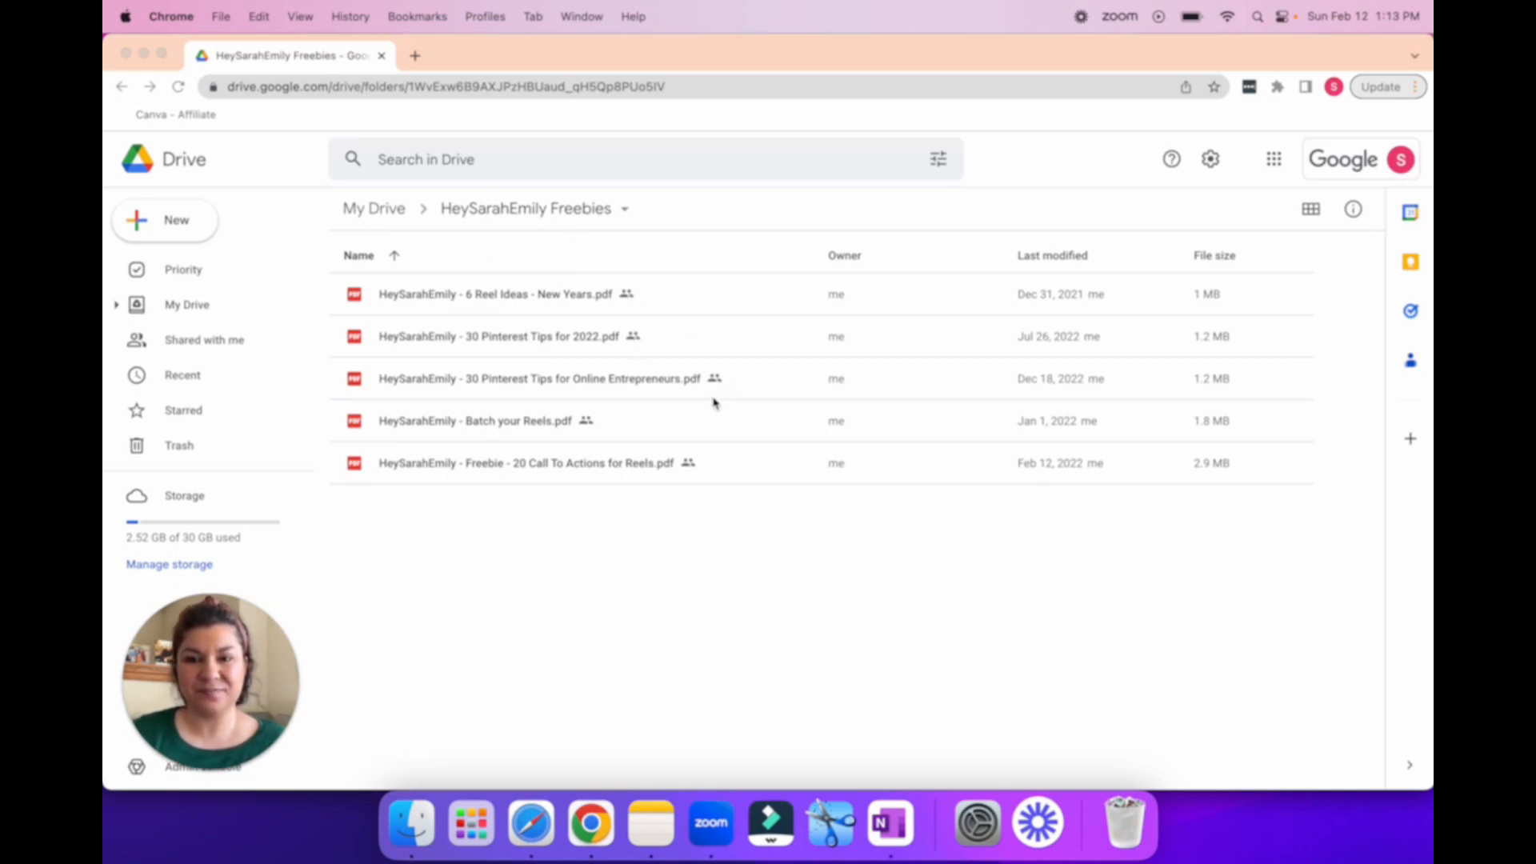
Step: Open sharing for the 20 Call To Actions for Reels PDF, check its Viewer role options, and copy the share link
left_click(729, 476)
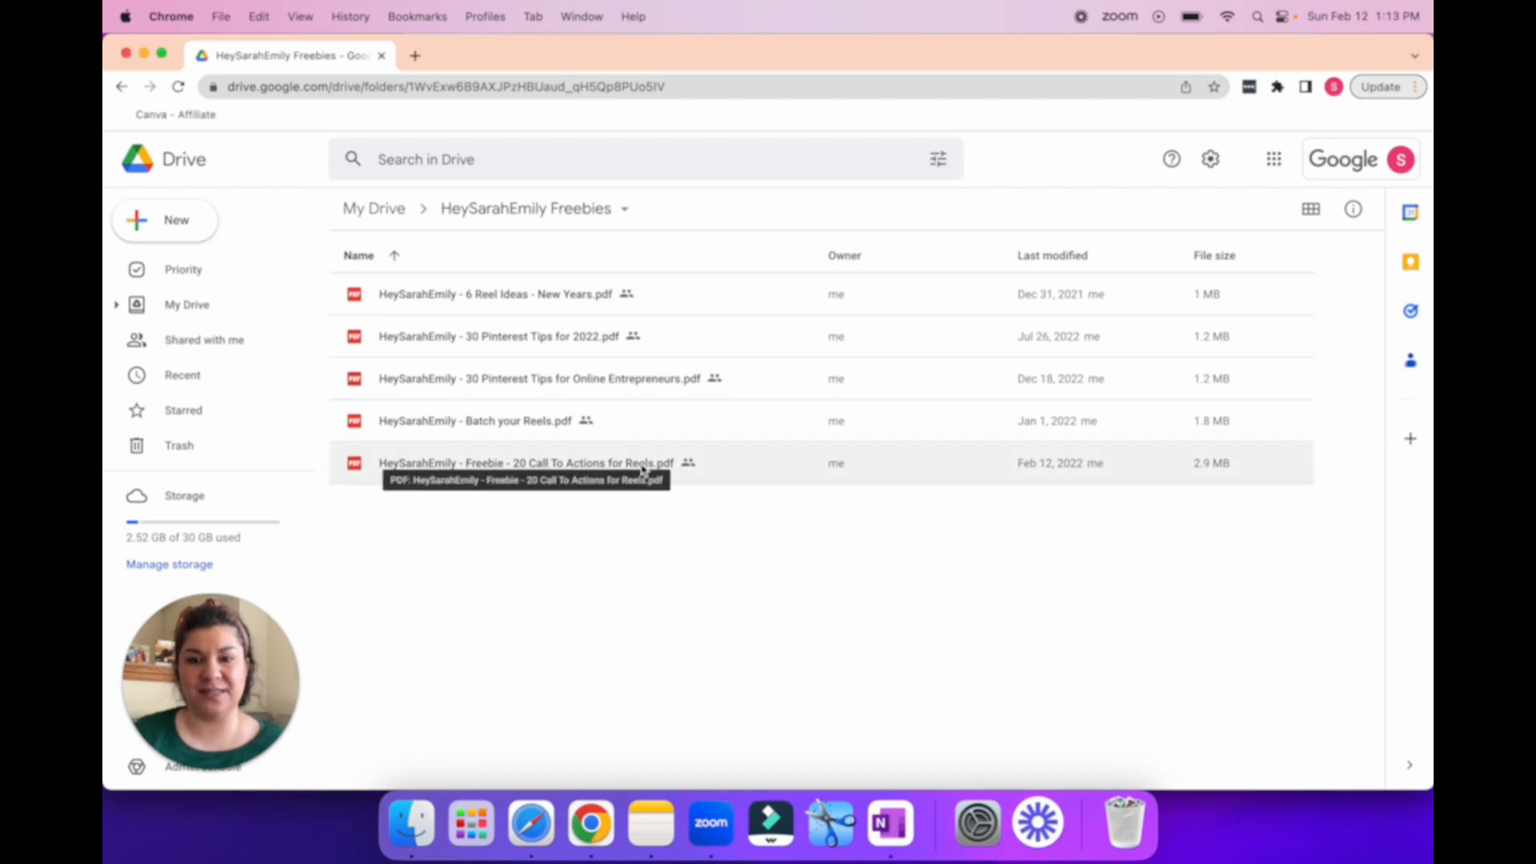
left_click(670, 479)
right_click(581, 472)
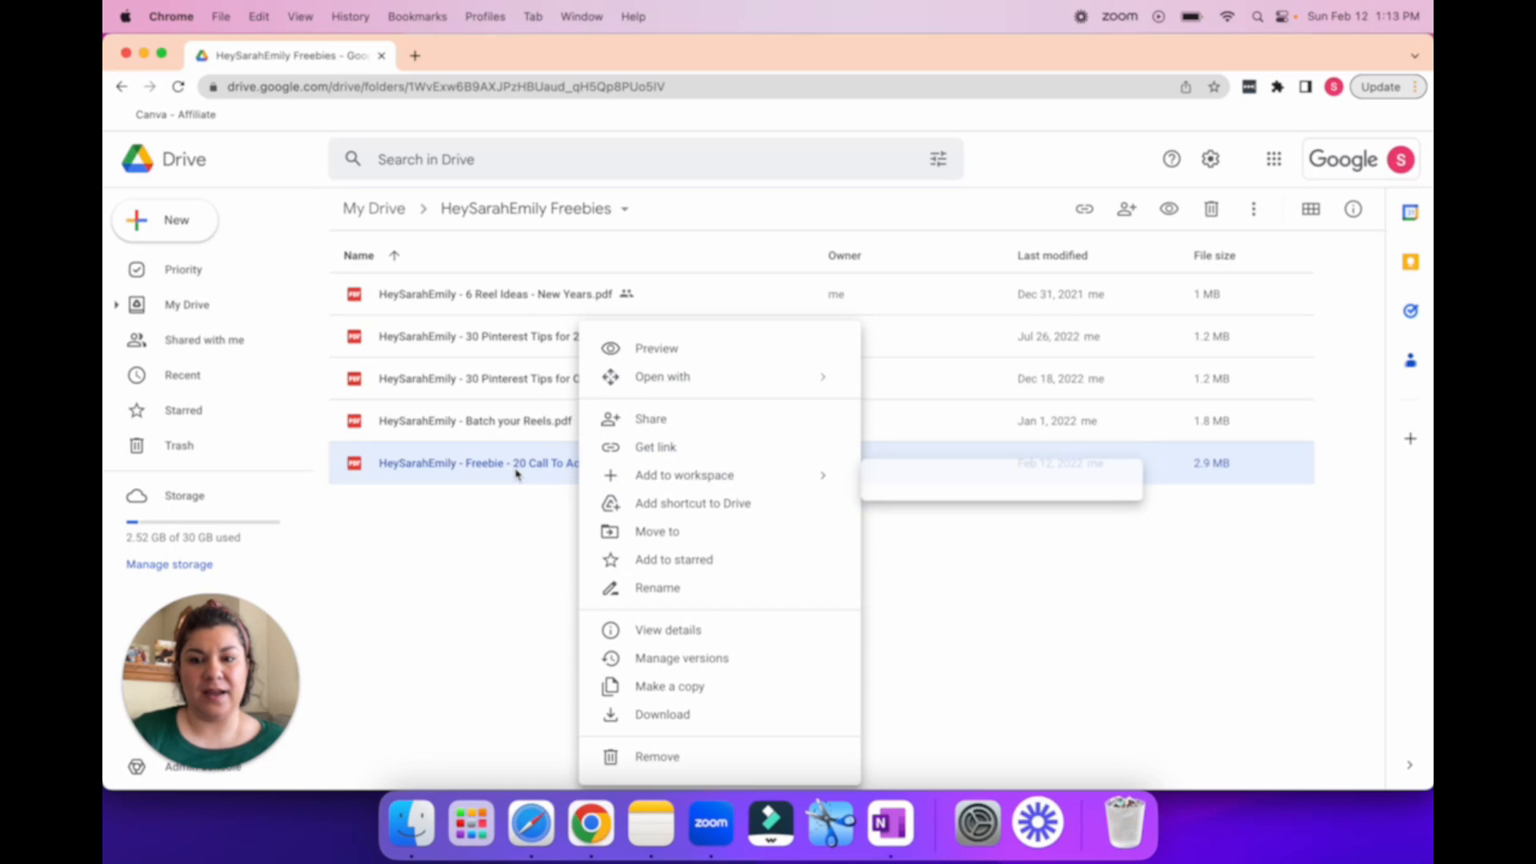
left_click(655, 423)
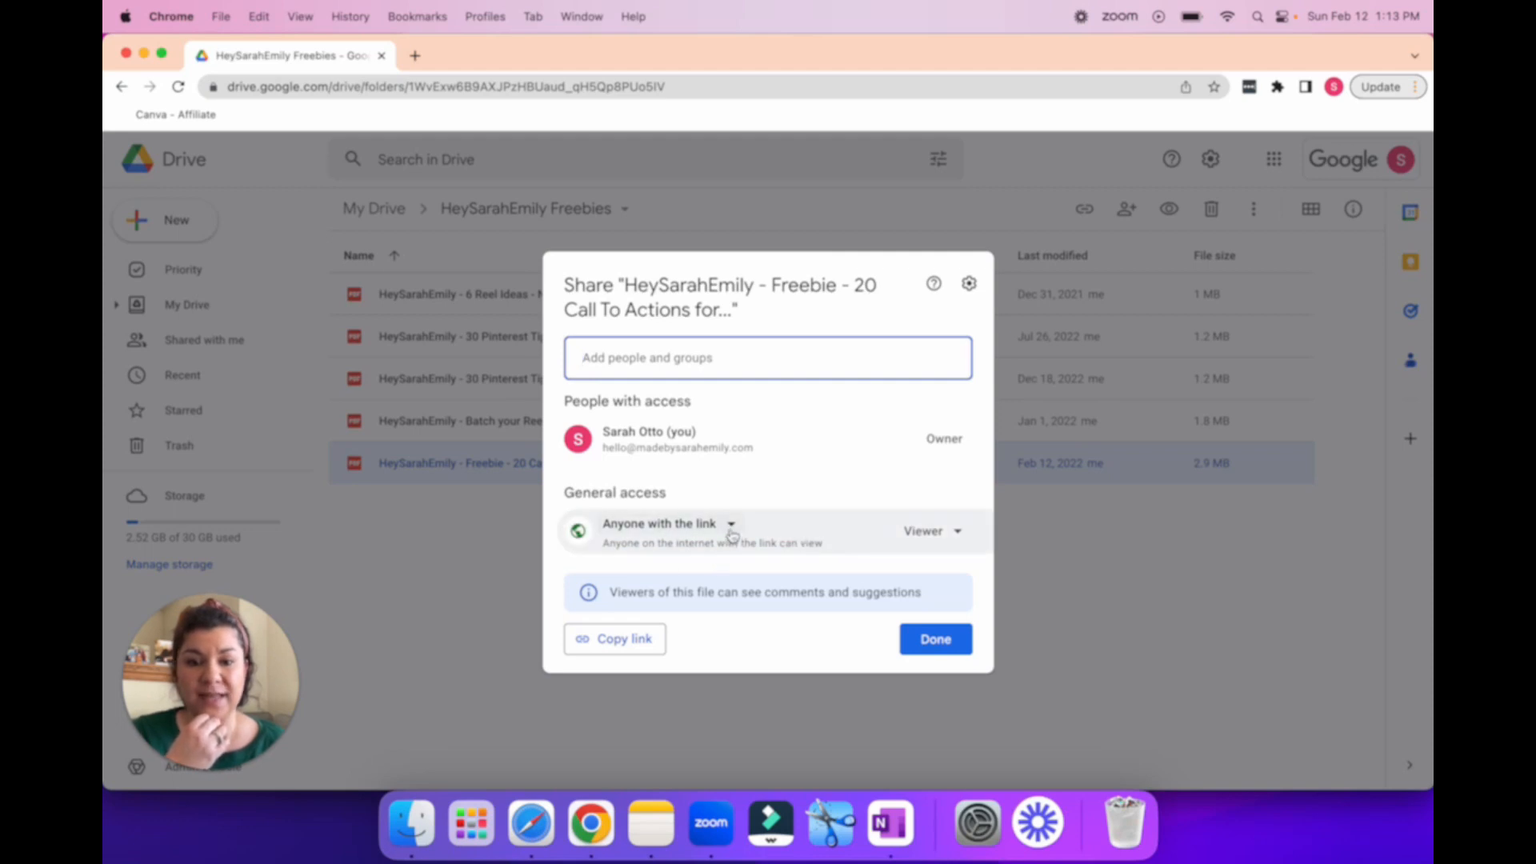
left_click(958, 535)
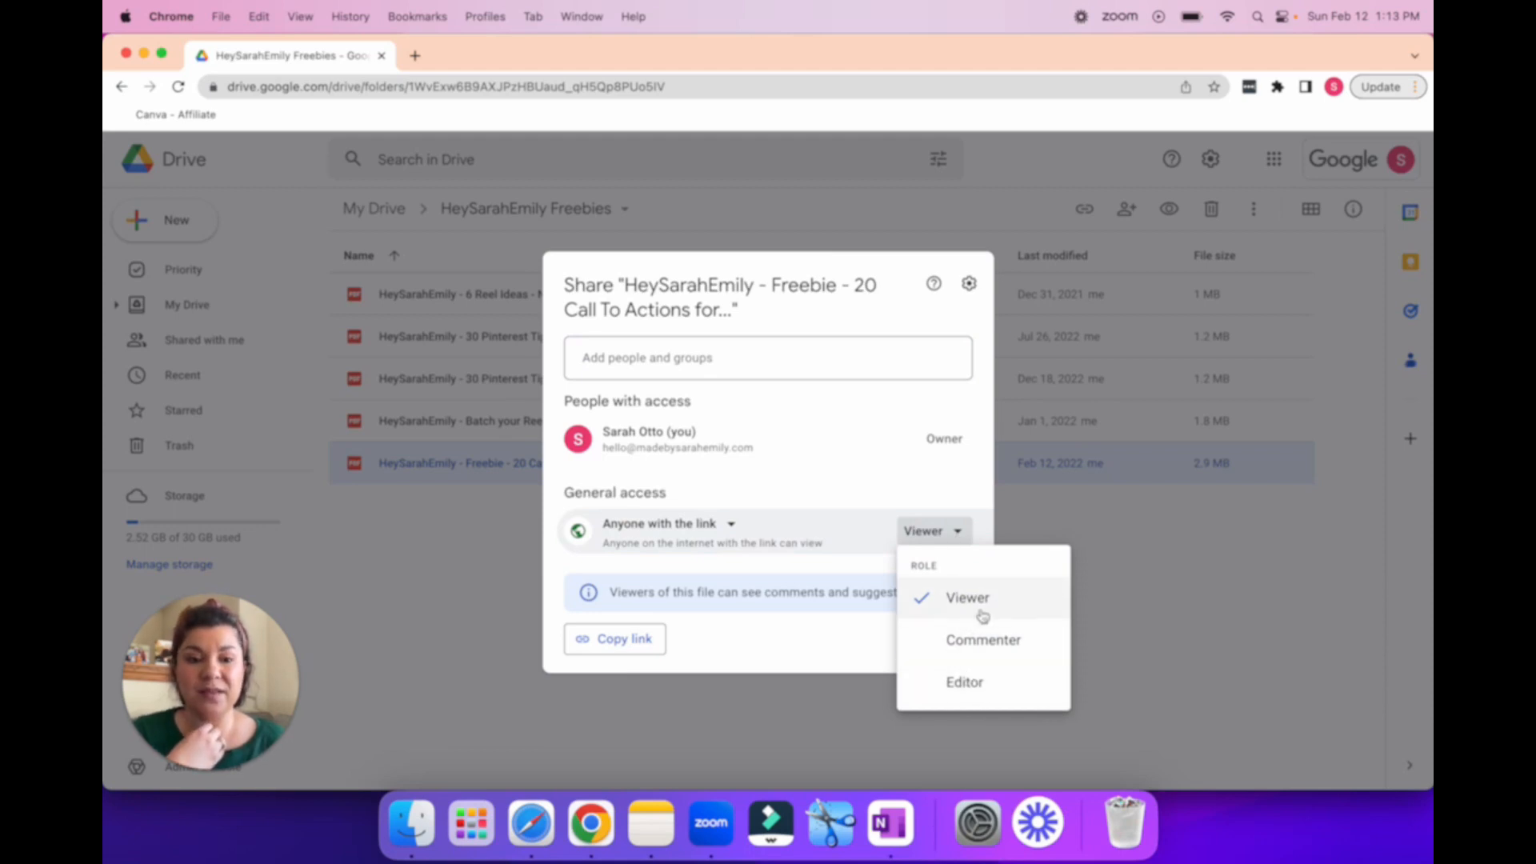
left_click(932, 533)
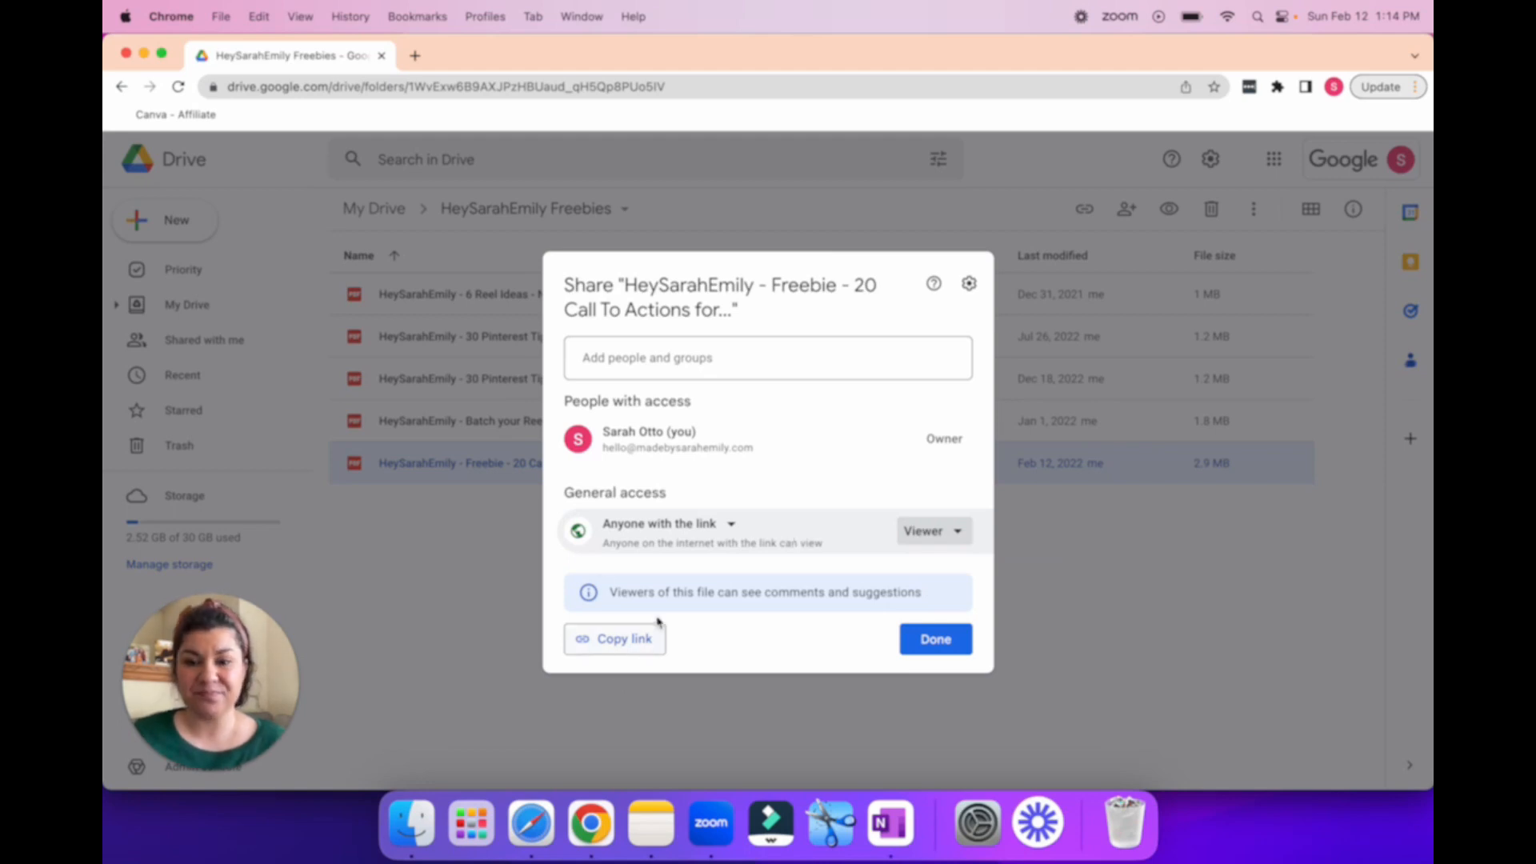
left_click(616, 655)
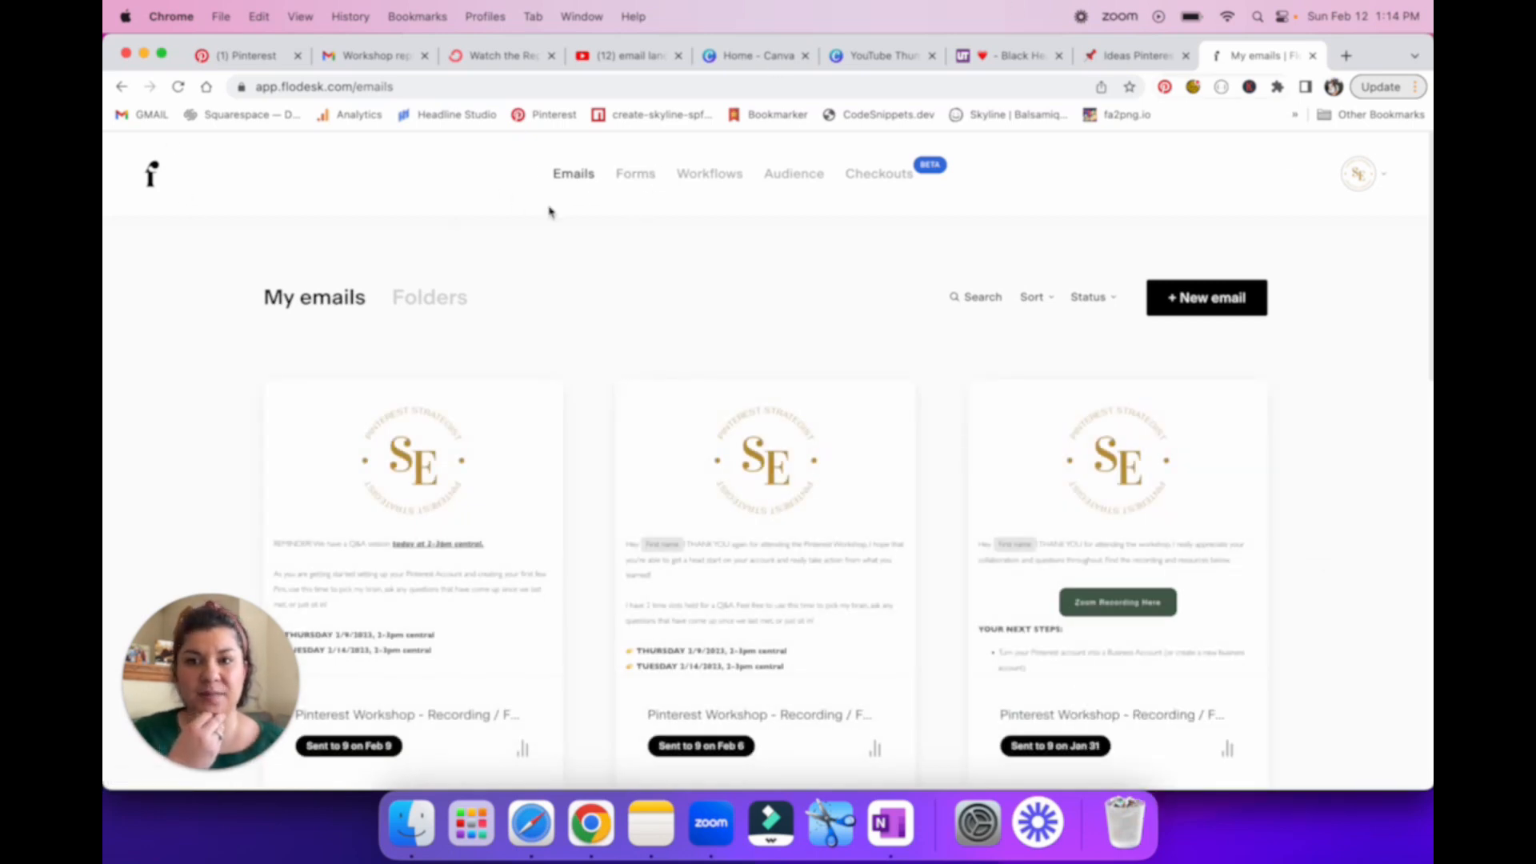
Step: In Flodesk's forms list, copy the share page link of the 20+ Call to Actions form (Full page with image IV)
left_click(635, 176)
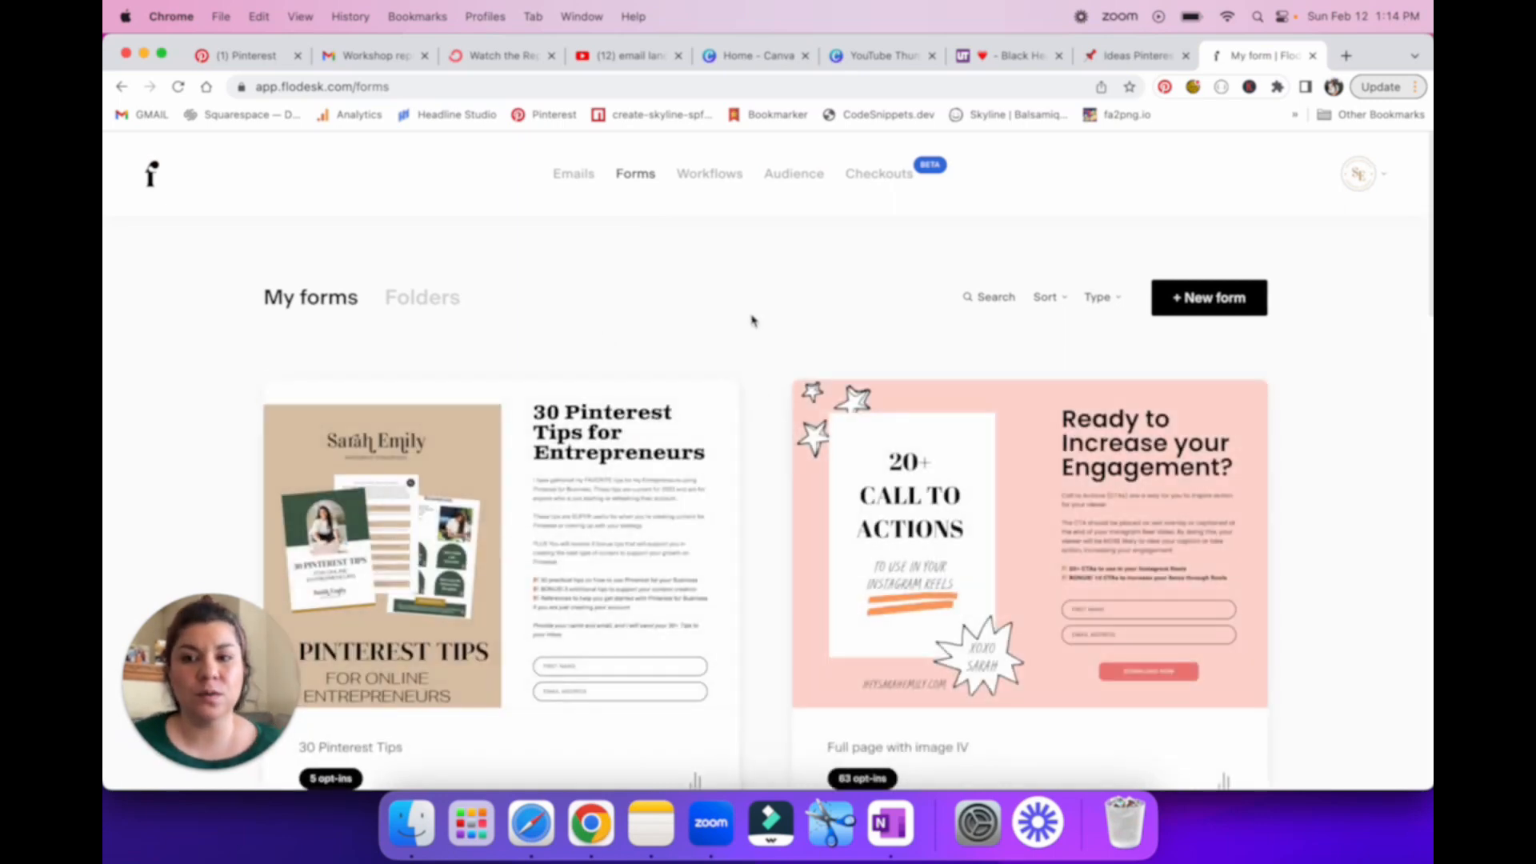
scroll(752, 320, "down", 1)
scroll(752, 320, "down", 5)
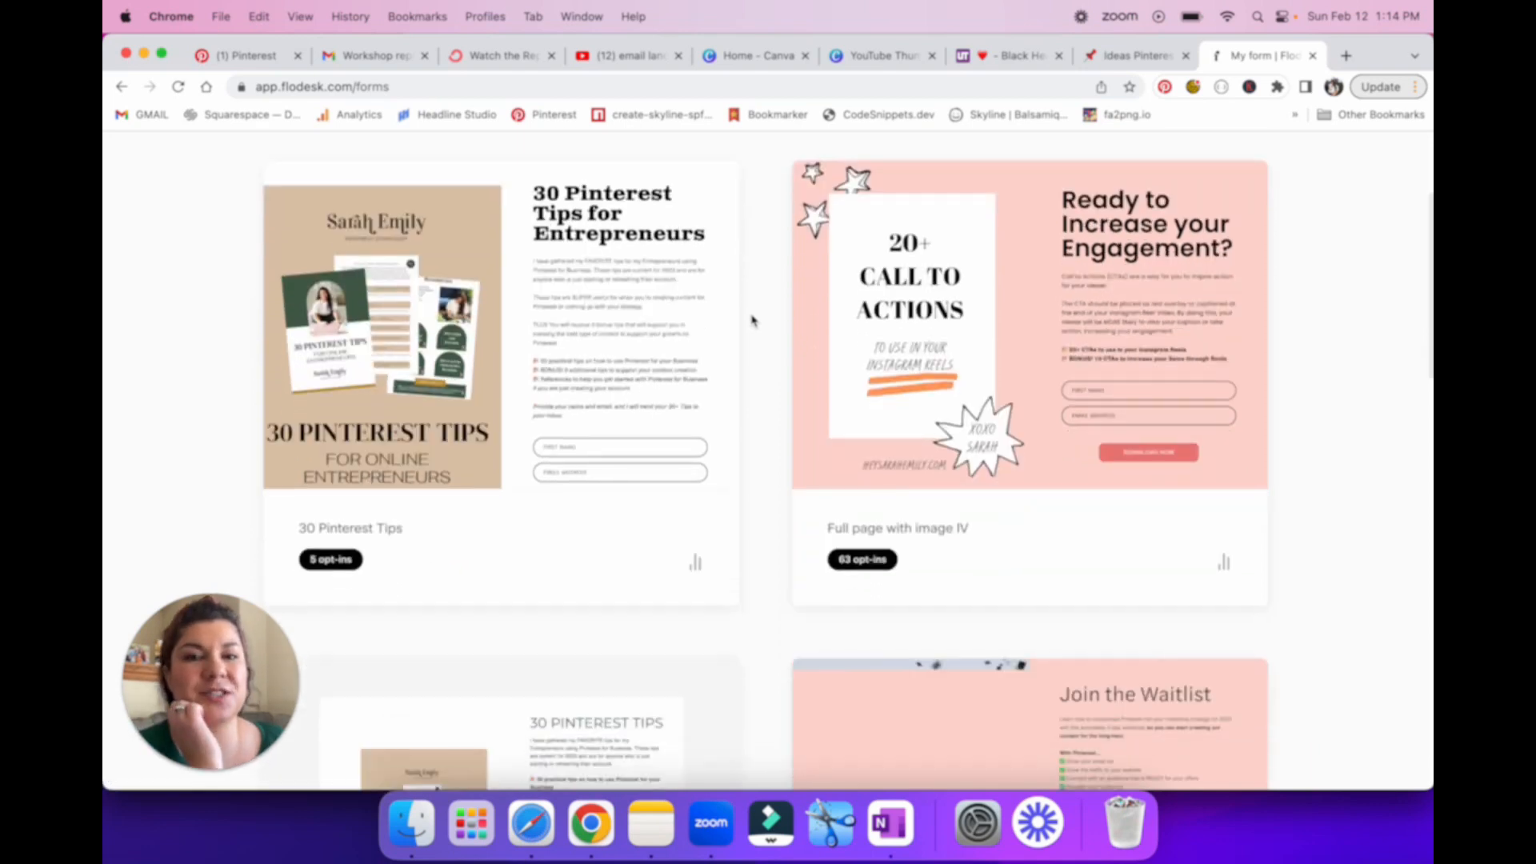
scroll(752, 320, "up", 5)
scroll(752, 320, "down", 6)
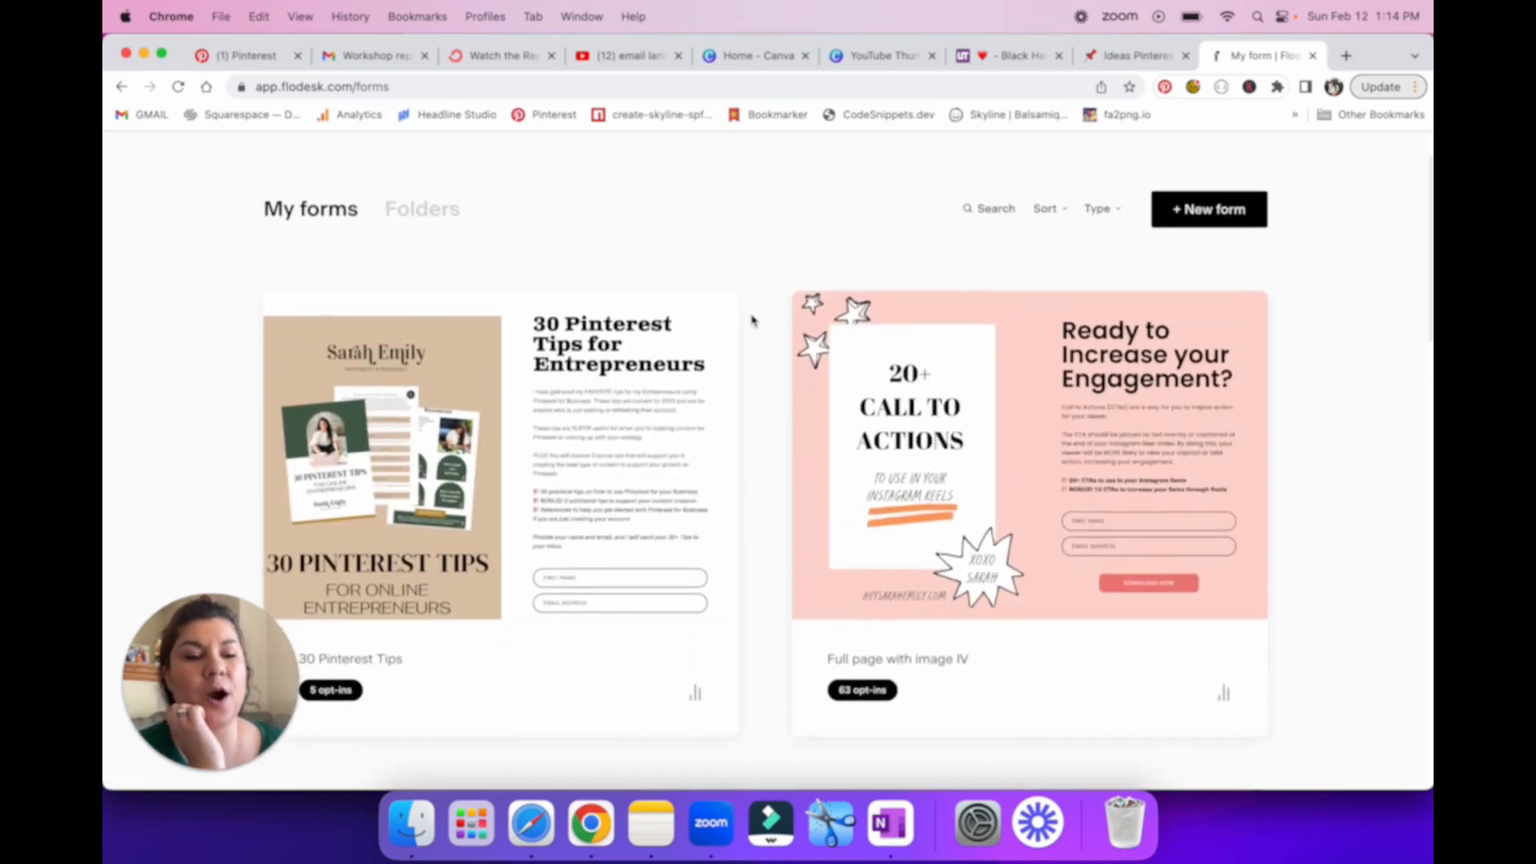
scroll(1002, 386, "up", 1)
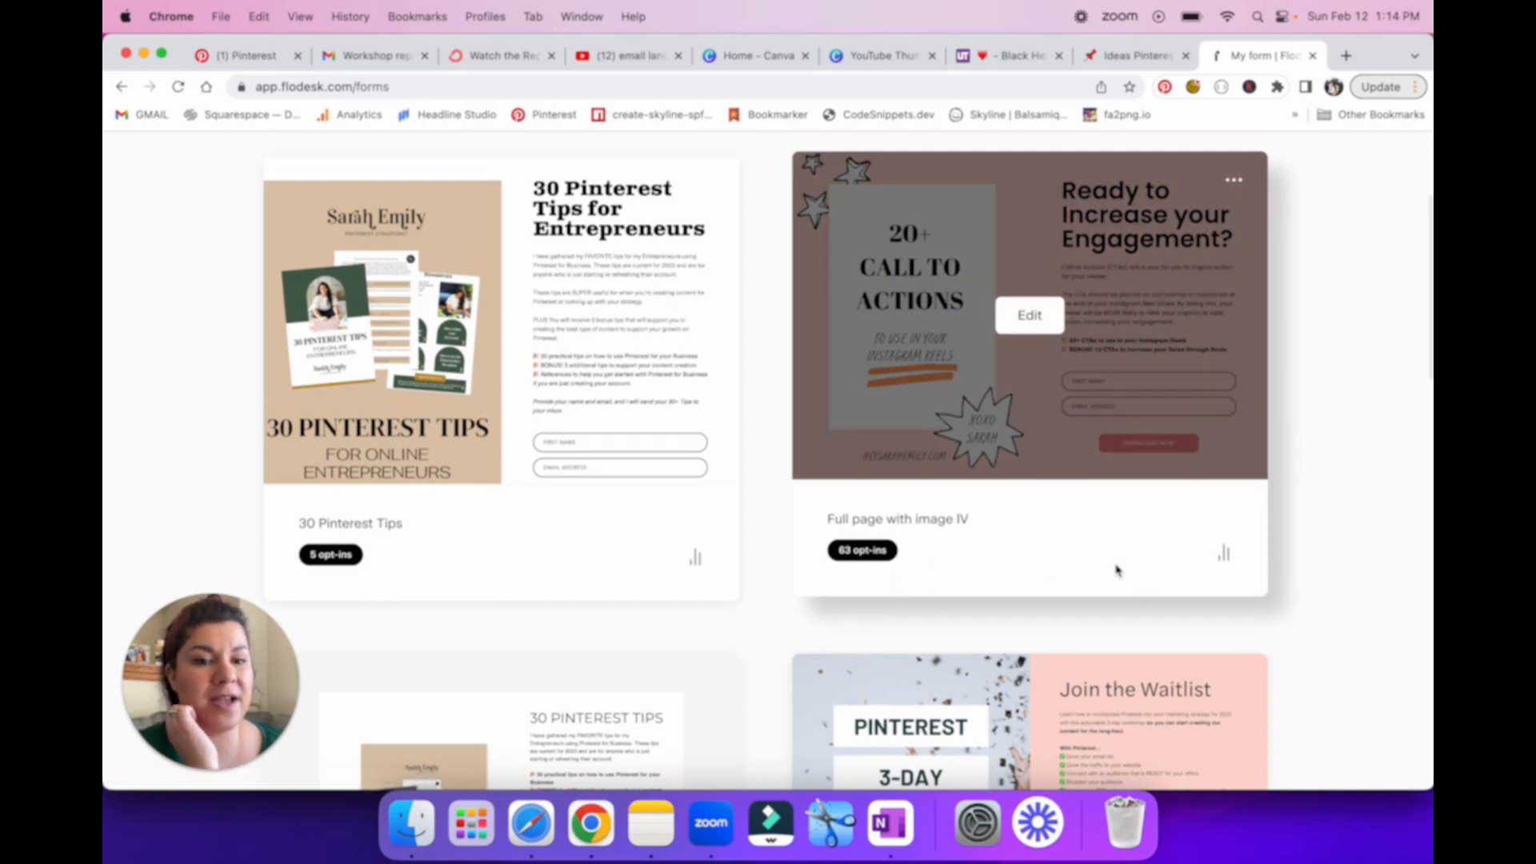
left_click(1233, 180)
left_click(1096, 259)
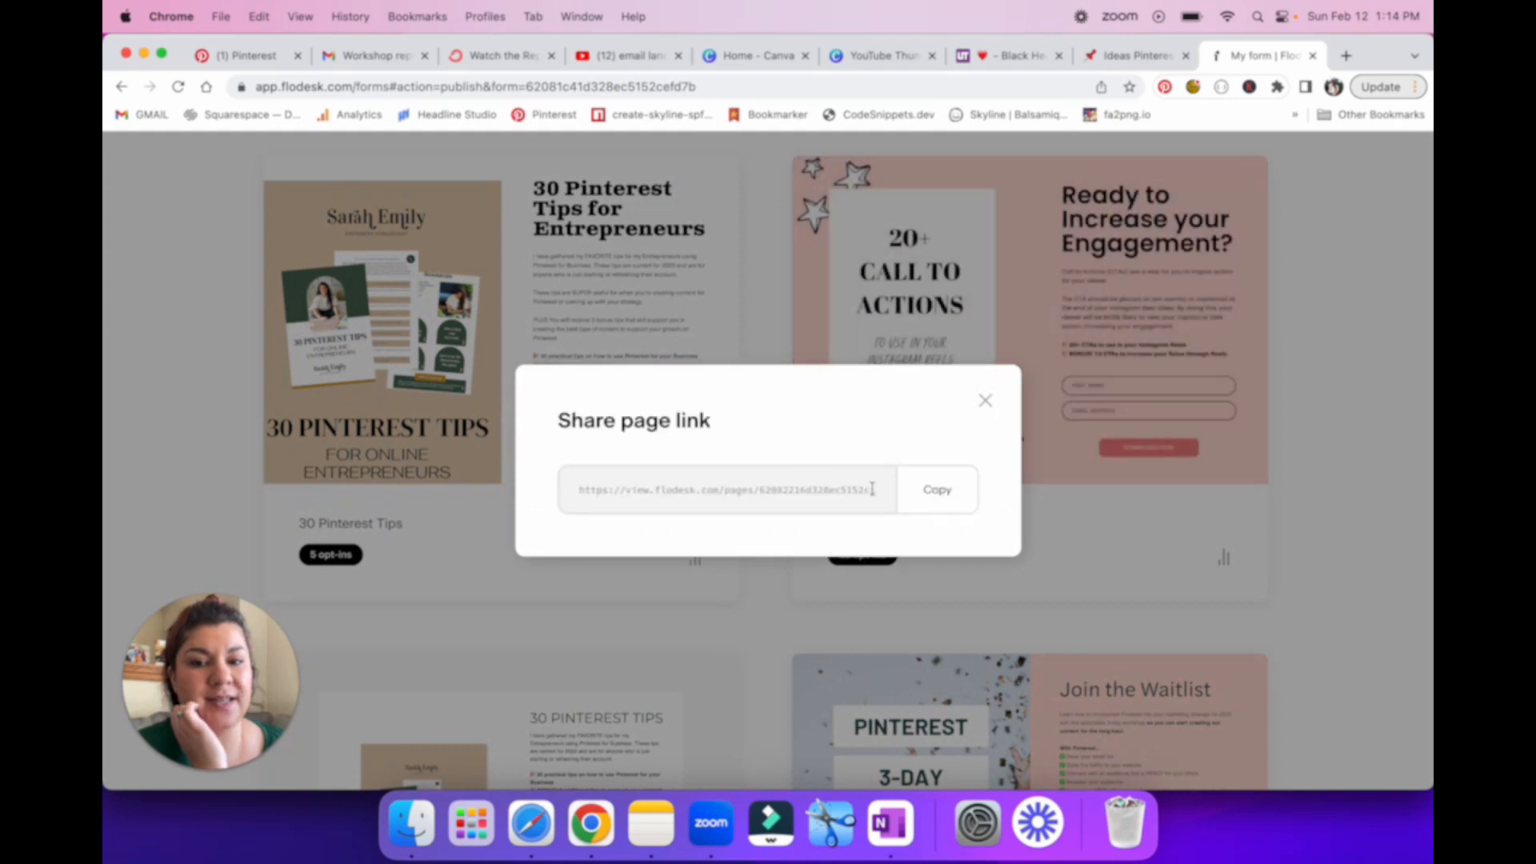
left_click(937, 489)
Step: Open the copied form link in a new browser tab to view the live landing page
left_click(1344, 56)
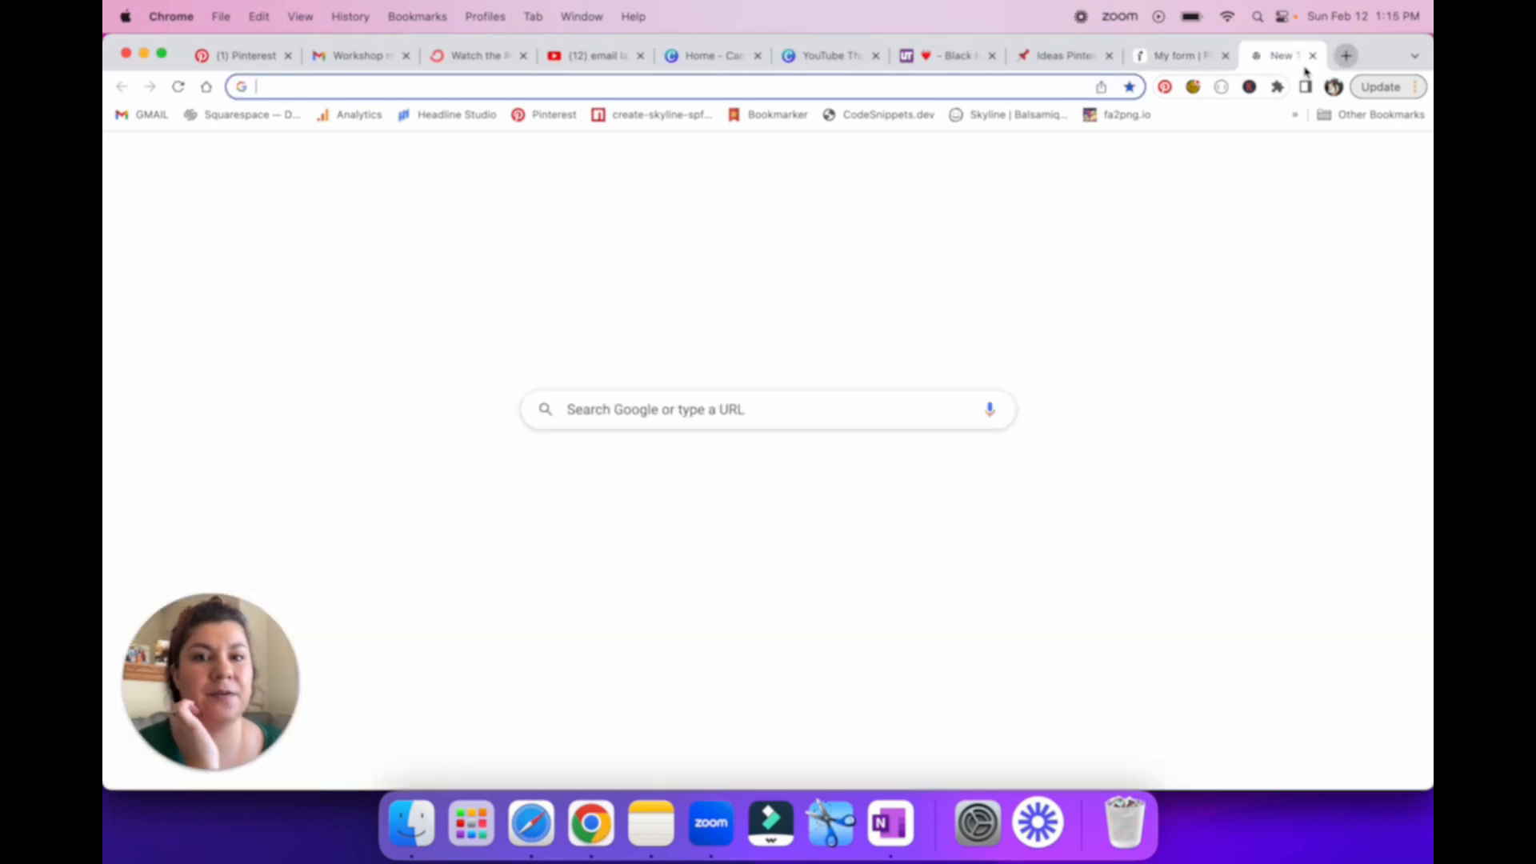
key("super+v")
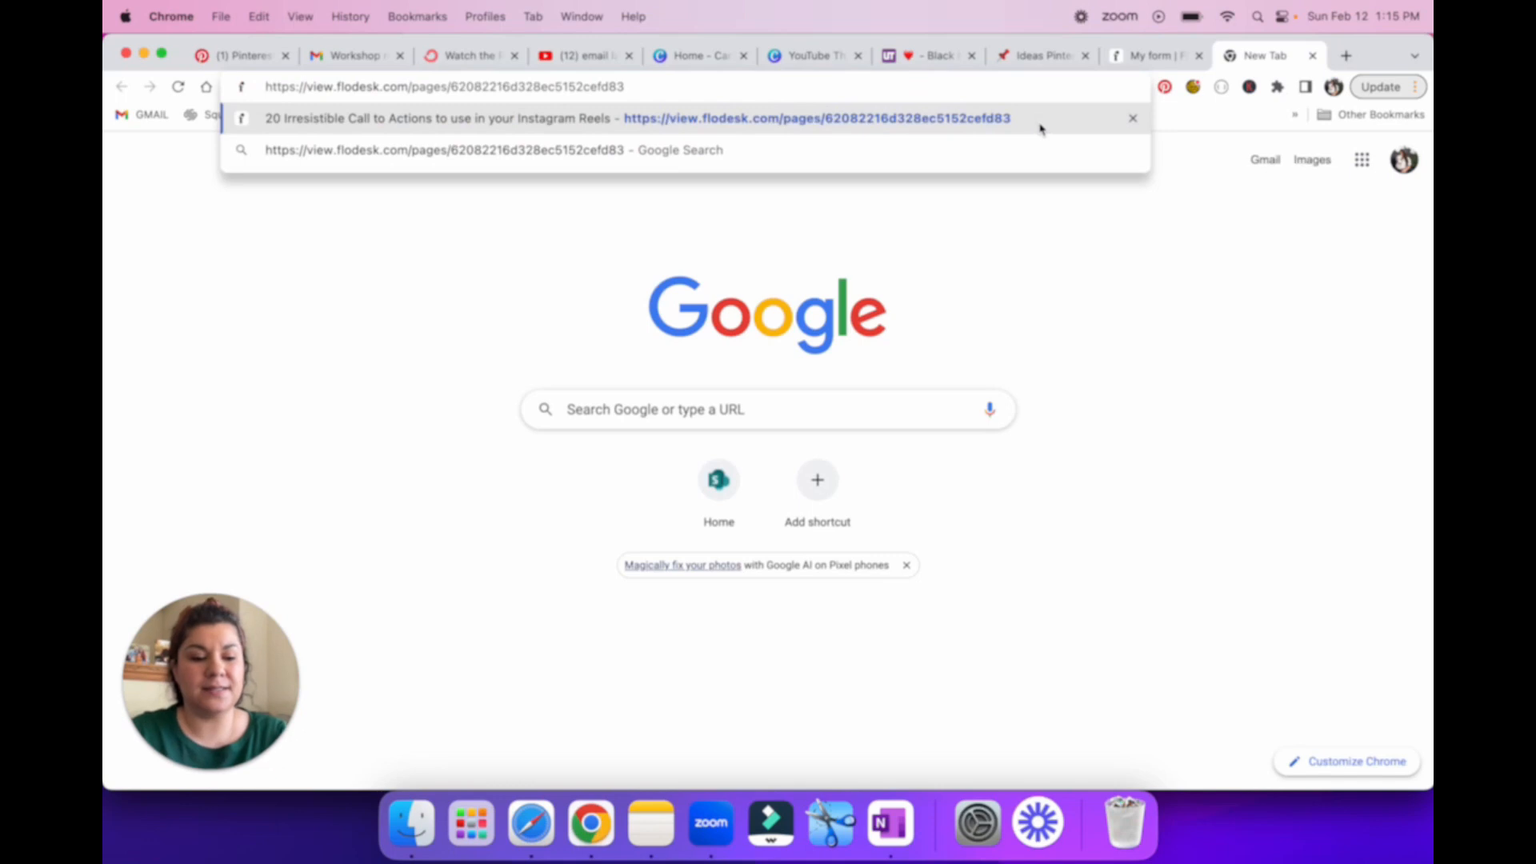
key("Return")
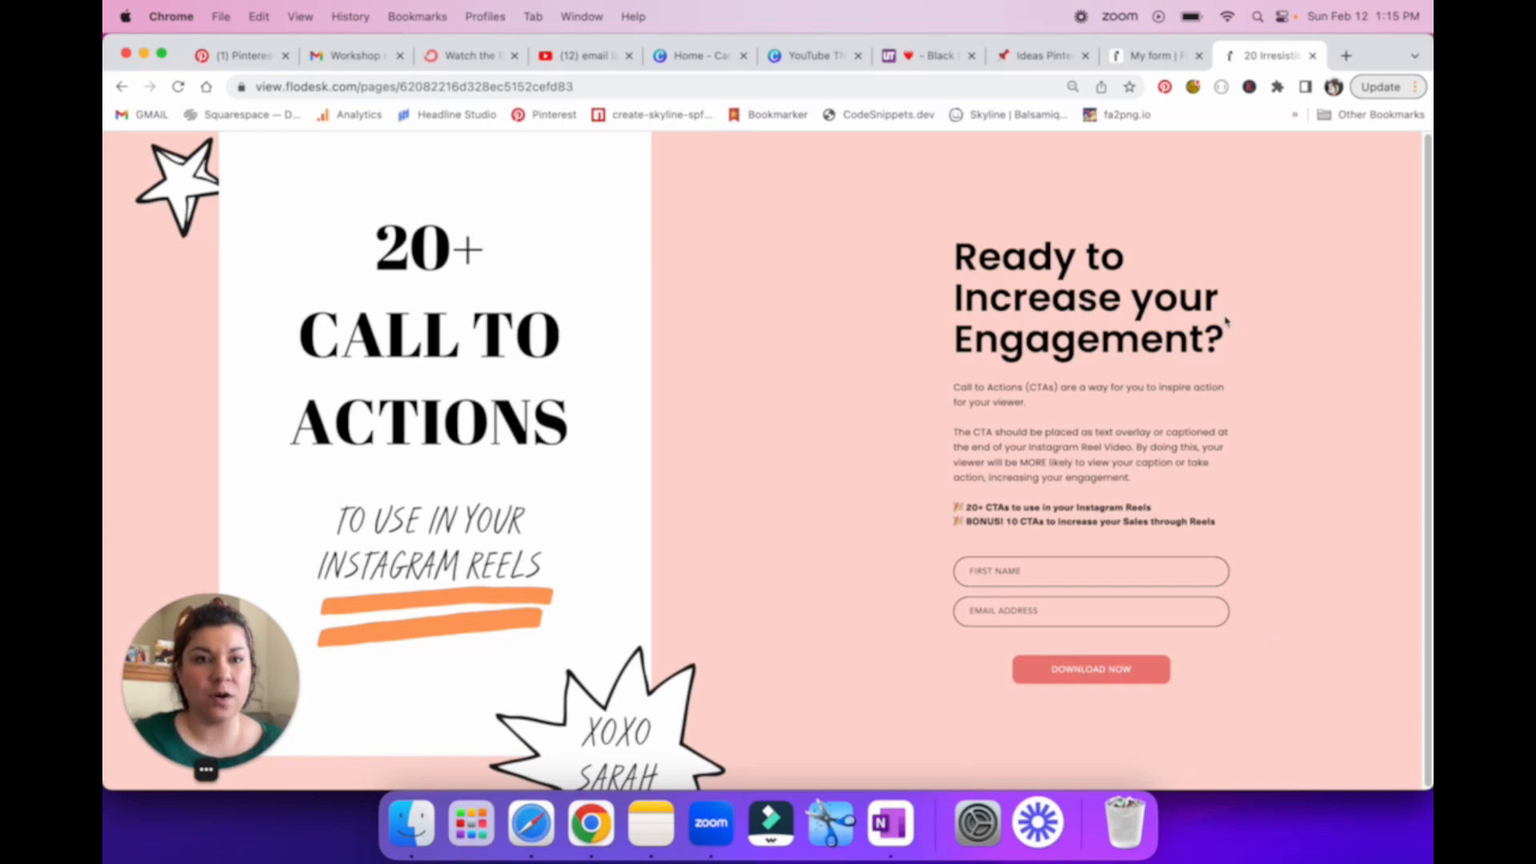
Step: View the design of the 30 Pinterst Tips - Inline form, and return to the forms list
left_click(1132, 68)
left_click(989, 395)
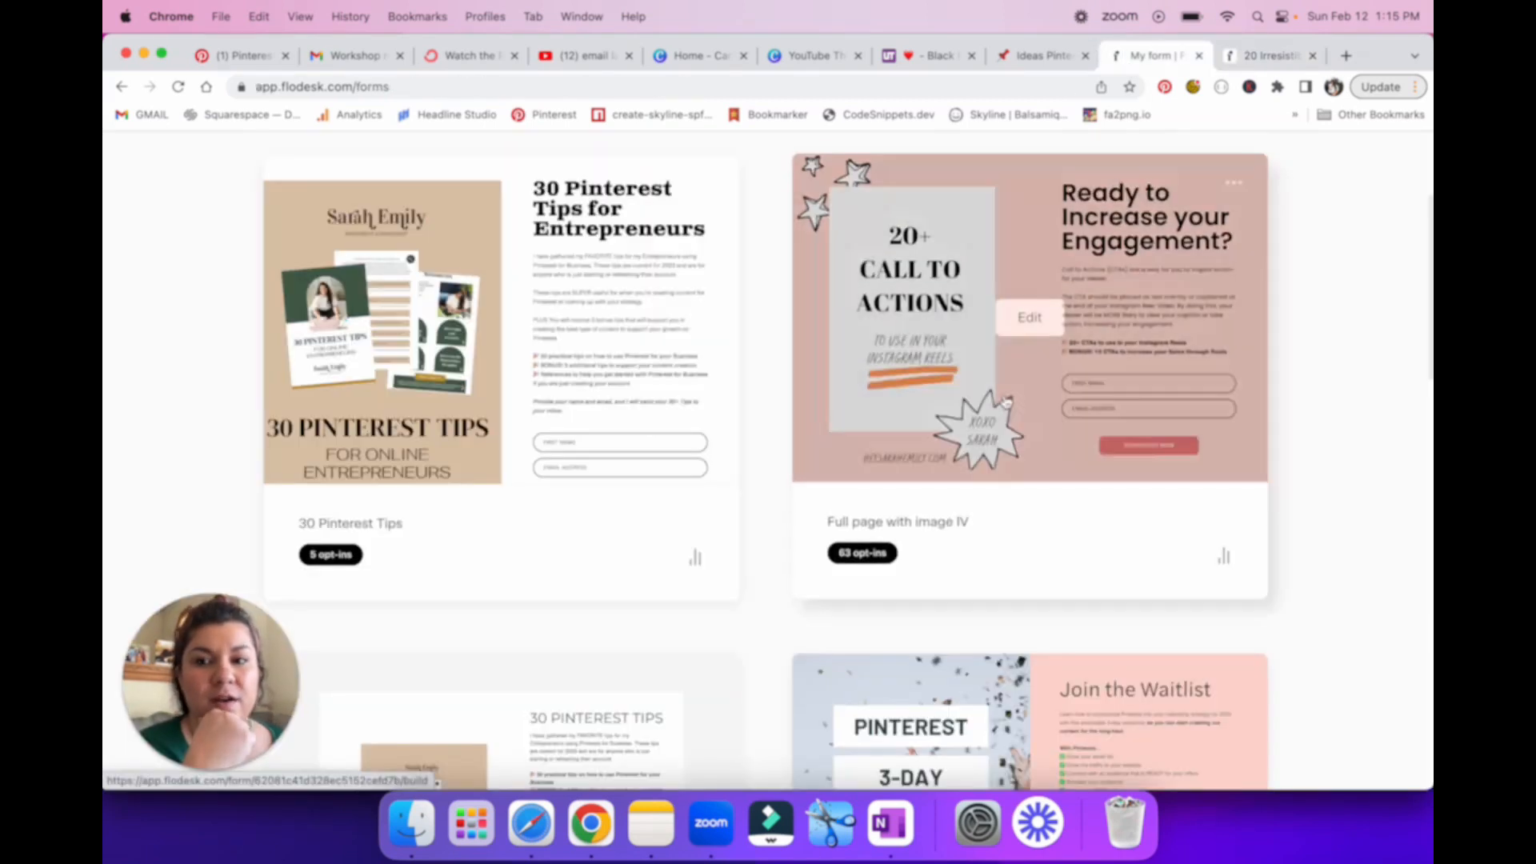
scroll(1207, 456, "down", 5)
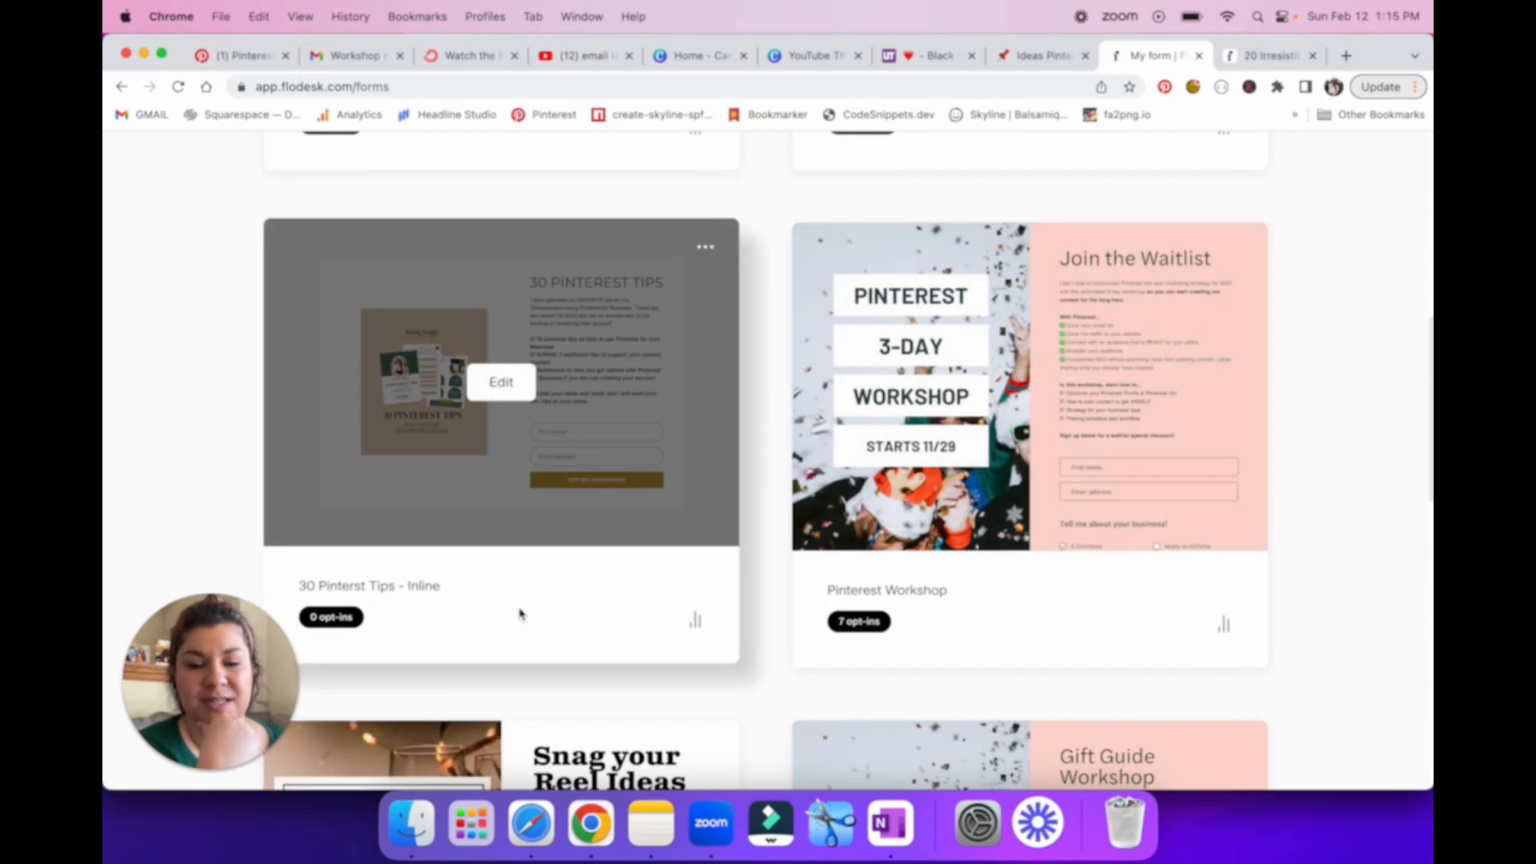
left_click(482, 324)
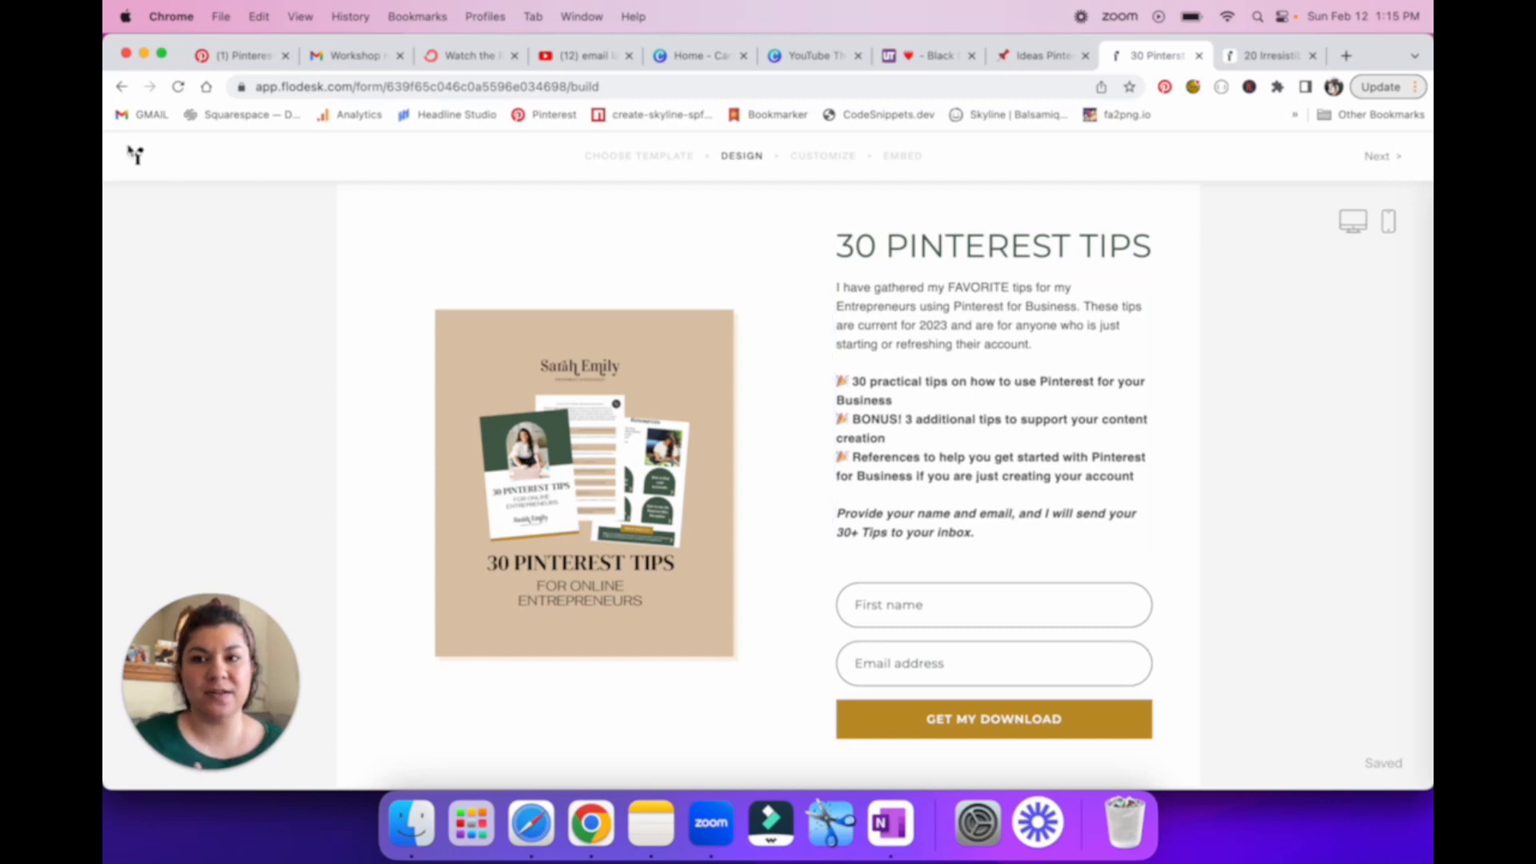
left_click(122, 86)
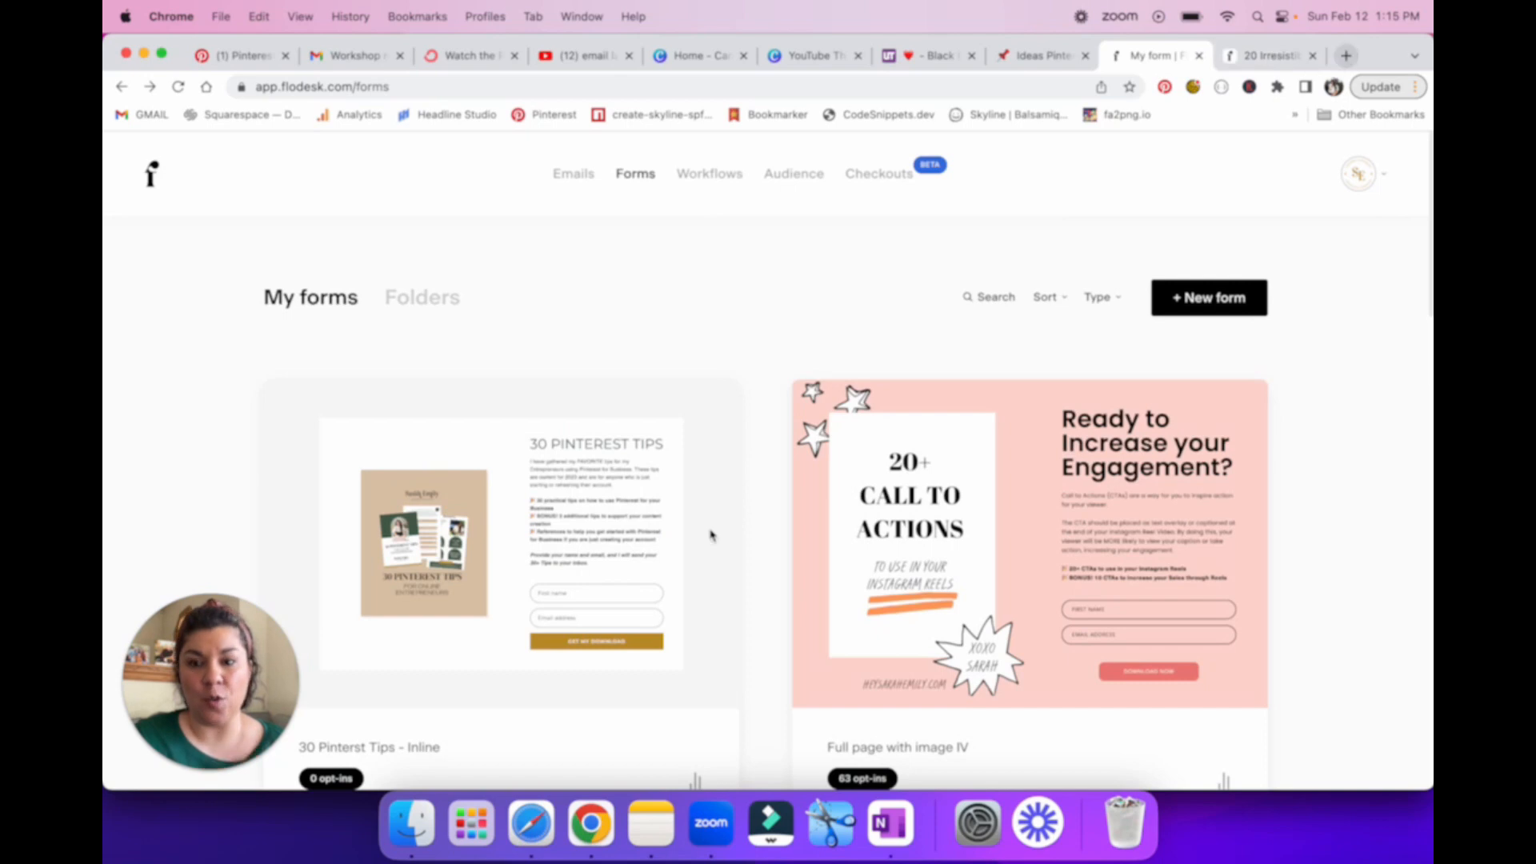
scroll(612, 516, "down", 3)
scroll(640, 416, "up", 3)
left_click(705, 294)
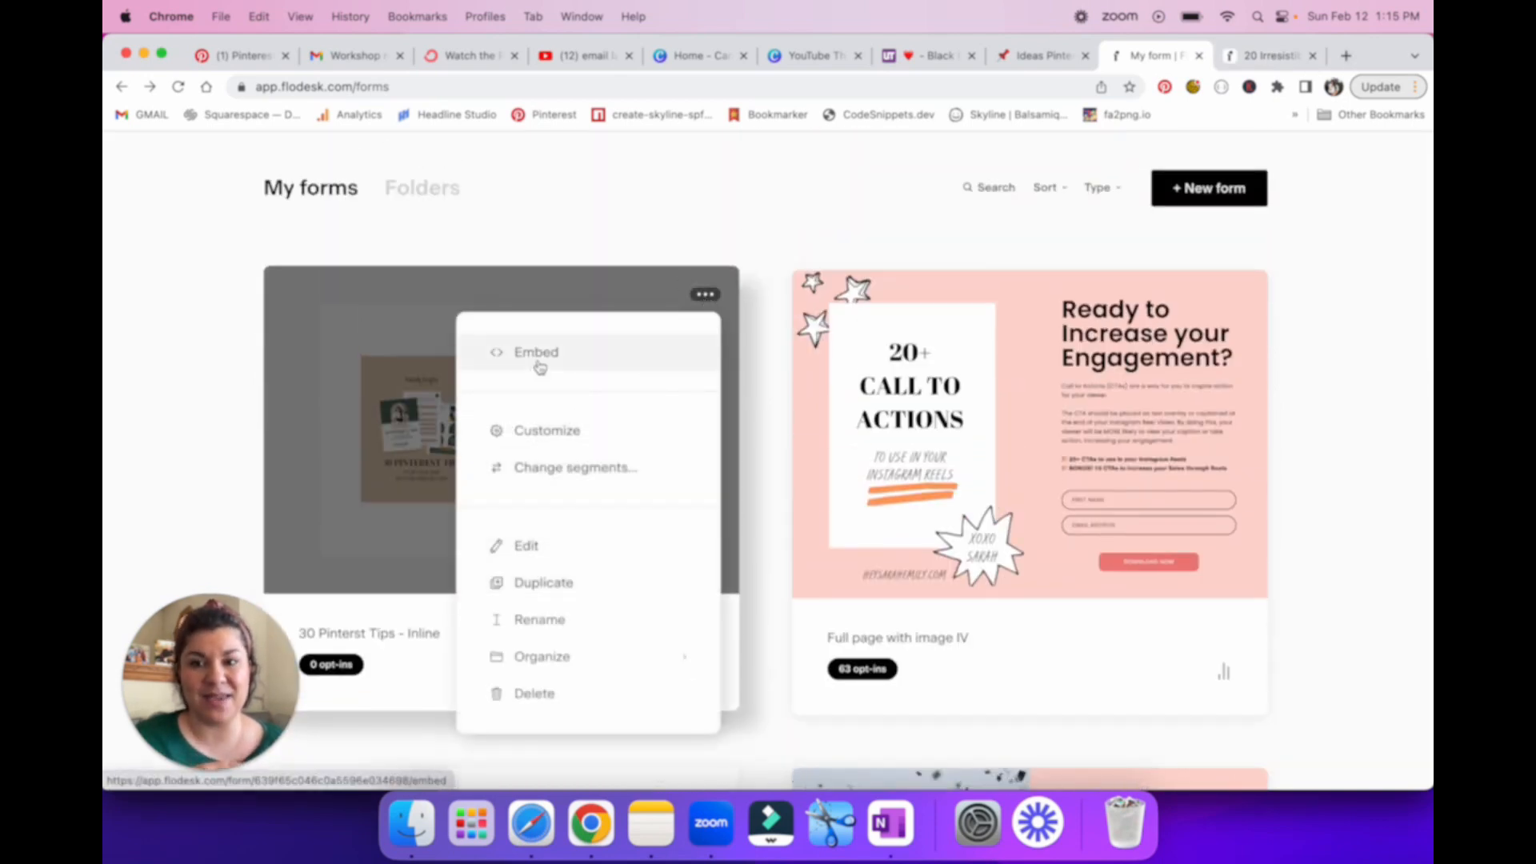
Step: Go to heysarahemily.com/blog in a new tab and open the article 5 Ways To Make Money On Pinterest Without A Blog
left_click(1346, 56)
type("heysarahemily.com")
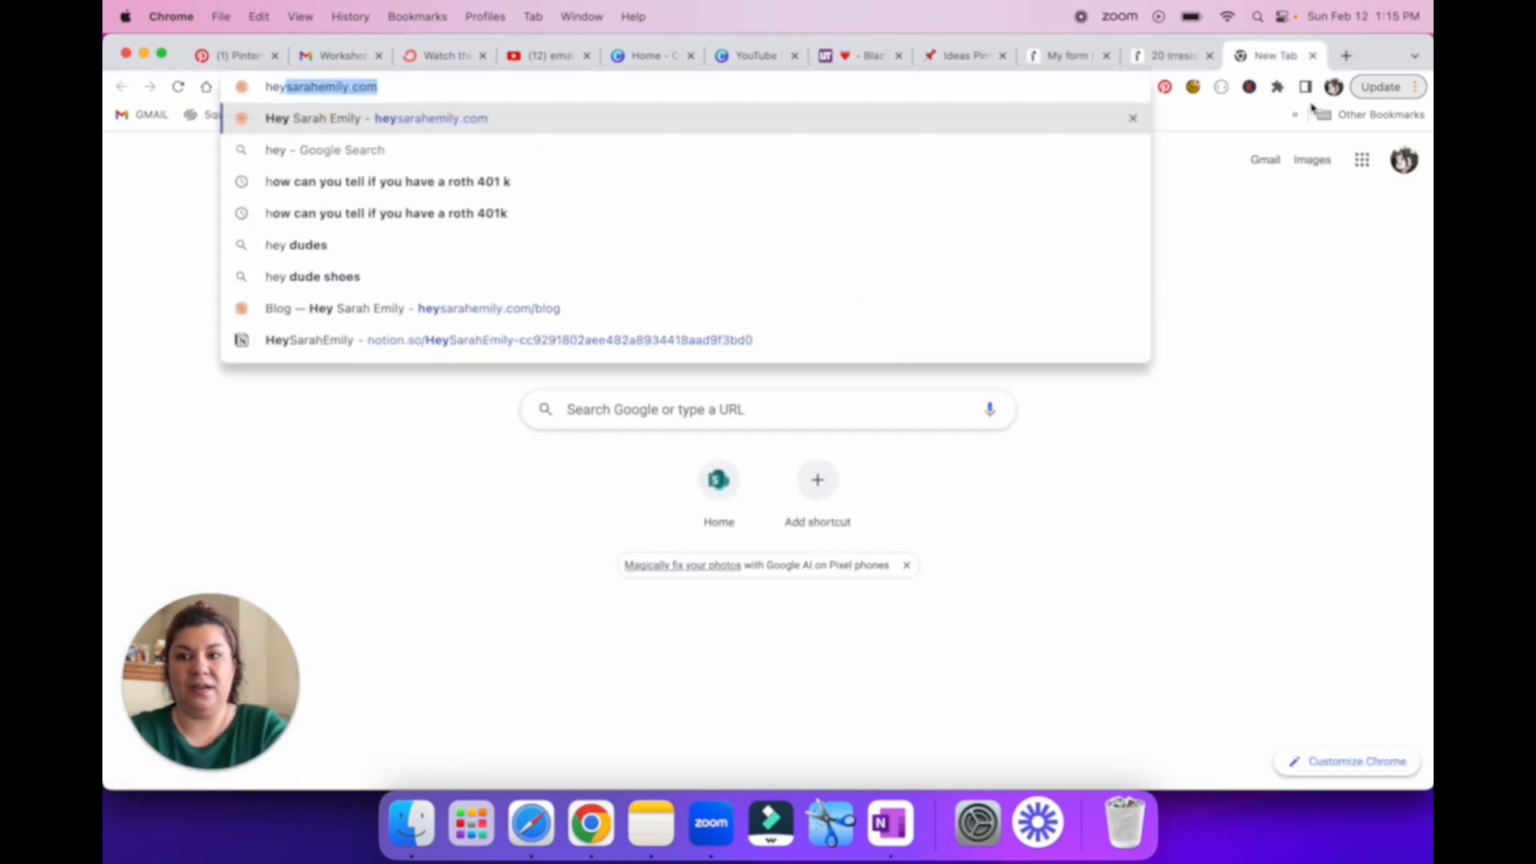
type("/blog")
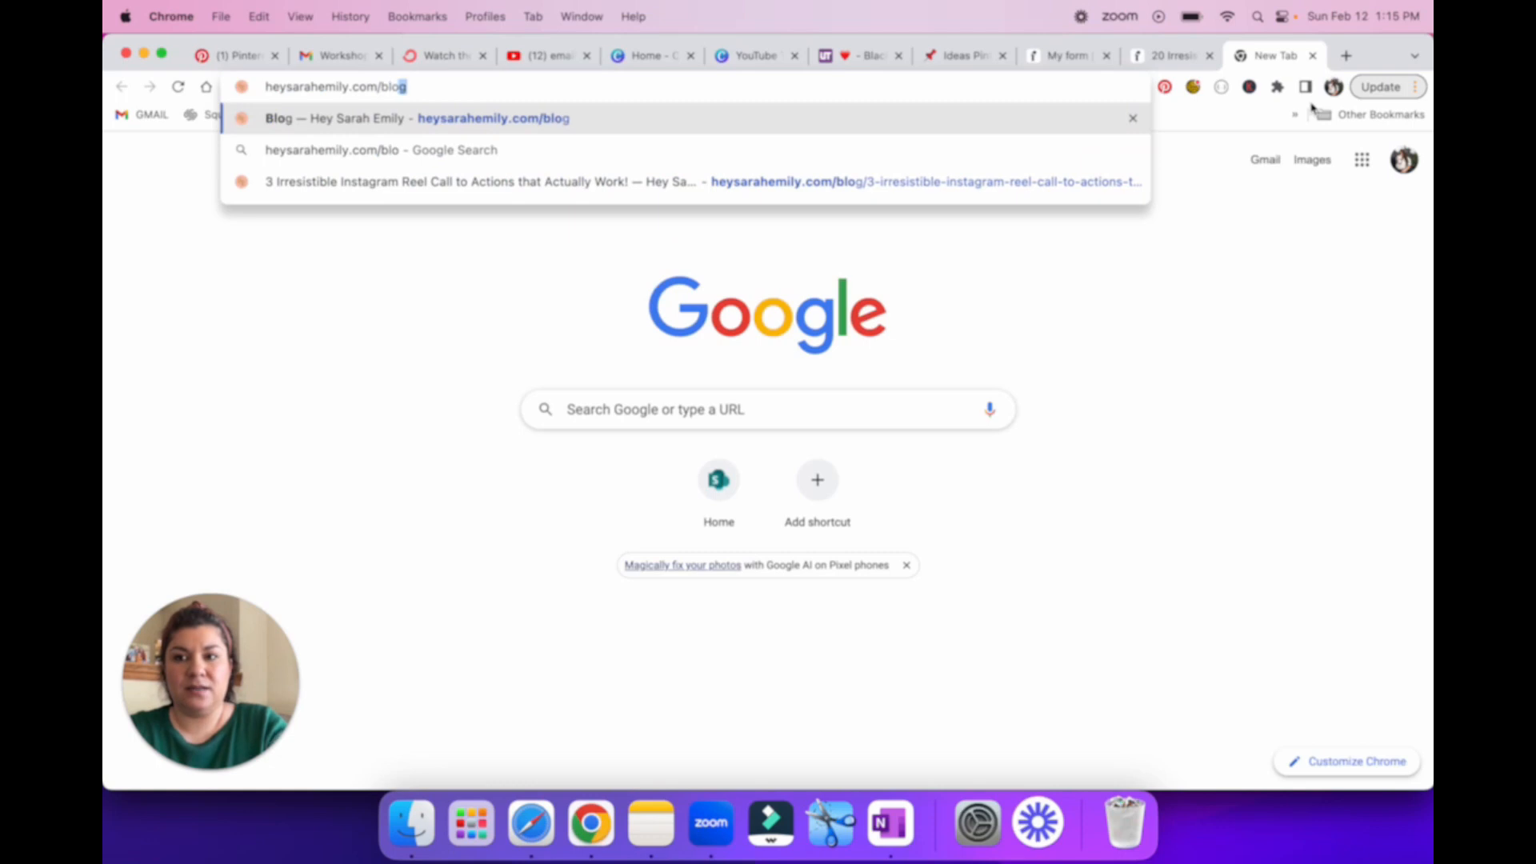
key("Return")
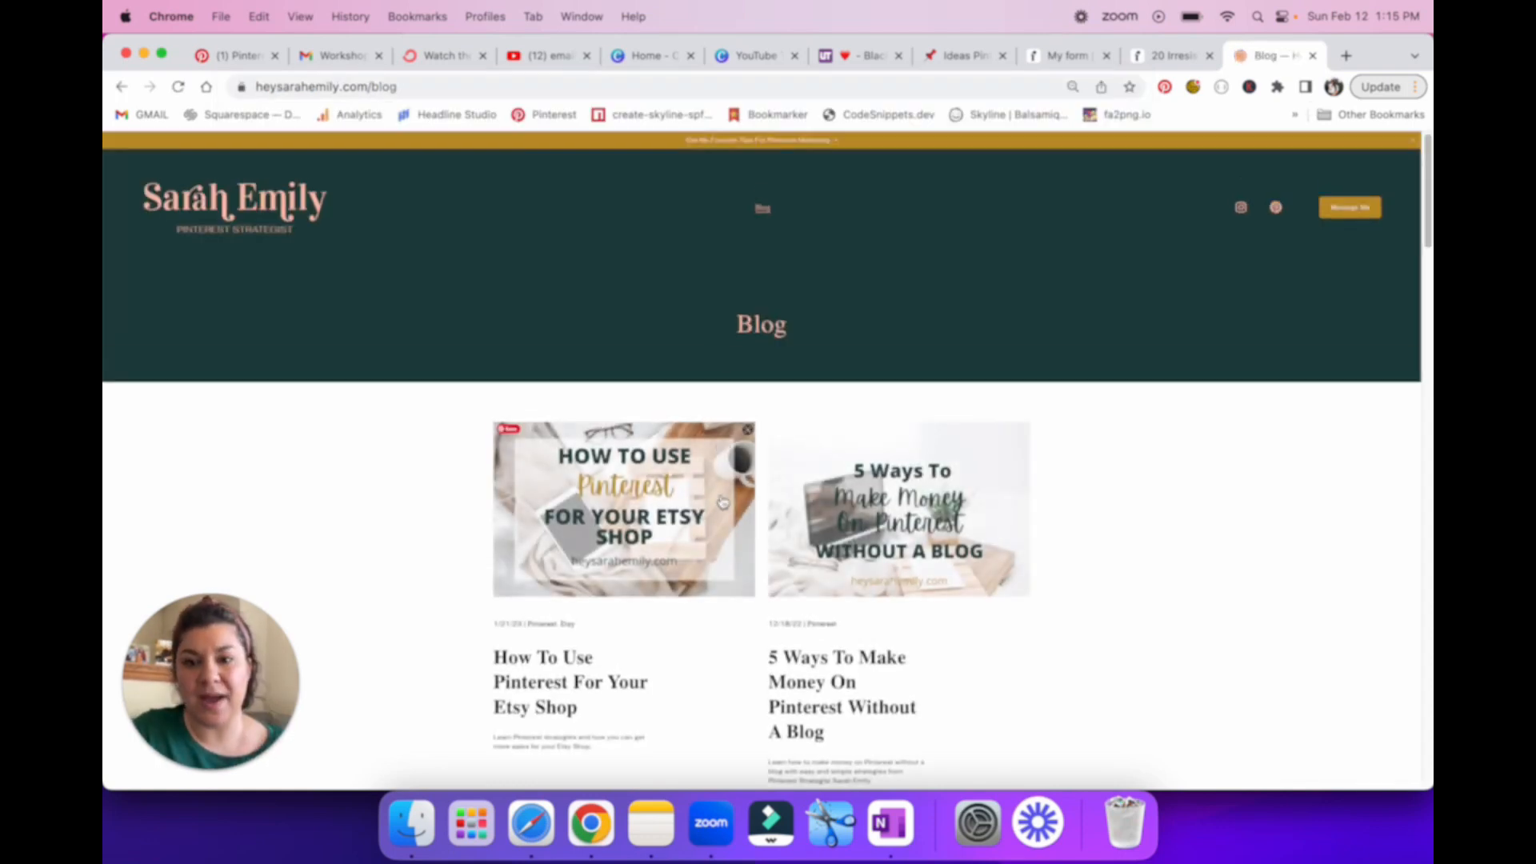
scroll(721, 513, "down", 3)
scroll(721, 513, "down", 1)
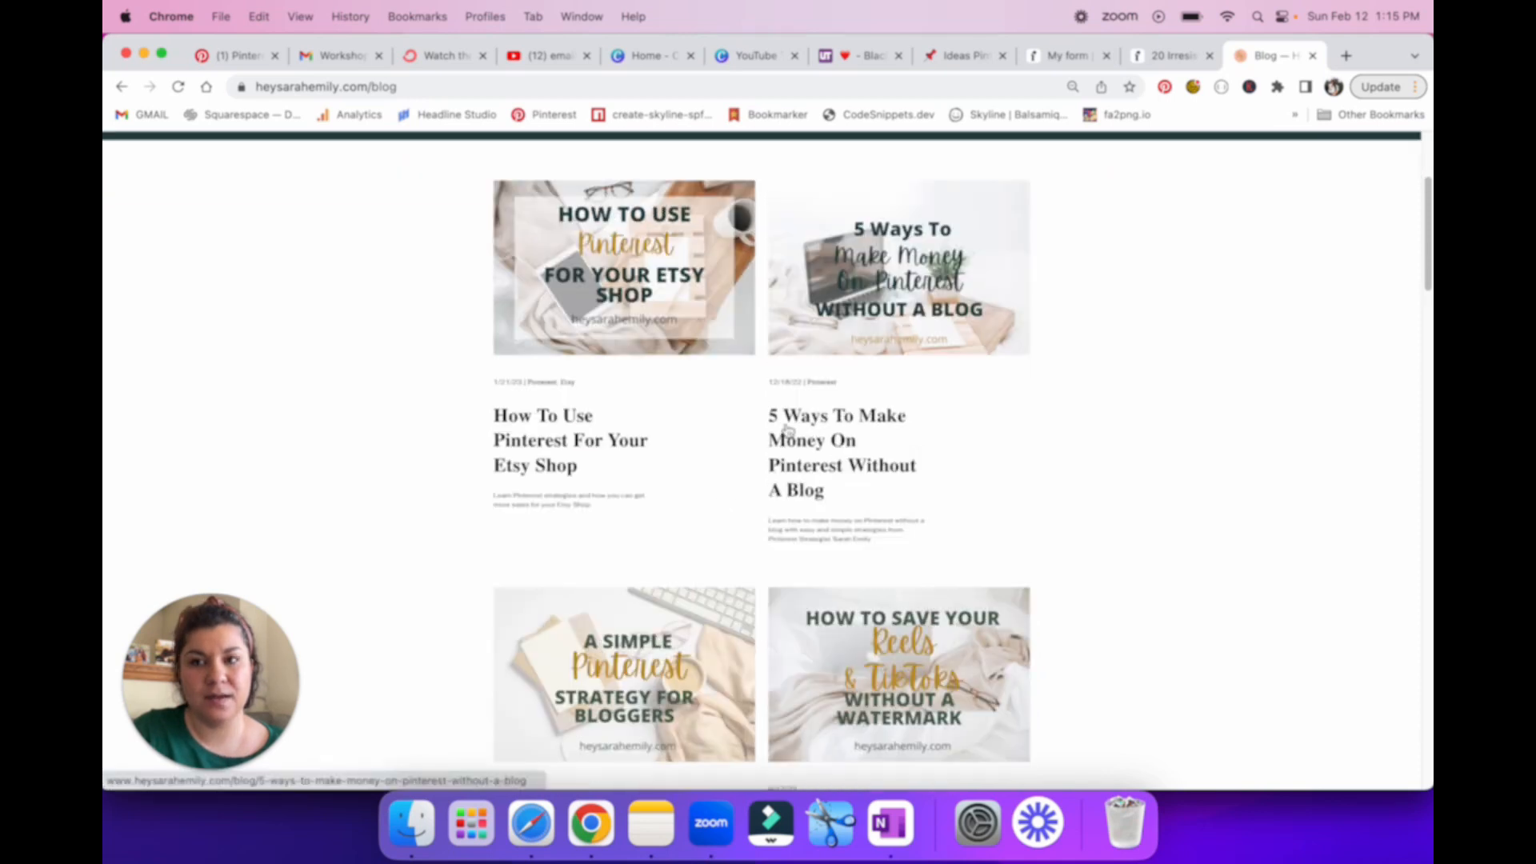
left_click(800, 454)
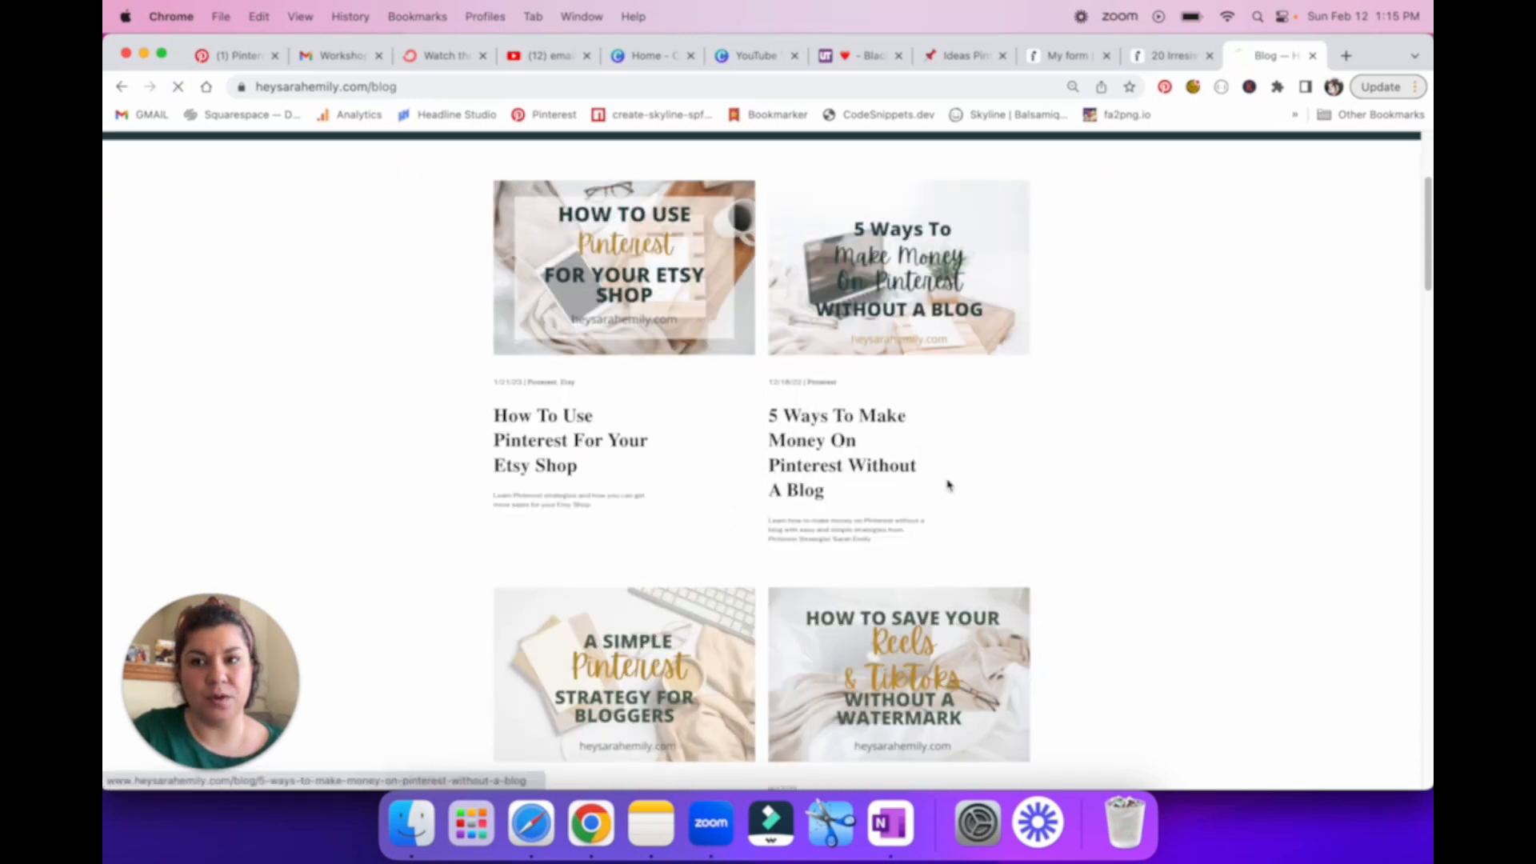
Step: Find the embedded 30 Pinterest Tips sign-up form in the article and reset the page zoom to 100%
scroll(977, 505, "down", 20)
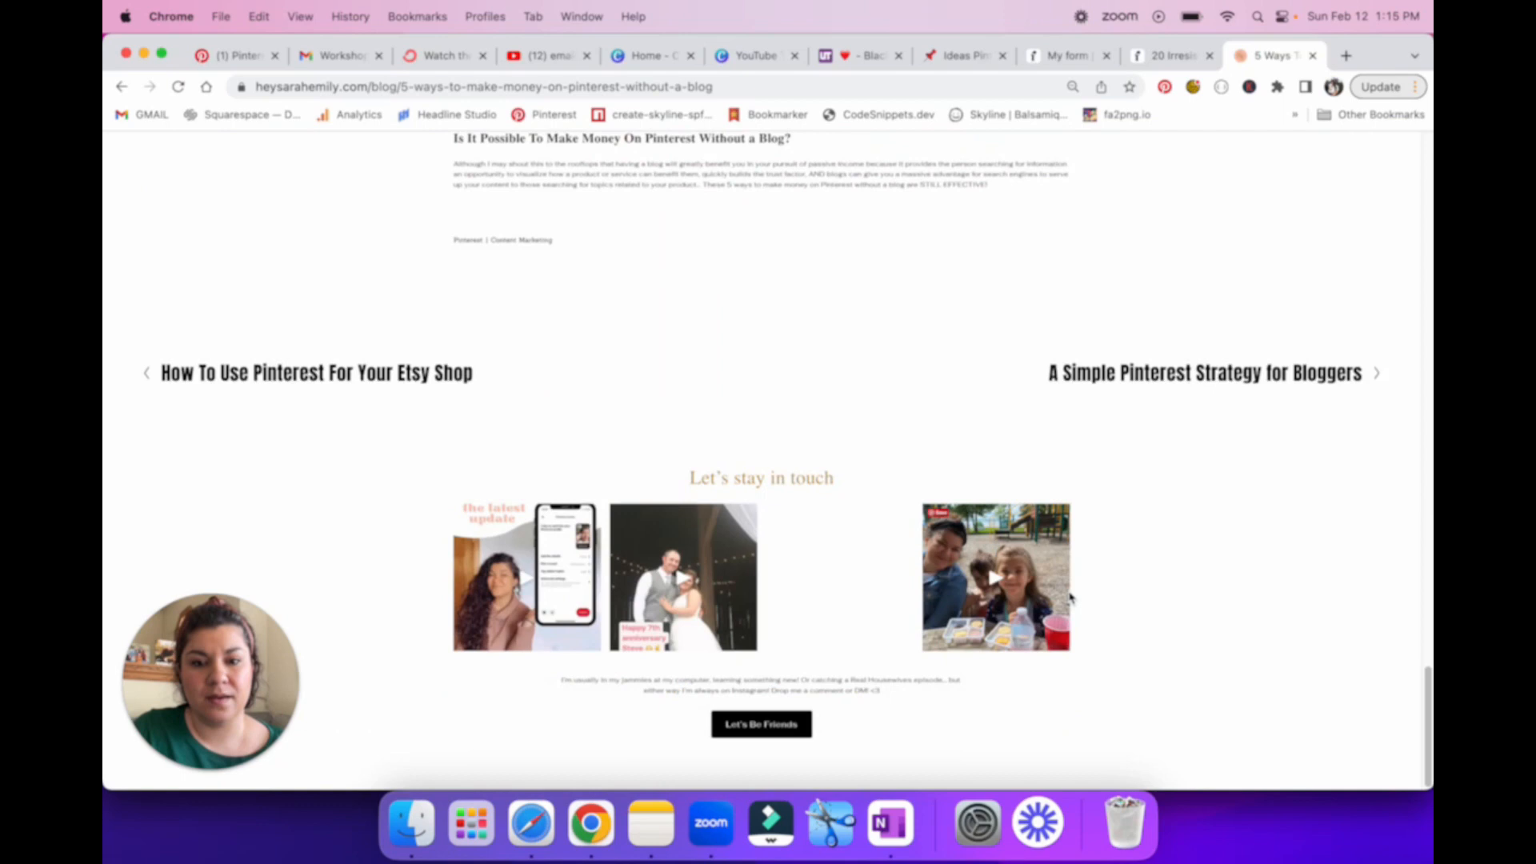
scroll(1056, 576, "up", 12)
scroll(1070, 595, "down", 3)
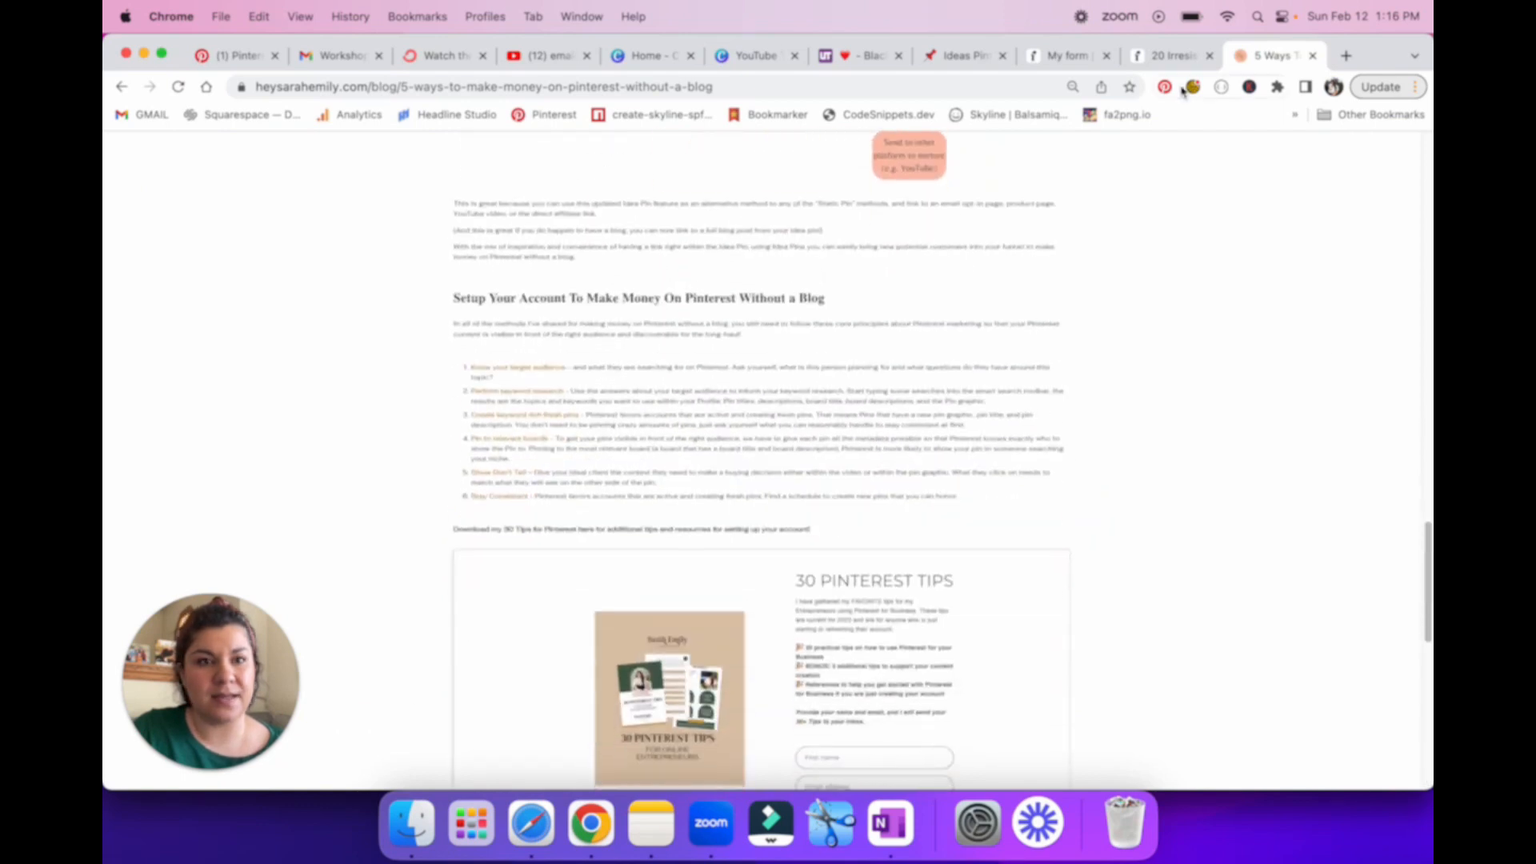
left_click(1073, 87)
left_click(1102, 117)
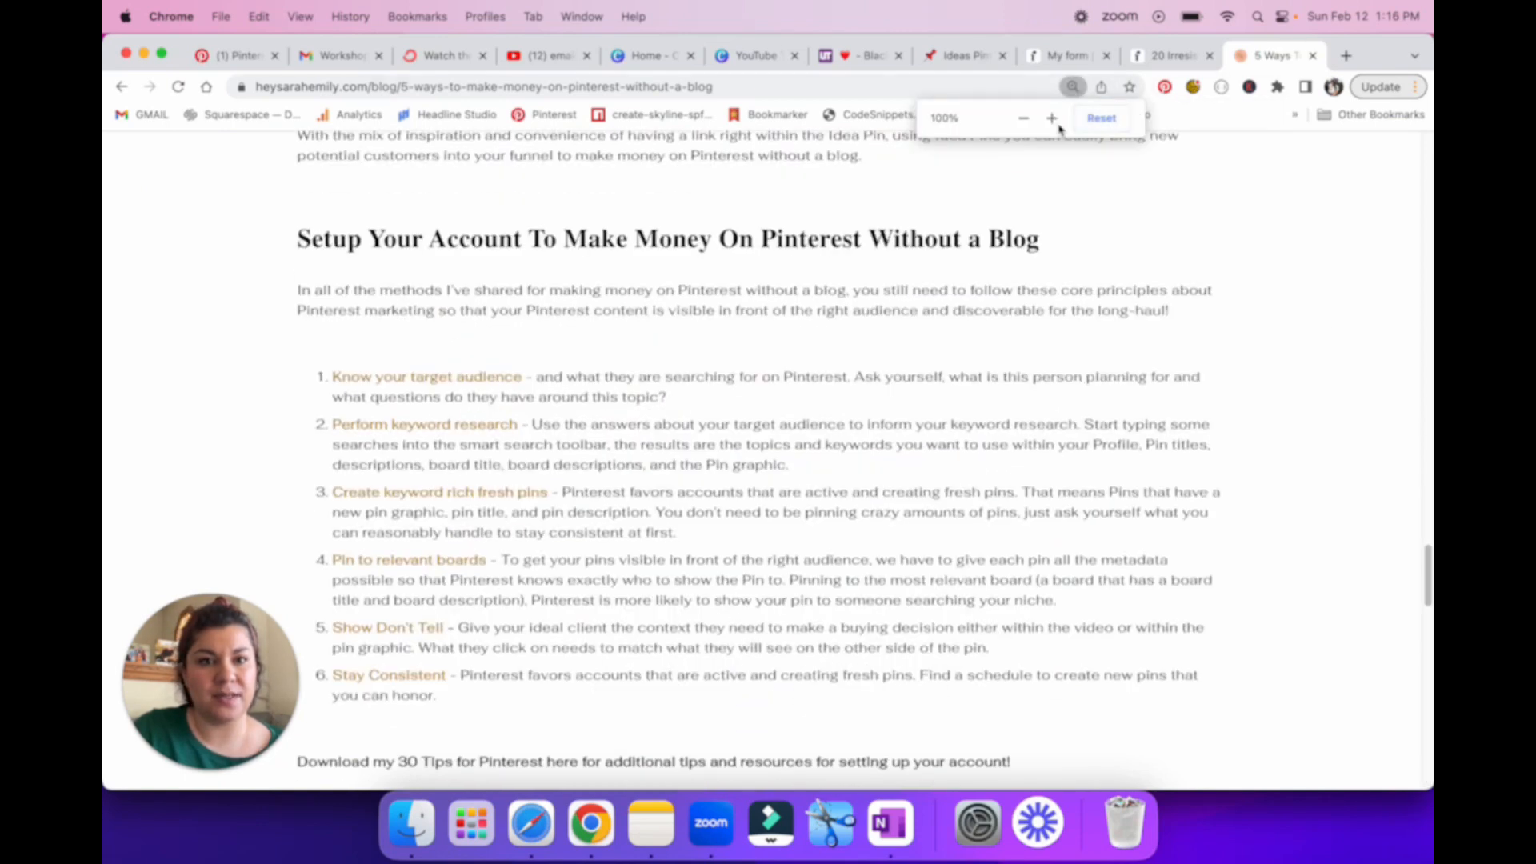
scroll(1038, 424, "up", 15)
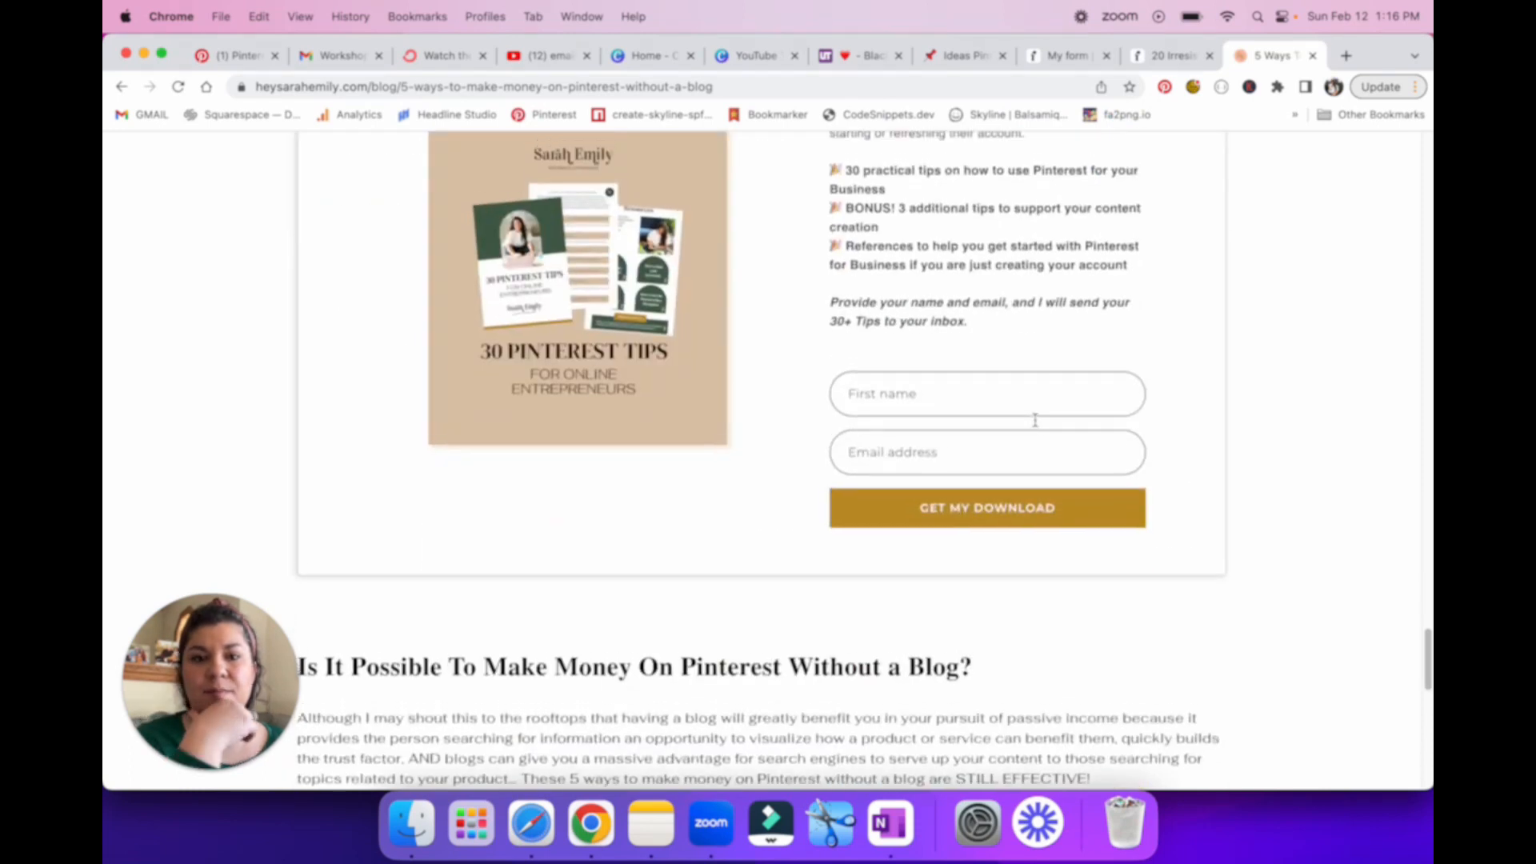
scroll(1037, 425, "up", 3)
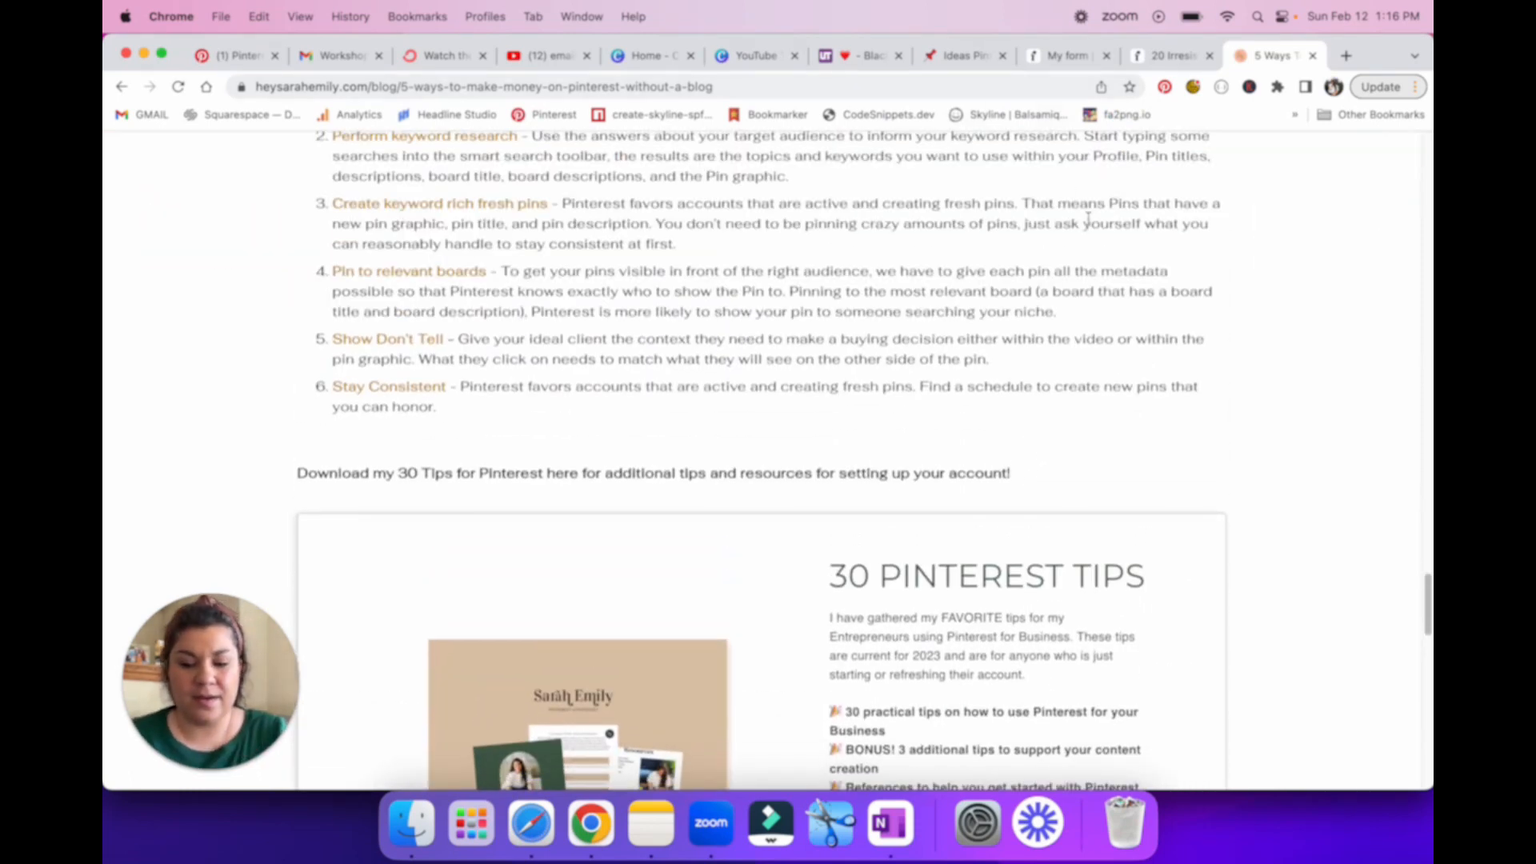
Step: Set the page zoom to 80% and examine how the inline sign-up form sits within the article
key("super+minus")
key("super+minus")
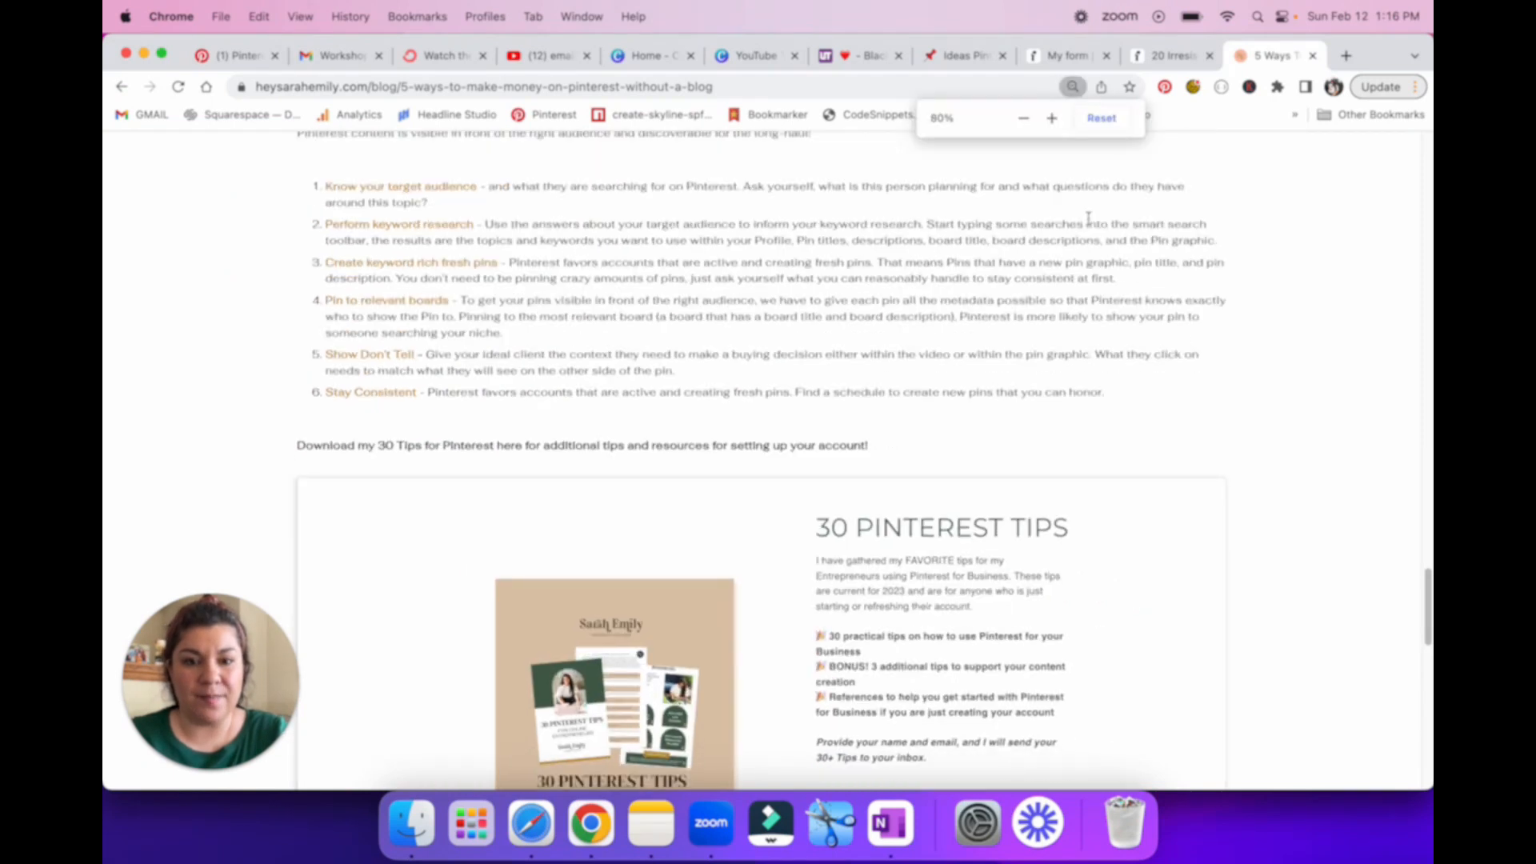
scroll(1080, 373, "down", 5)
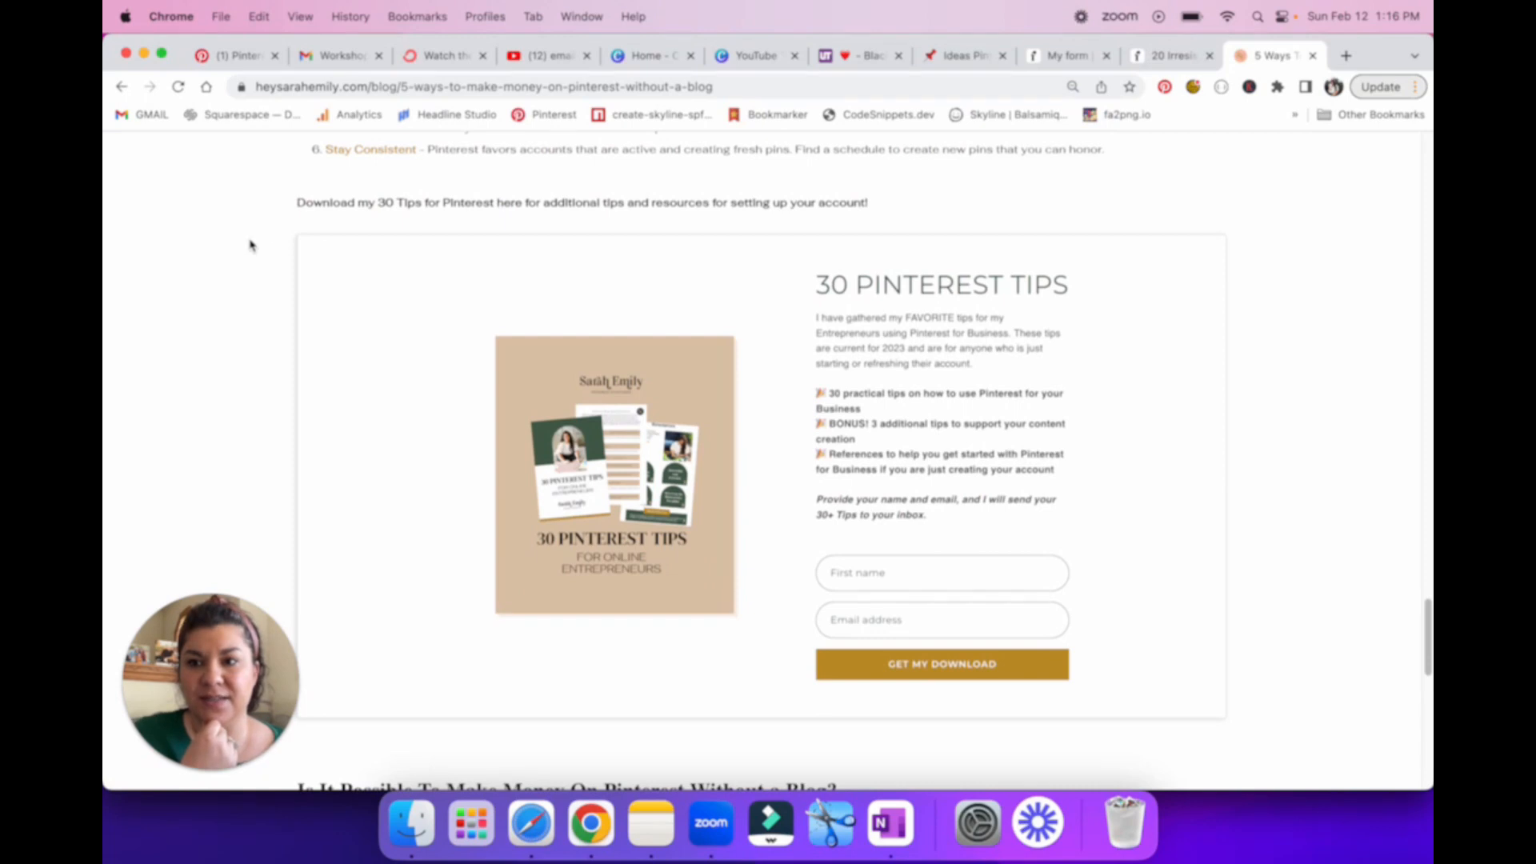
scroll(449, 515, "up", 1)
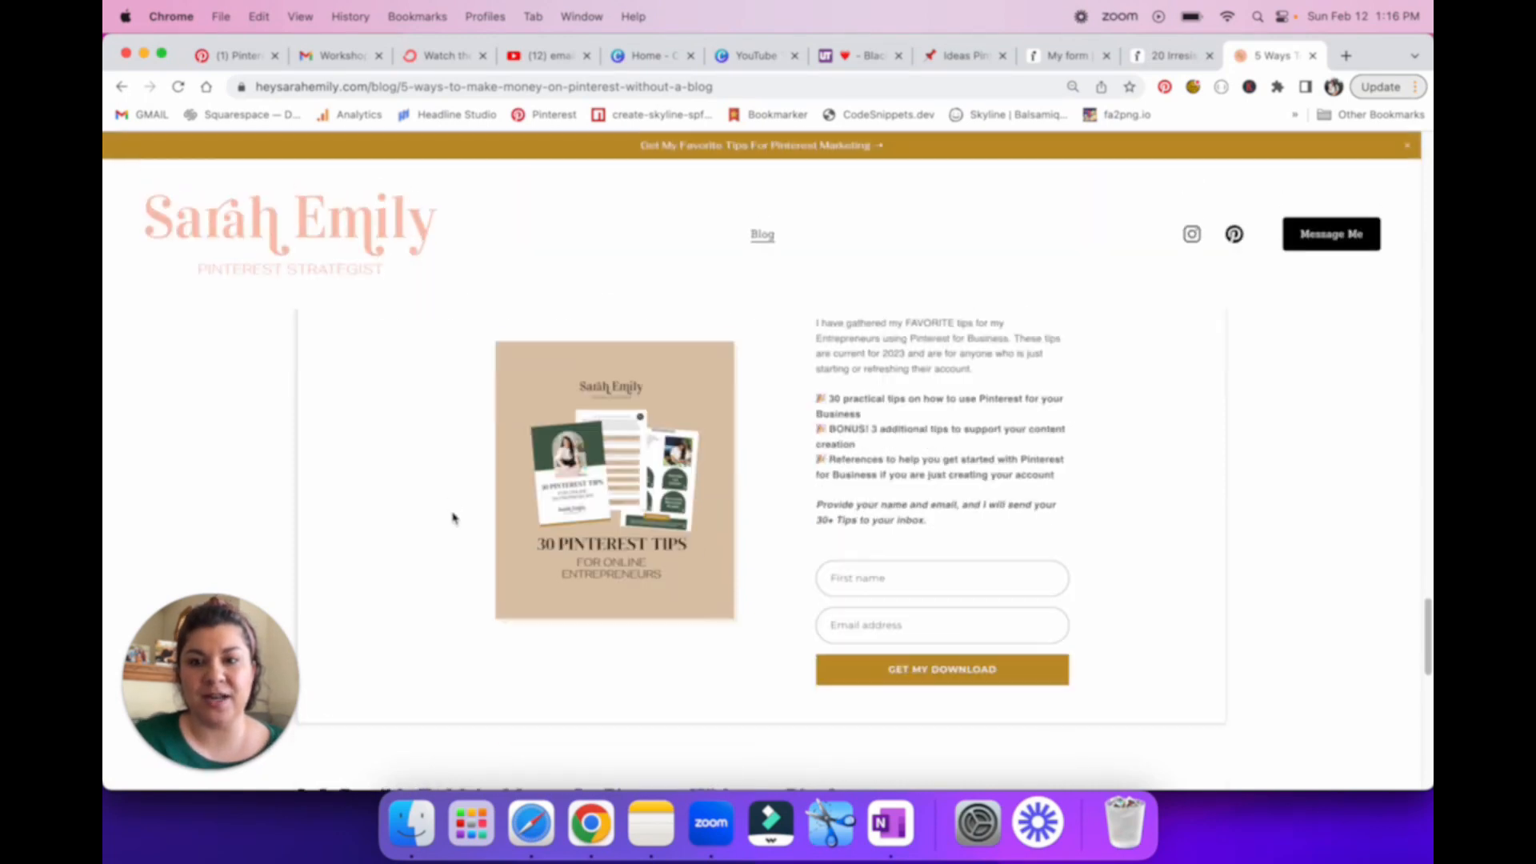
scroll(452, 518, "up", 20)
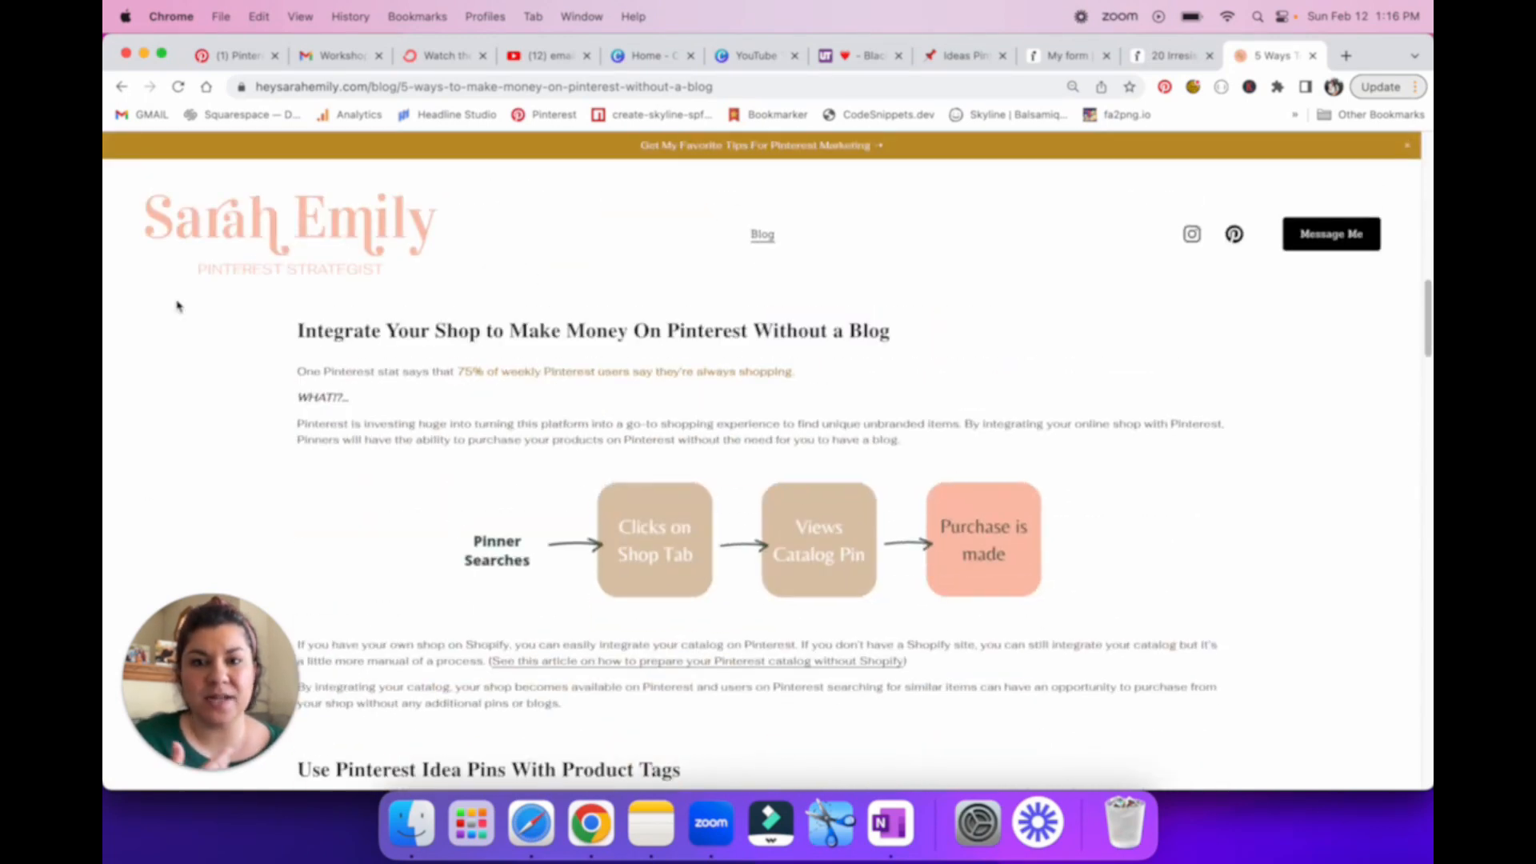
scroll(1134, 520, "down", 20)
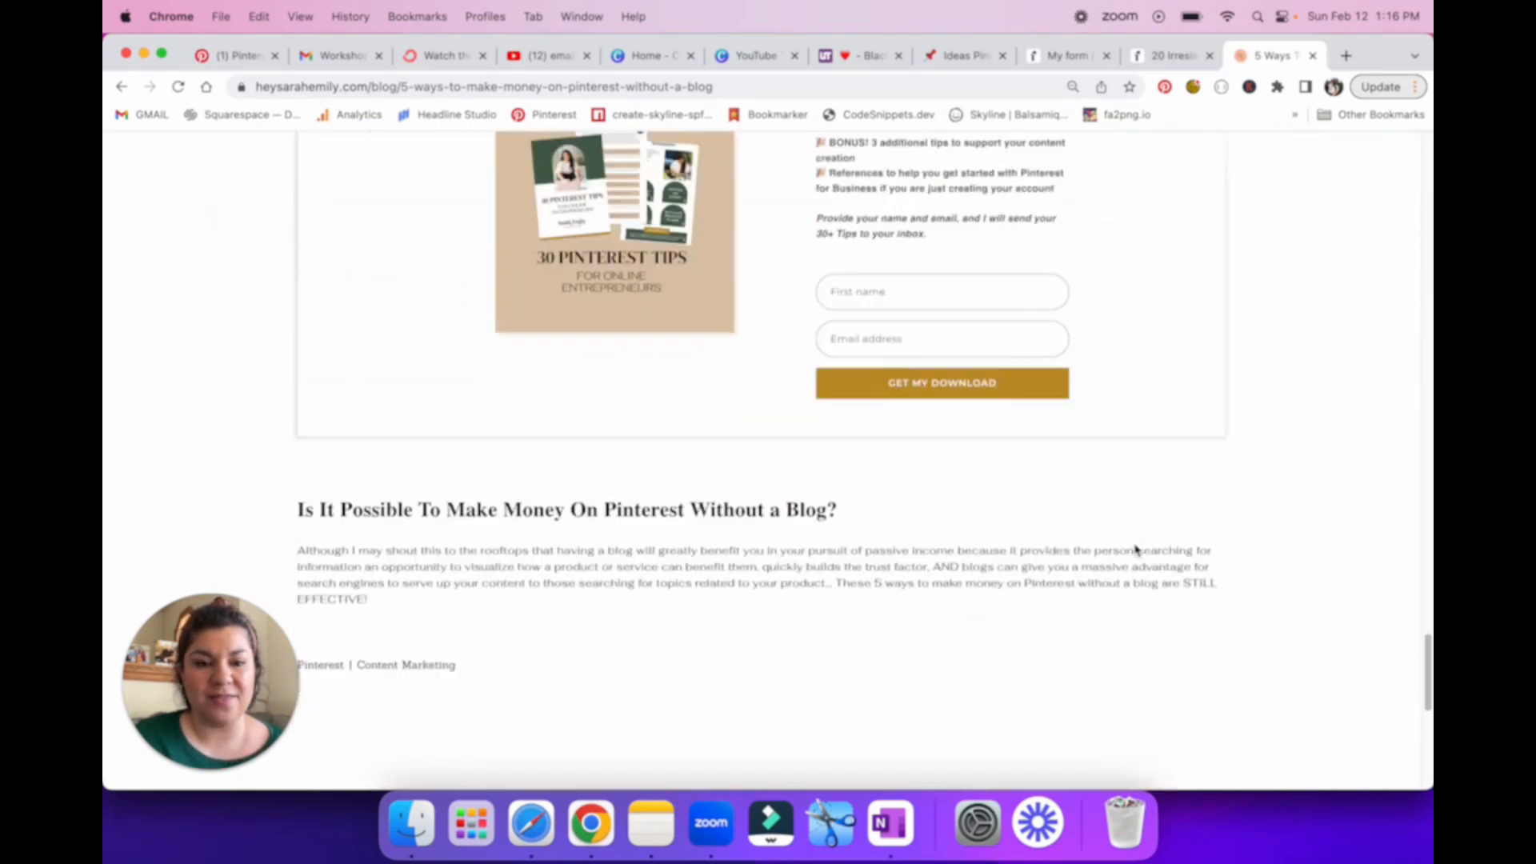
scroll(1134, 550, "up", 3)
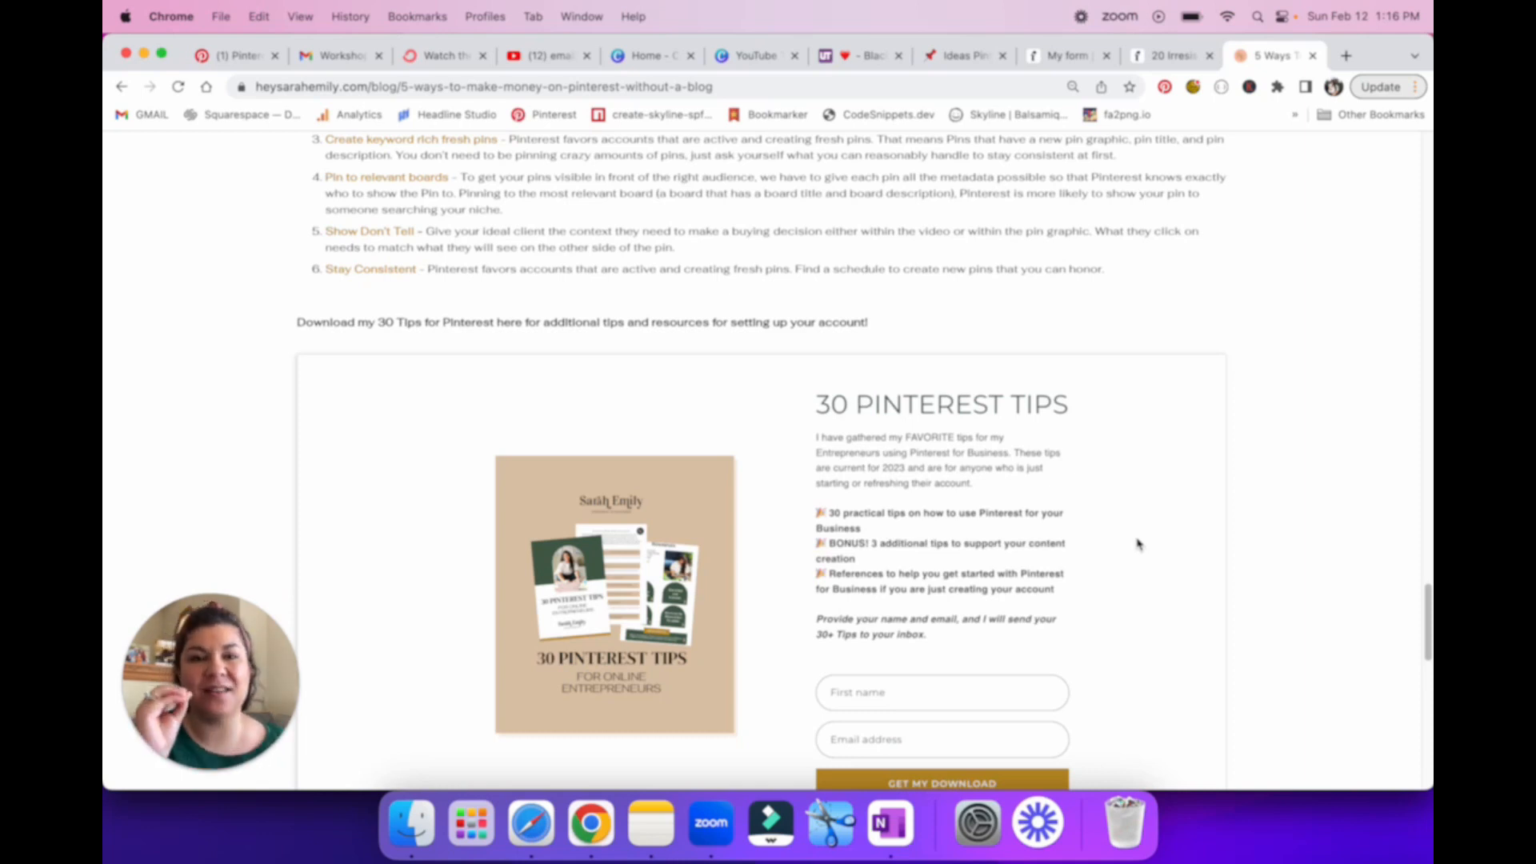
Step: Fill in the article's embedded 30 Pinterest Tips sign-up form with a first name and an email address
scroll(1121, 536, "down", 3)
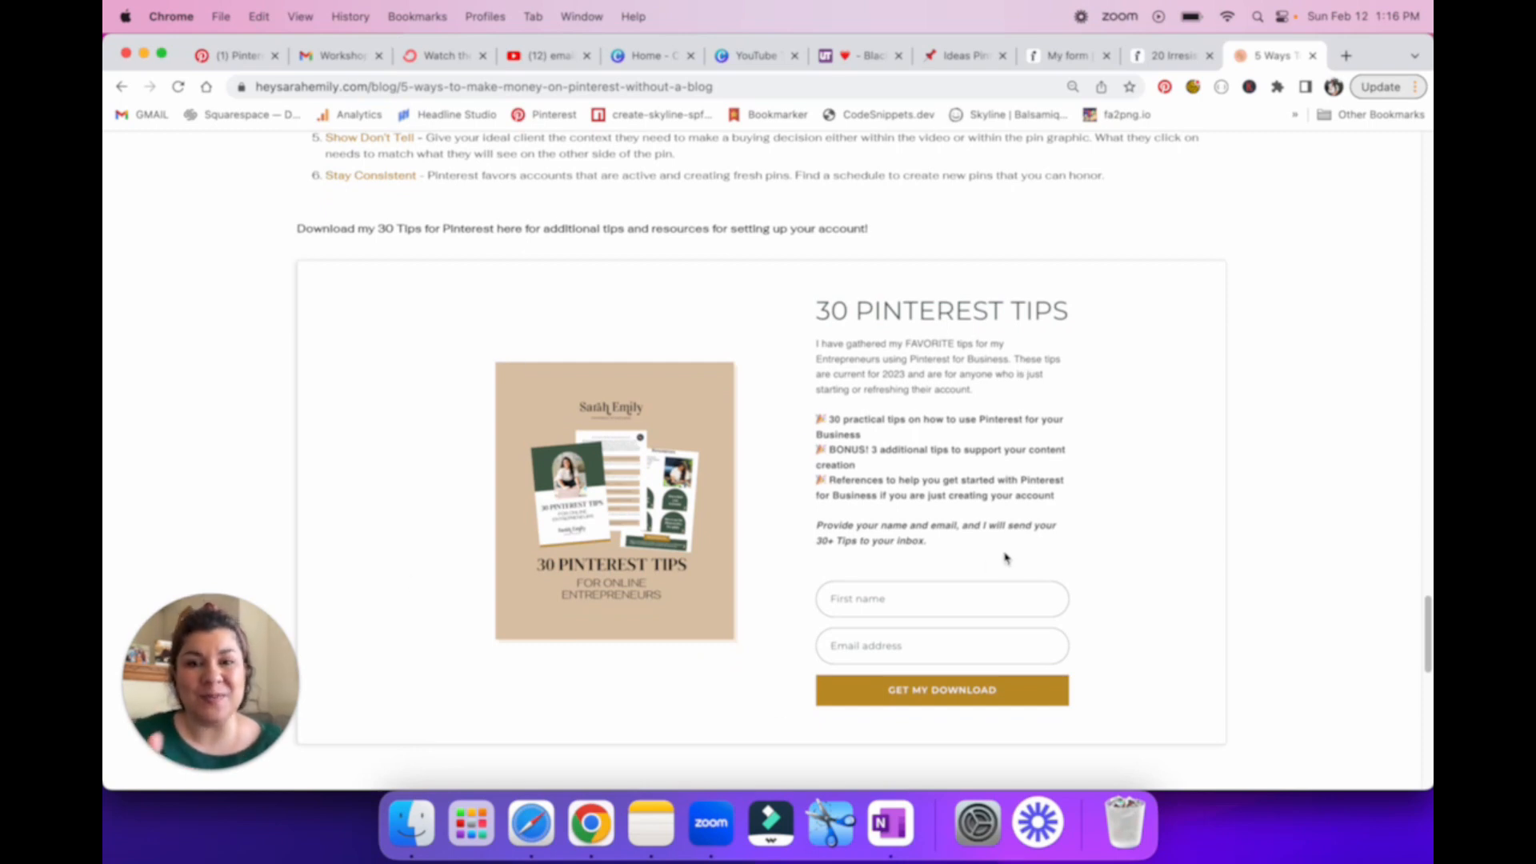
scroll(1006, 557, "up", 15)
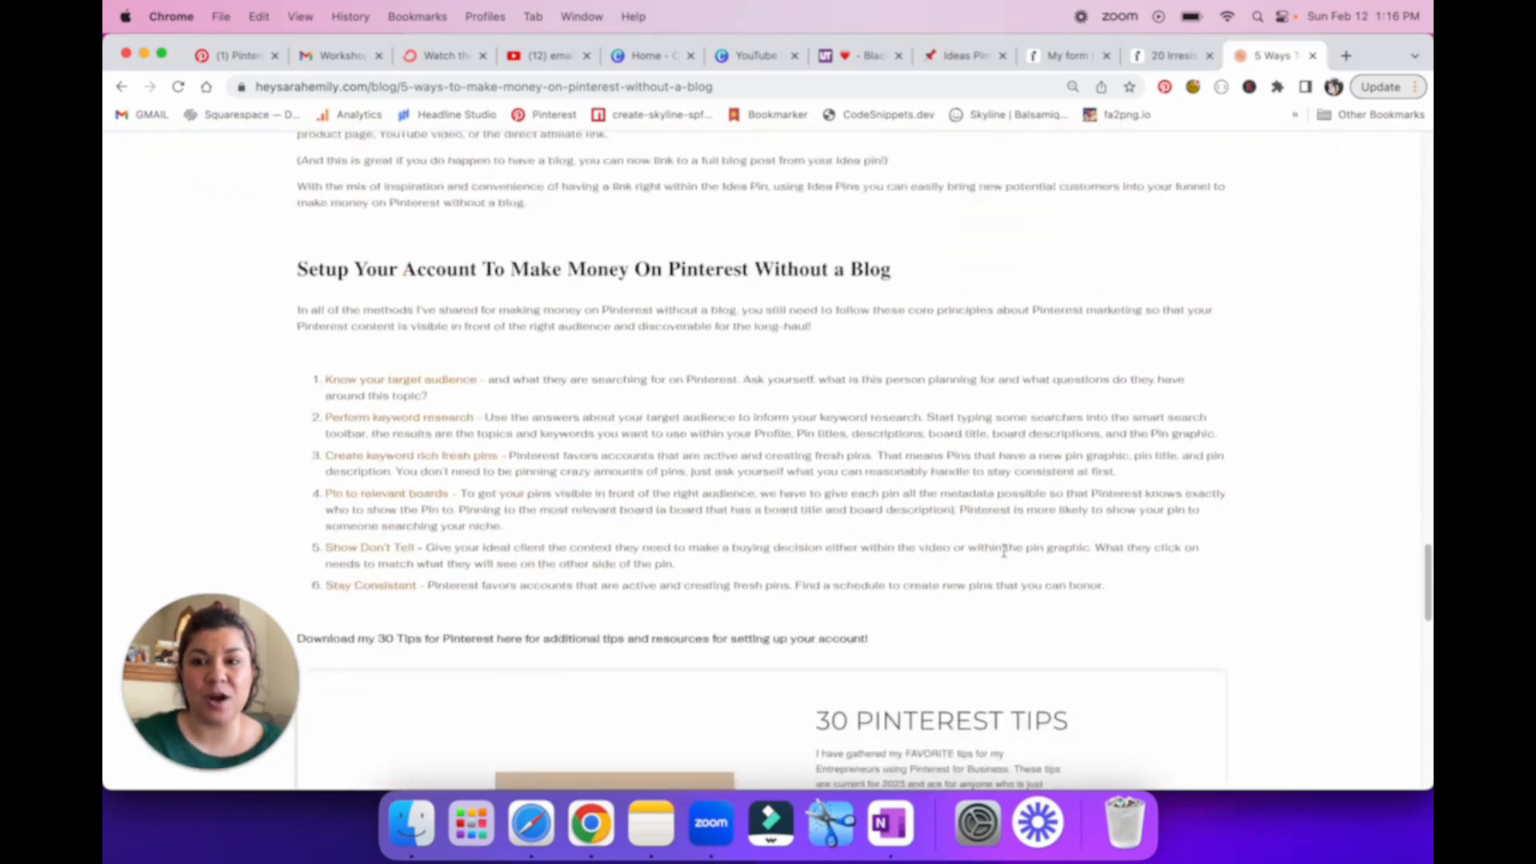
scroll(1004, 552, "down", 5)
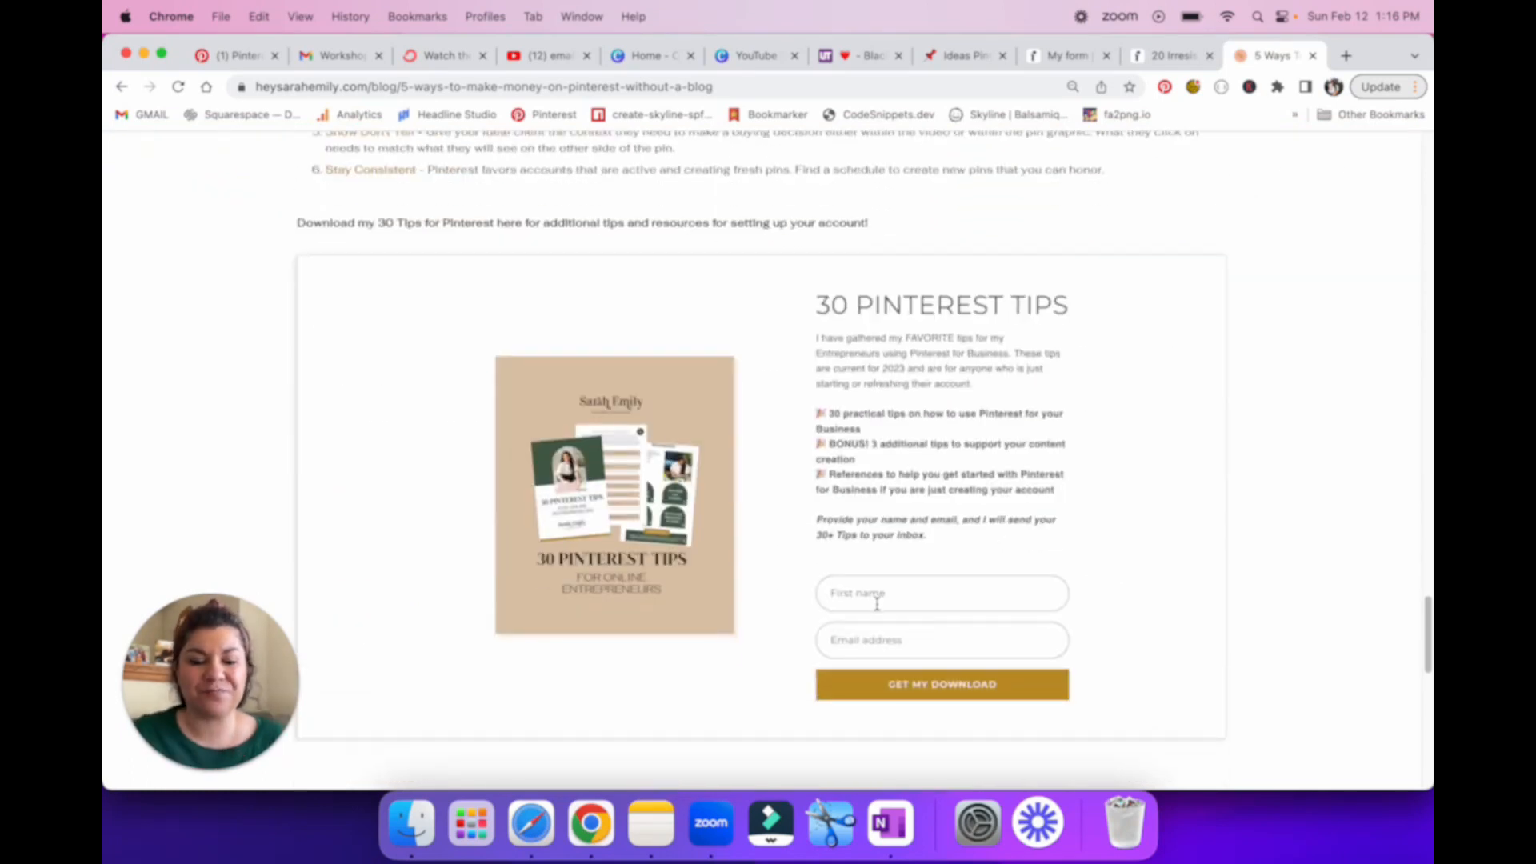
type("Sarah")
key("Tab")
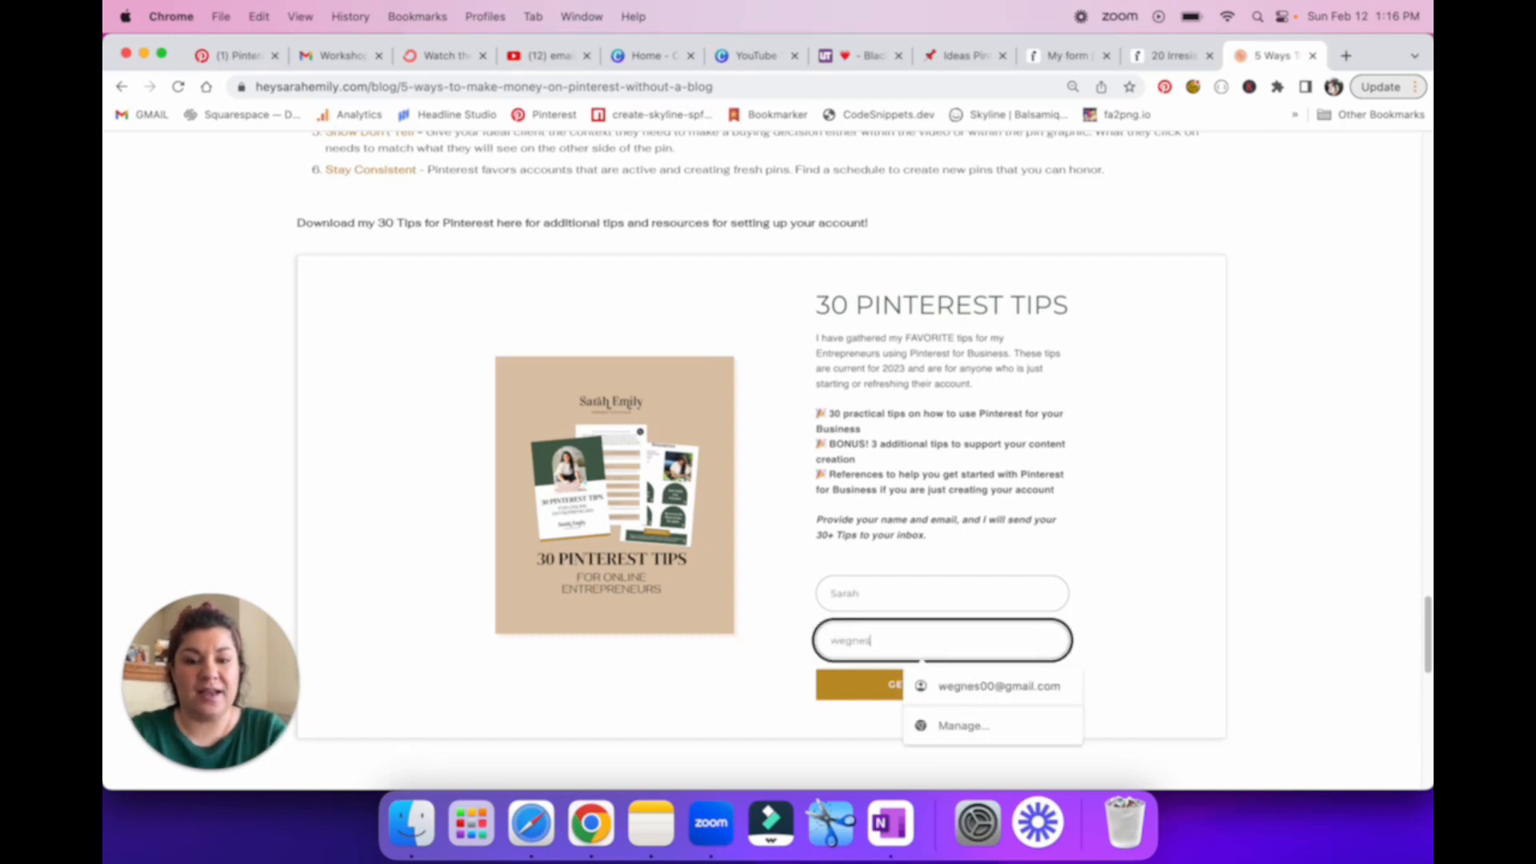
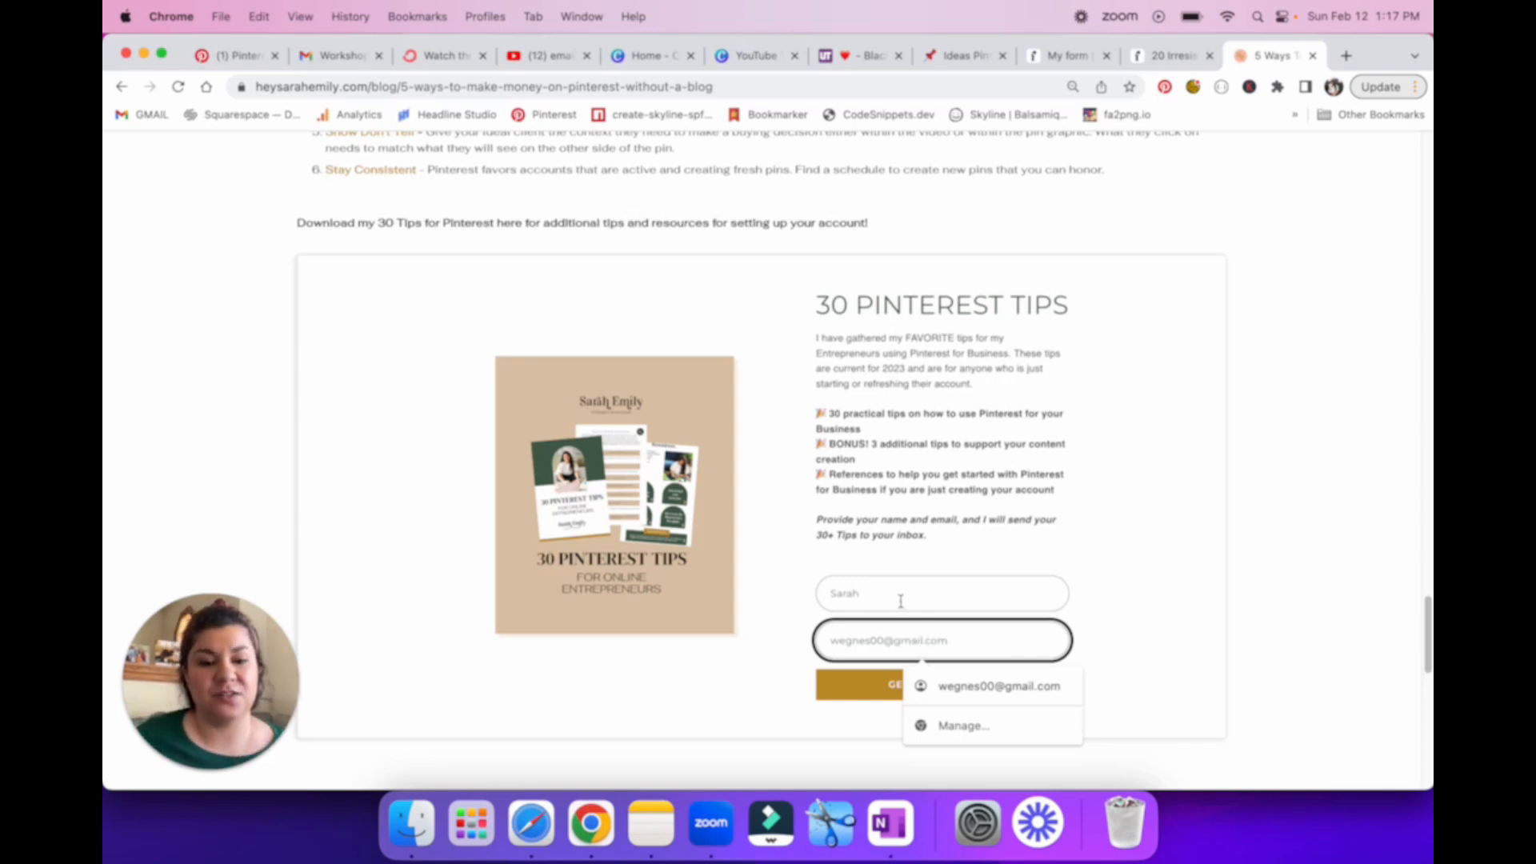
left_click(1119, 644)
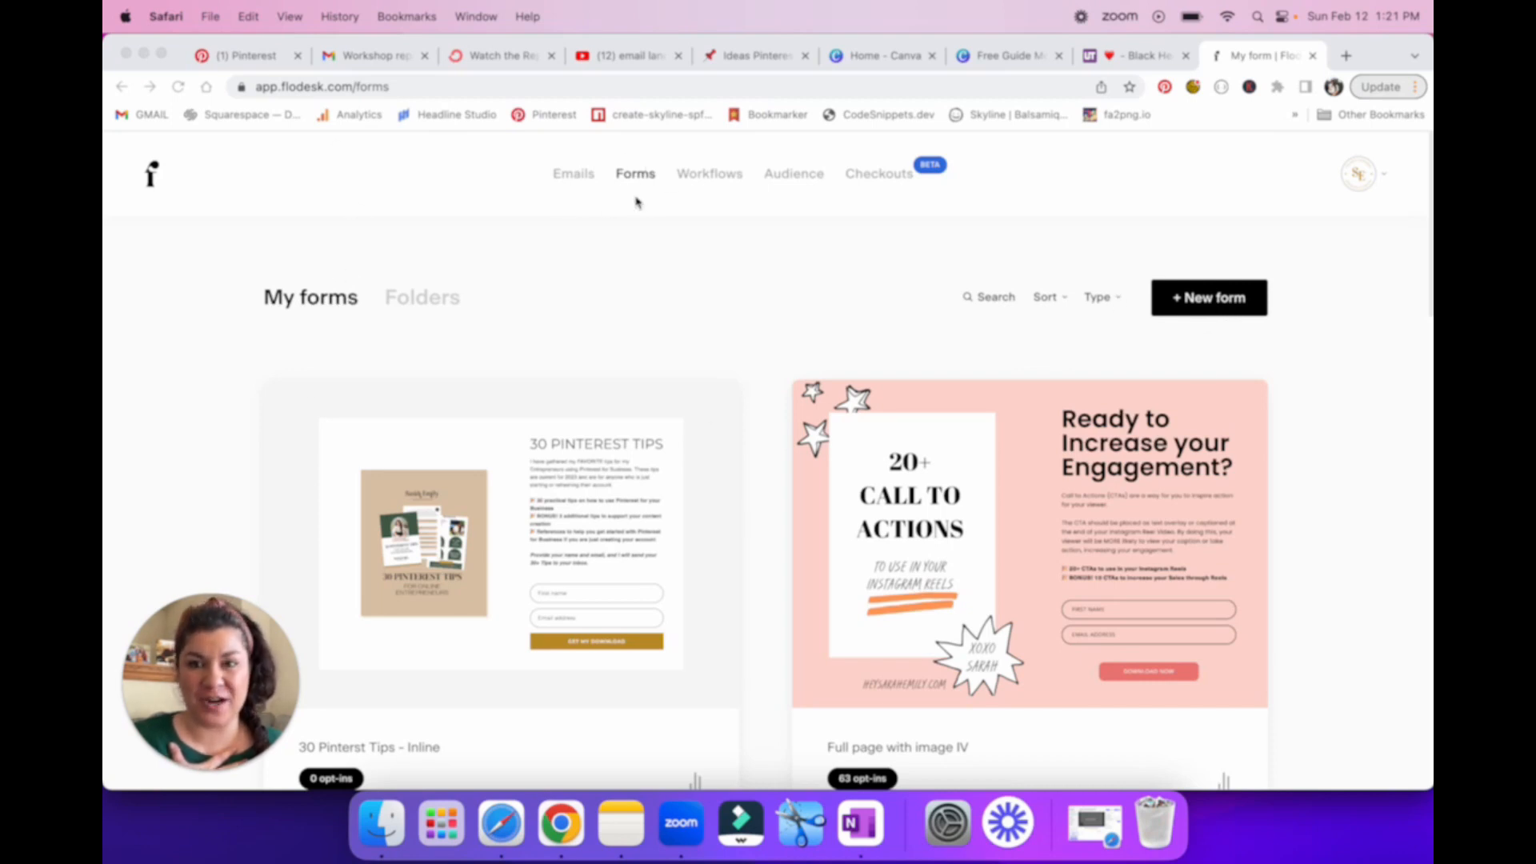
Step: Start a new form in Flodesk and compare the Inline and Full page template types, settling on Inline
left_click(1216, 303)
left_click(1204, 300)
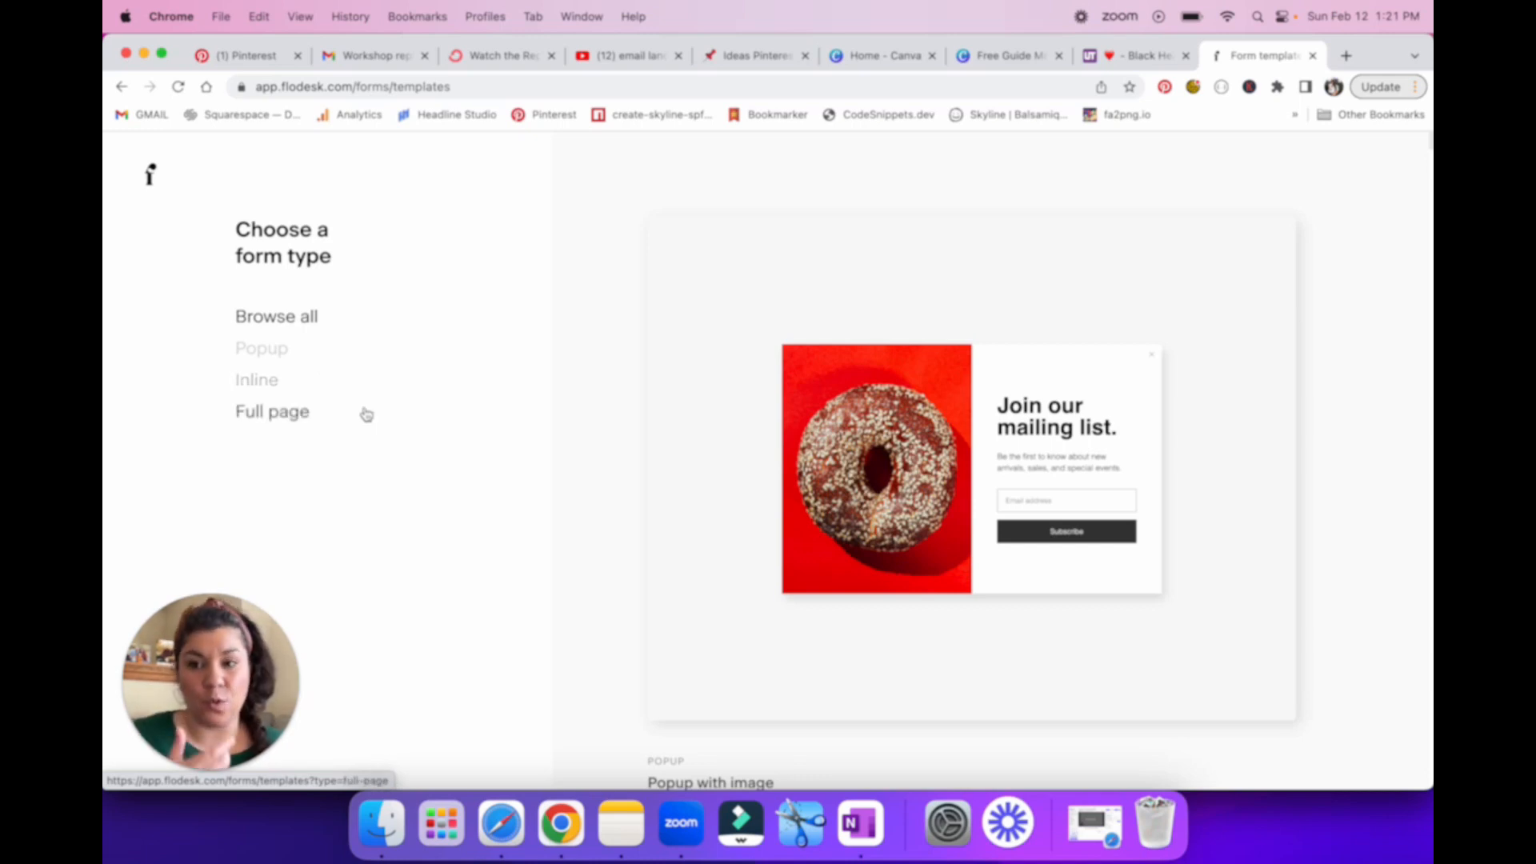
left_click(258, 384)
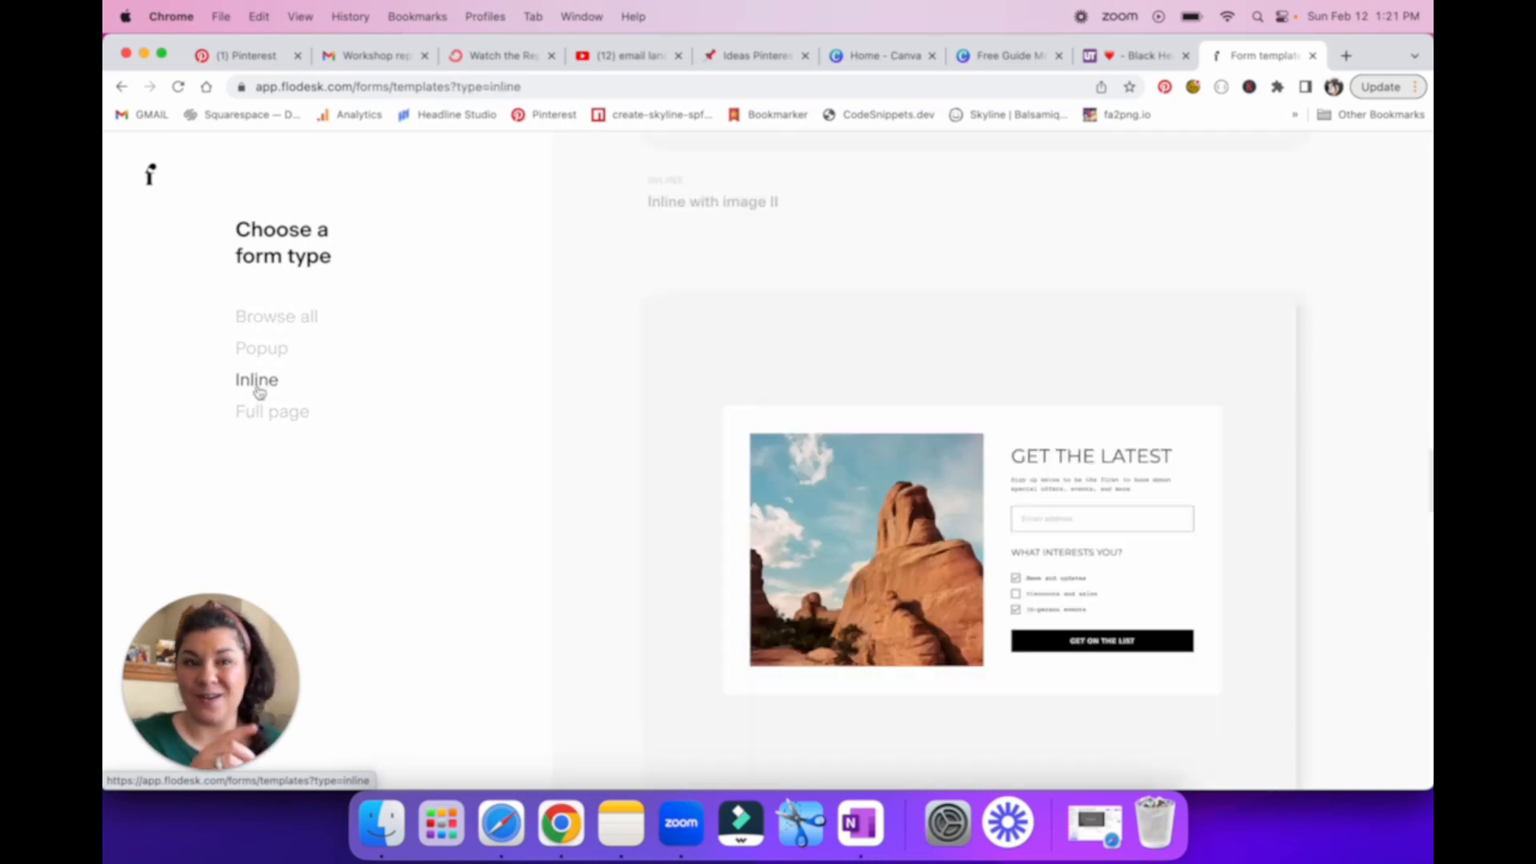
left_click(286, 418)
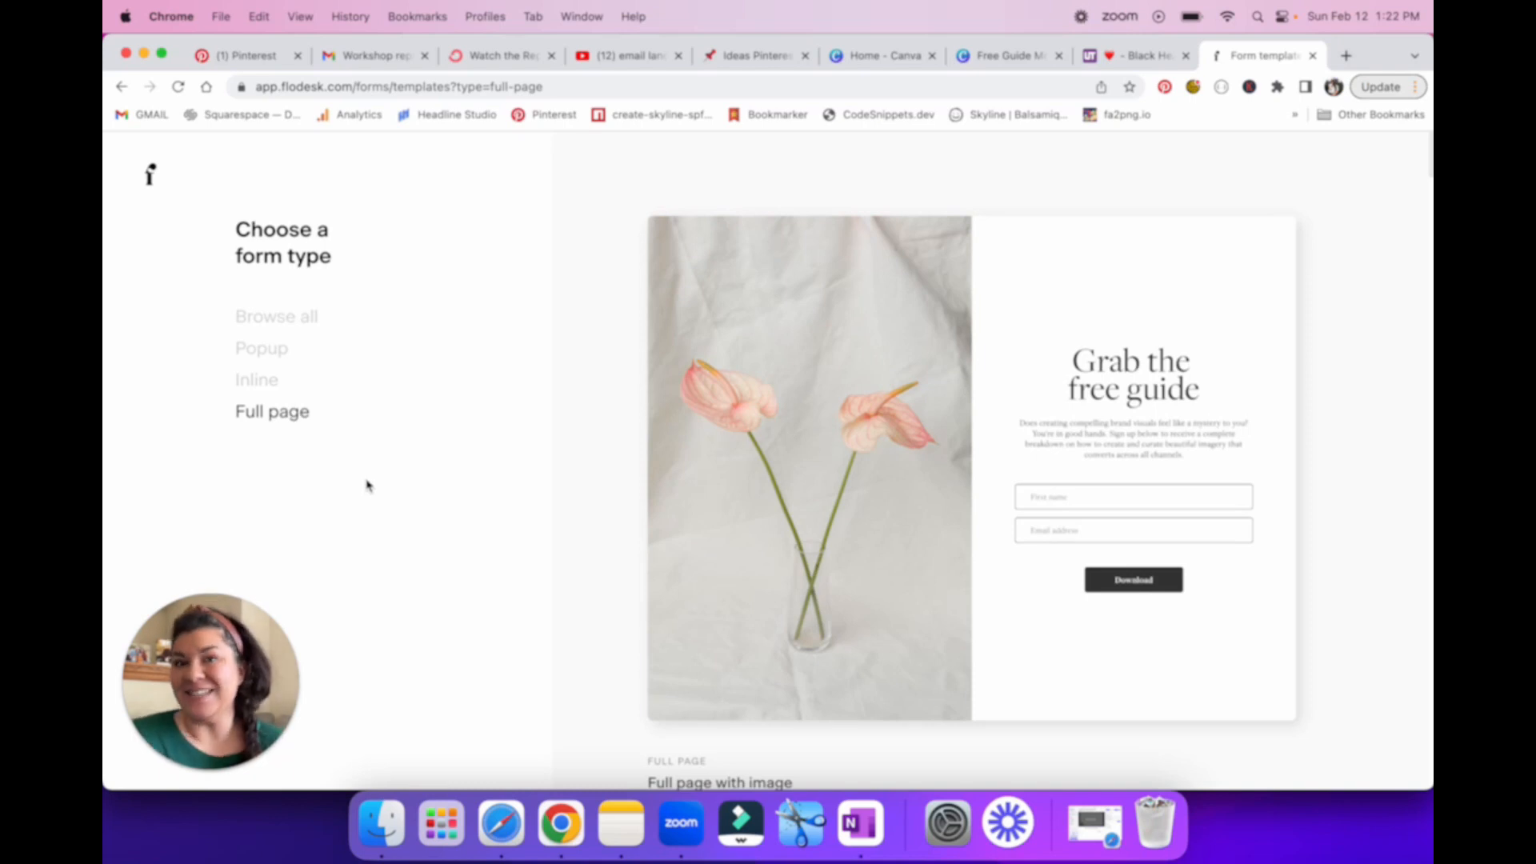
left_click(256, 381)
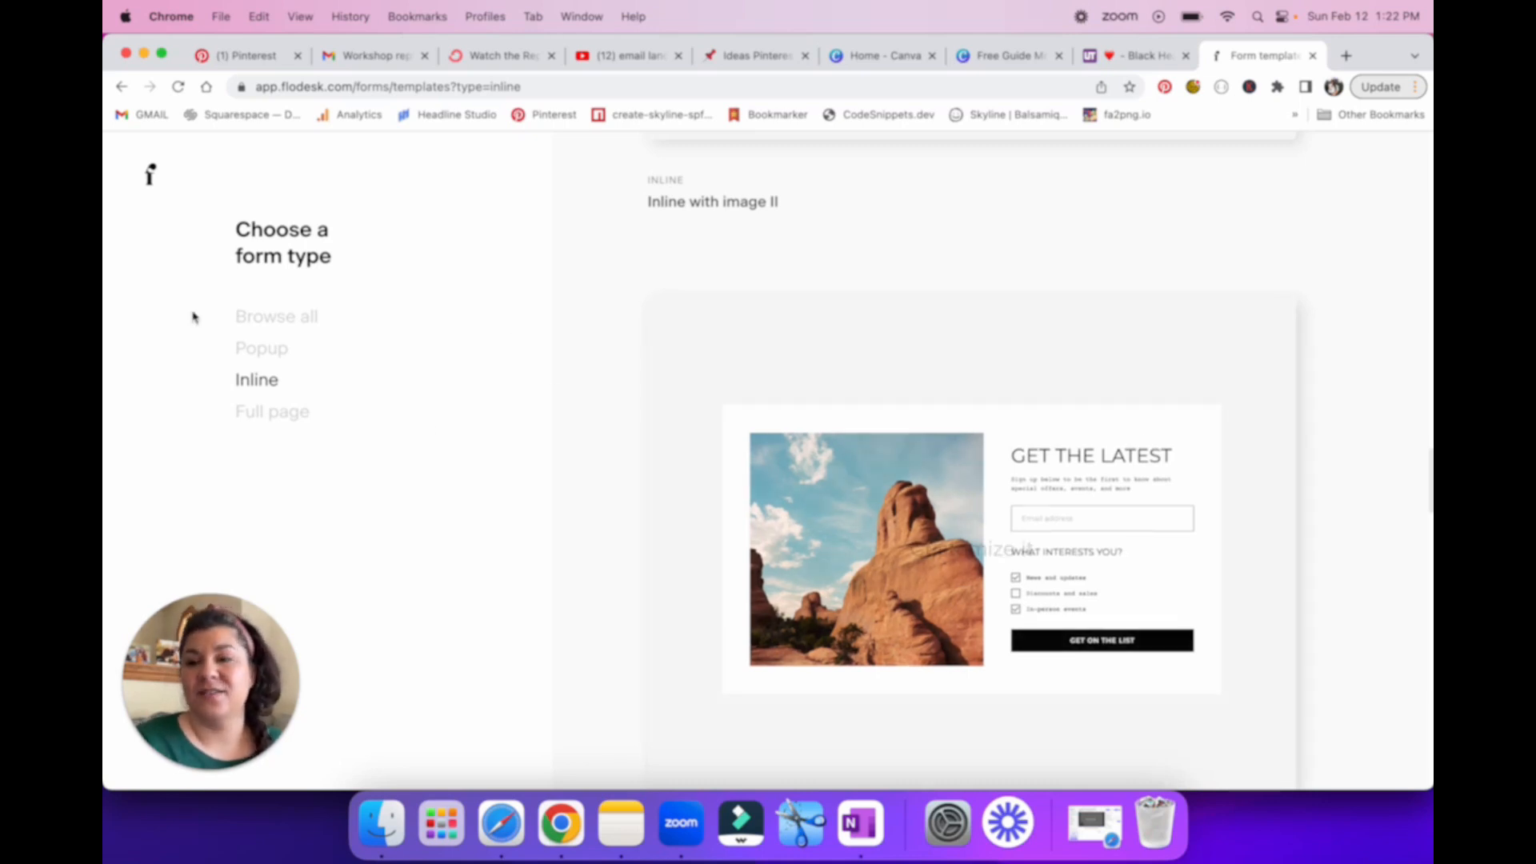
Step: Examine the available Inline form templates, both with and without images
scroll(1107, 347, "down", 3)
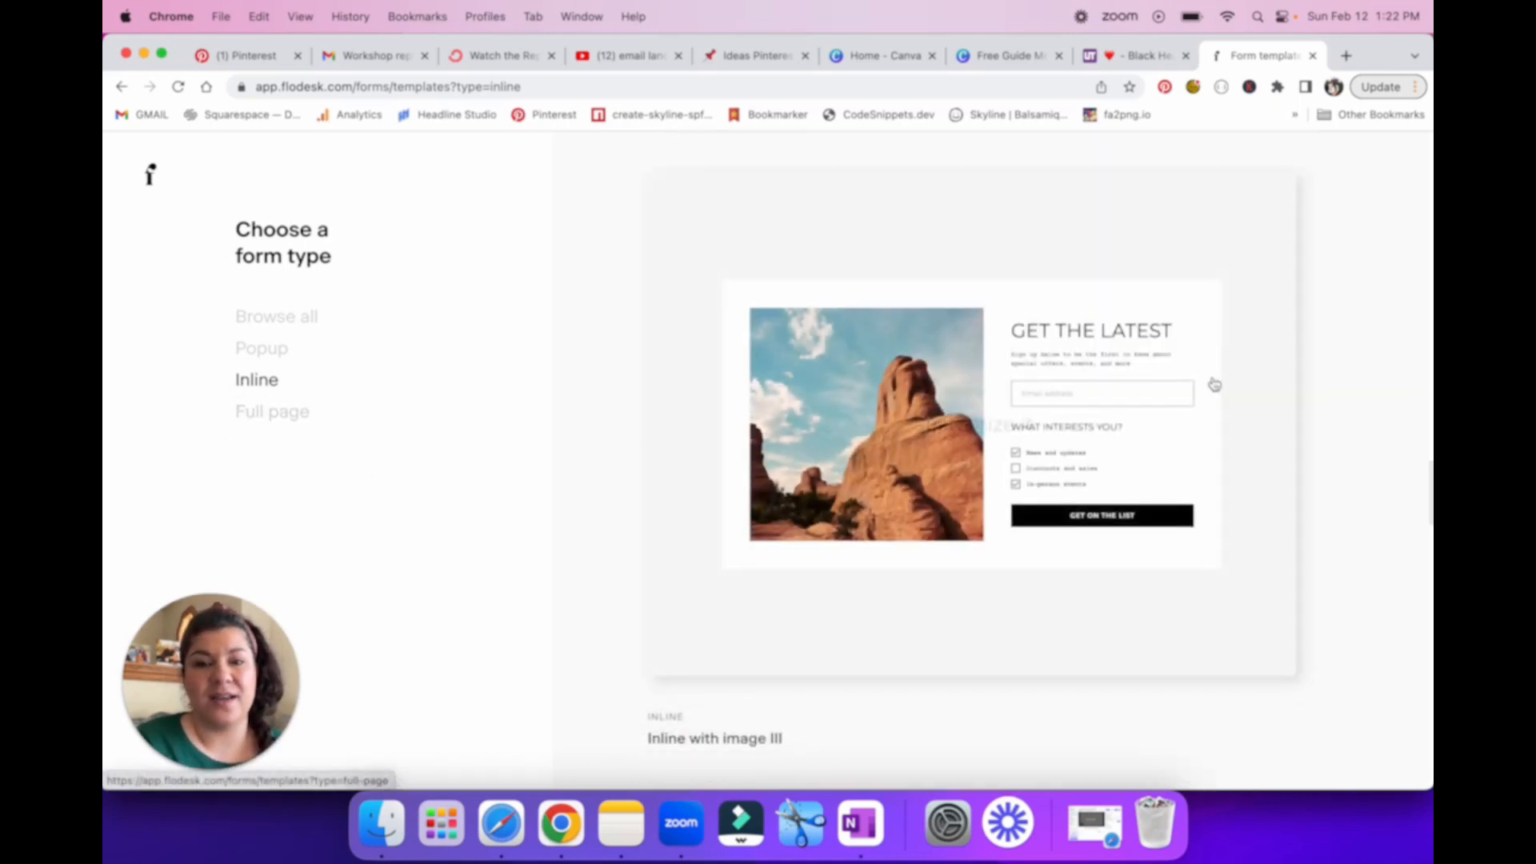
scroll(1214, 384, "down", 10)
scroll(1080, 496, "down", 10)
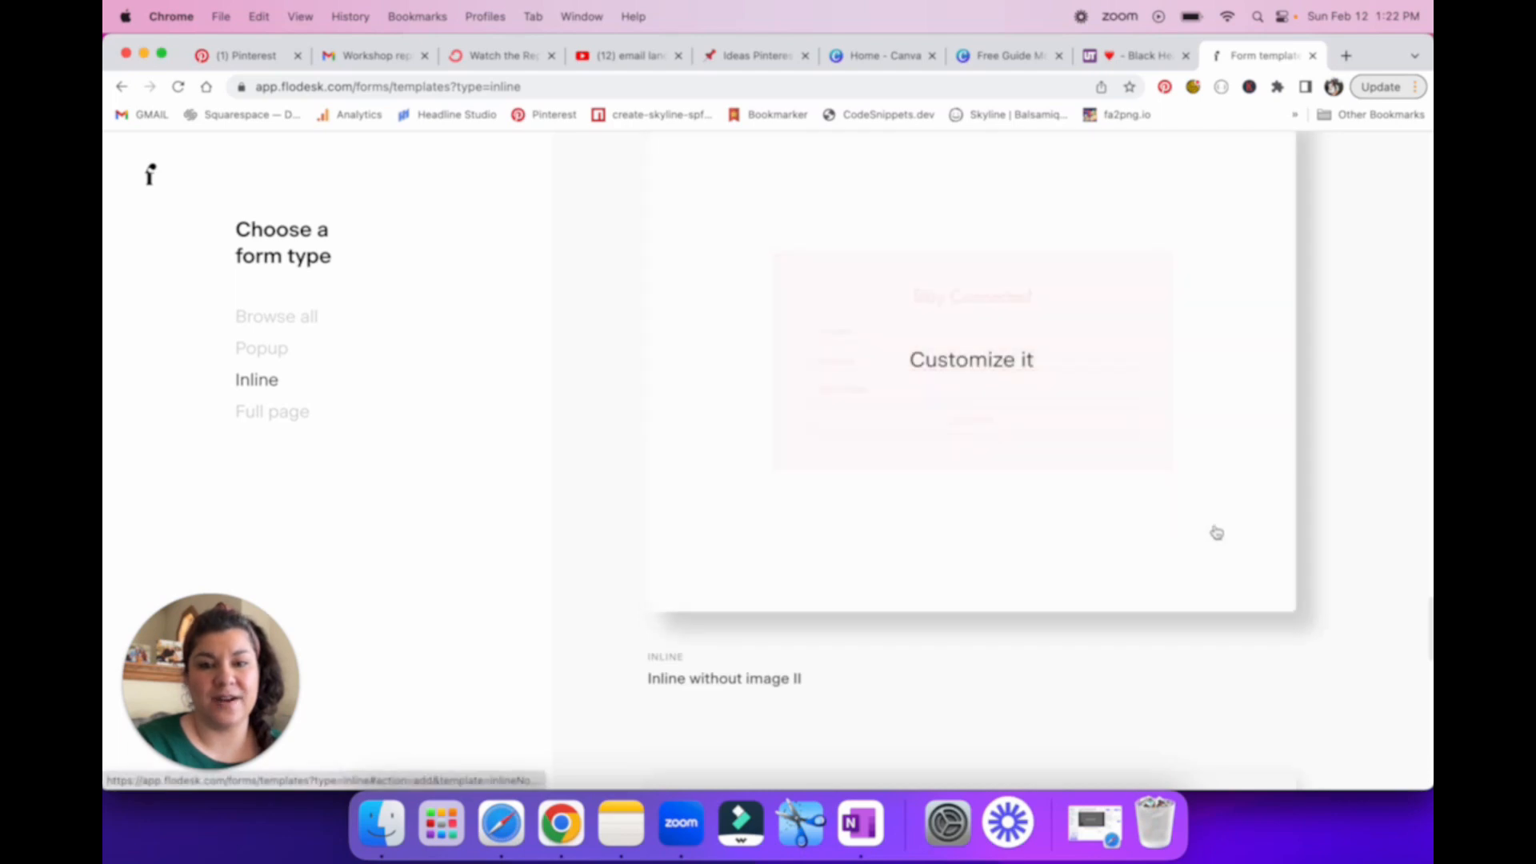
scroll(1336, 520, "down", 10)
scroll(1381, 522, "down", 10)
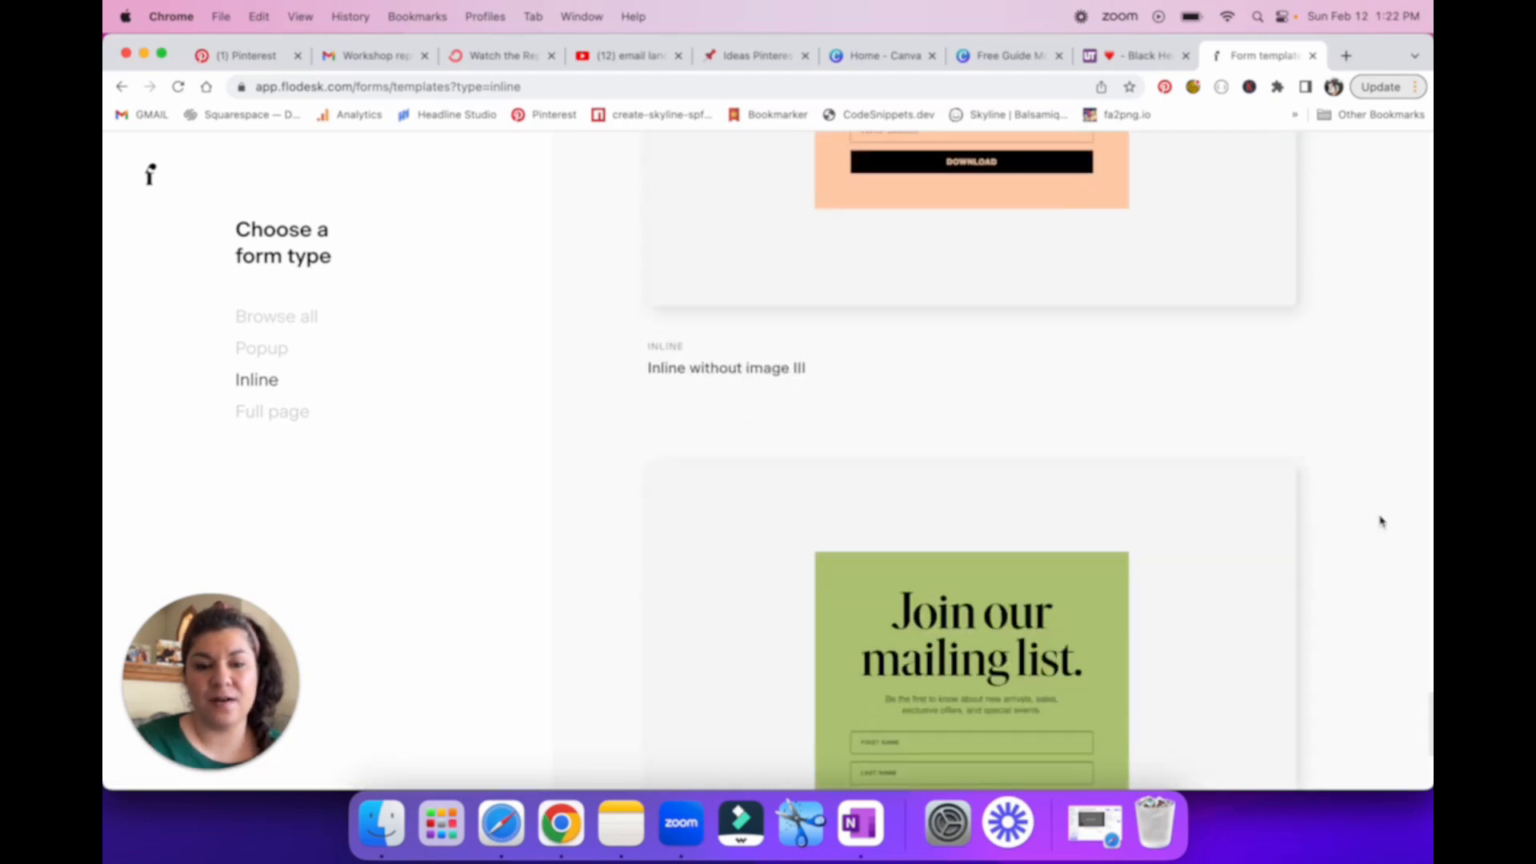
scroll(1374, 512, "up", 15)
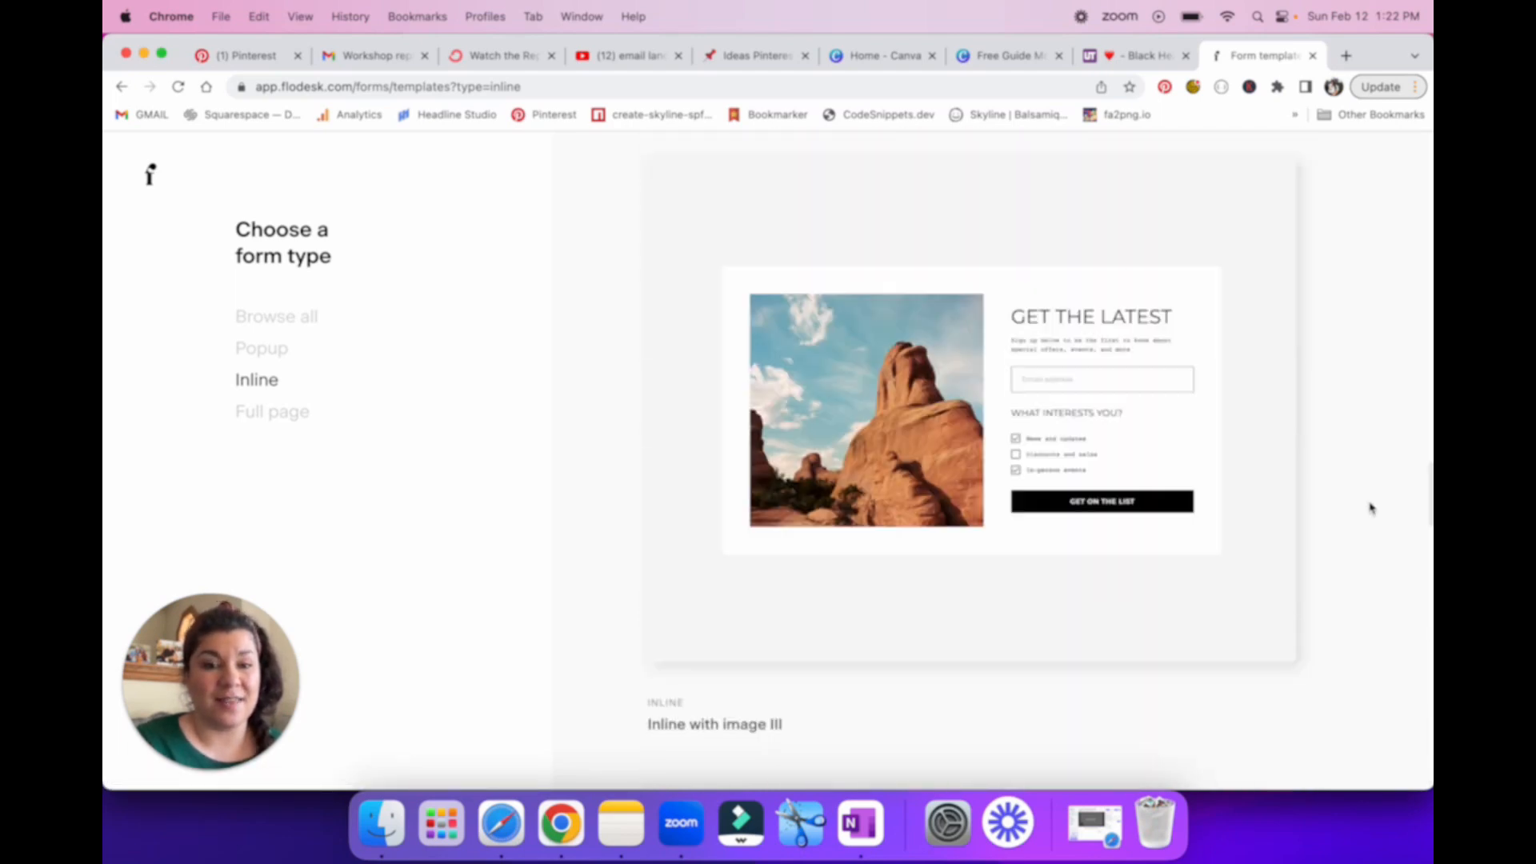
scroll(1370, 508, "down", 15)
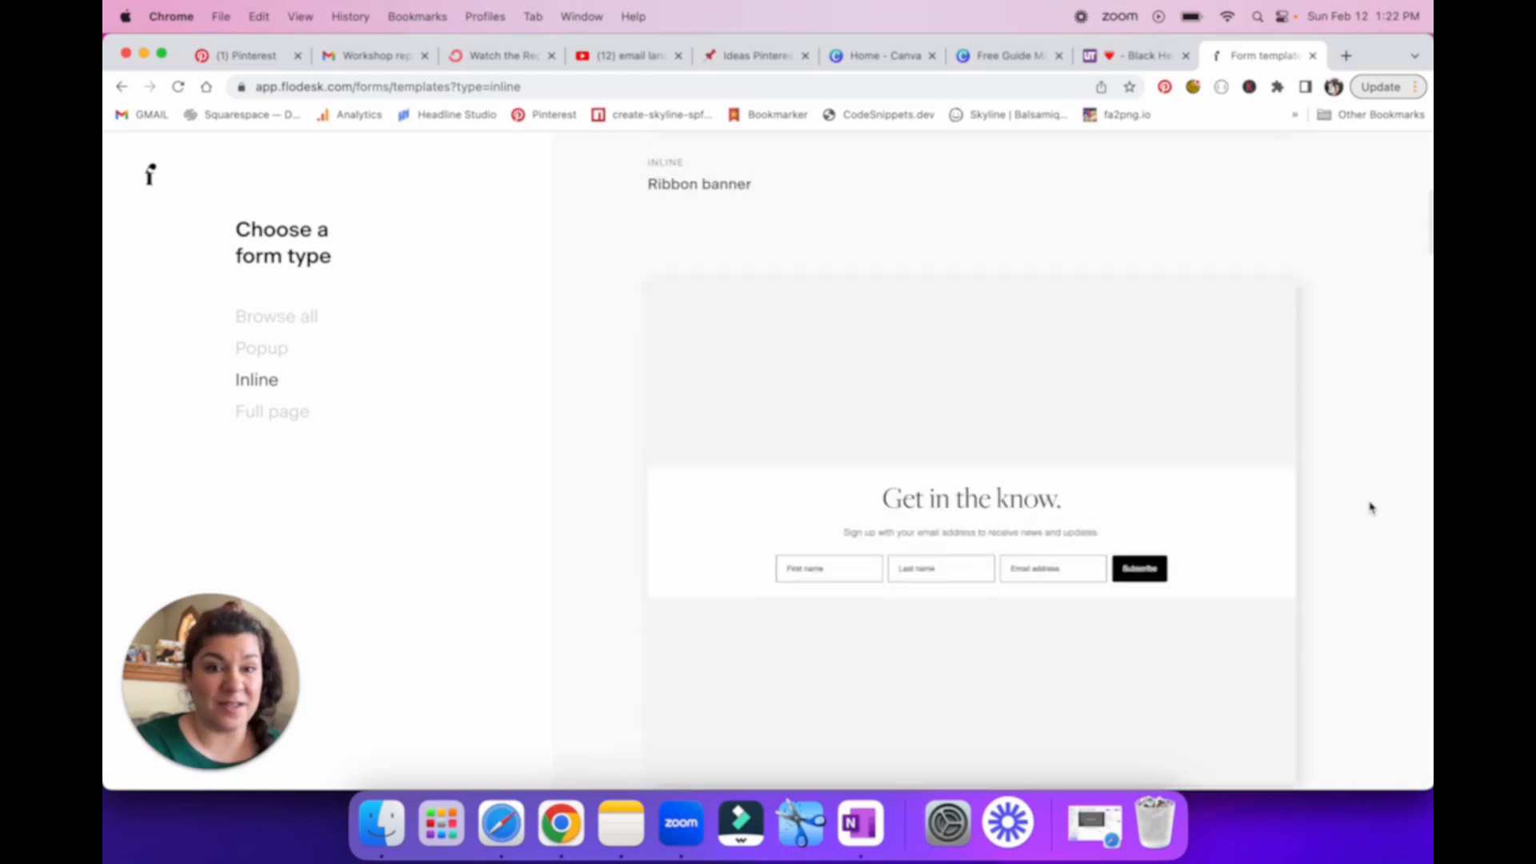
scroll(1371, 507, "down", 15)
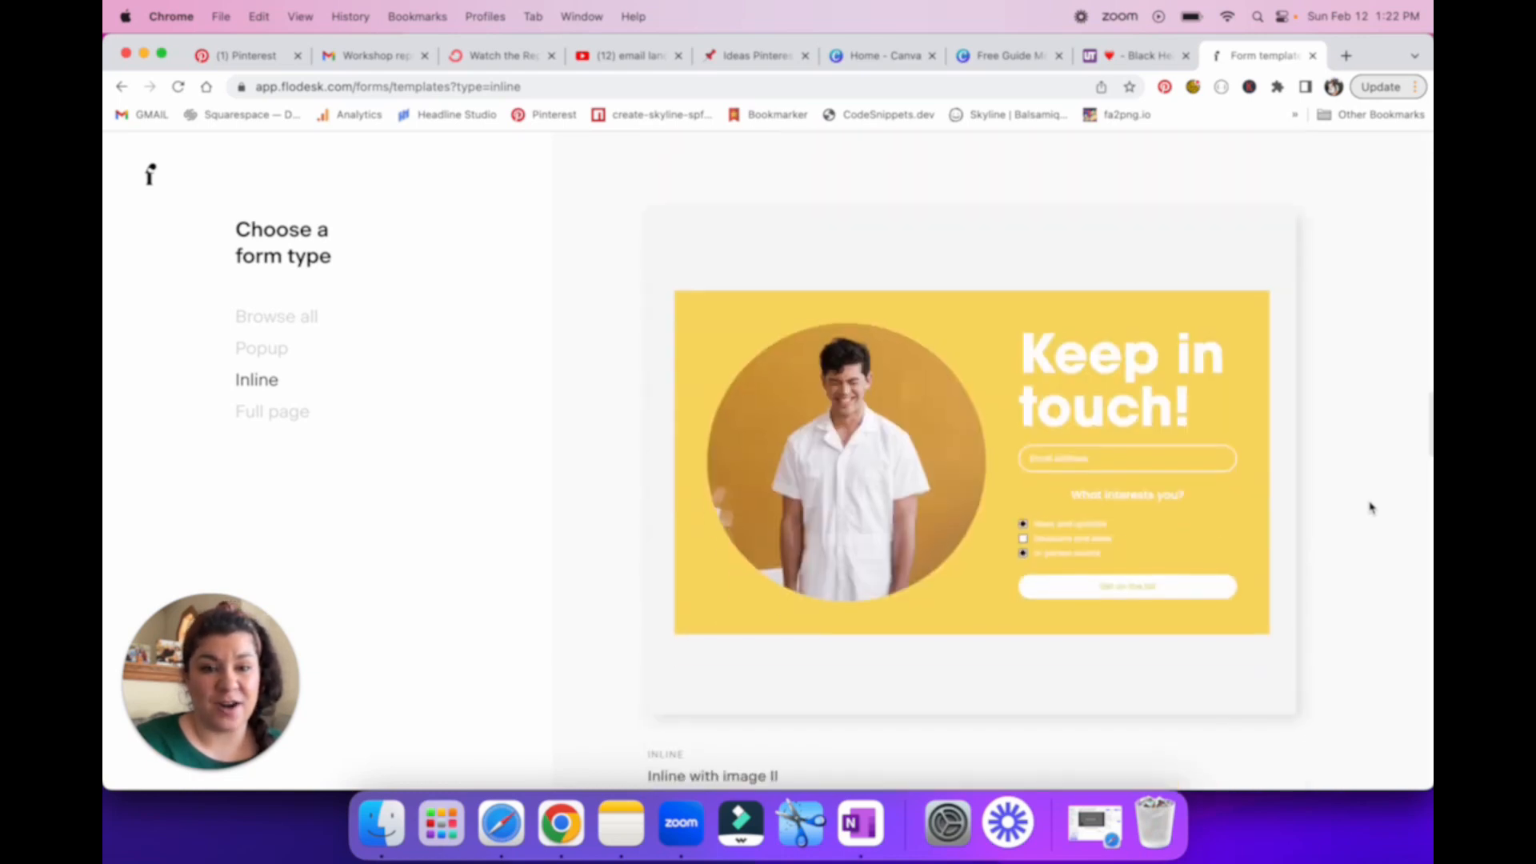
scroll(1371, 508, "up", 3)
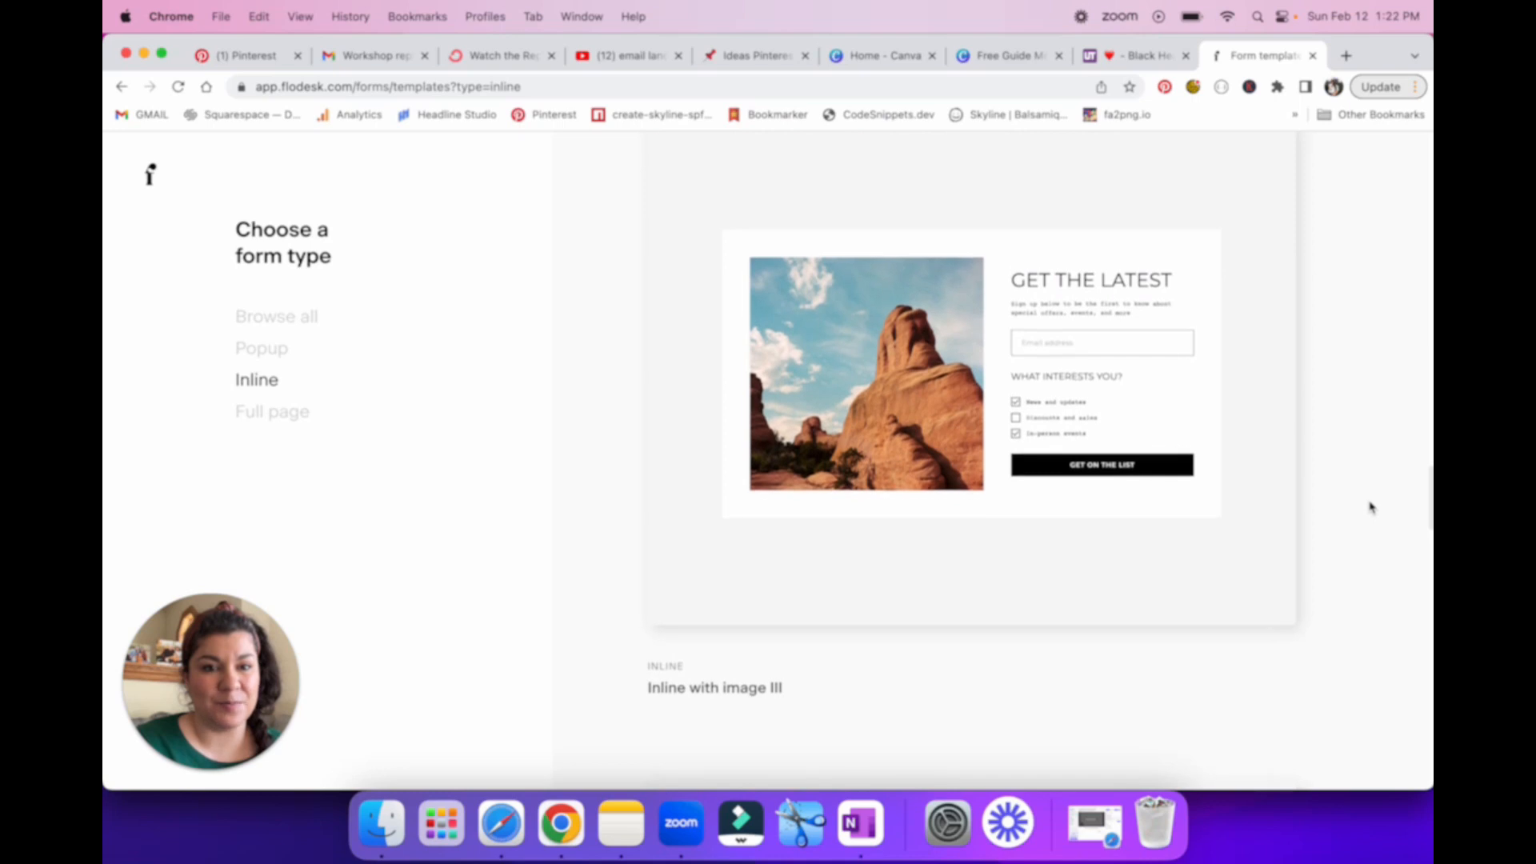
Step: Customize the Inline with image III template and create a segment named test segment for its subscribers
mouse_move(928, 381)
left_click(946, 433)
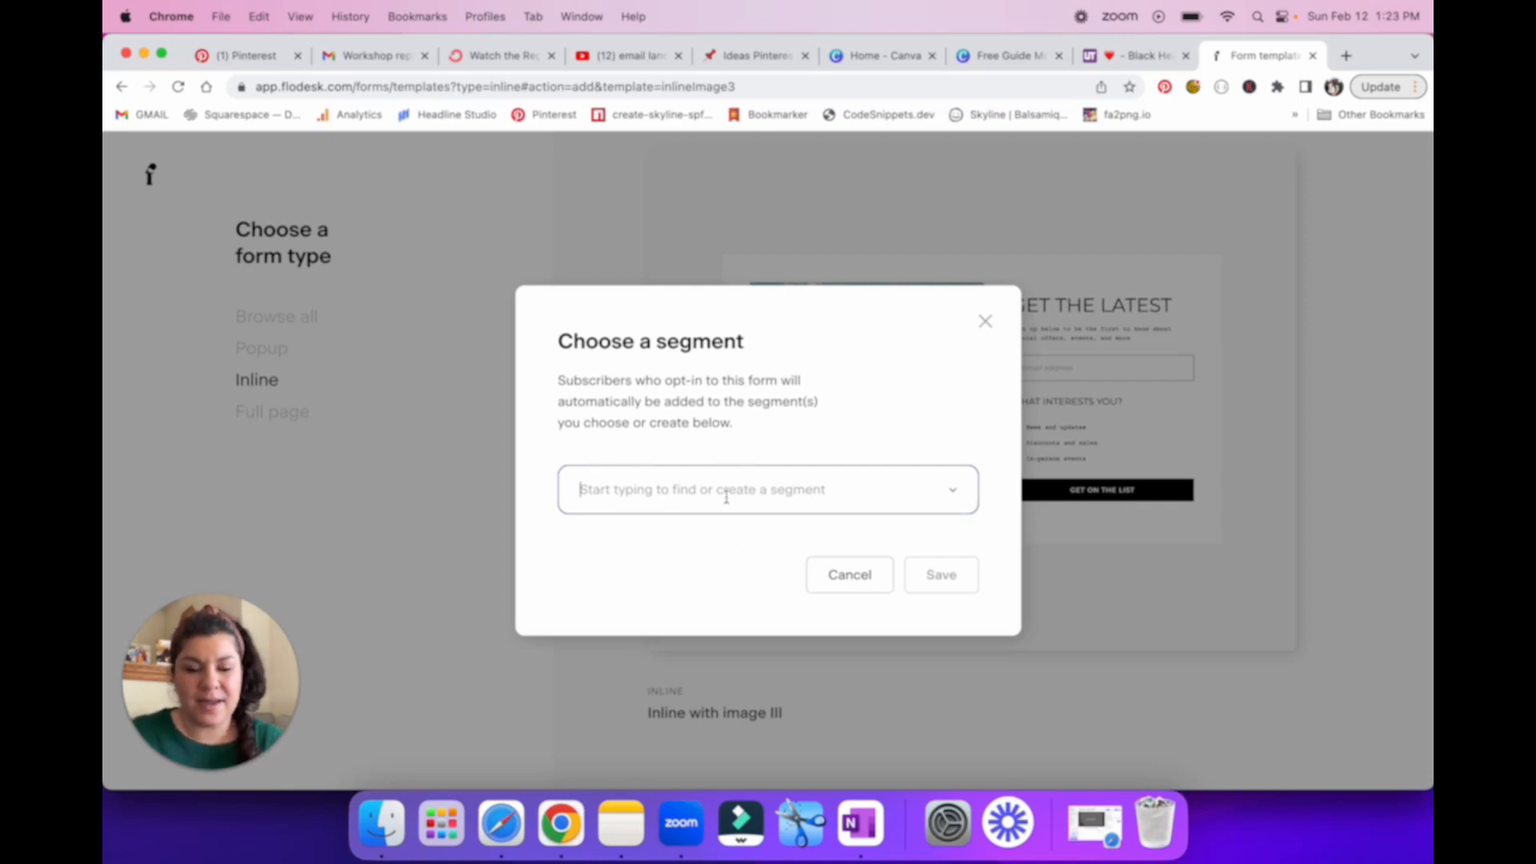
type("test segment")
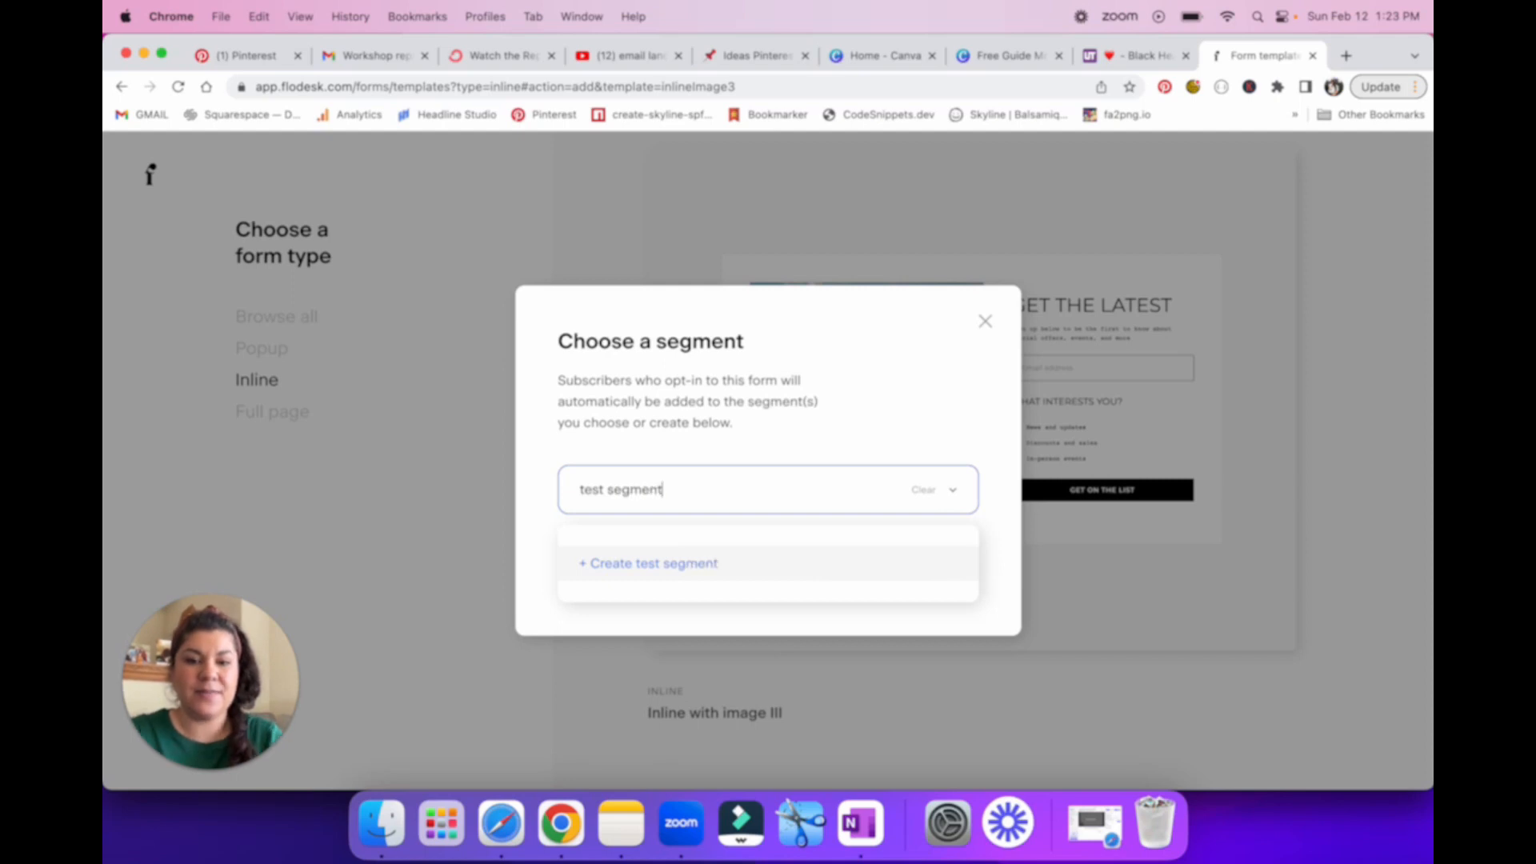
left_click(660, 575)
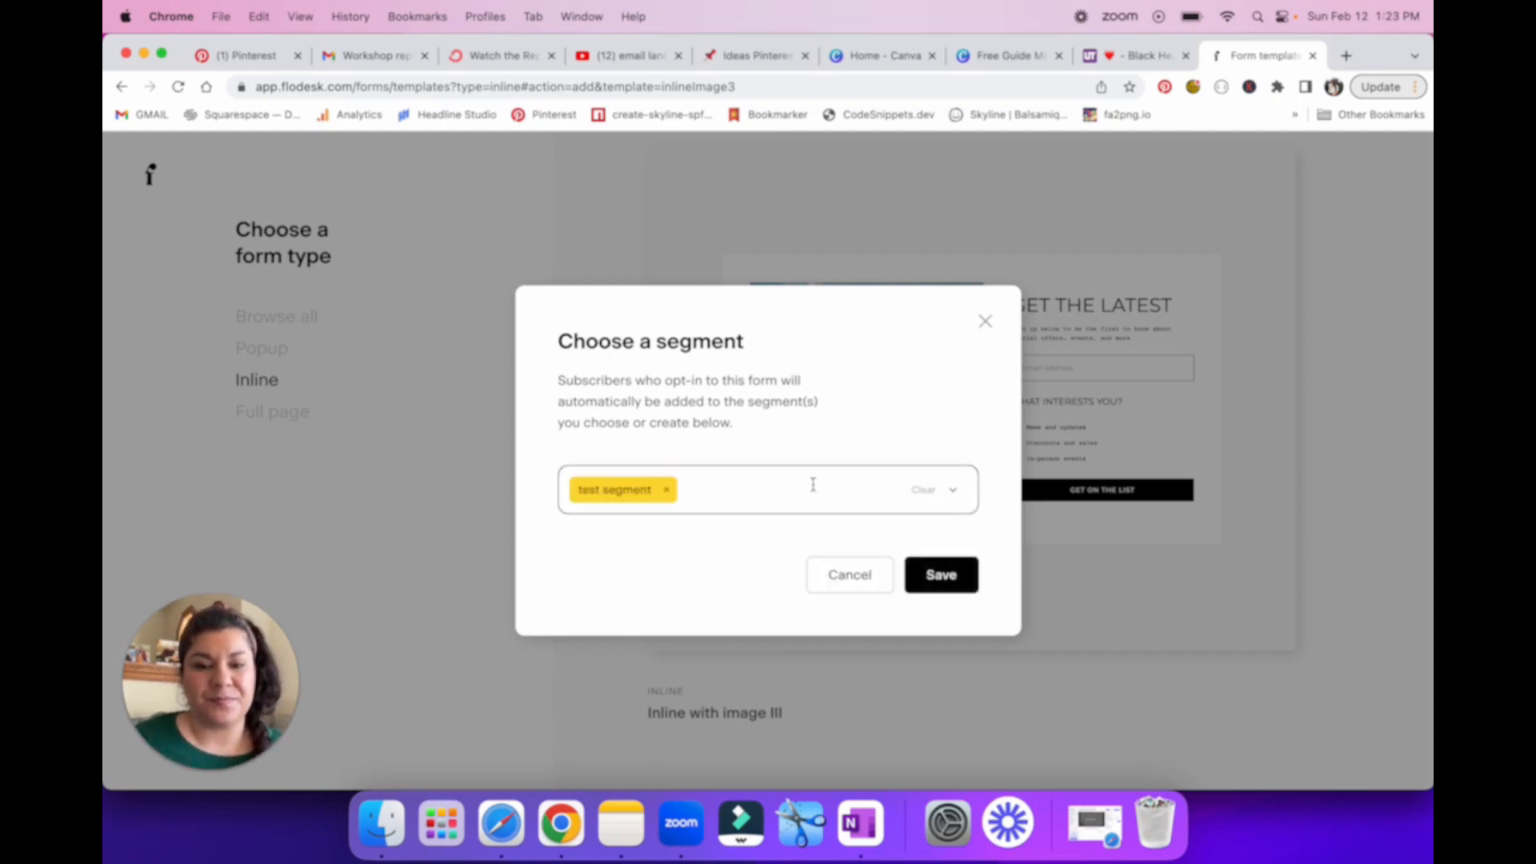
Step: Check the list of existing segments and save the form's segment choice with only test segment
left_click(952, 491)
scroll(697, 631, "down", 3)
scroll(640, 604, "up", 3)
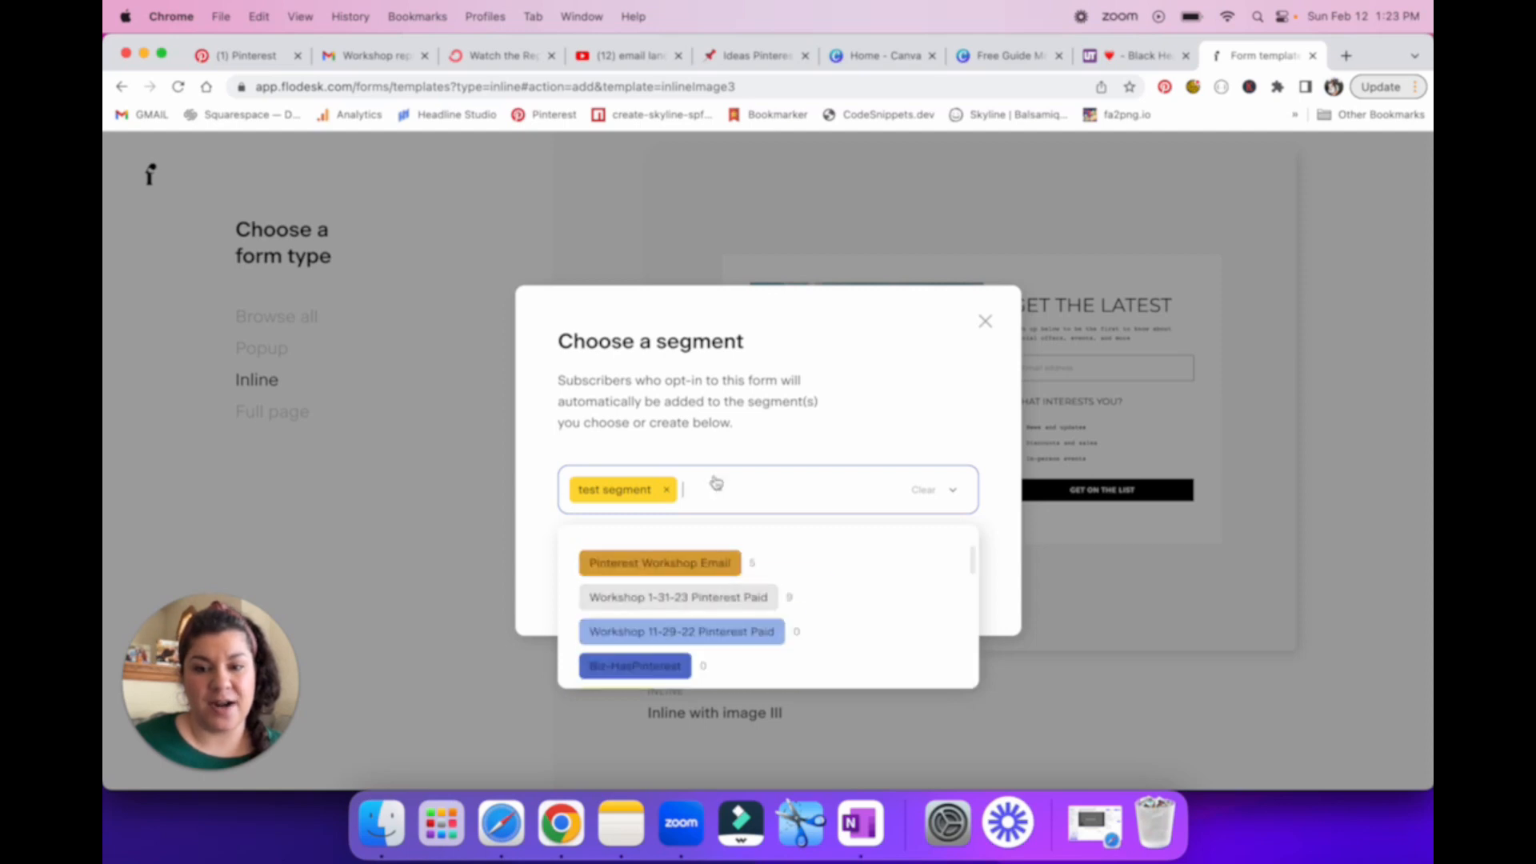
left_click(785, 454)
left_click(954, 579)
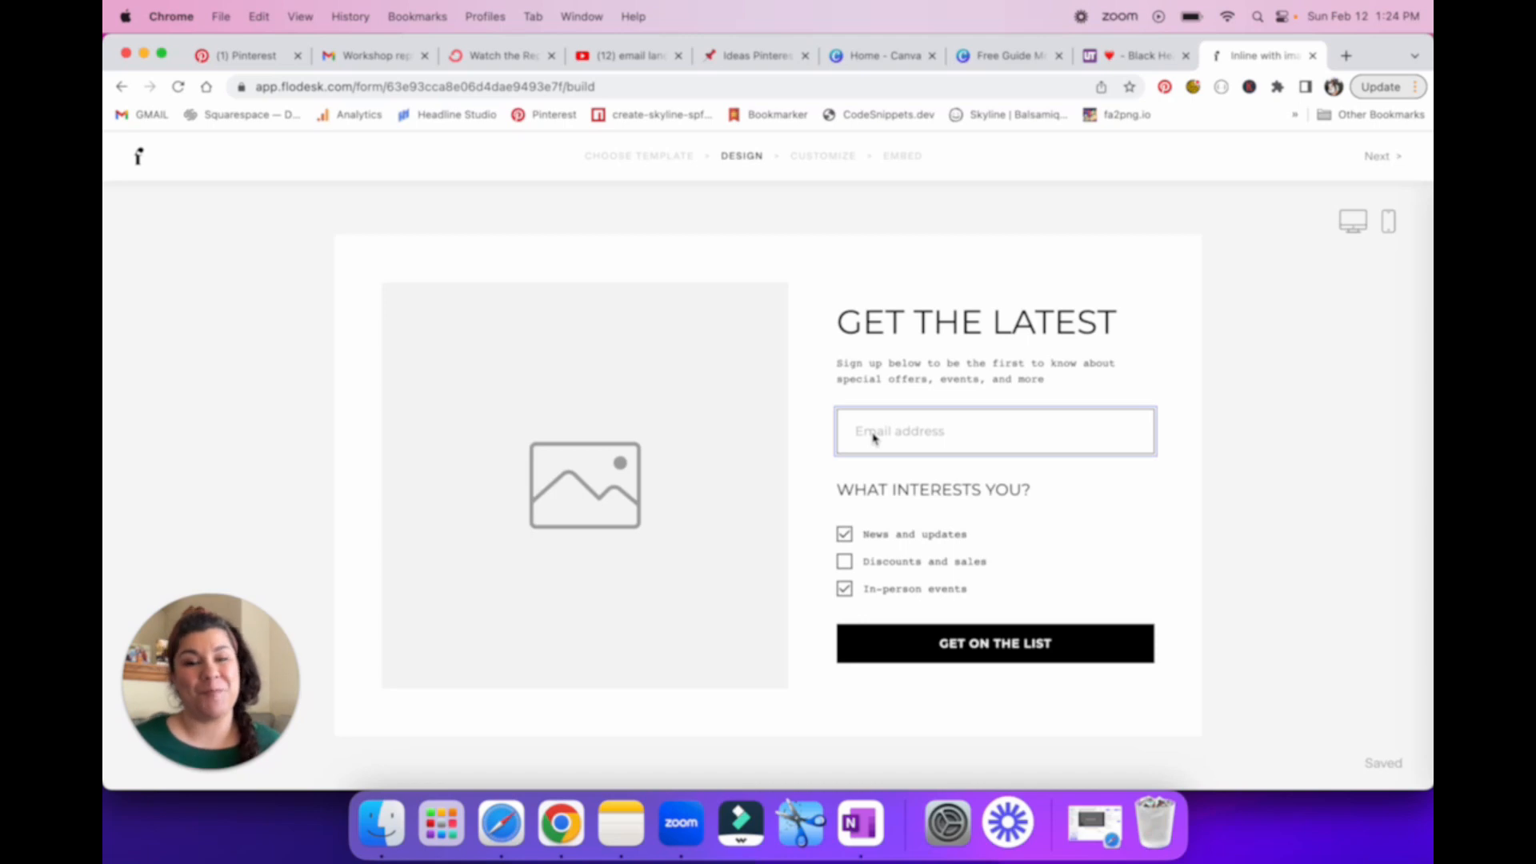
Step: Select the form's image placeholder, and switch to the Free Guide Mockup design in Canva to inspect the page 3 mockup
left_click(579, 546)
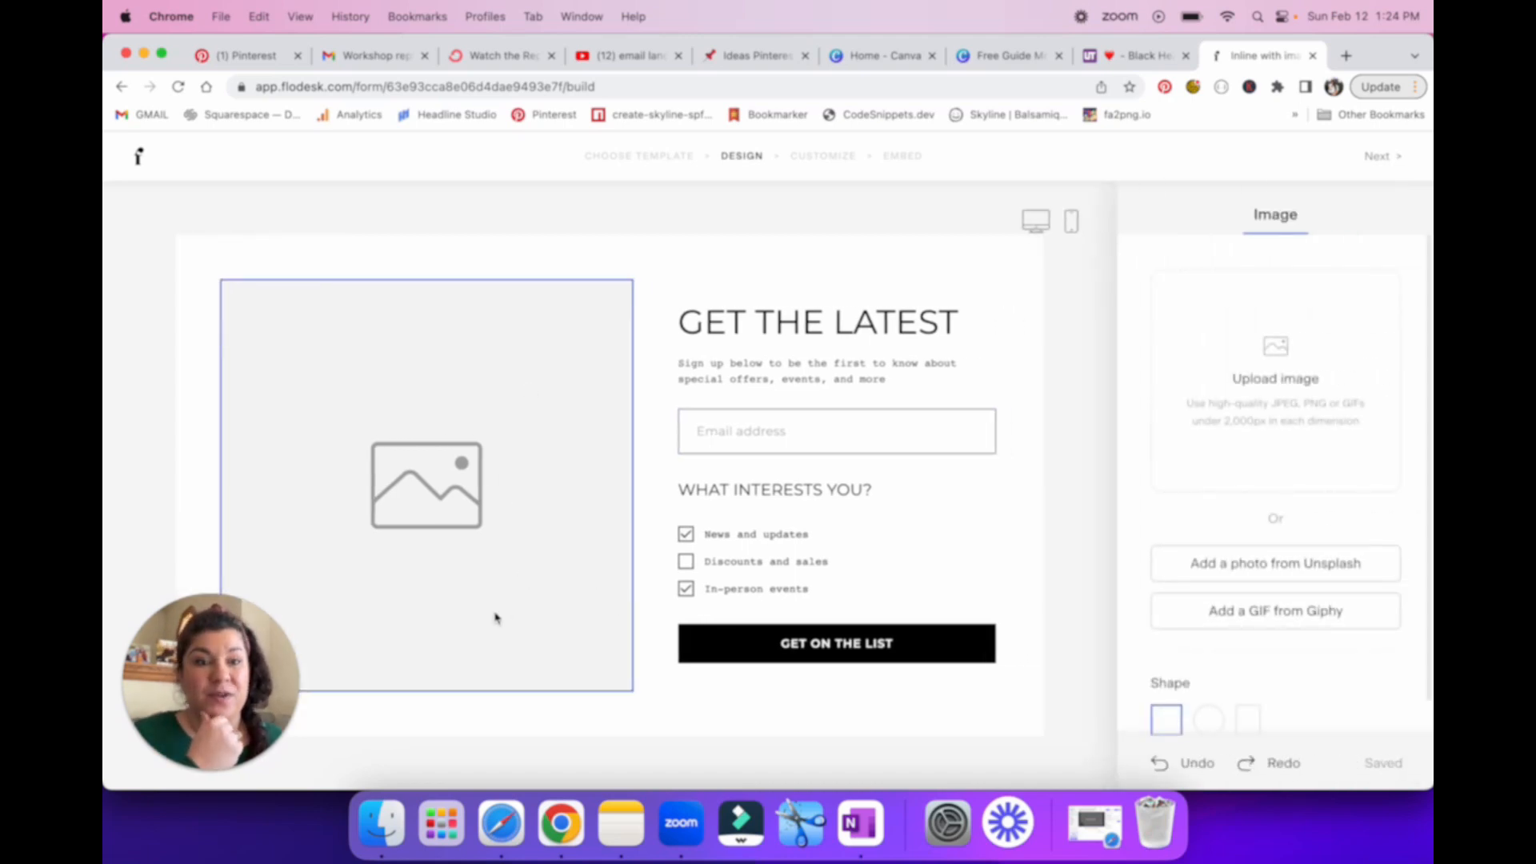
left_click(992, 64)
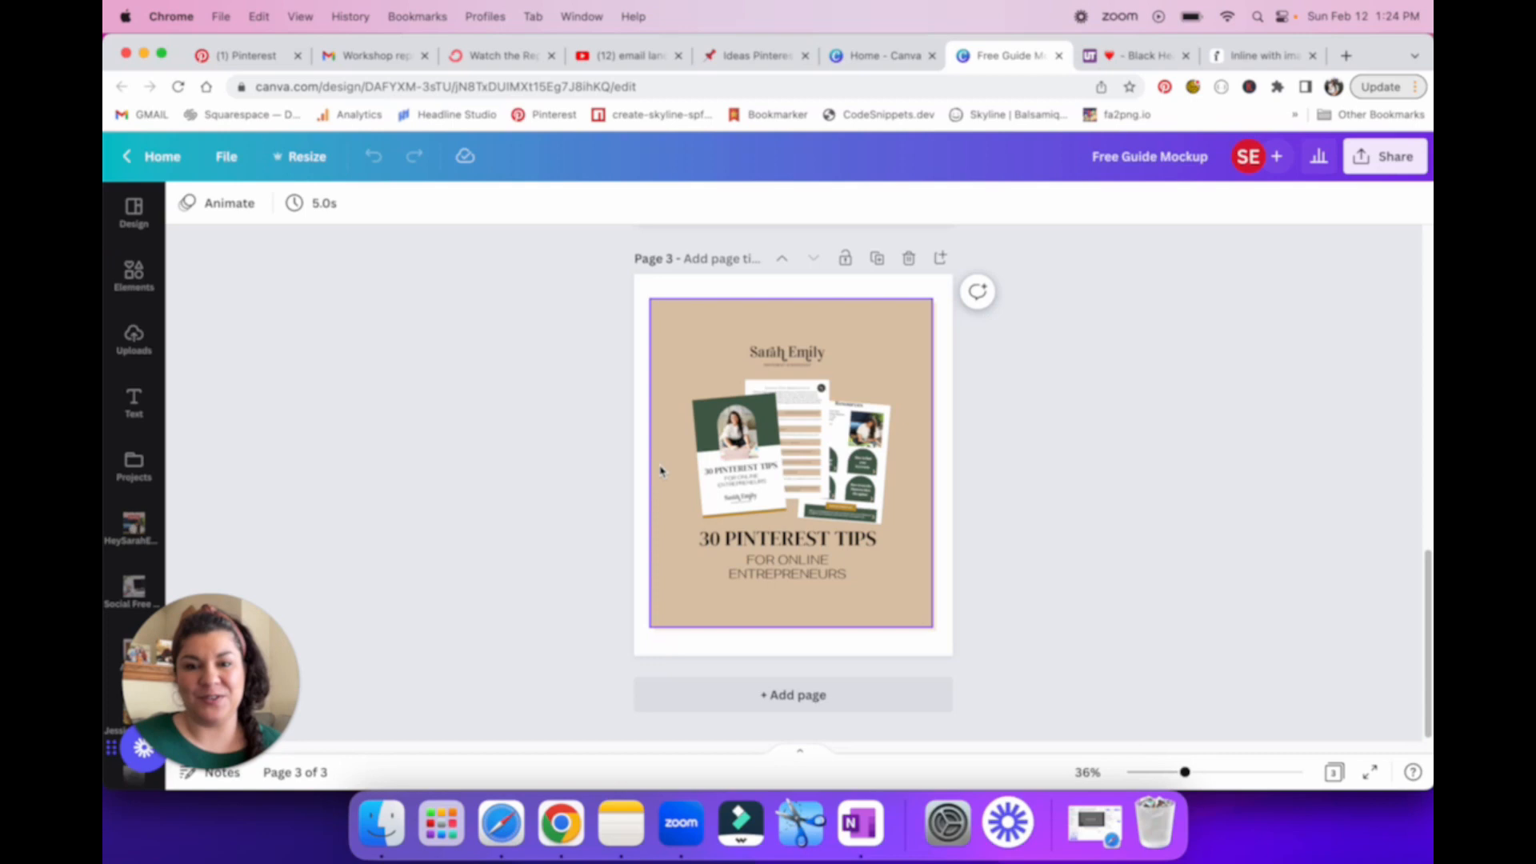
left_click(752, 484)
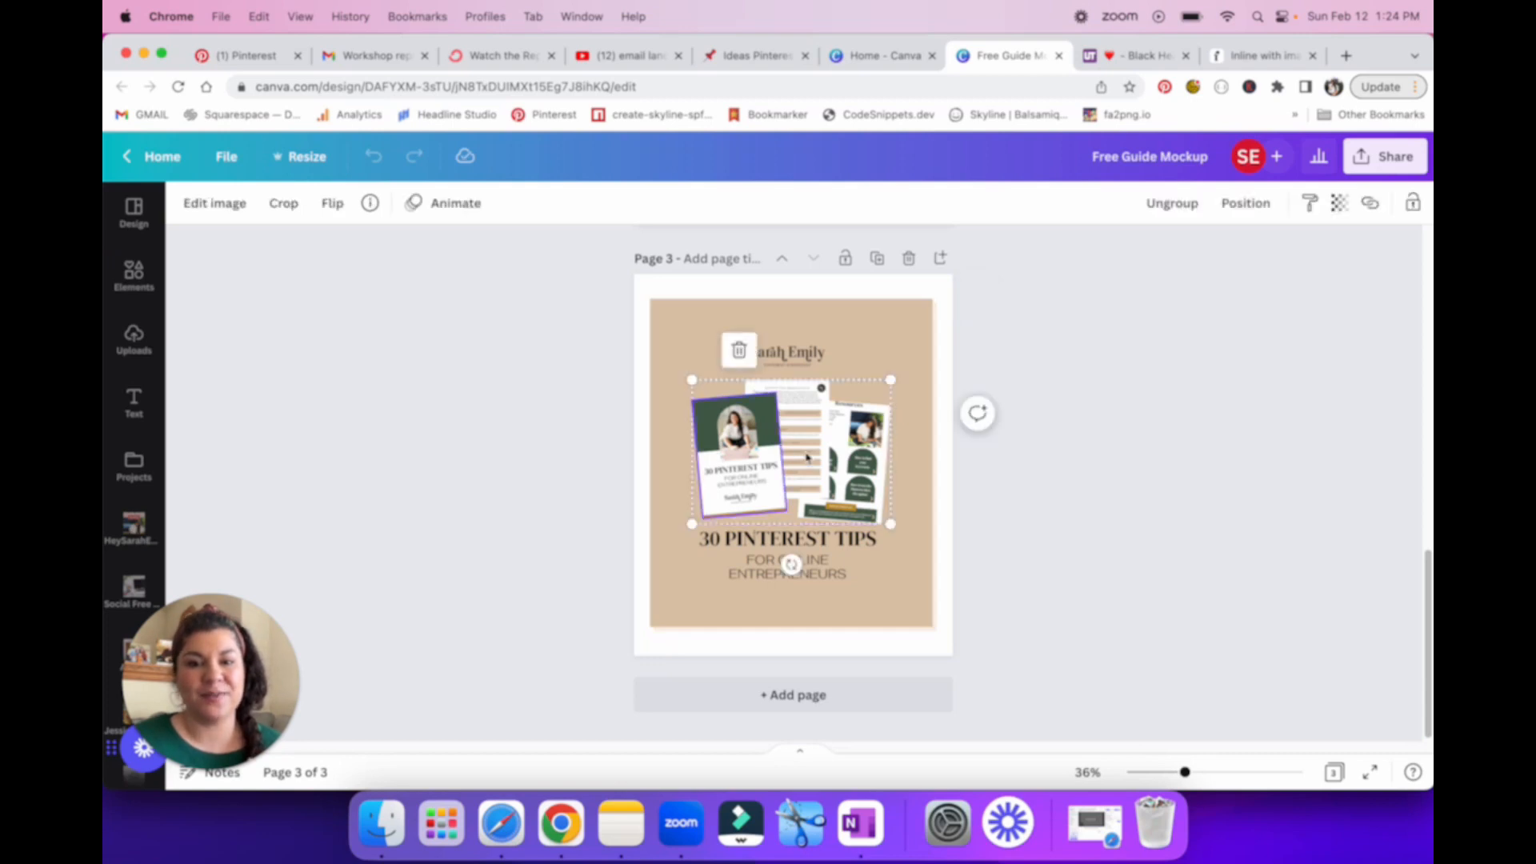
left_click(738, 488)
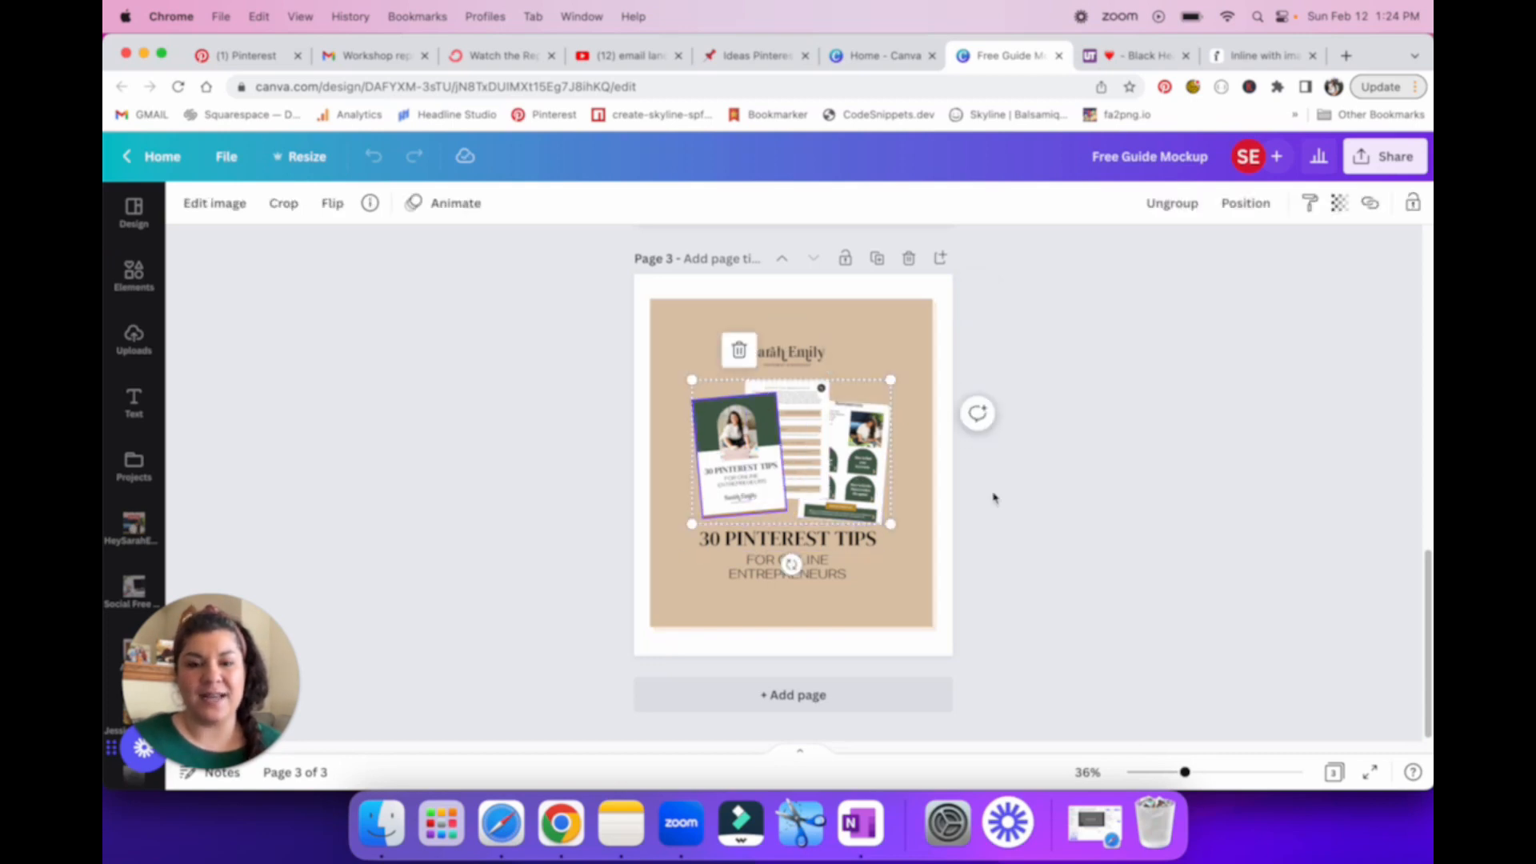
left_click(992, 509)
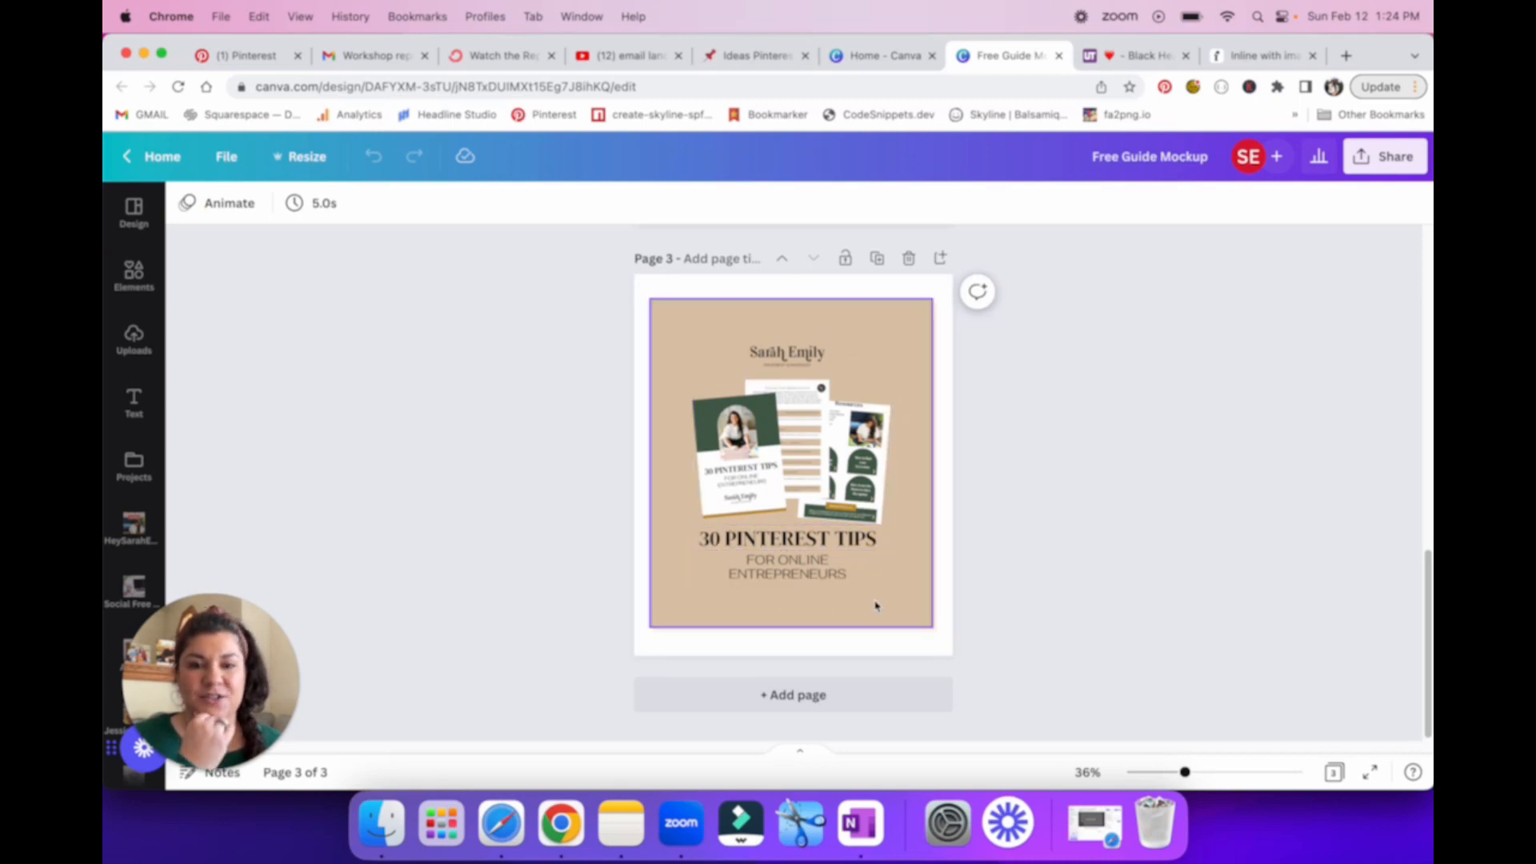
Step: Download only page 3 of the Free Guide Mockup design as a PNG
left_click(1364, 158)
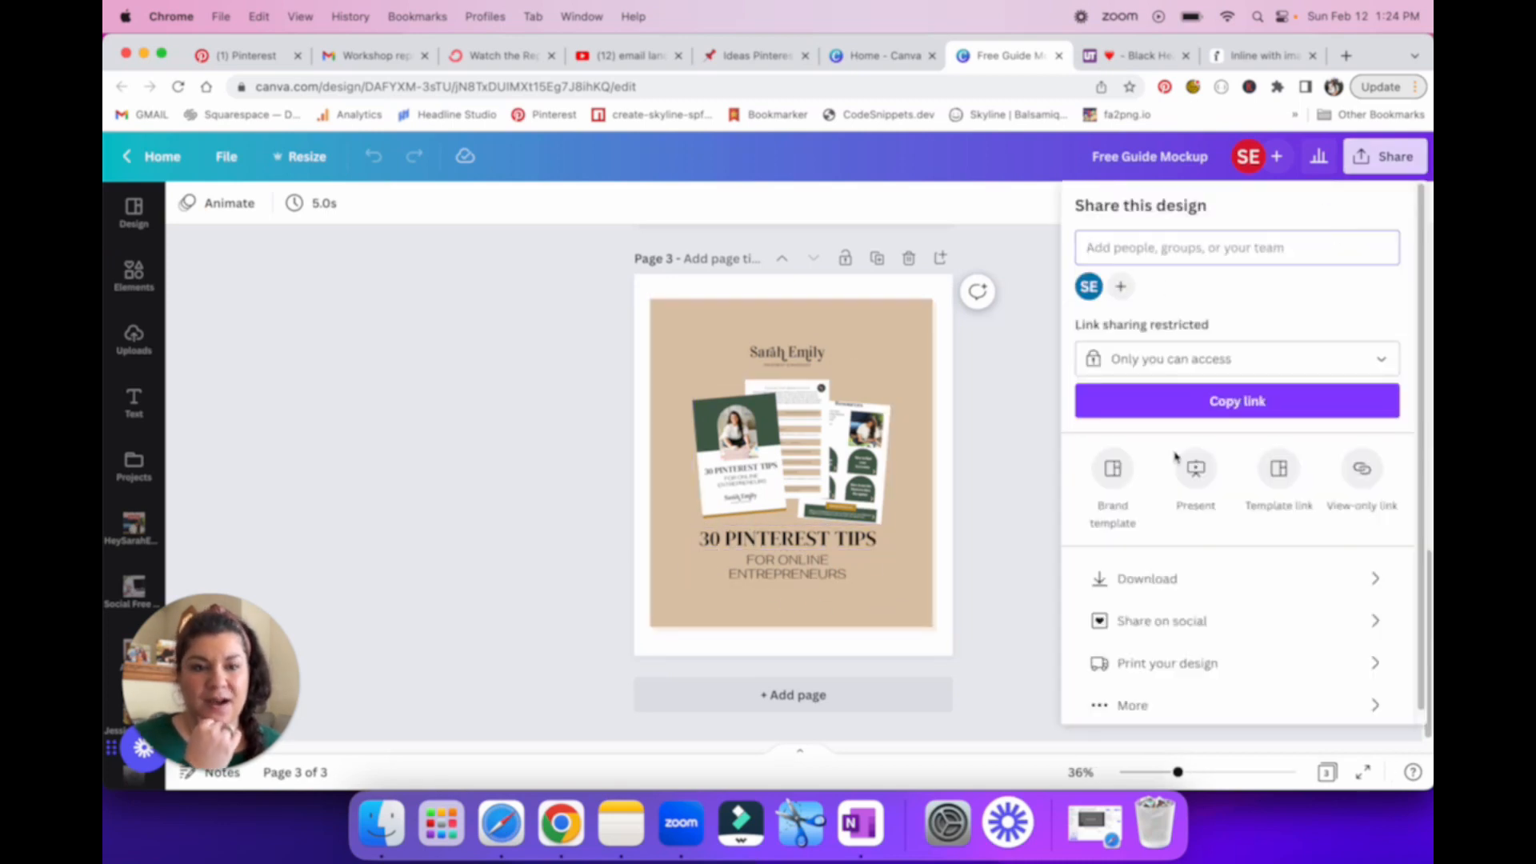
left_click(1170, 580)
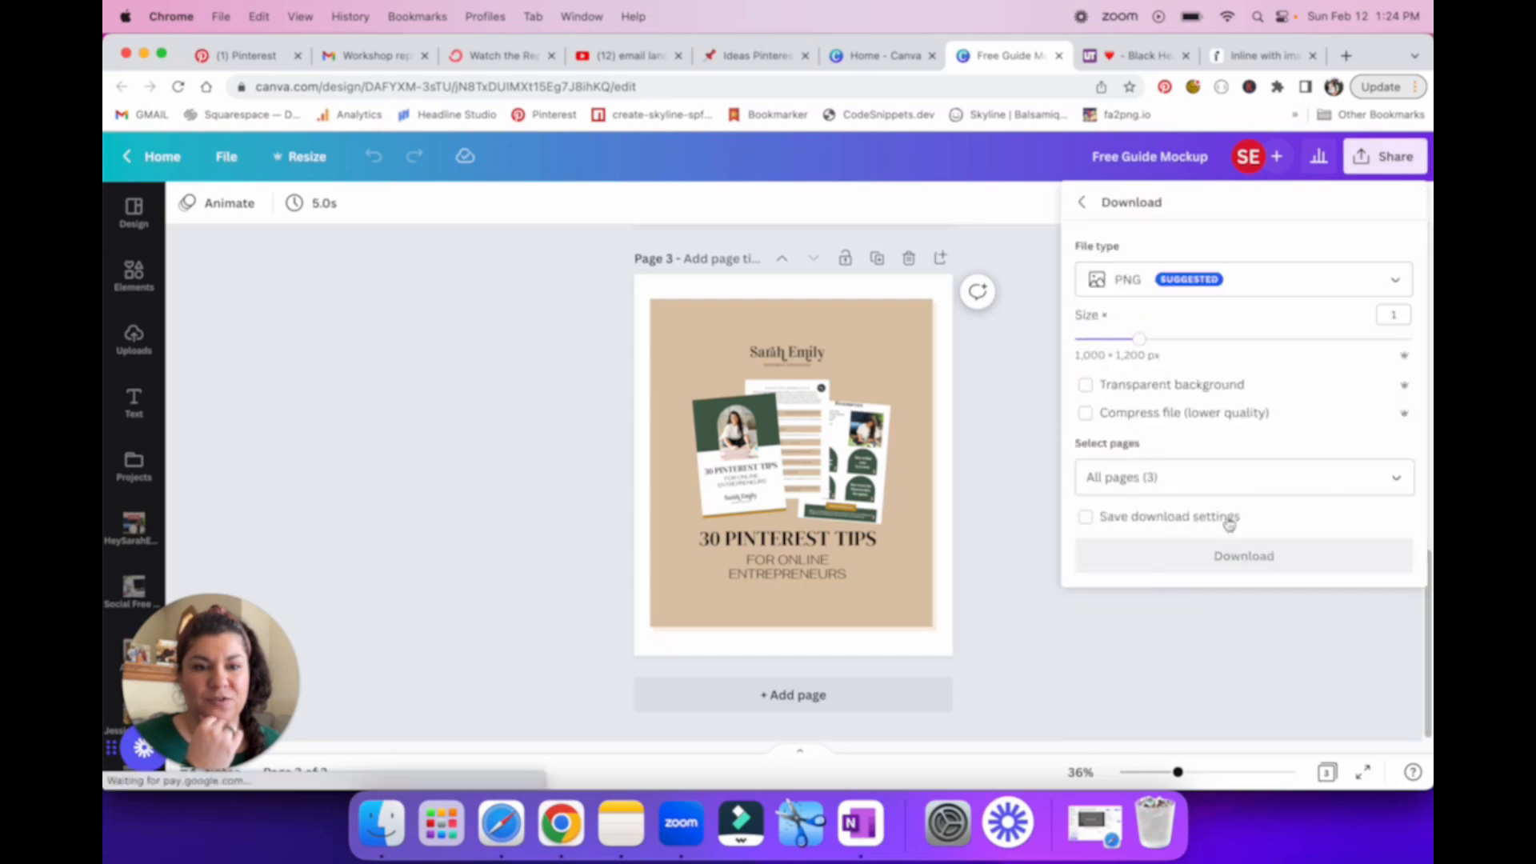
left_click(1400, 479)
left_click(1382, 196)
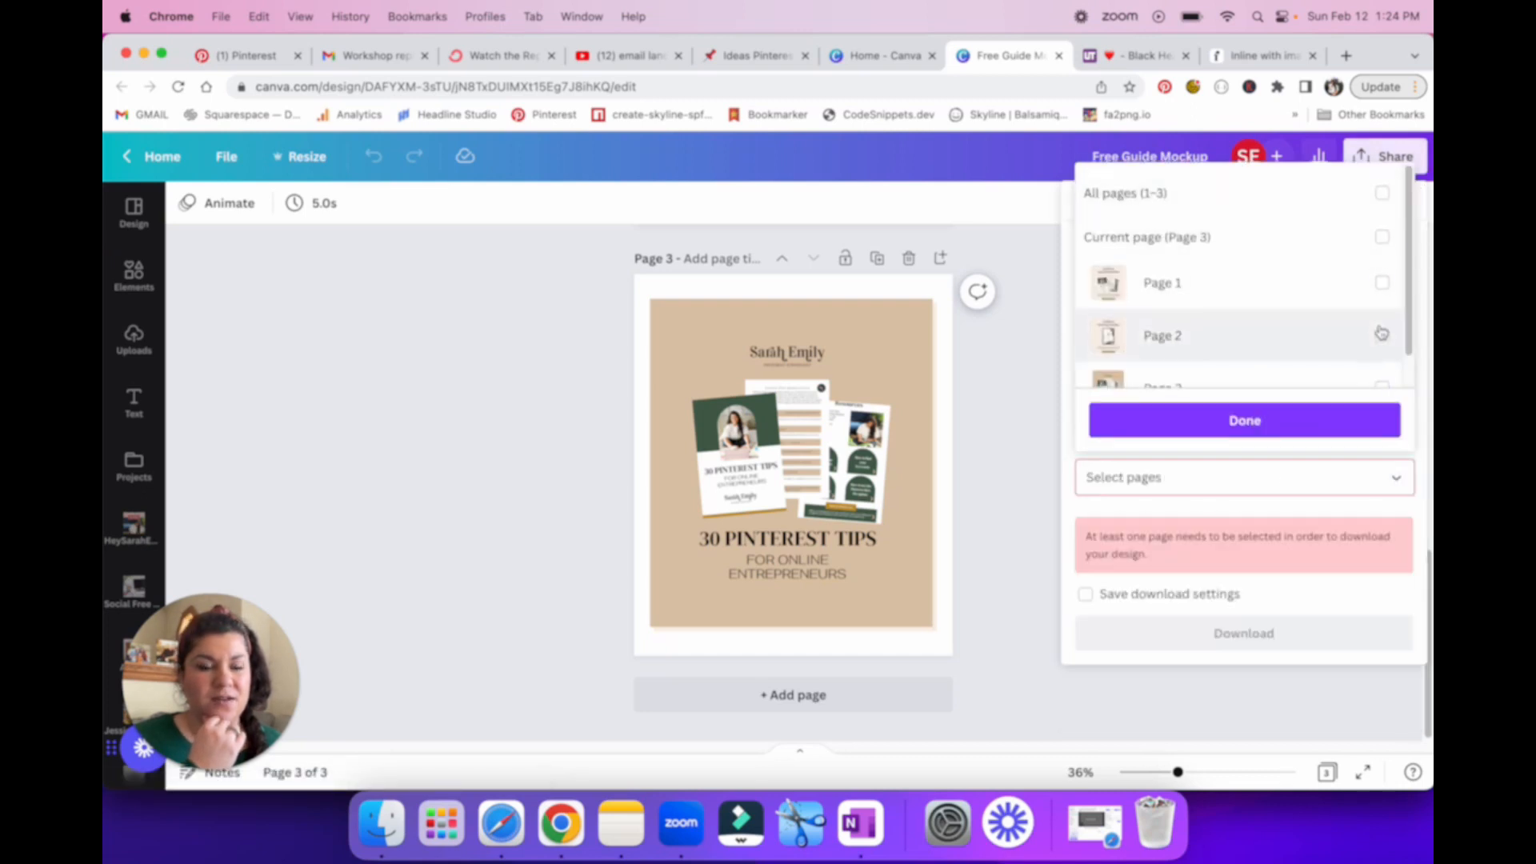
scroll(1376, 312, "down", 1)
left_click(1382, 354)
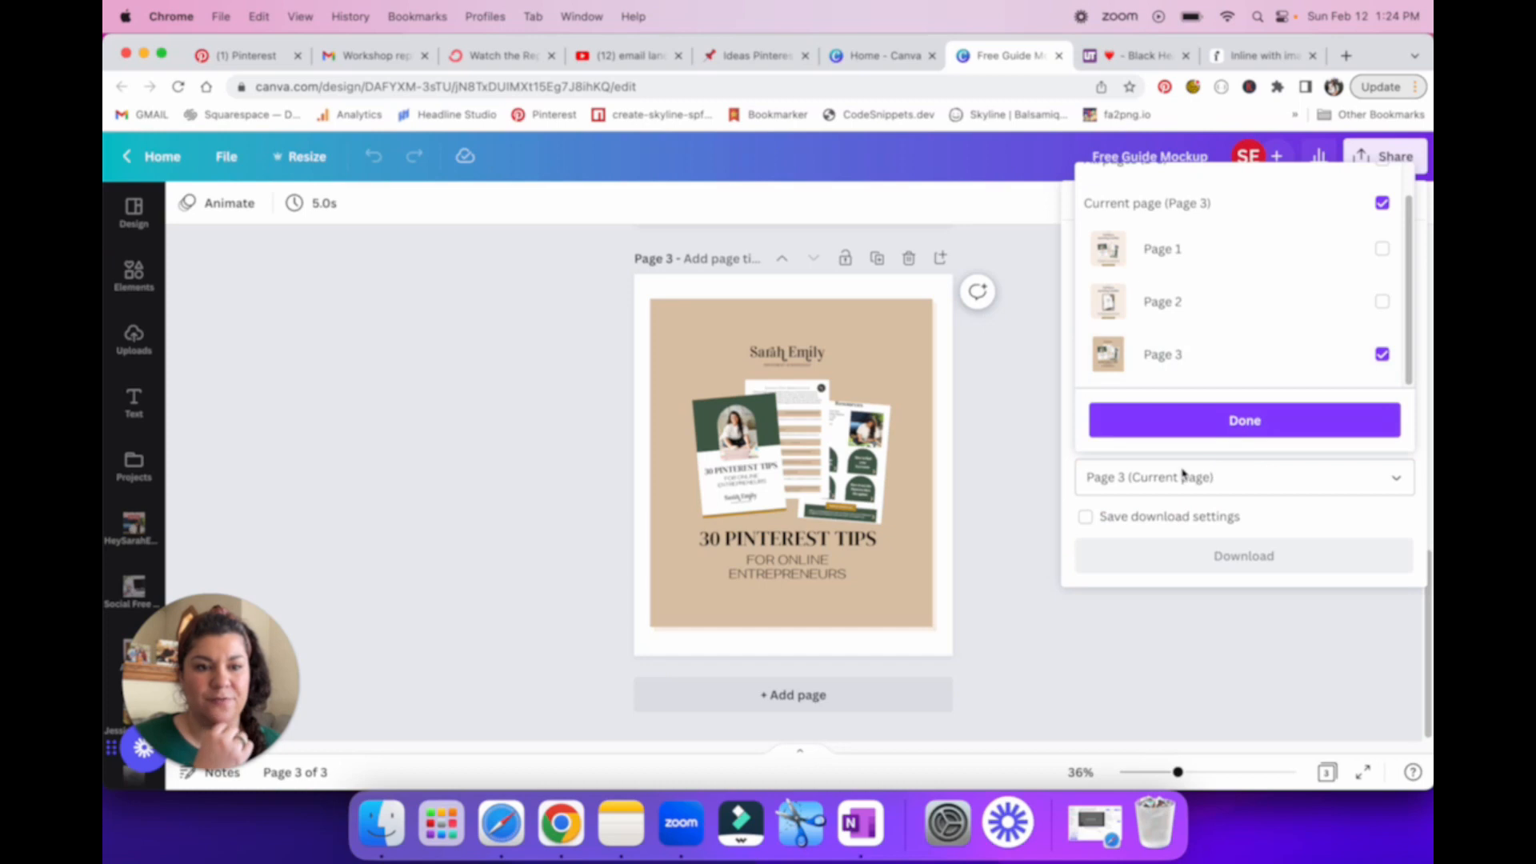
left_click(1254, 423)
left_click(1252, 561)
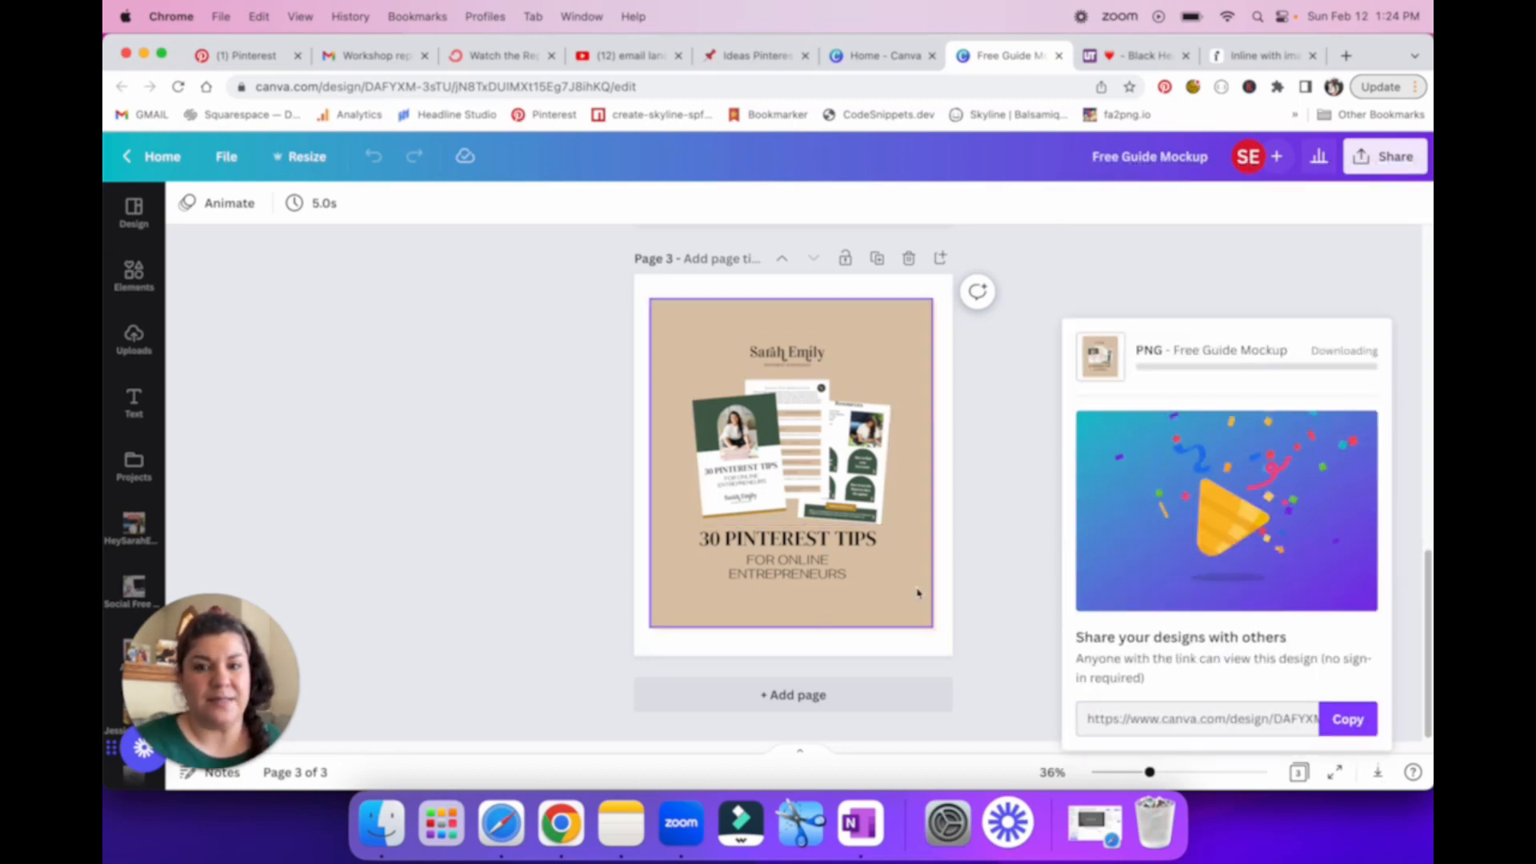
Step: Return to the Flodesk form and upload Free Guide Mockup.png from Downloads into the image placeholder
left_click(1261, 56)
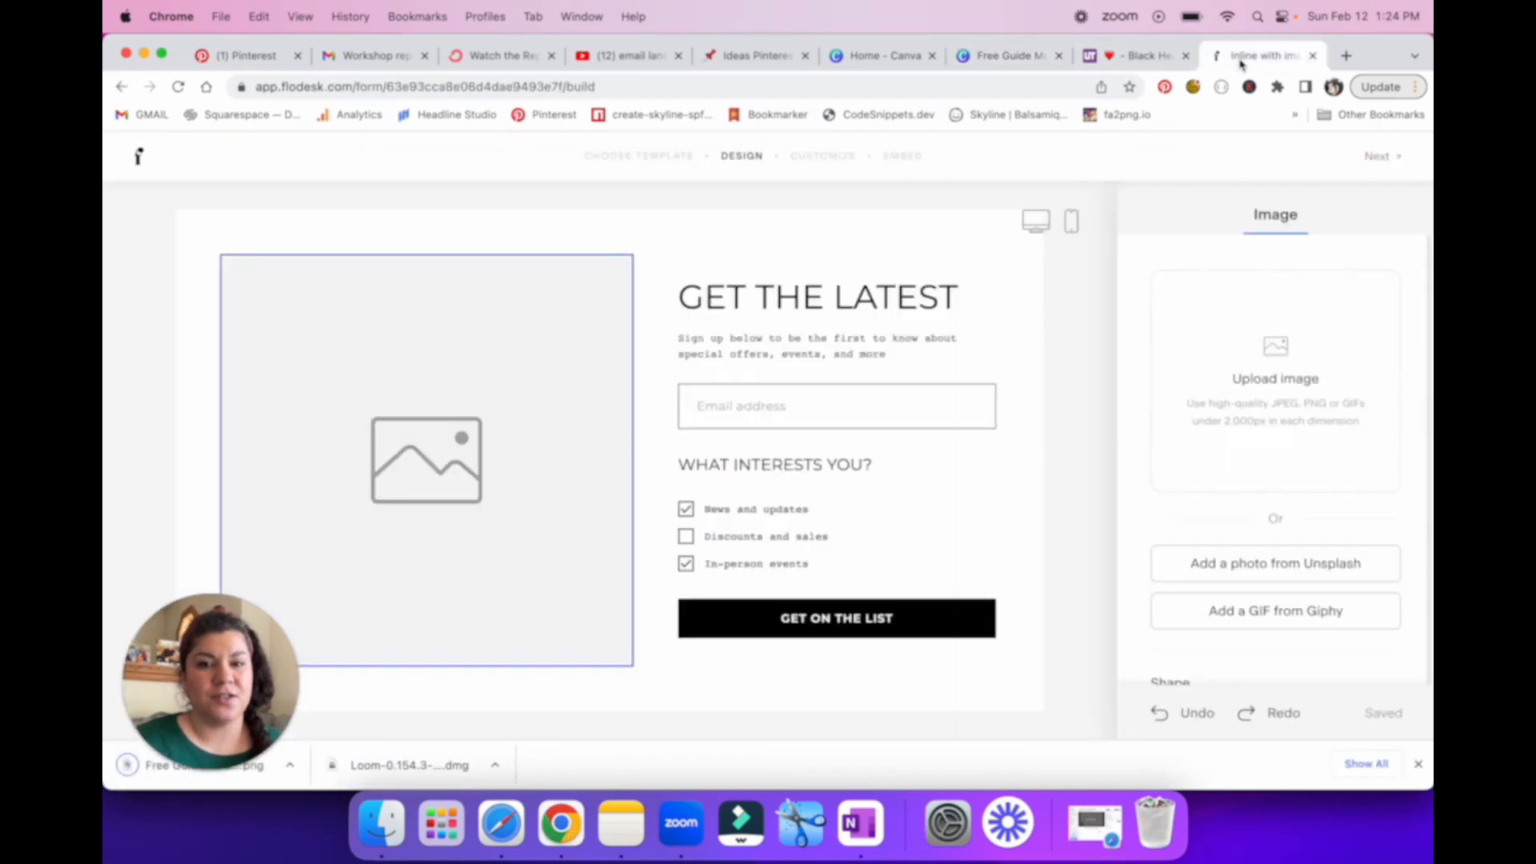
left_click(1288, 368)
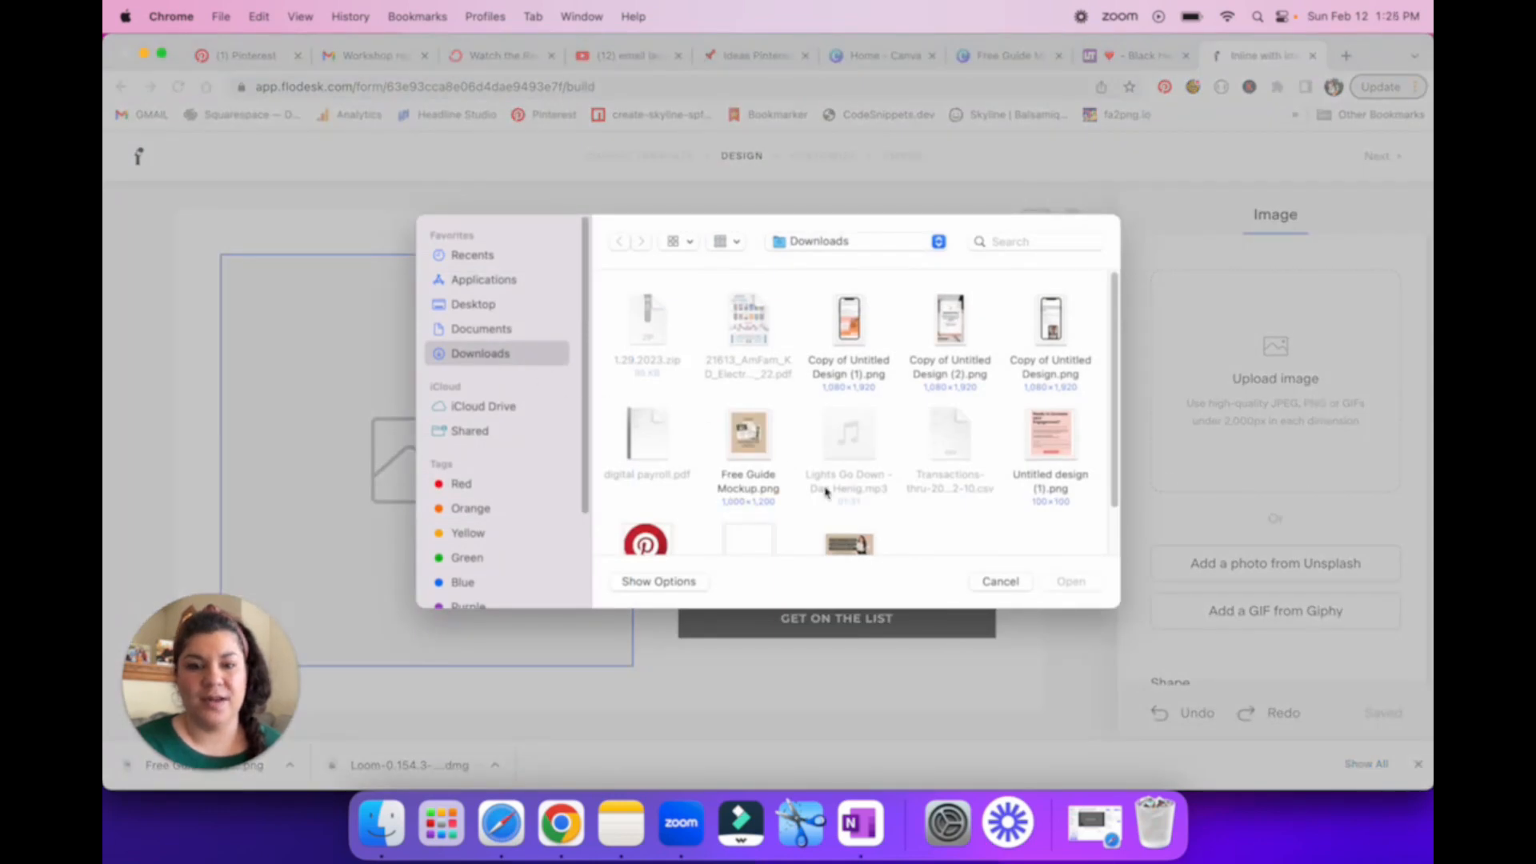
scroll(828, 494, "down", 3)
left_click(748, 364)
left_click(1071, 581)
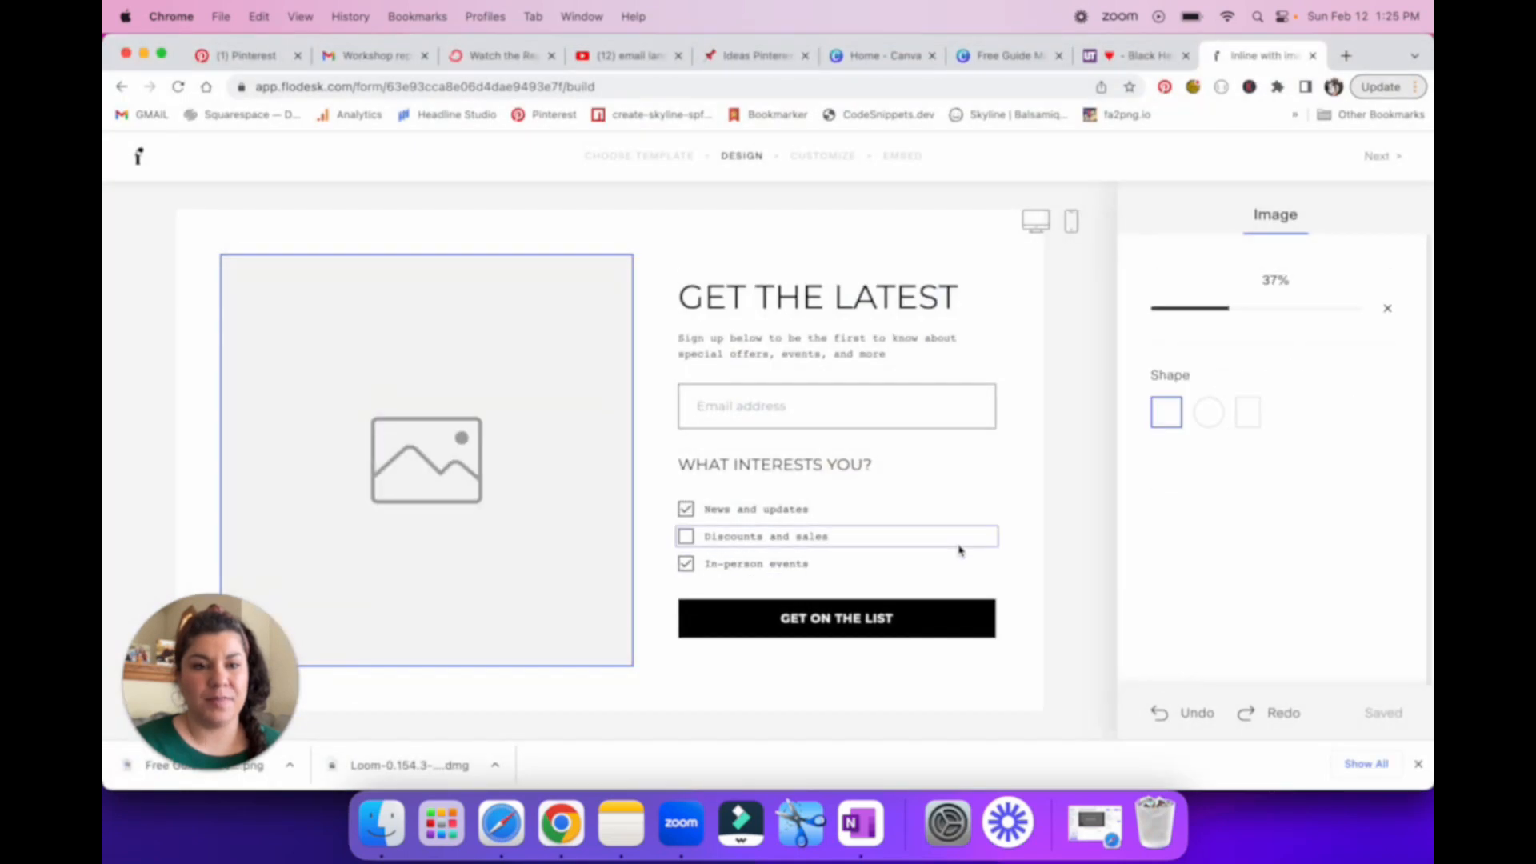
Step: Replace the form's "GET THE LATEST" heading with "30 PINTEREST TIPS"
left_click(962, 300)
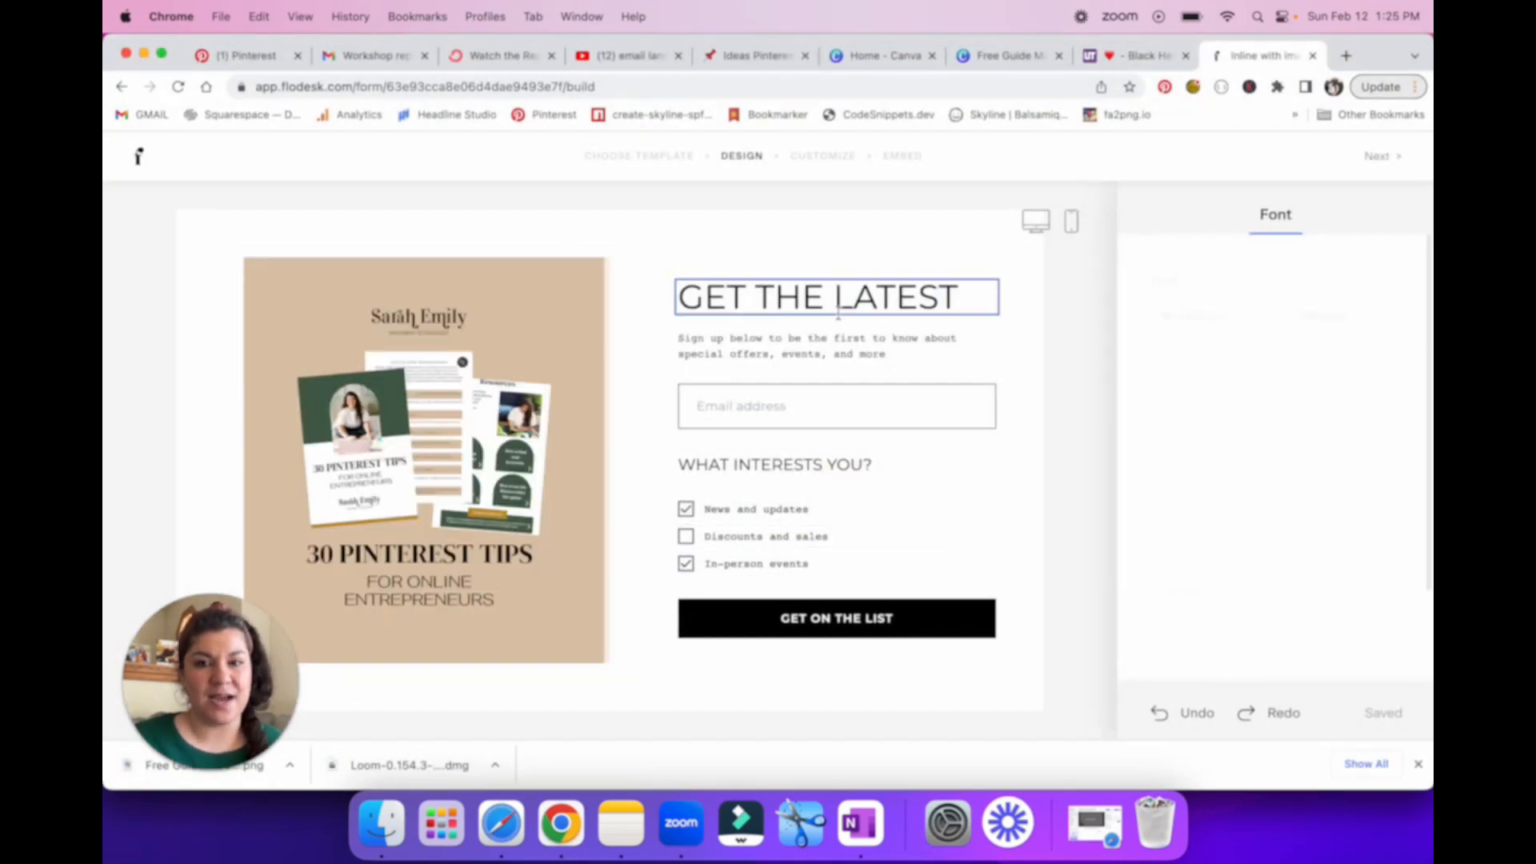
left_click_drag(964, 300, 679, 304)
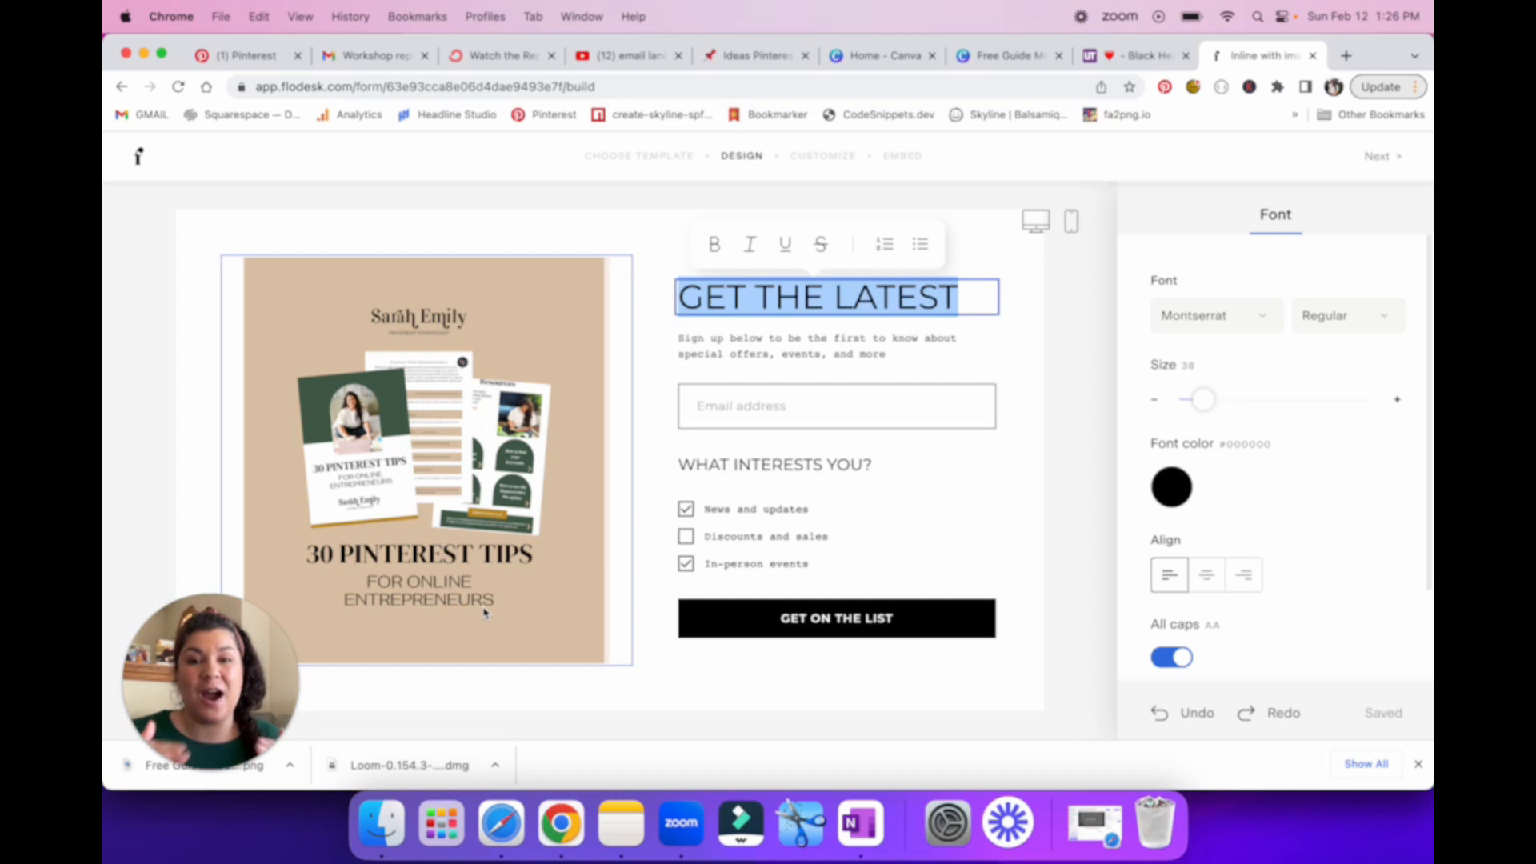
left_click(957, 298)
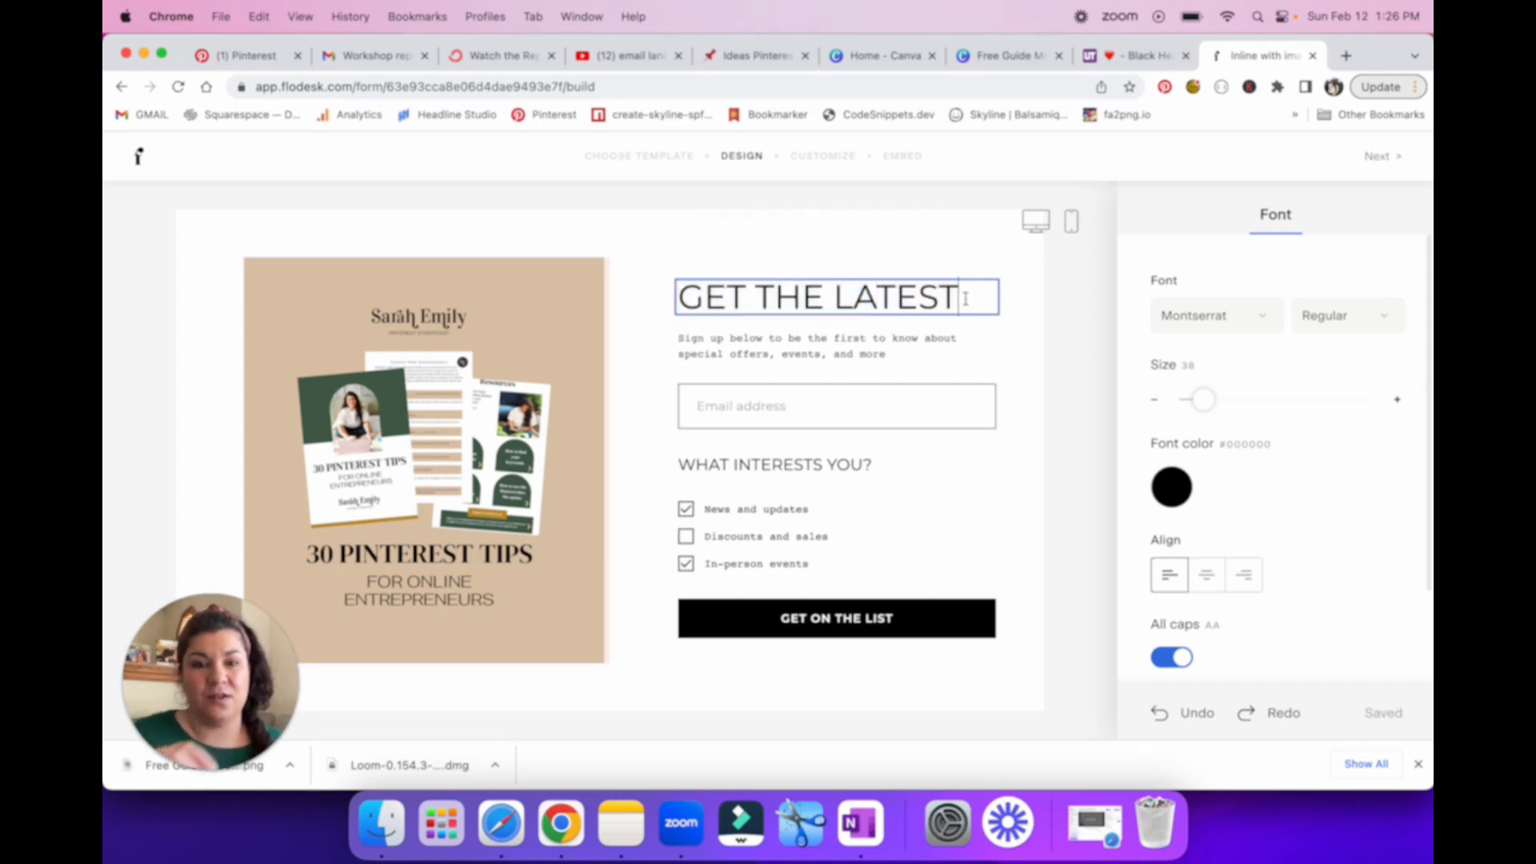
left_click_drag(964, 298, 683, 297)
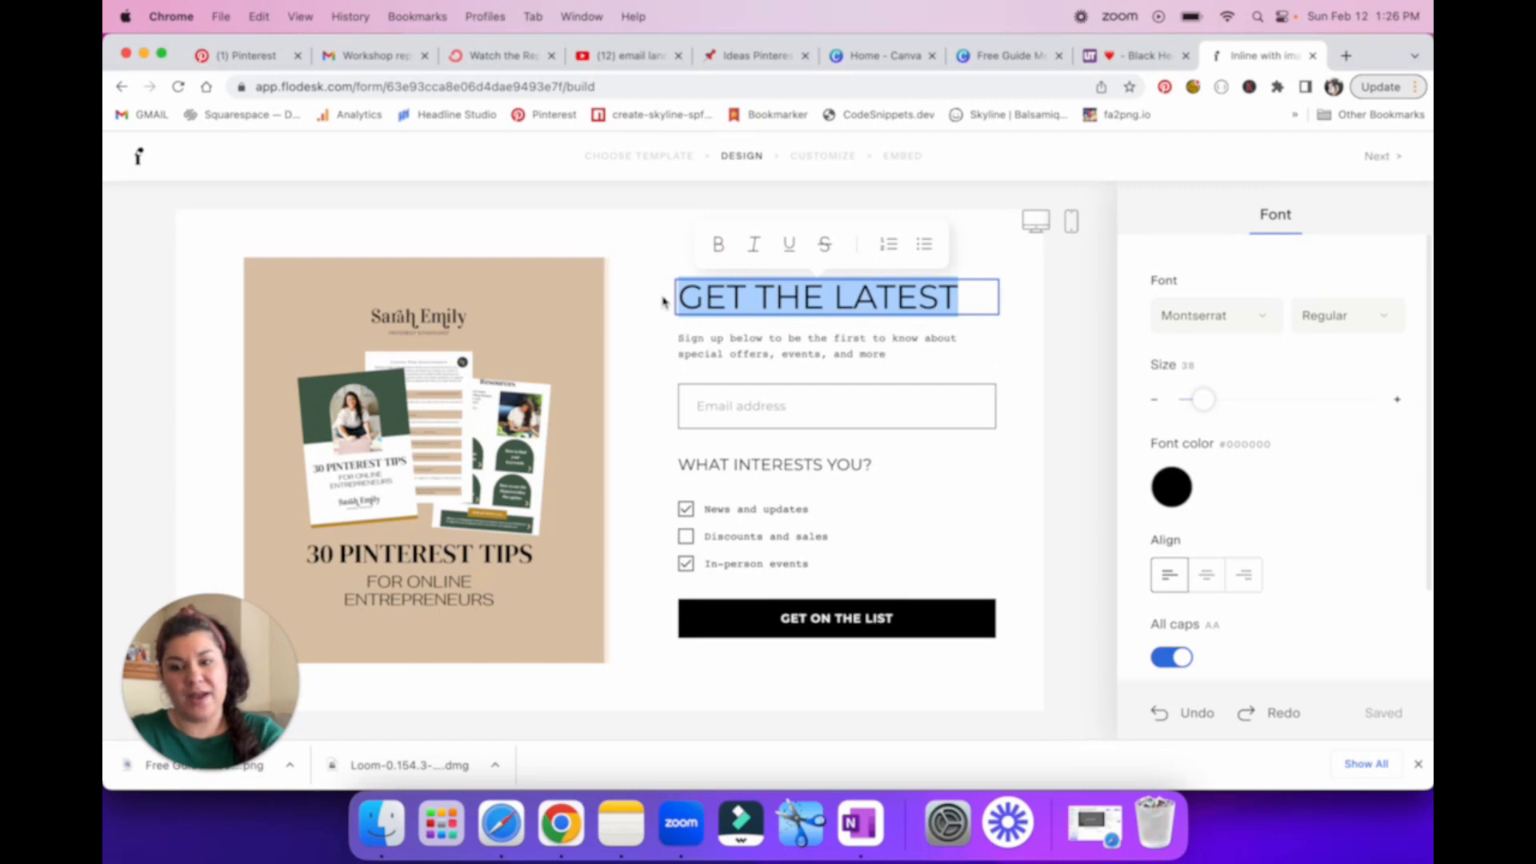
type("30")
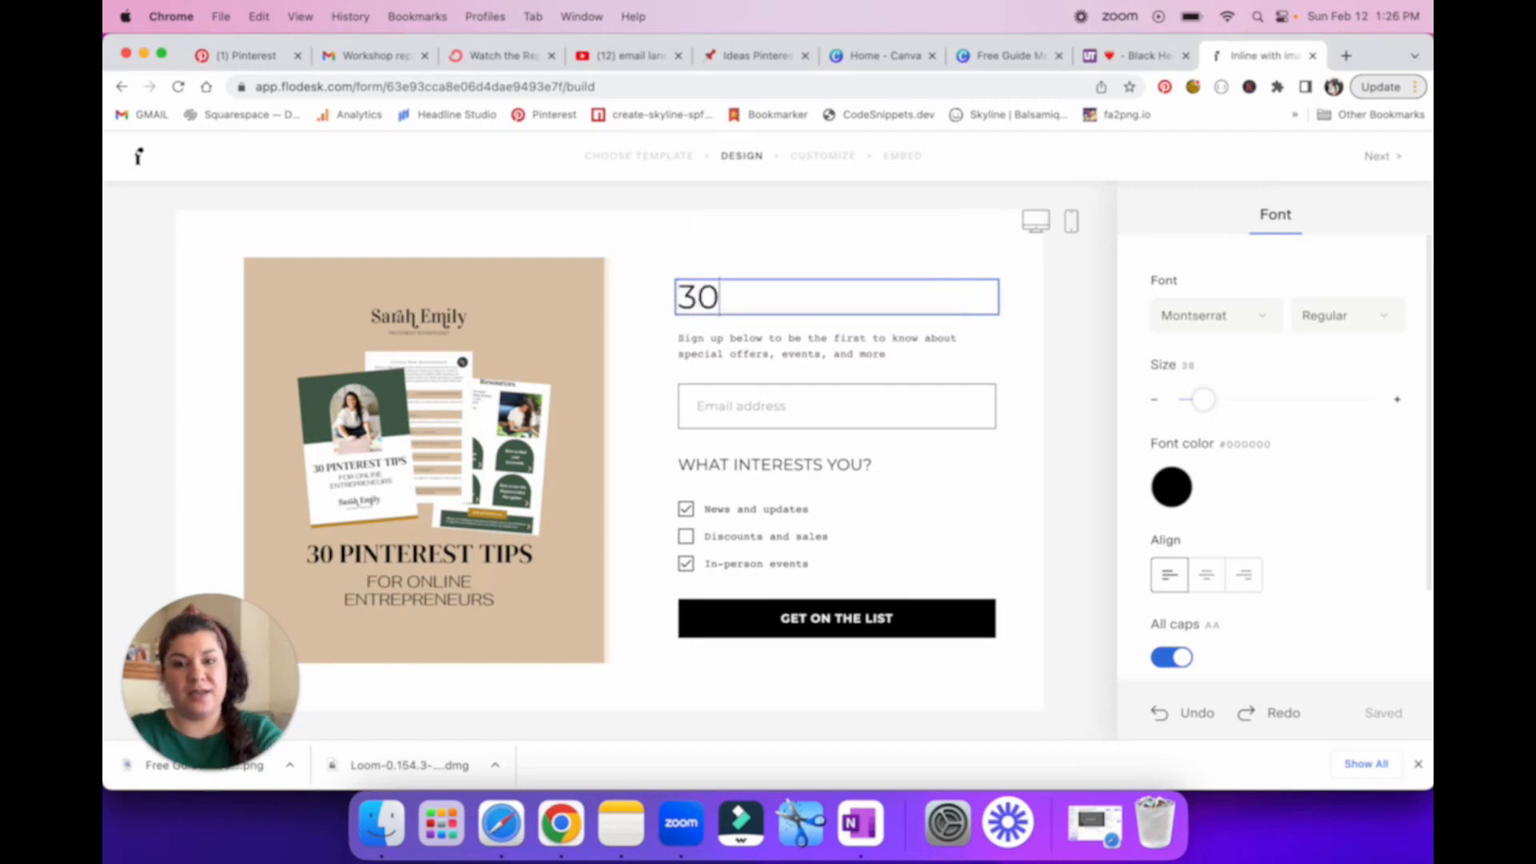
type(" PINTEREST TIPS")
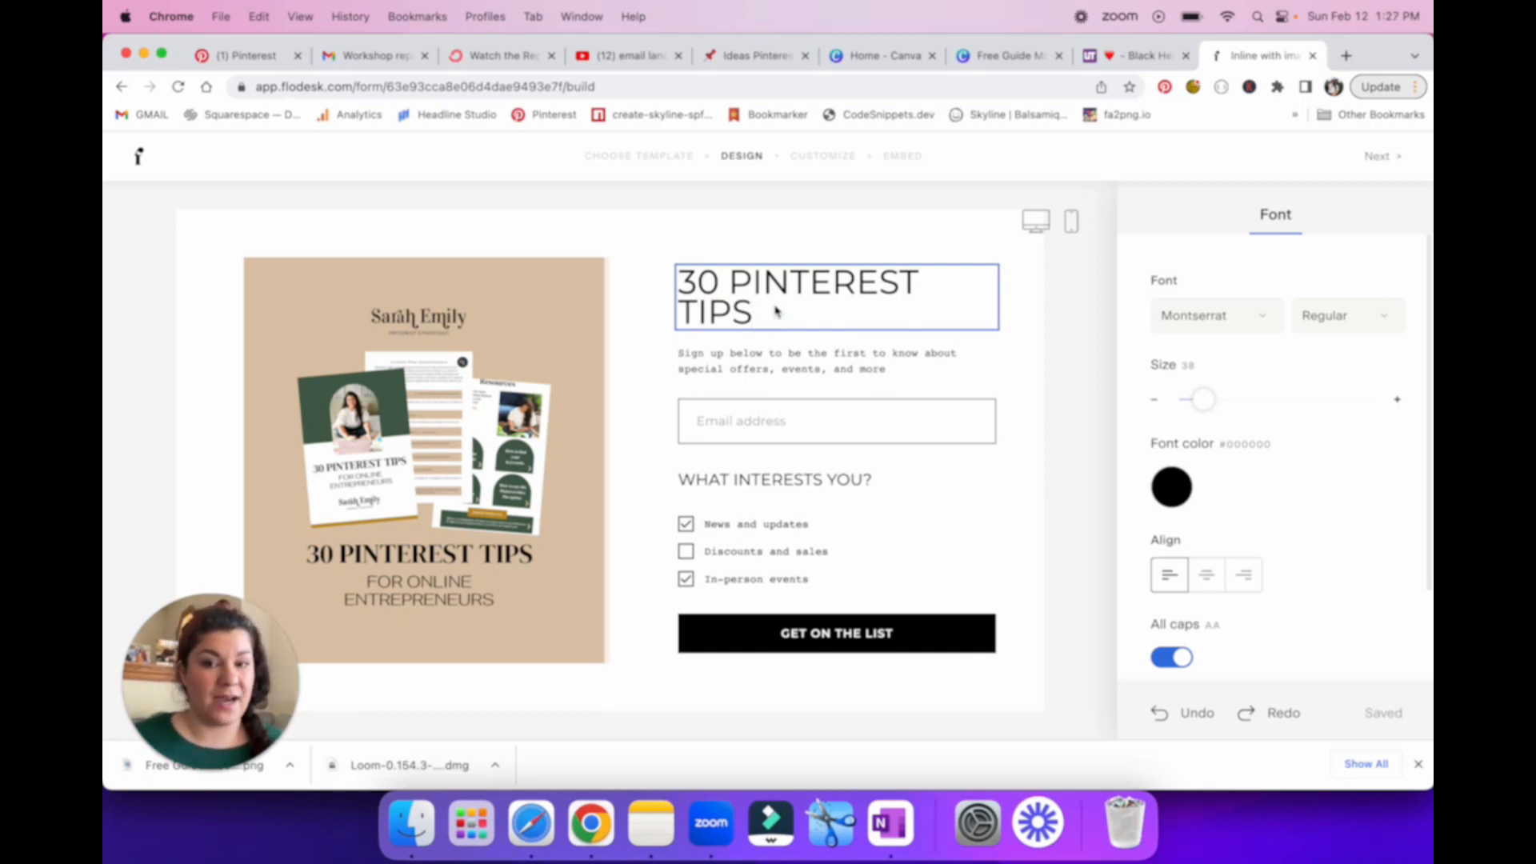
Step: Replace the form's heading with "BOOST YOUR TRAFFIC WITH THESE PINTEREST TIPS"
left_click_drag(776, 319, 688, 296)
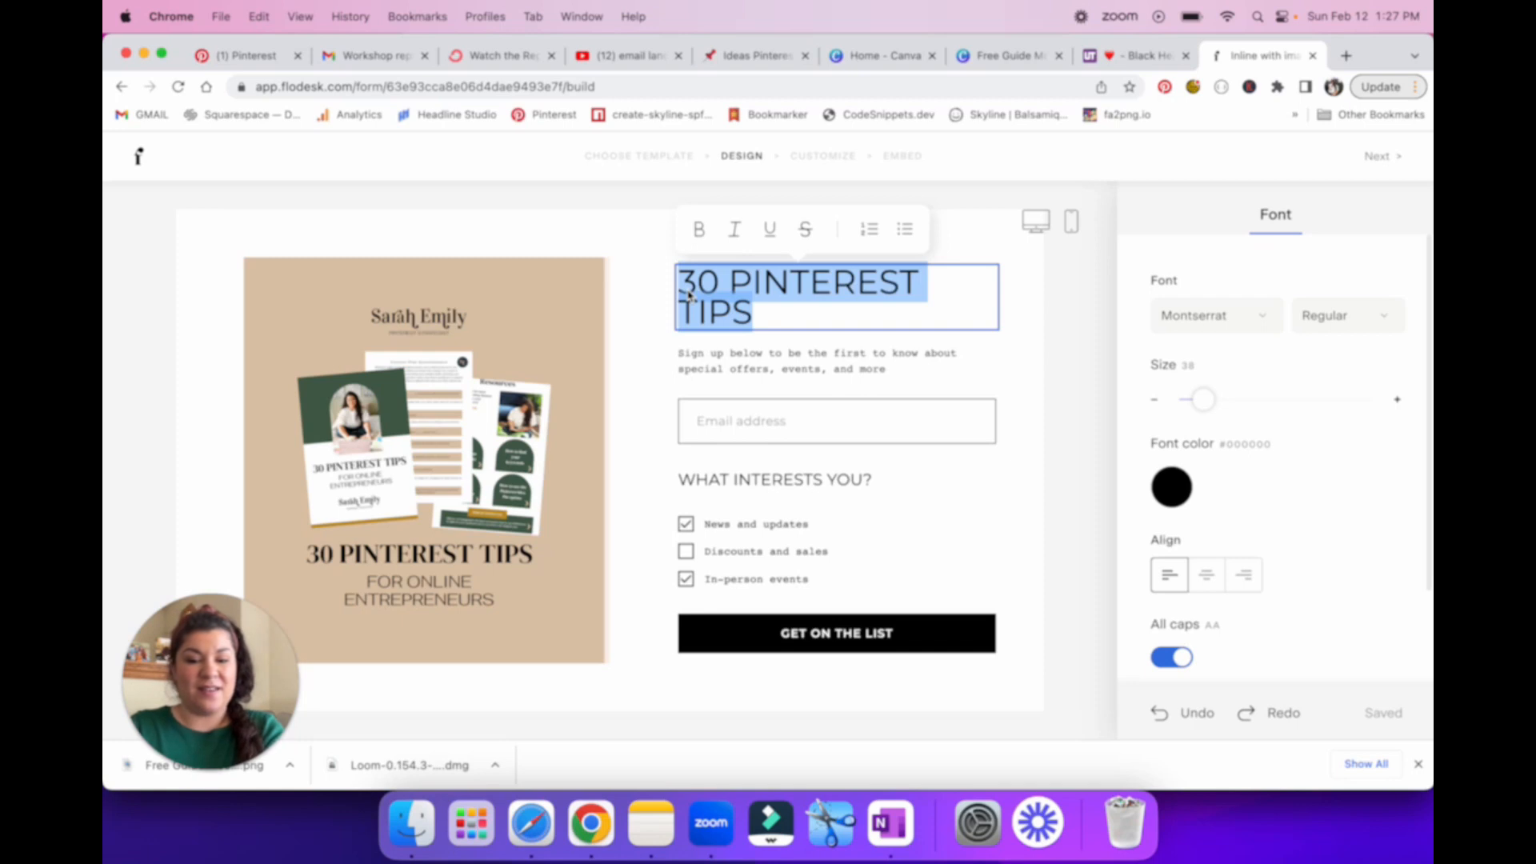
key("BackSpace")
type("BOOST YOUR T")
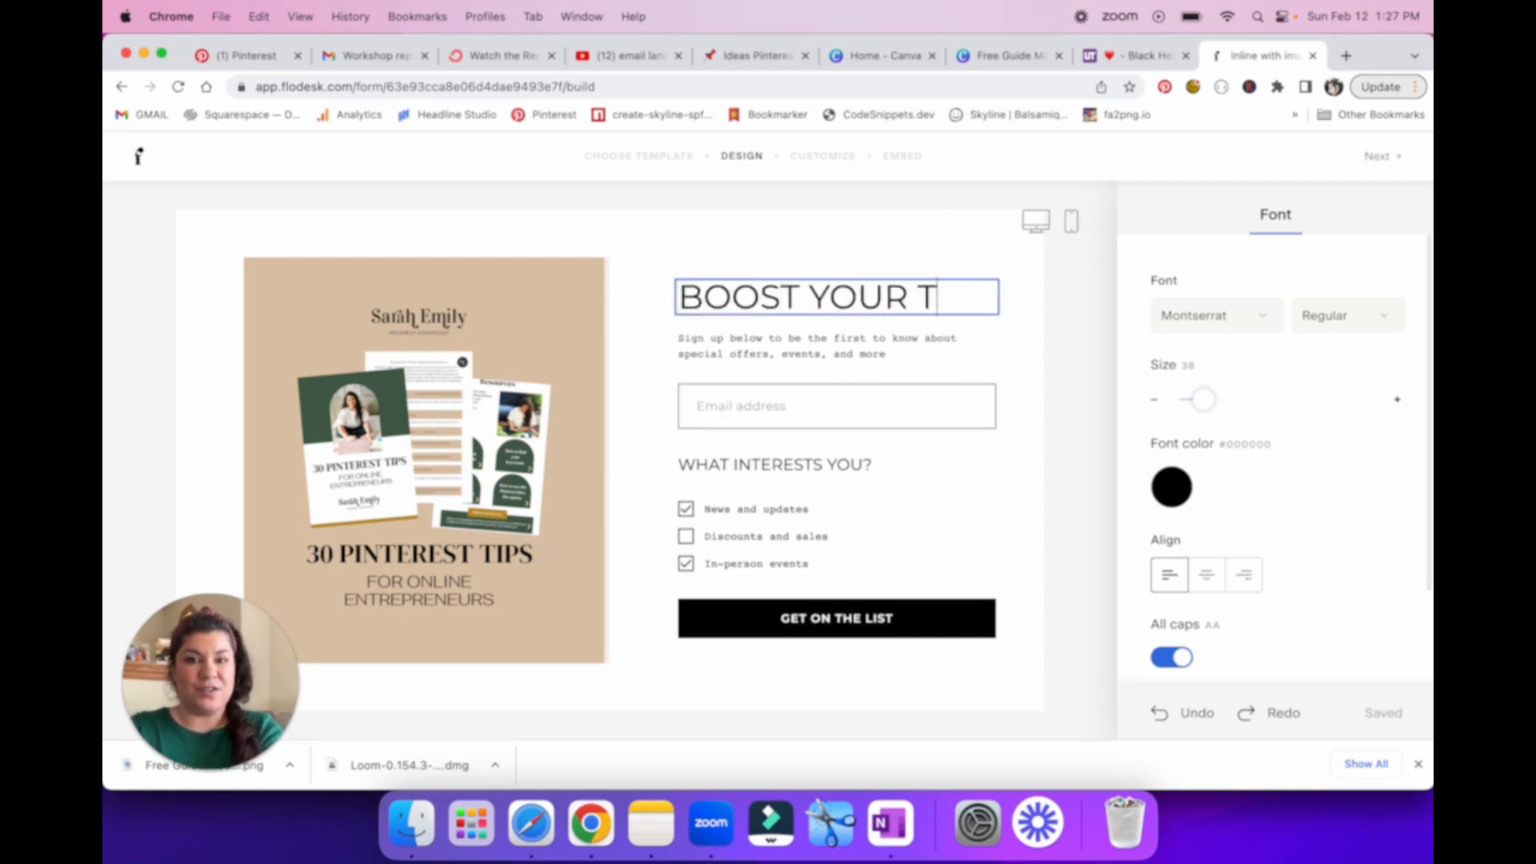
type("RAFFIC WITH THE")
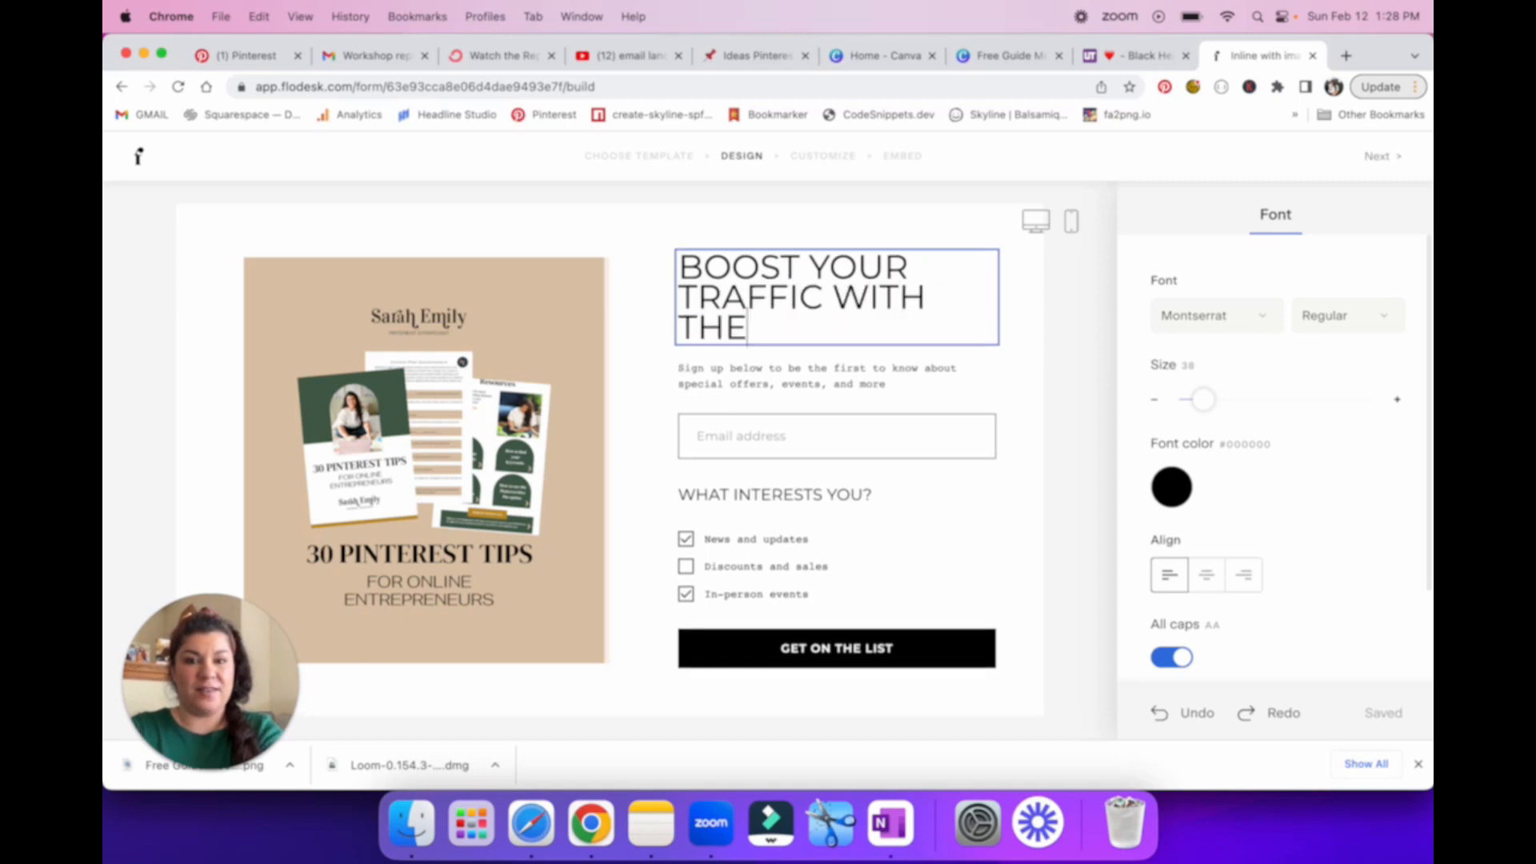
type("SE PINTEREST TIPS")
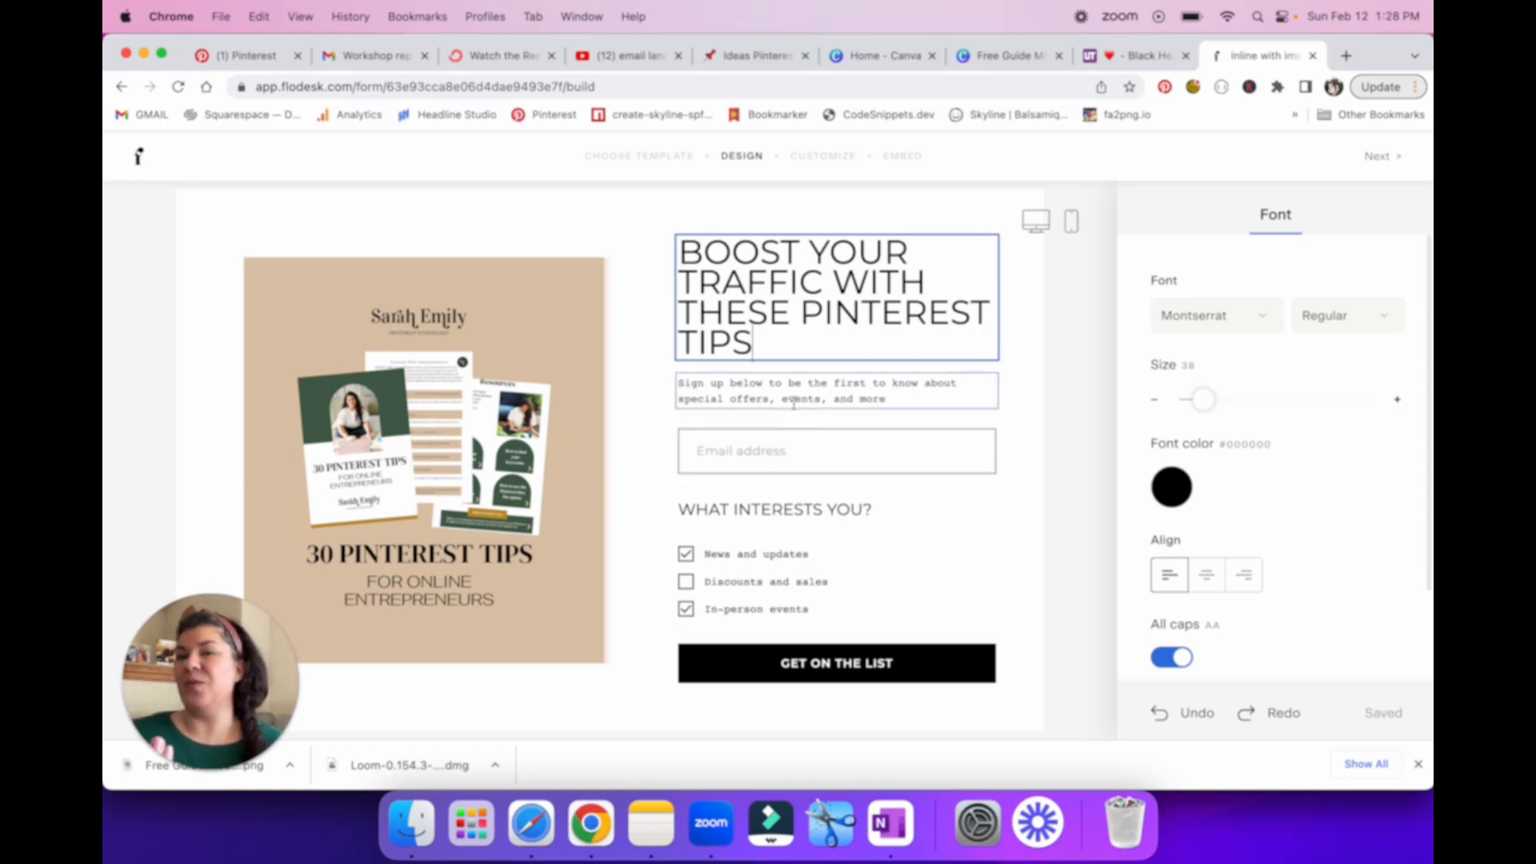
Step: Replace the sign-up text under the heading with "provide a small description", followed by a blank line and a new line
left_click_drag(910, 398, 640, 403)
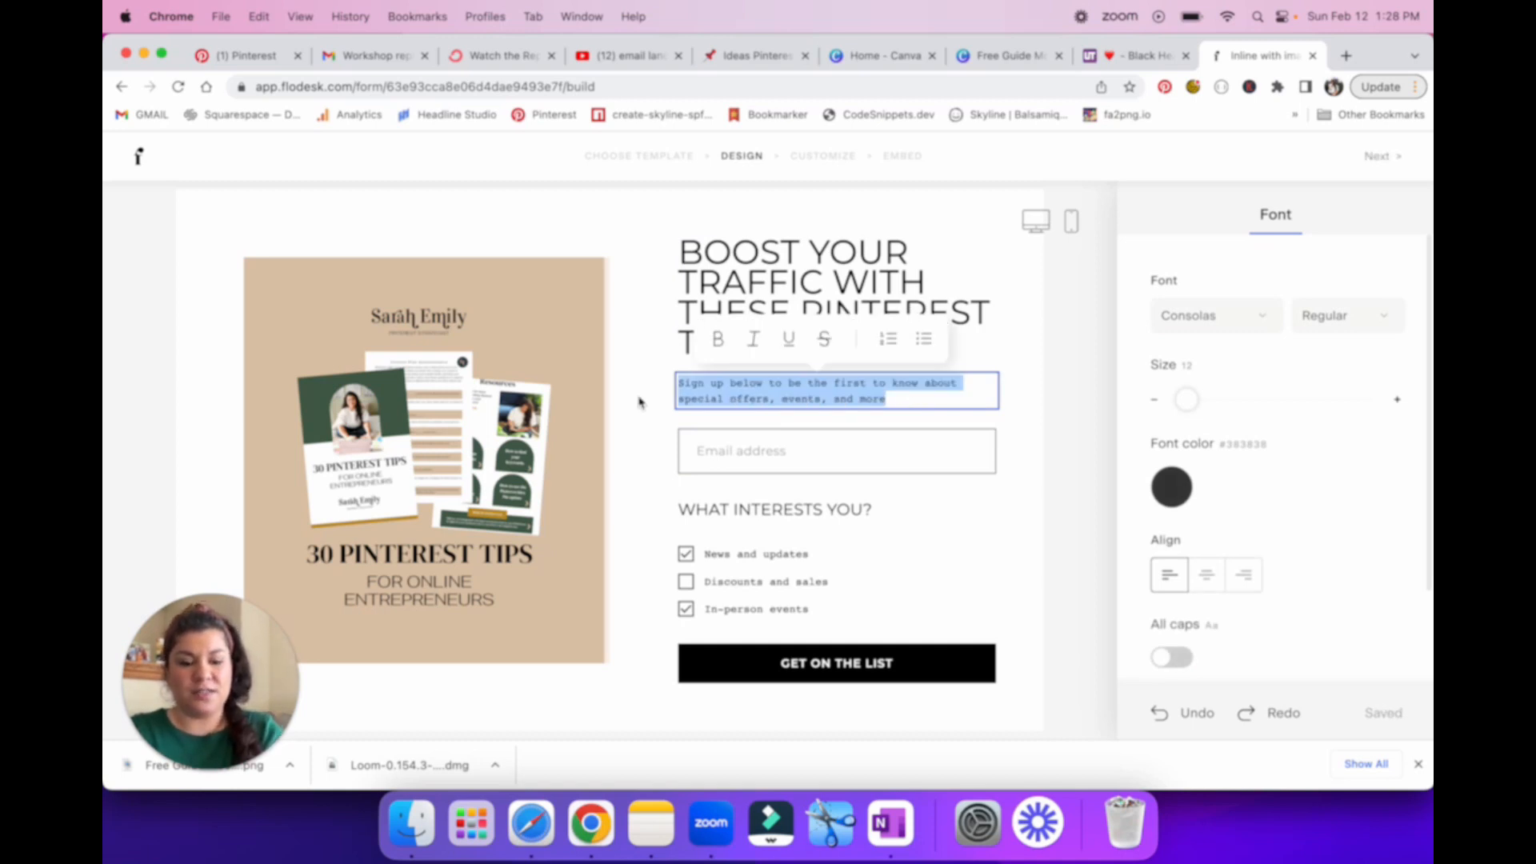
type("<<pro")
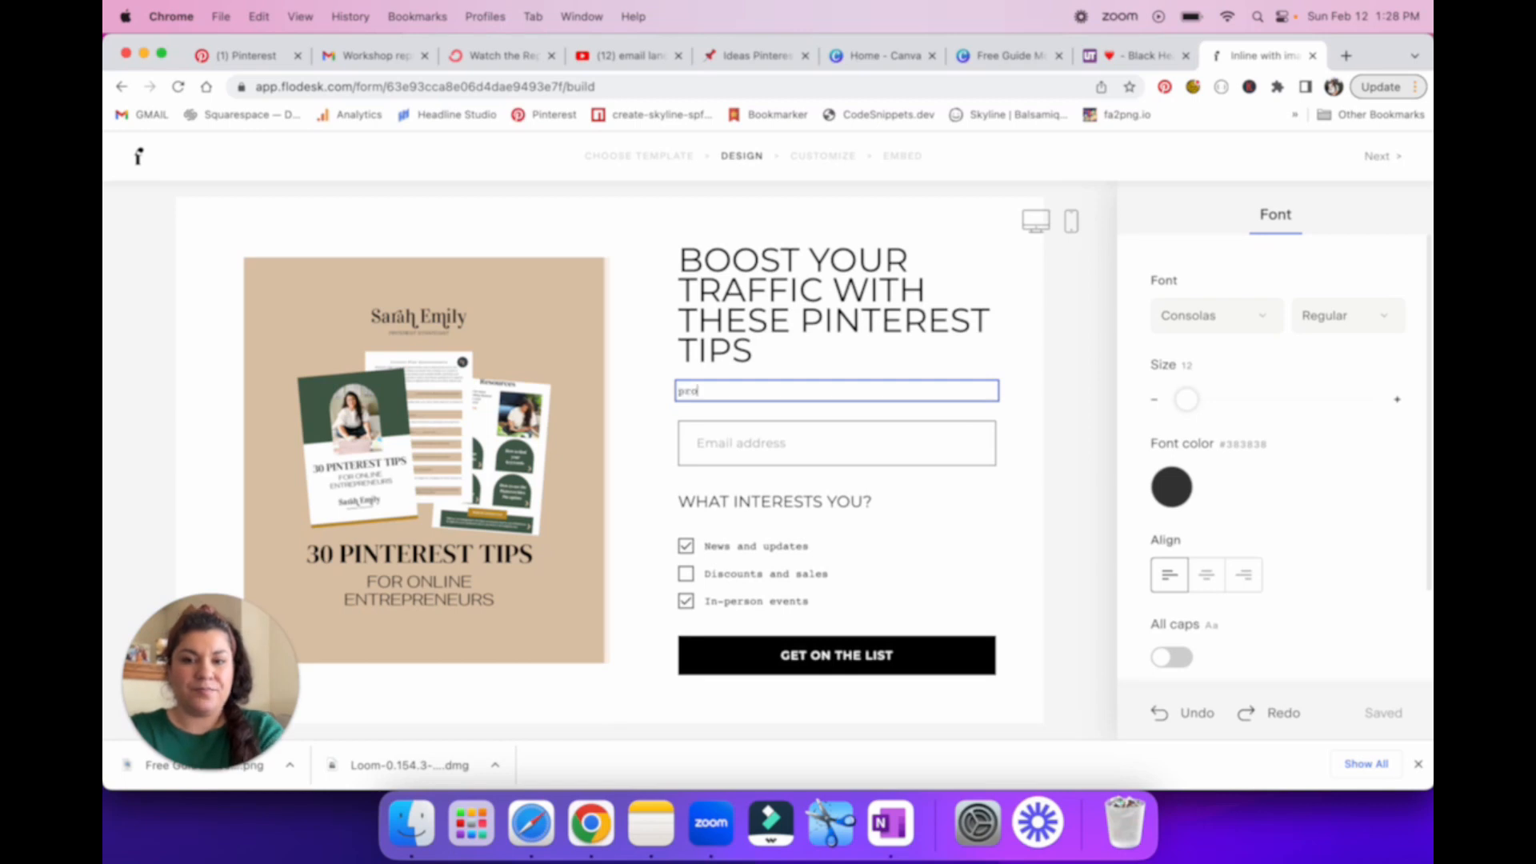
type("vide a small description")
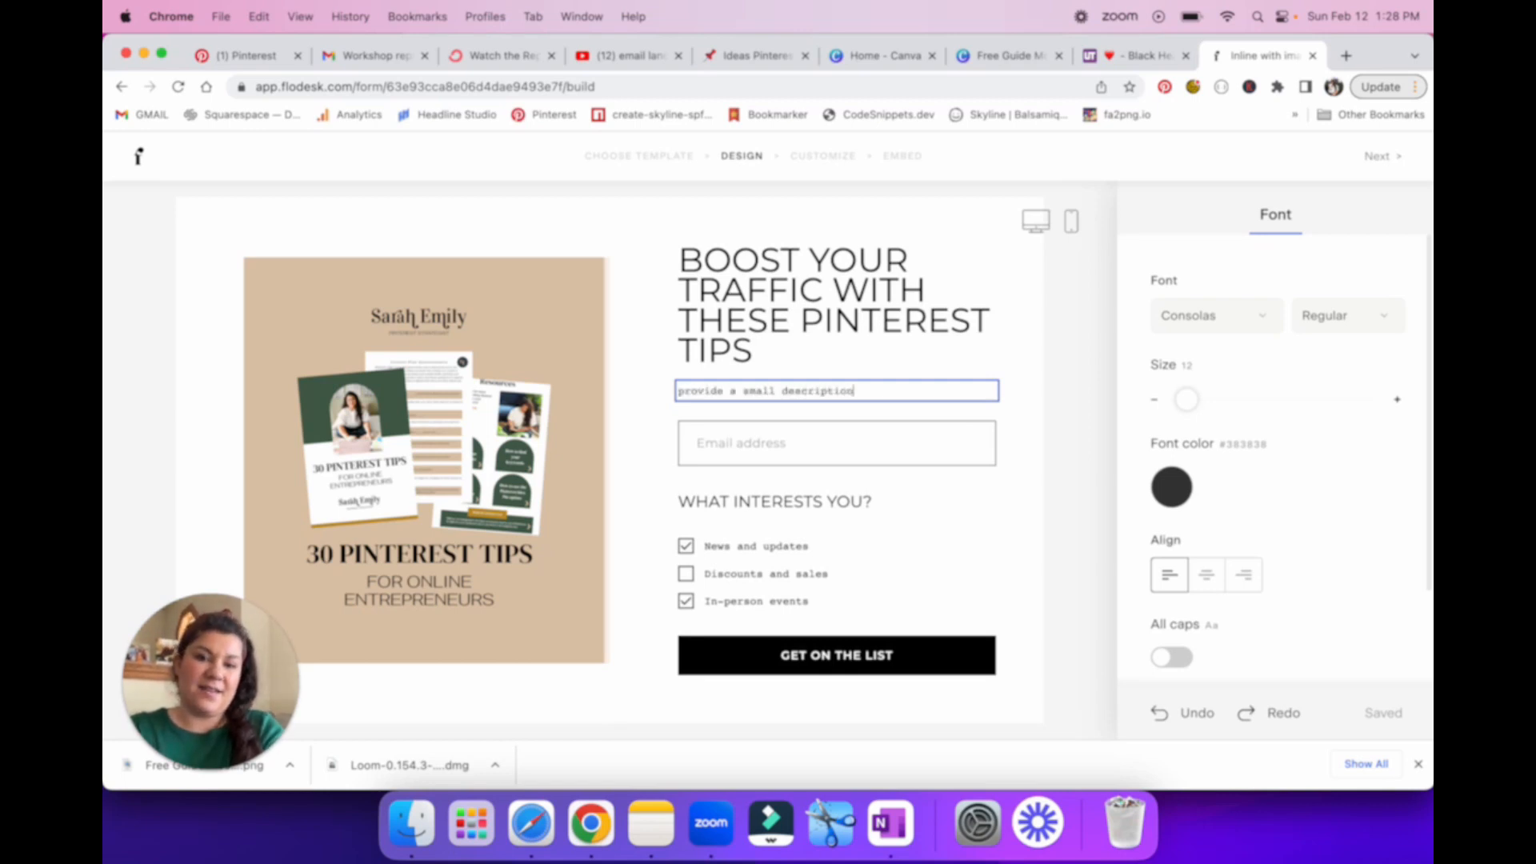
key("Return")
key("Return")
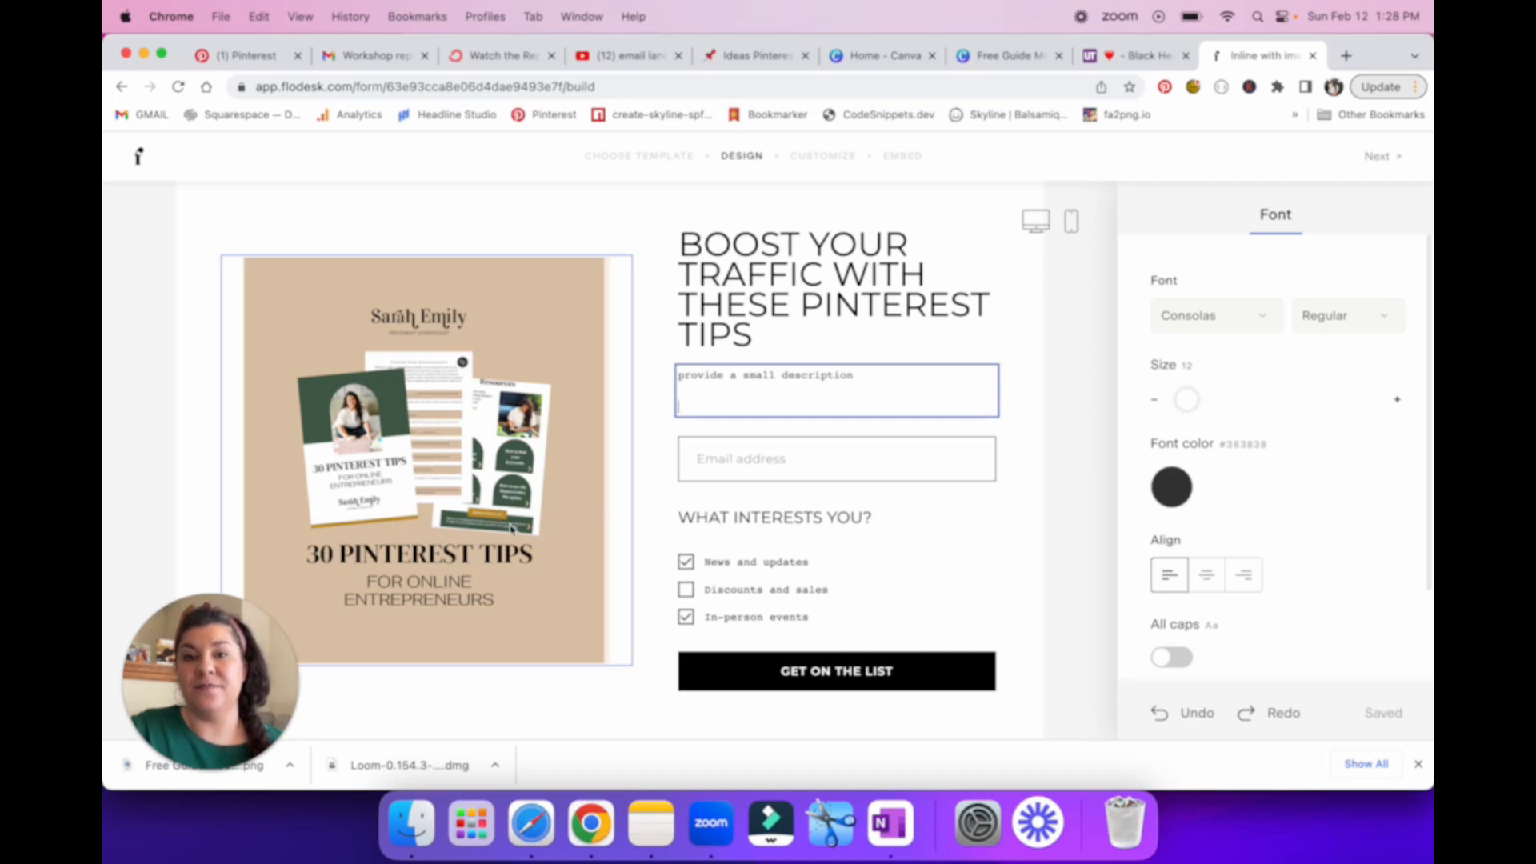
Step: Switch to Unicode Character Table, search for "check mark", and copy the White Heavy Check Mark emoji
left_click(1119, 64)
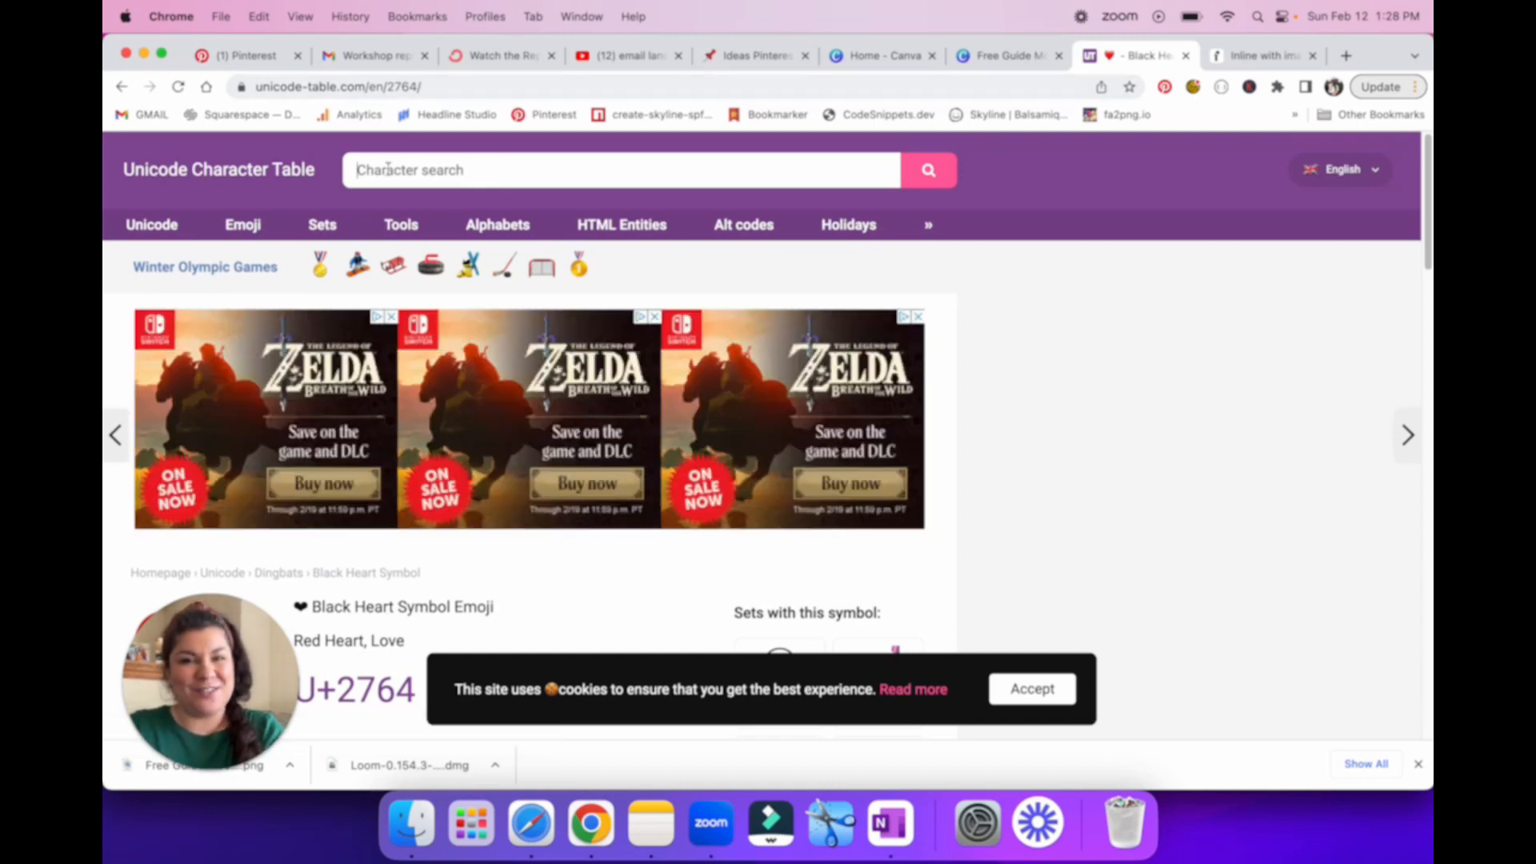
type("check mark")
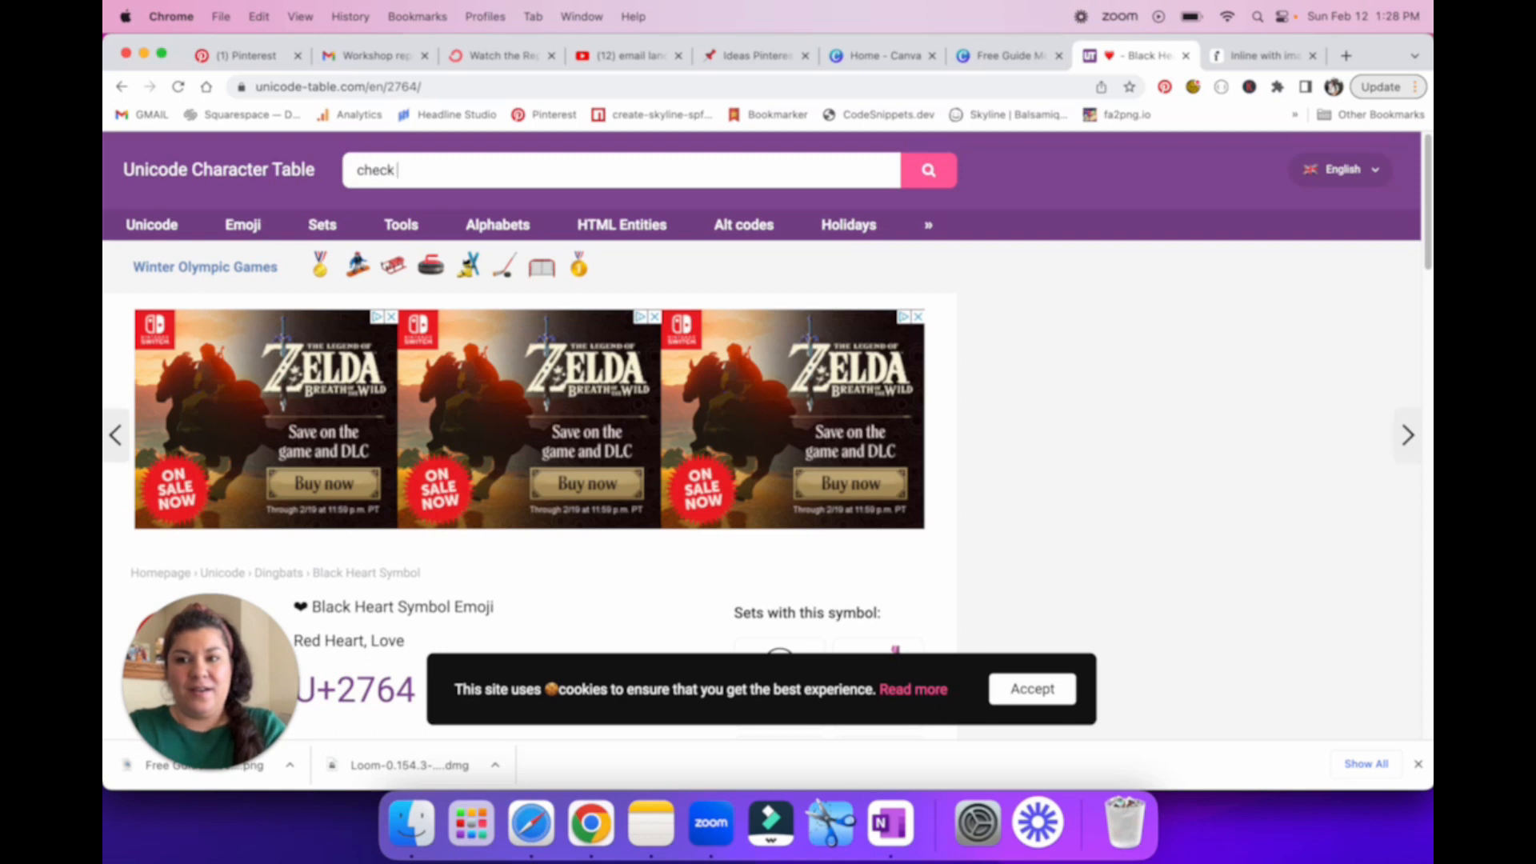
key("Return")
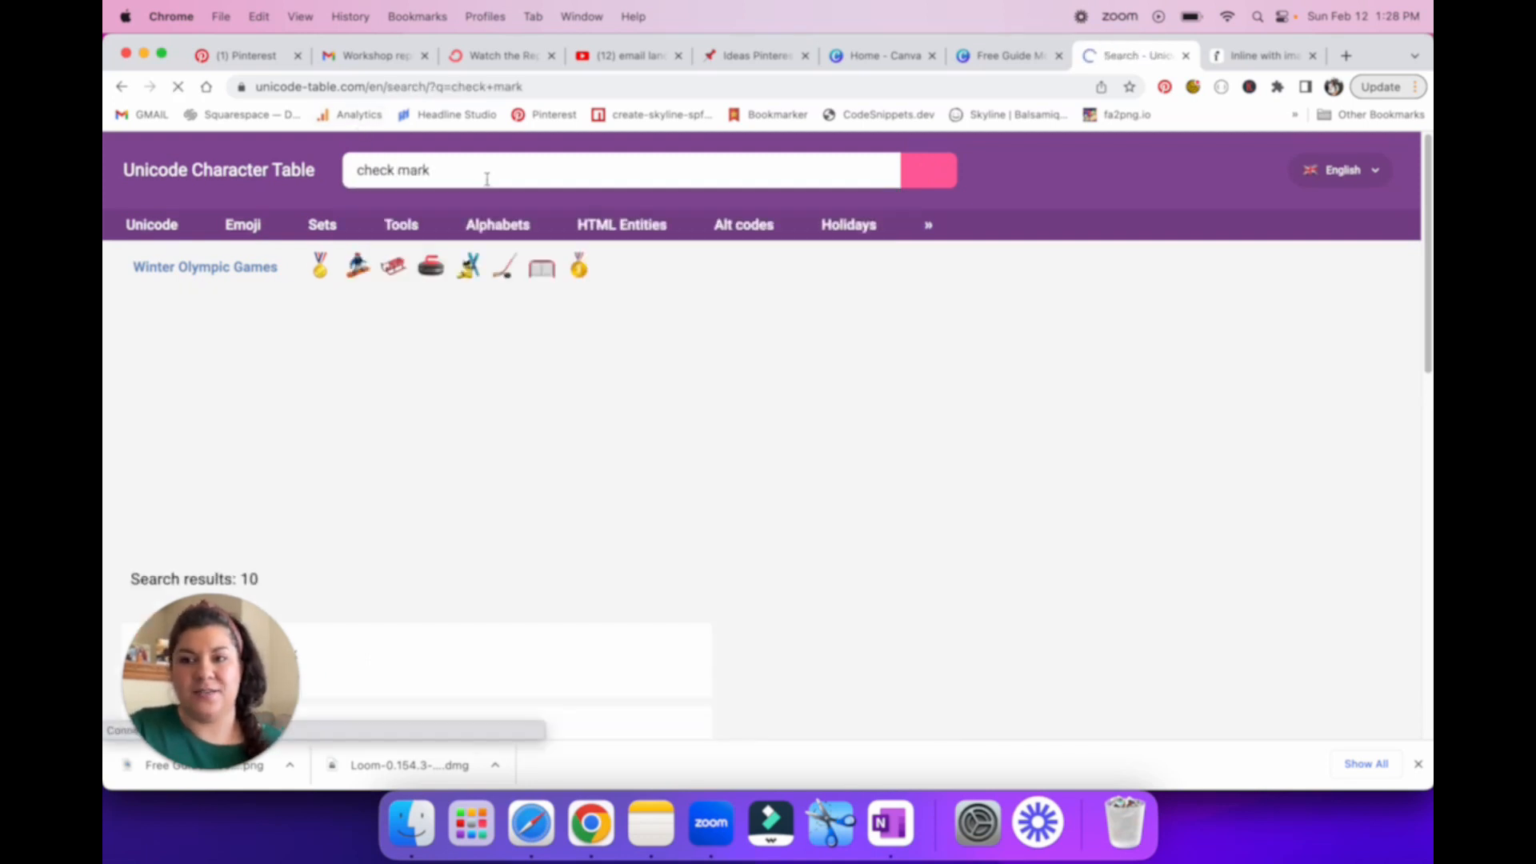
scroll(430, 516, "down", 5)
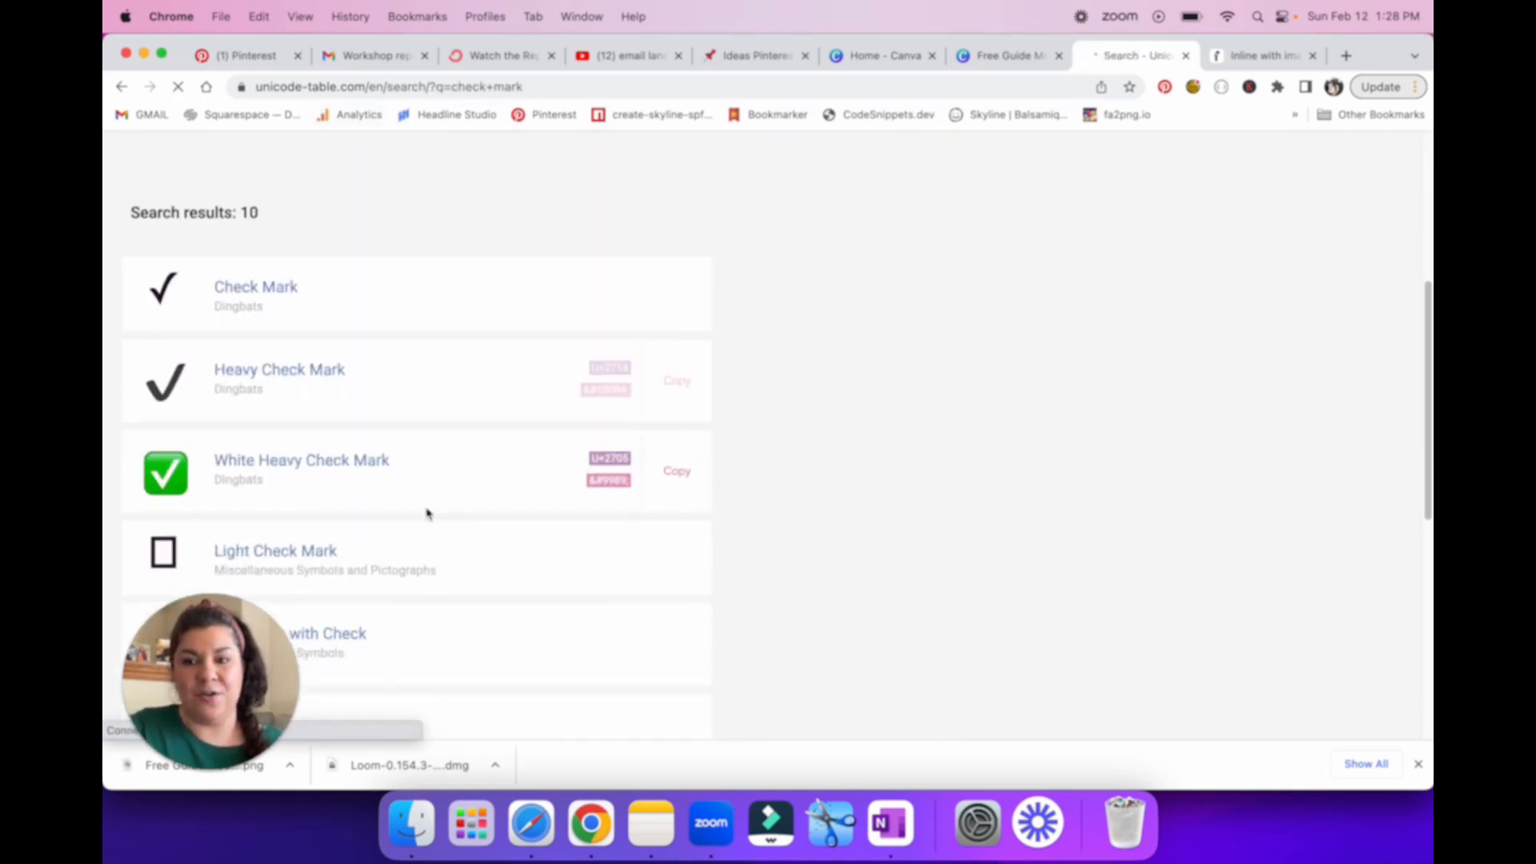
left_click(265, 451)
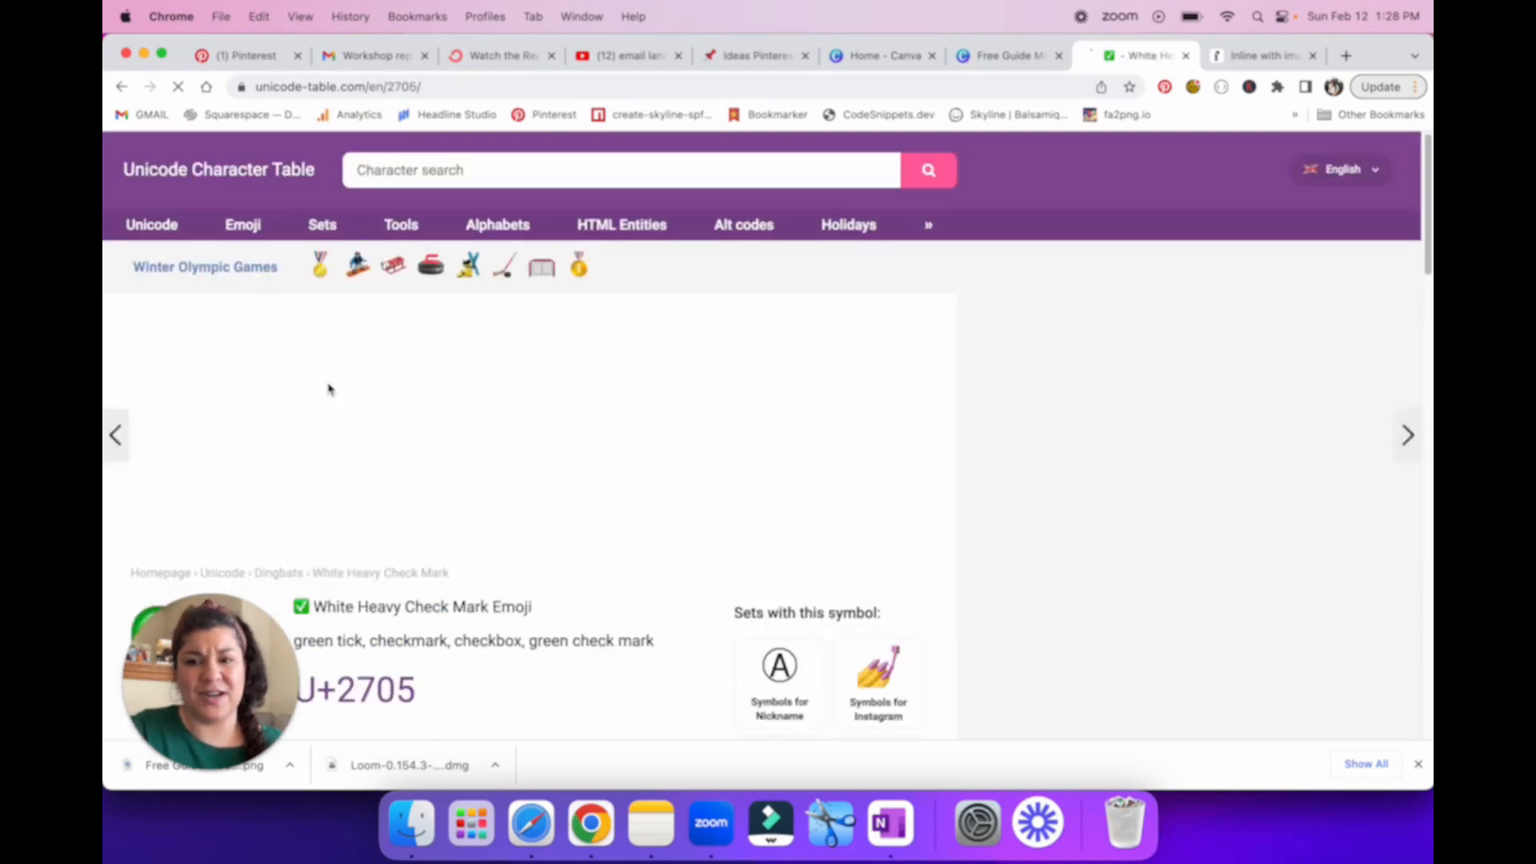
scroll(312, 449, "down", 2)
left_click_drag(311, 458, 294, 459)
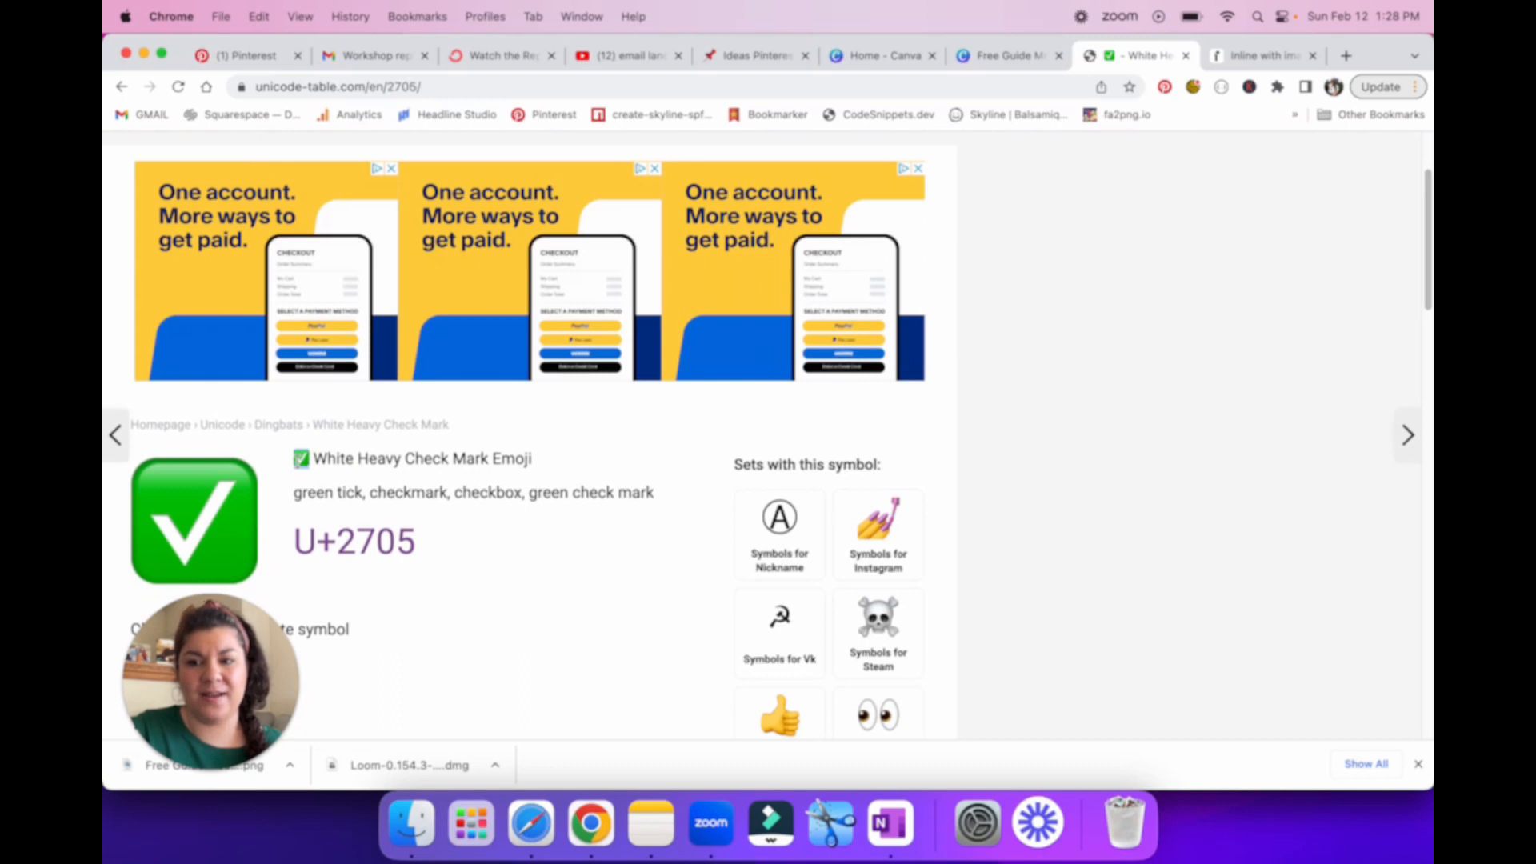
key("super+c")
Step: Return to the Flodesk form and add two check-marked lines under the description: "what's included 1" and "what's included 2"
left_click(1229, 63)
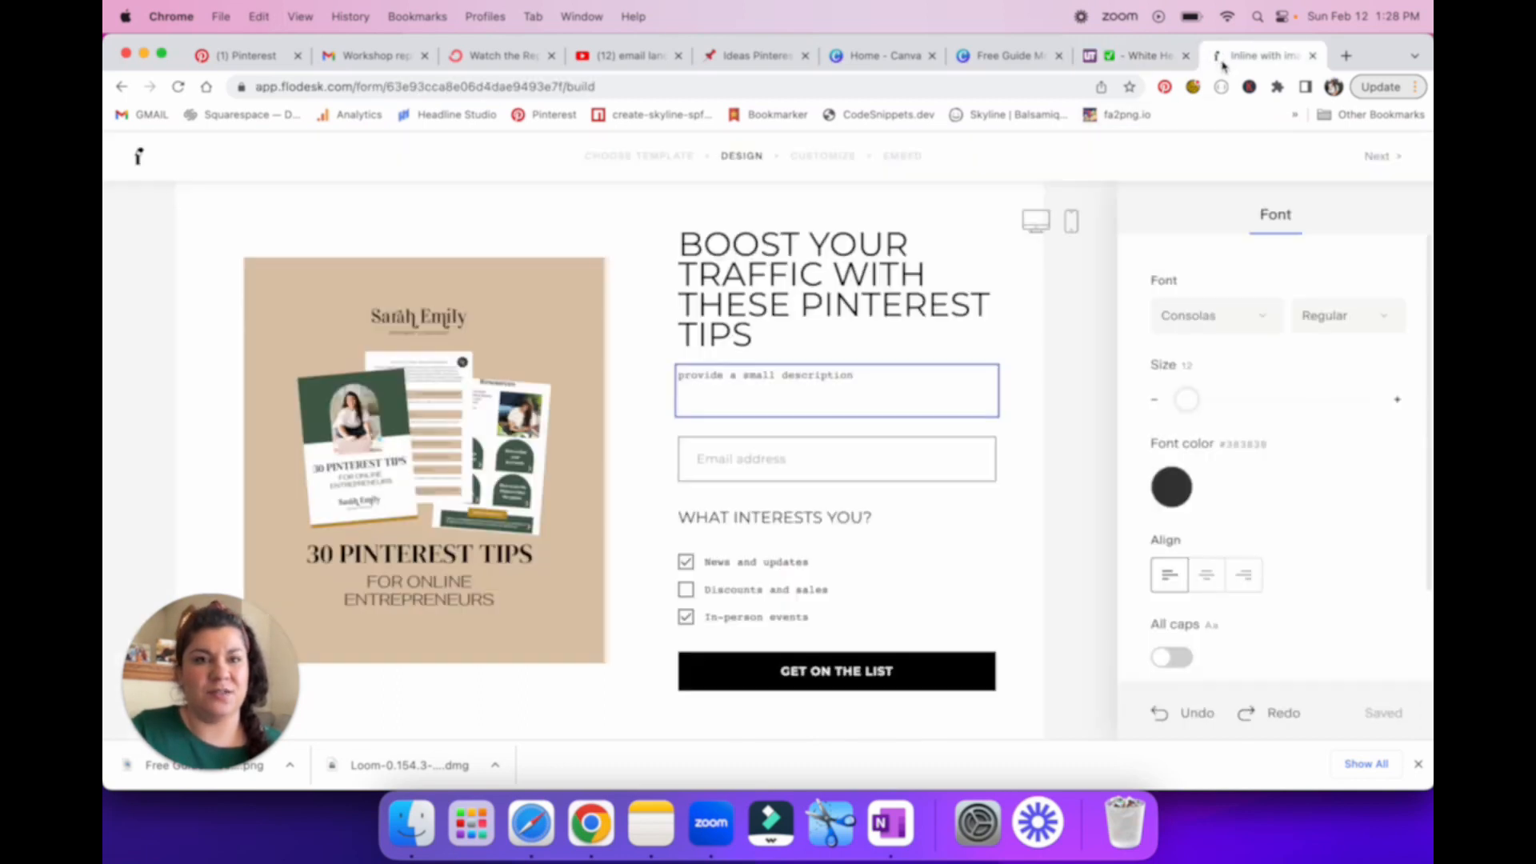
key("super+v")
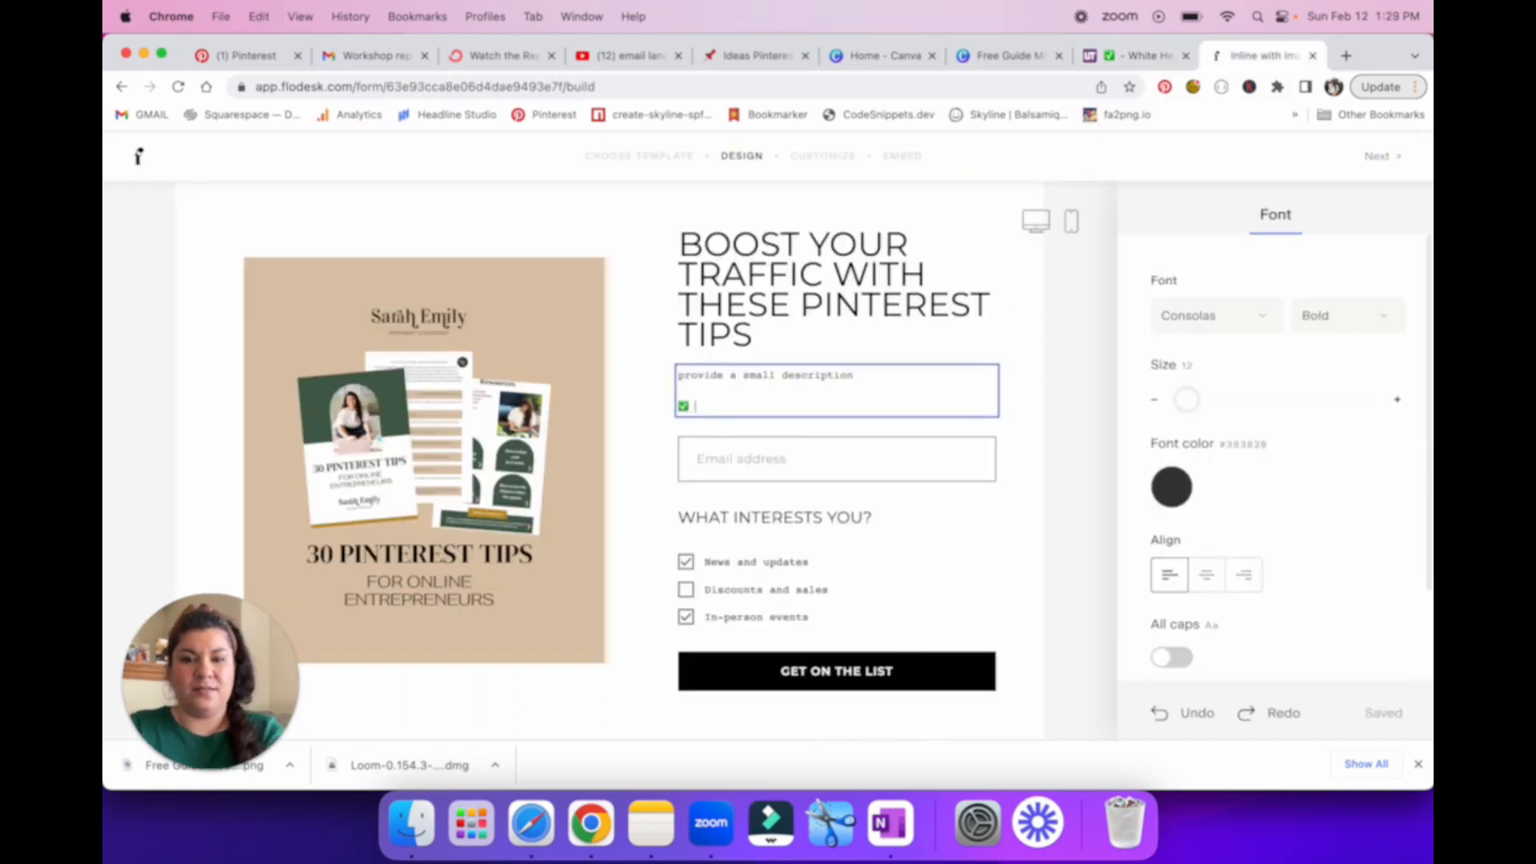
type("what's included i")
key("Return")
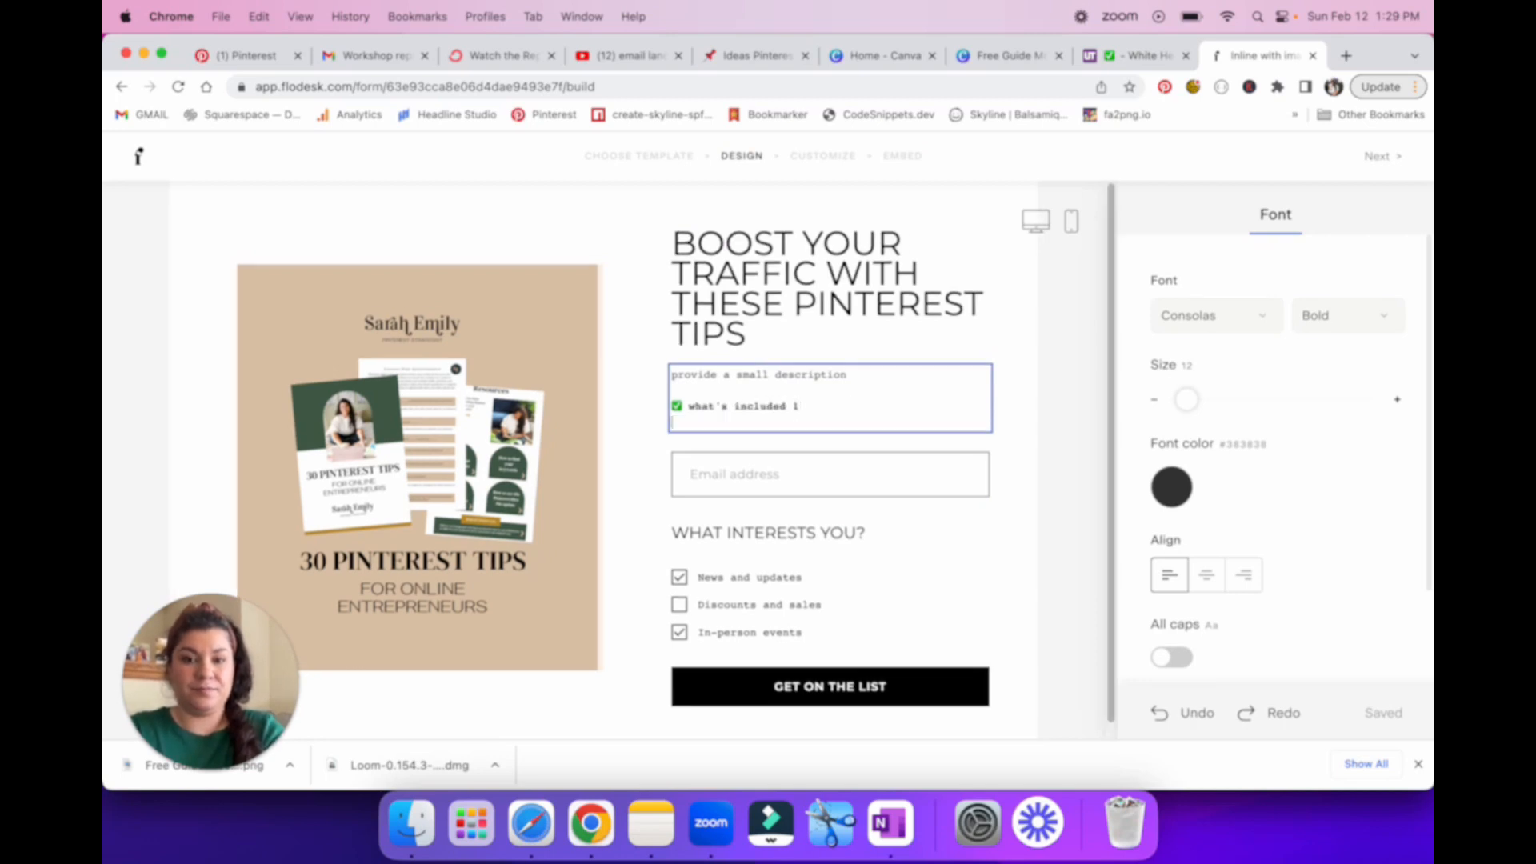
key("super+v")
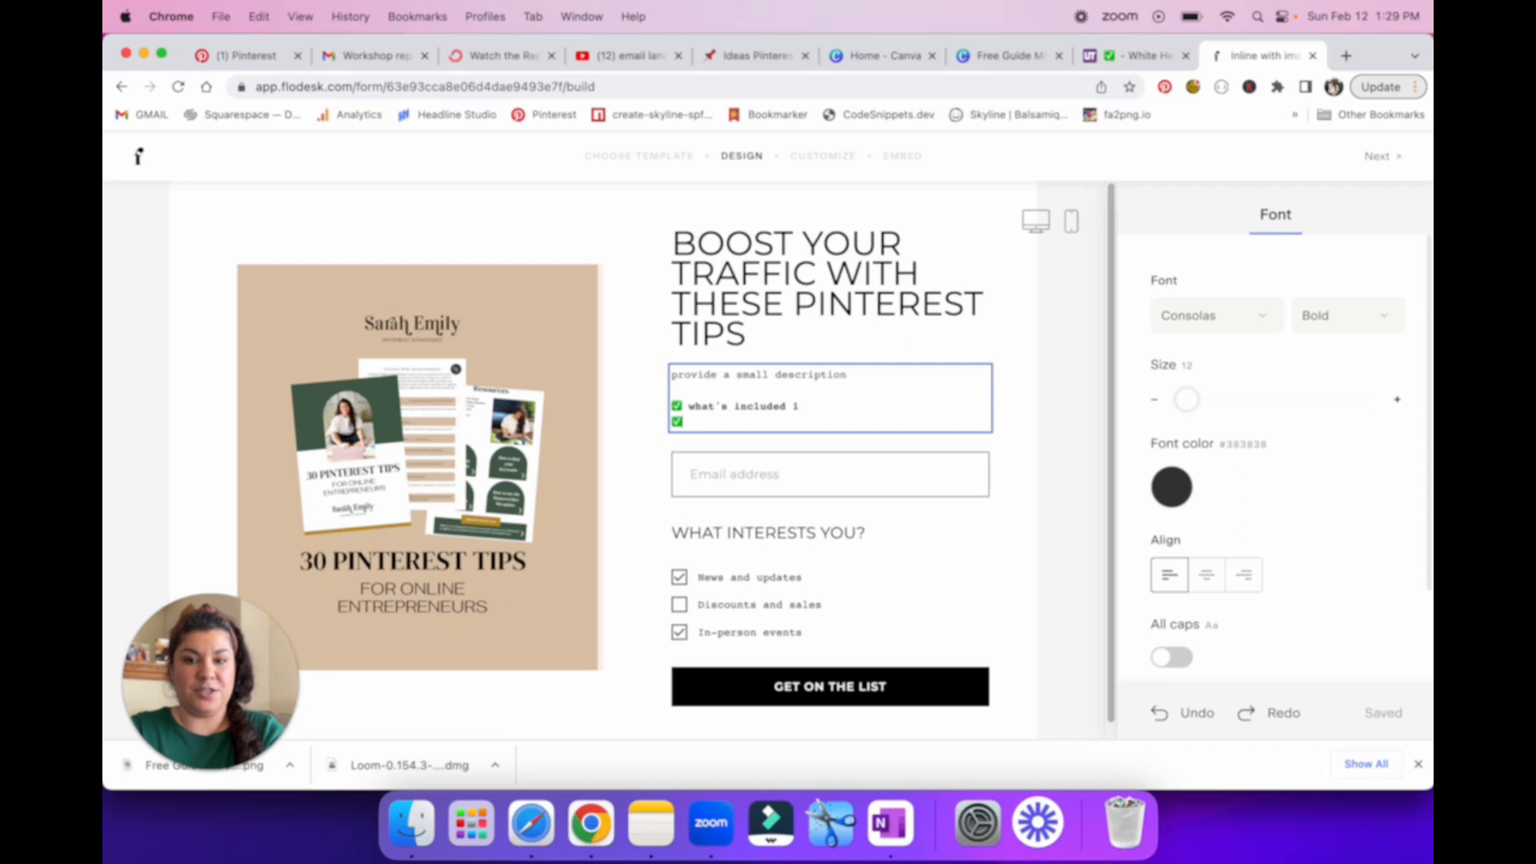
type("what's ")
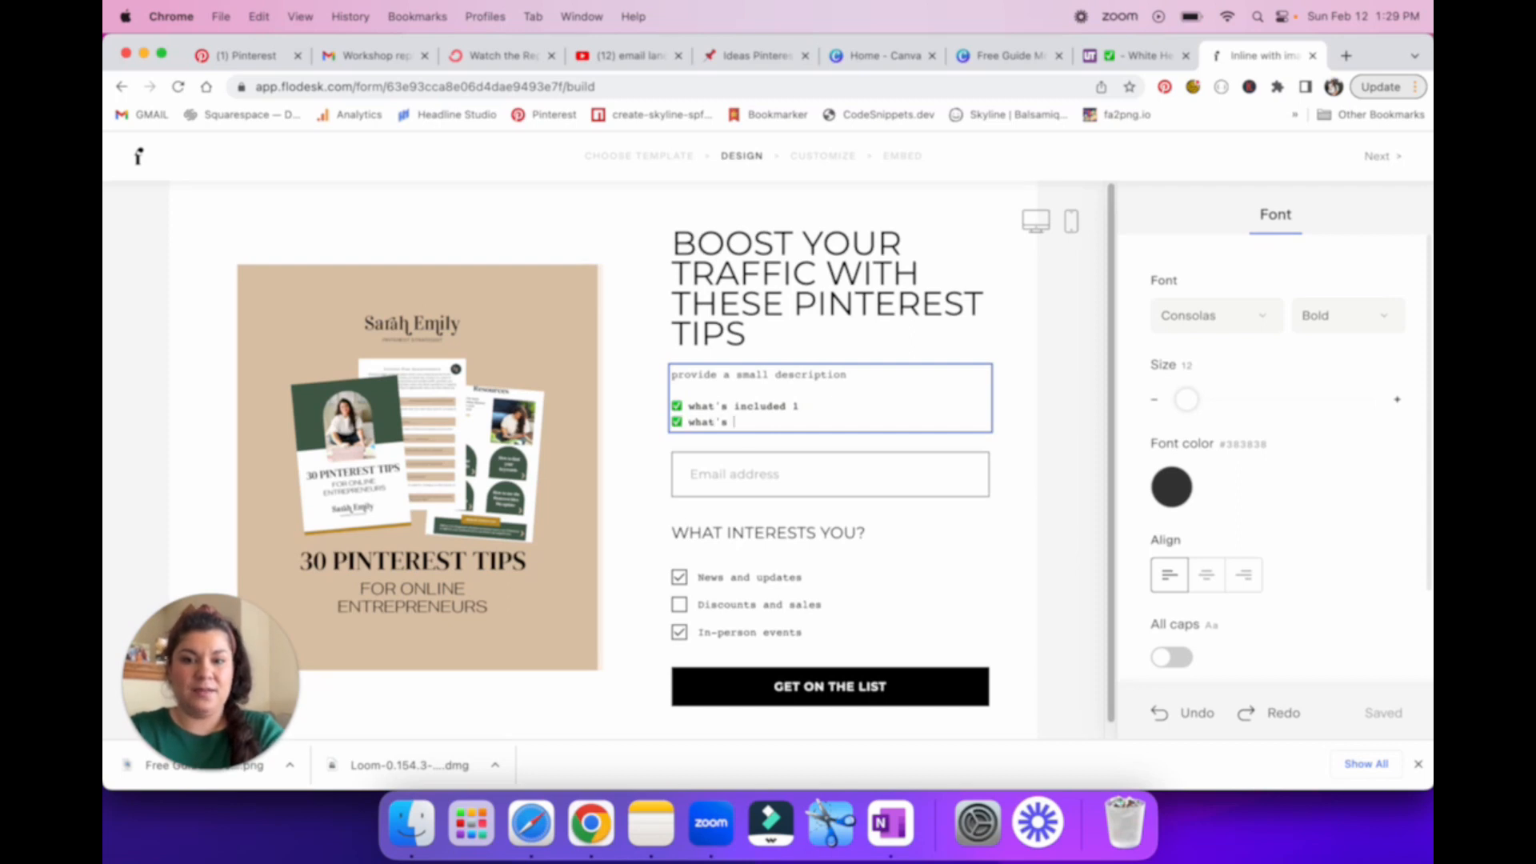
type("included 2")
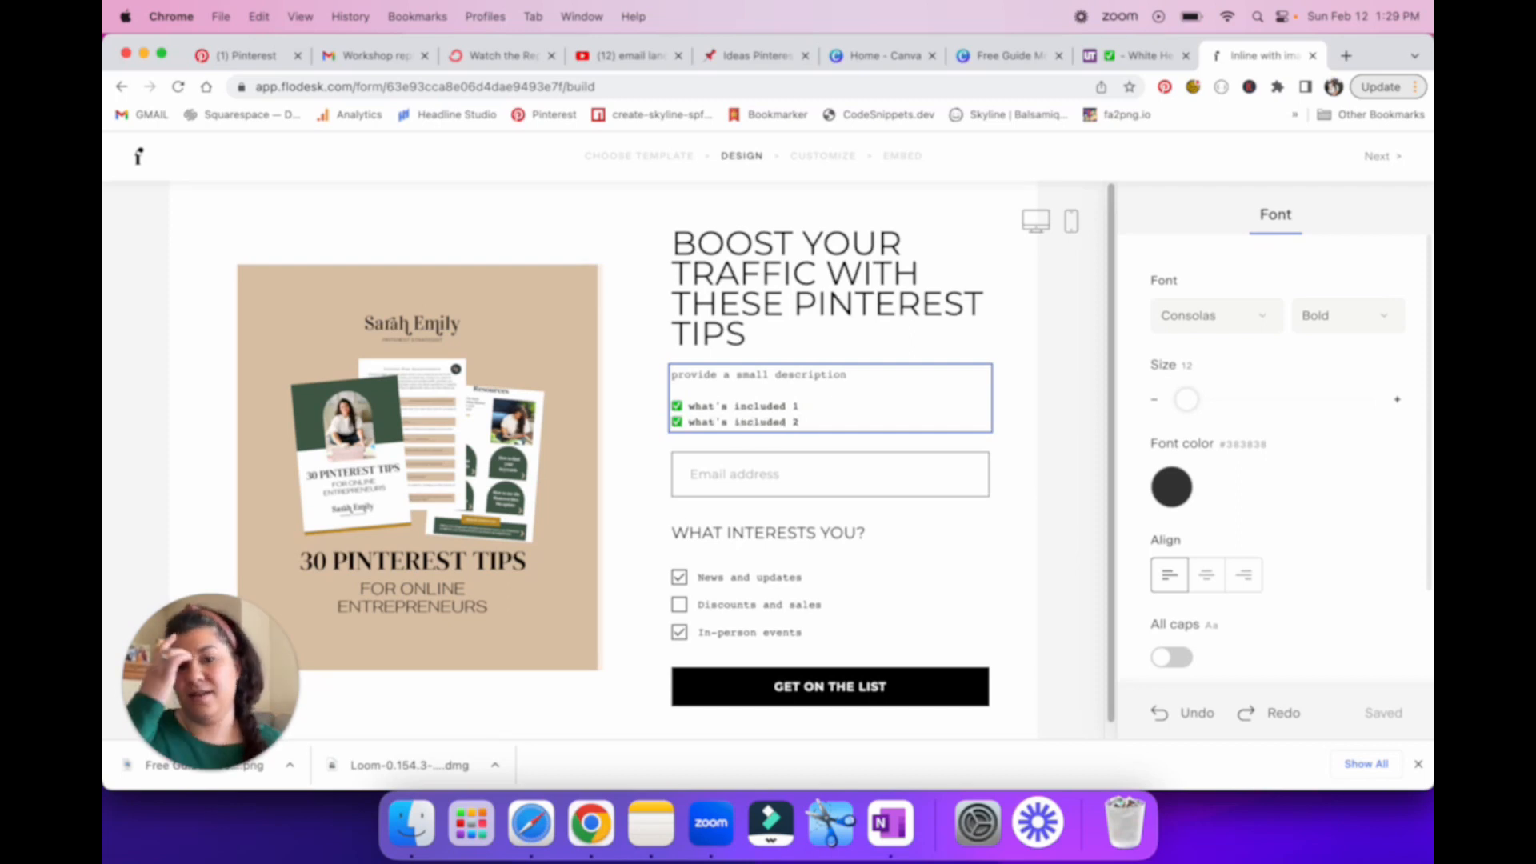
Step: Dismiss the field tips, add a First name field to the form, and place it above the Email address field
left_click(806, 492)
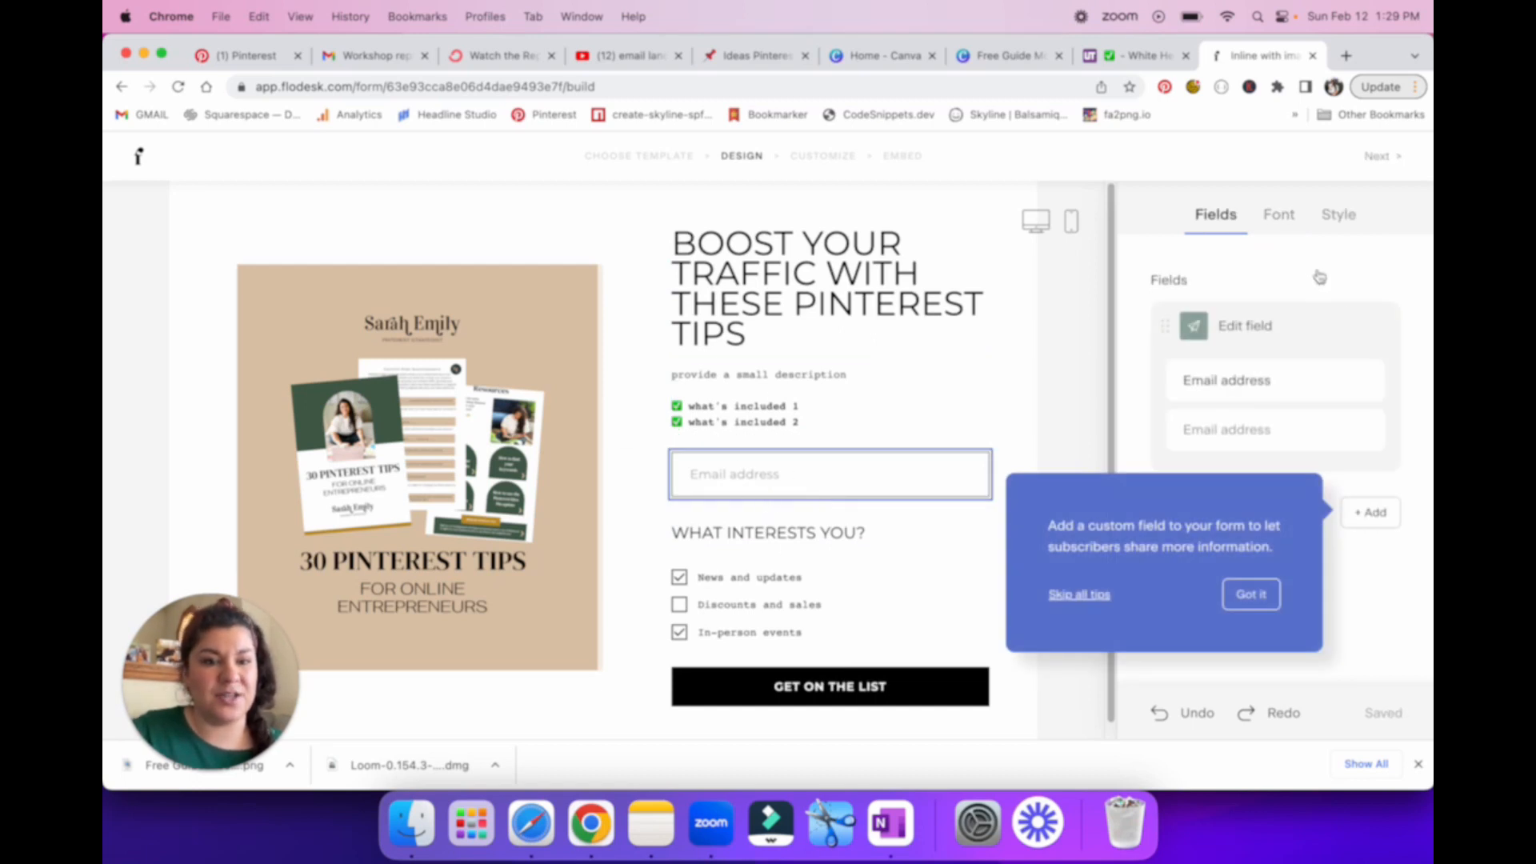
left_click(1082, 602)
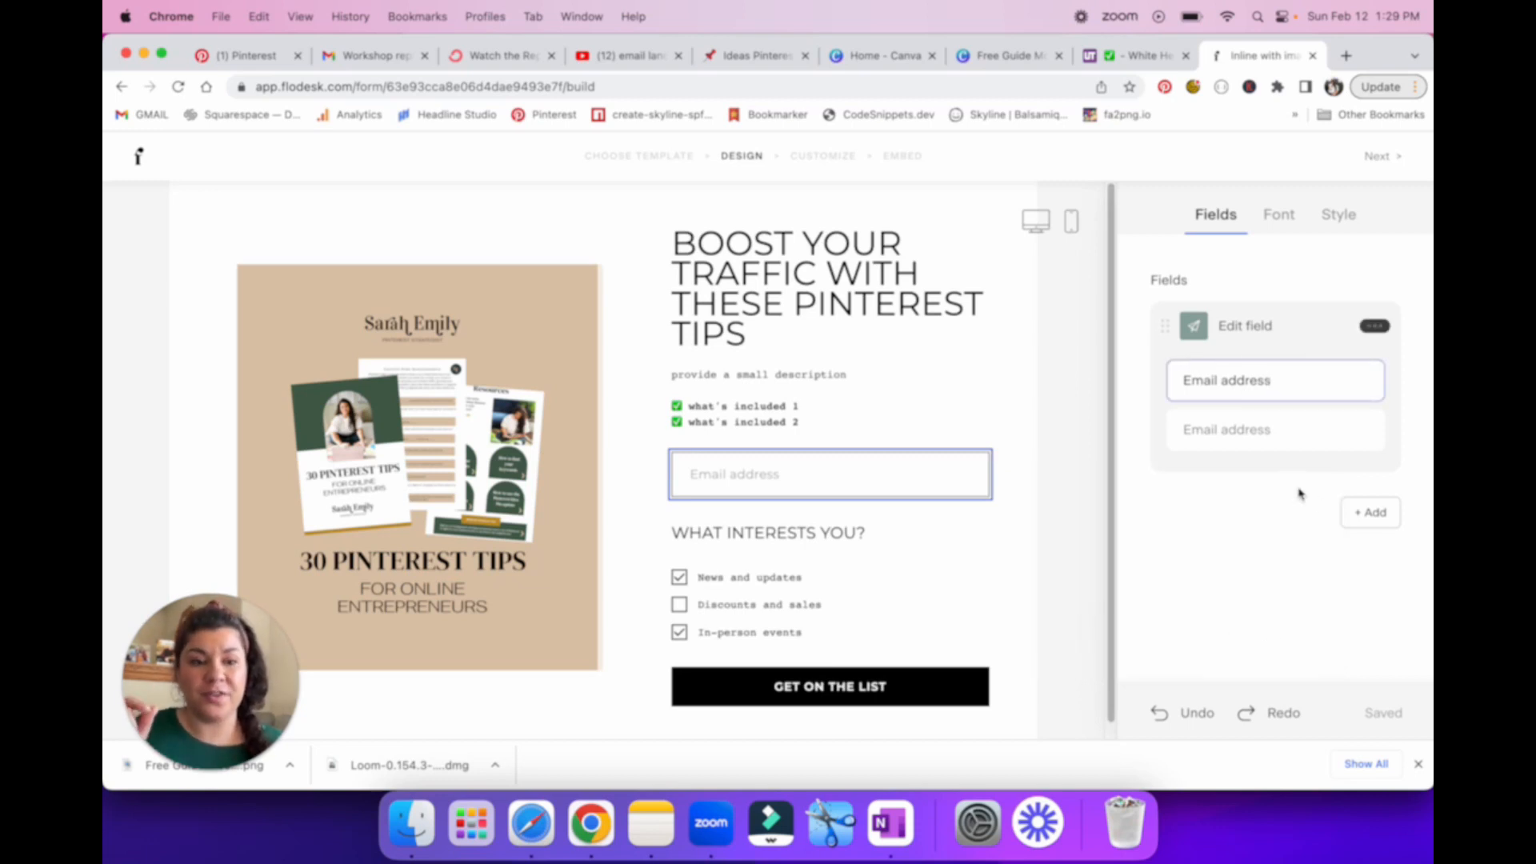
left_click(1370, 512)
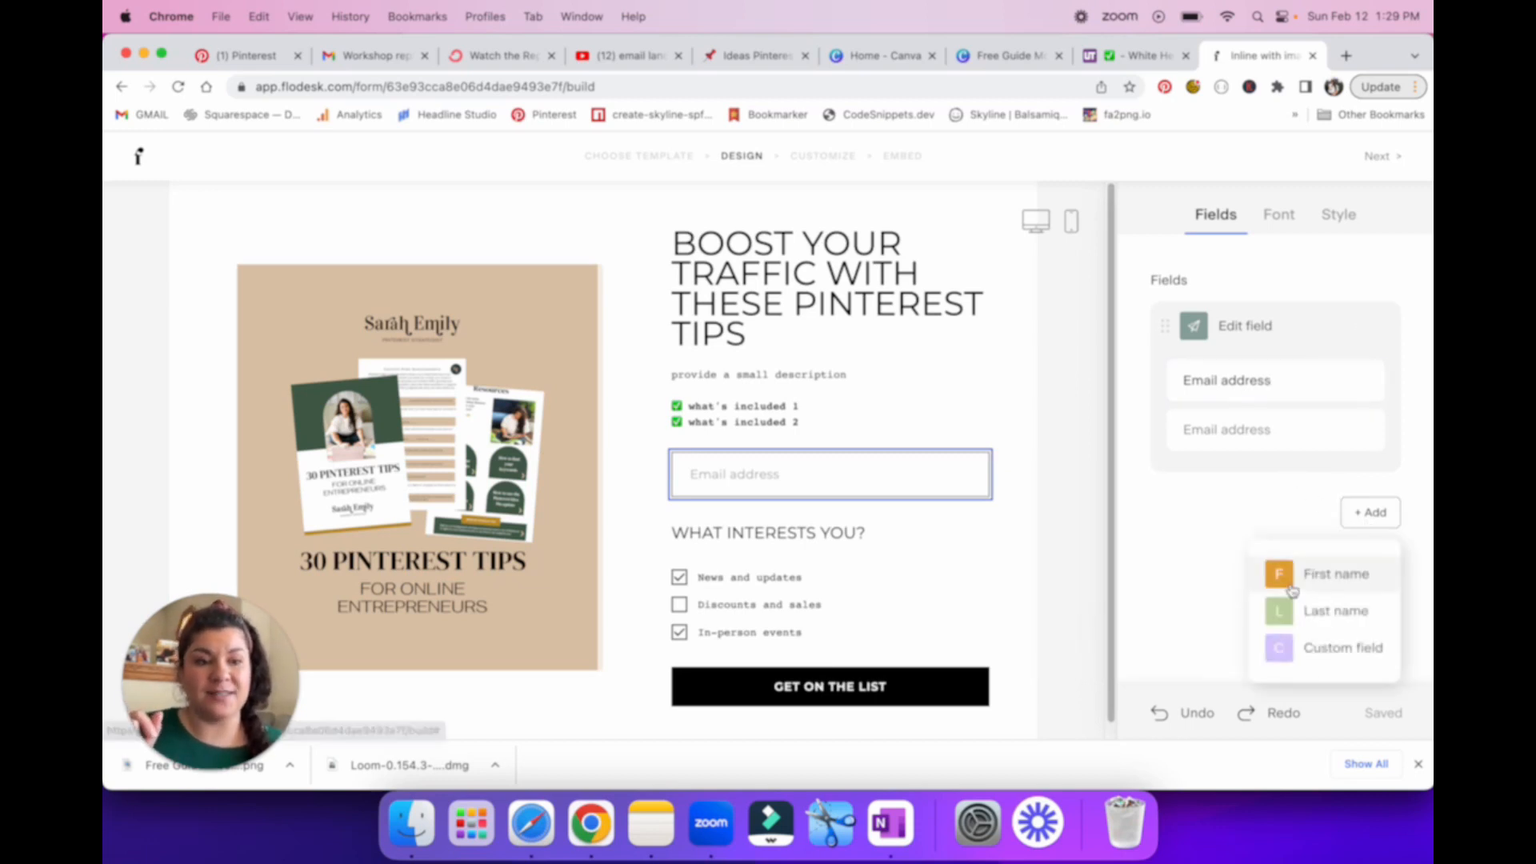
left_click(1347, 594)
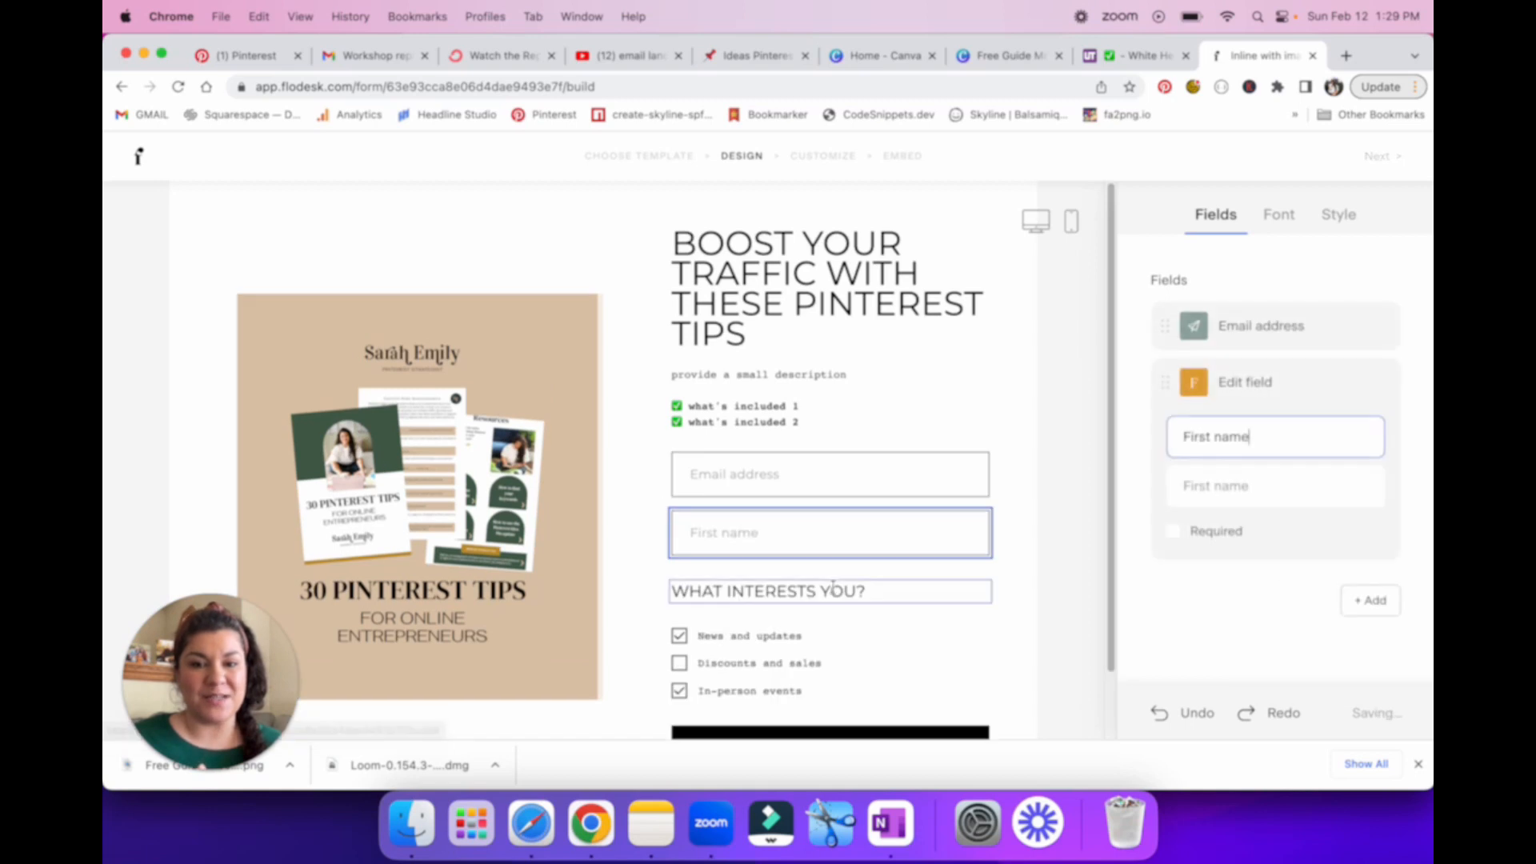
left_click_drag(1165, 381, 1165, 320)
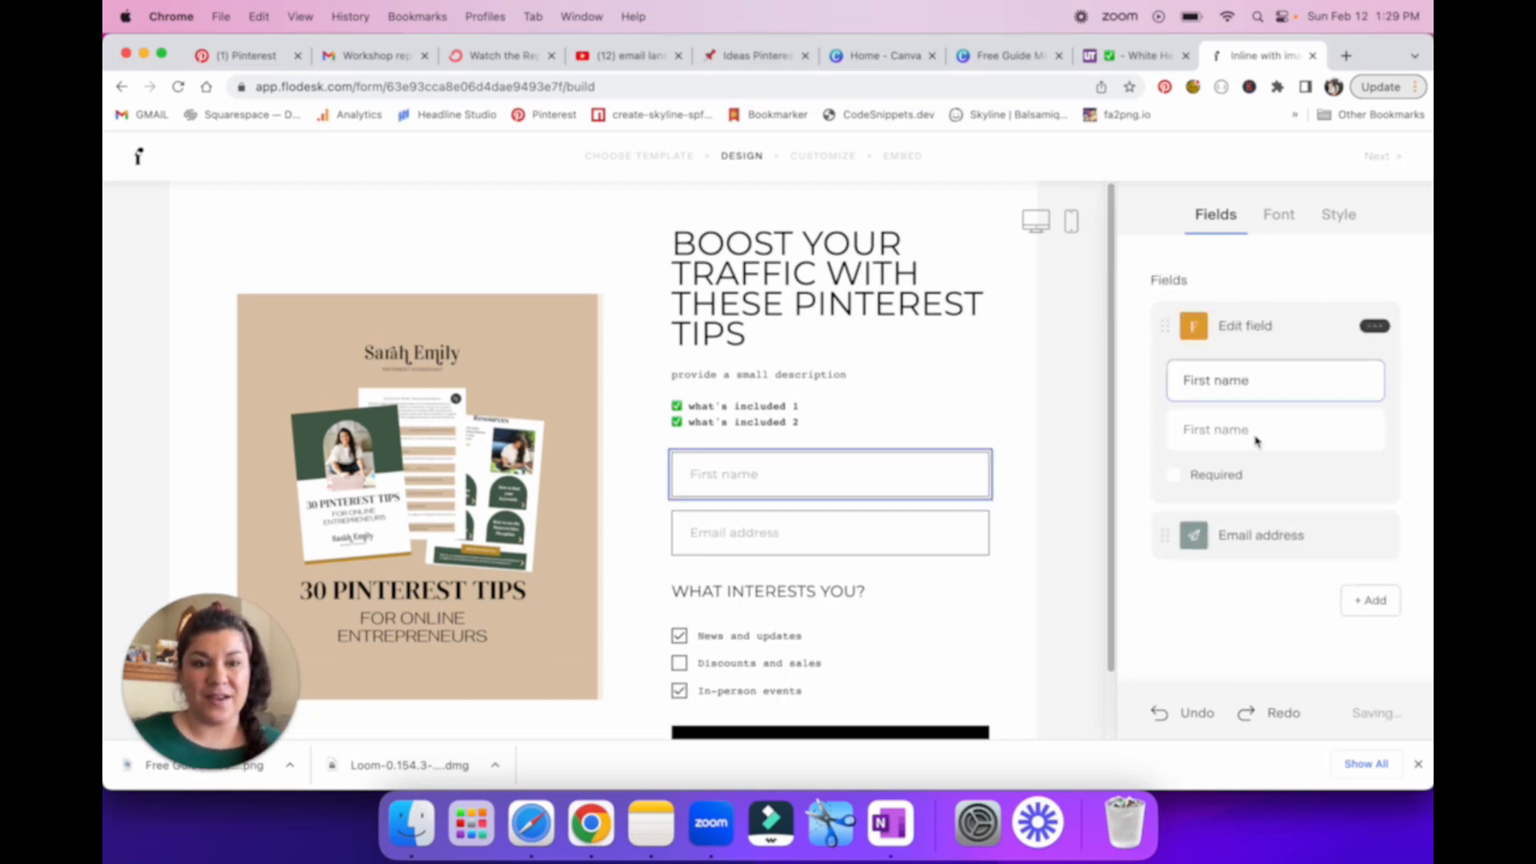
Step: Move the First name field below the Email address field and back above it
left_click(1245, 378)
left_click(1374, 326)
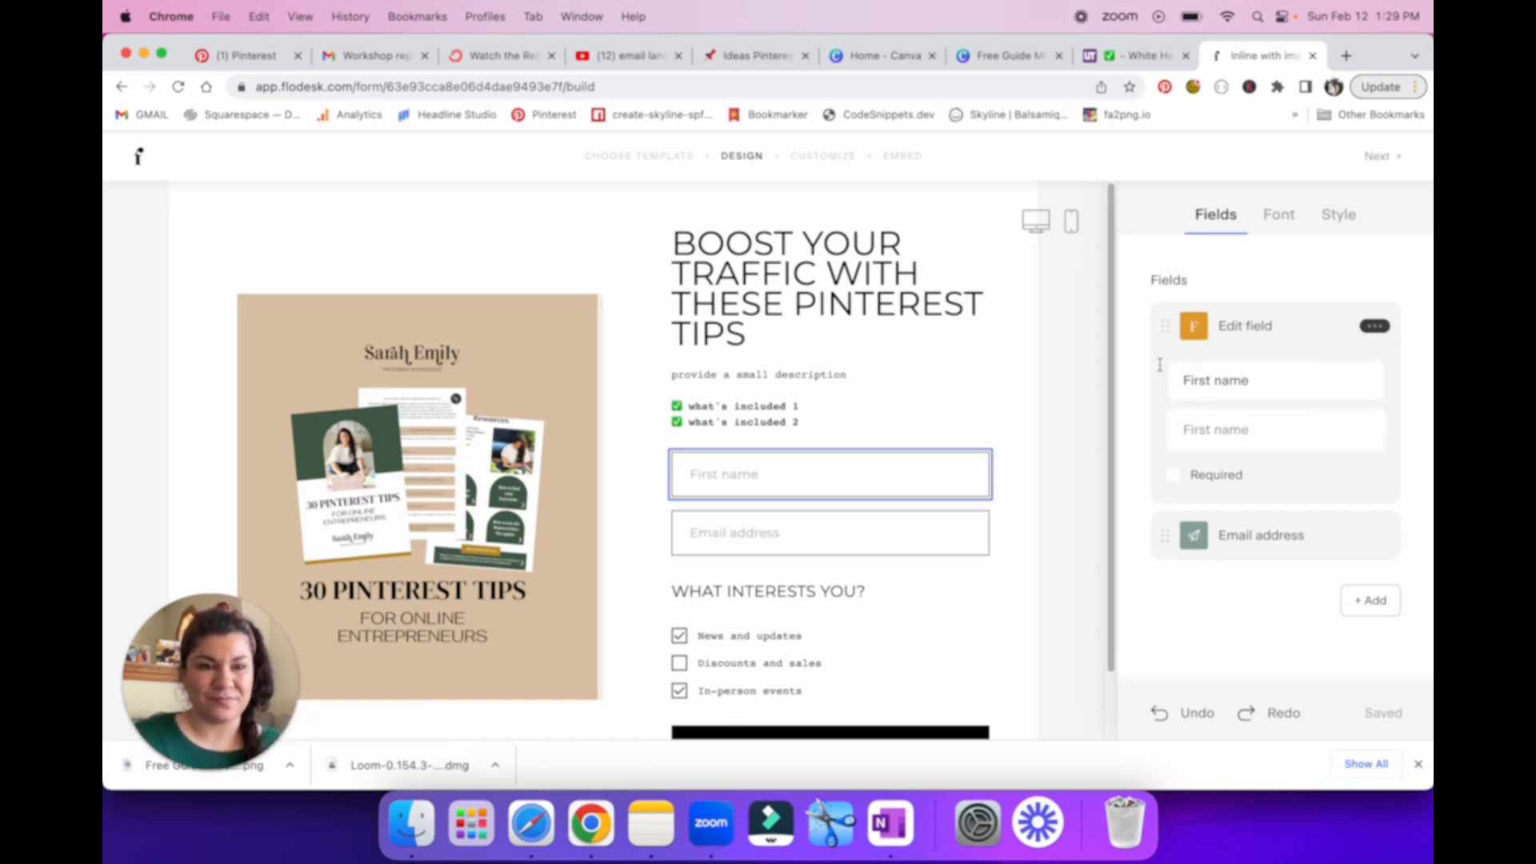
left_click_drag(1165, 326, 1188, 579)
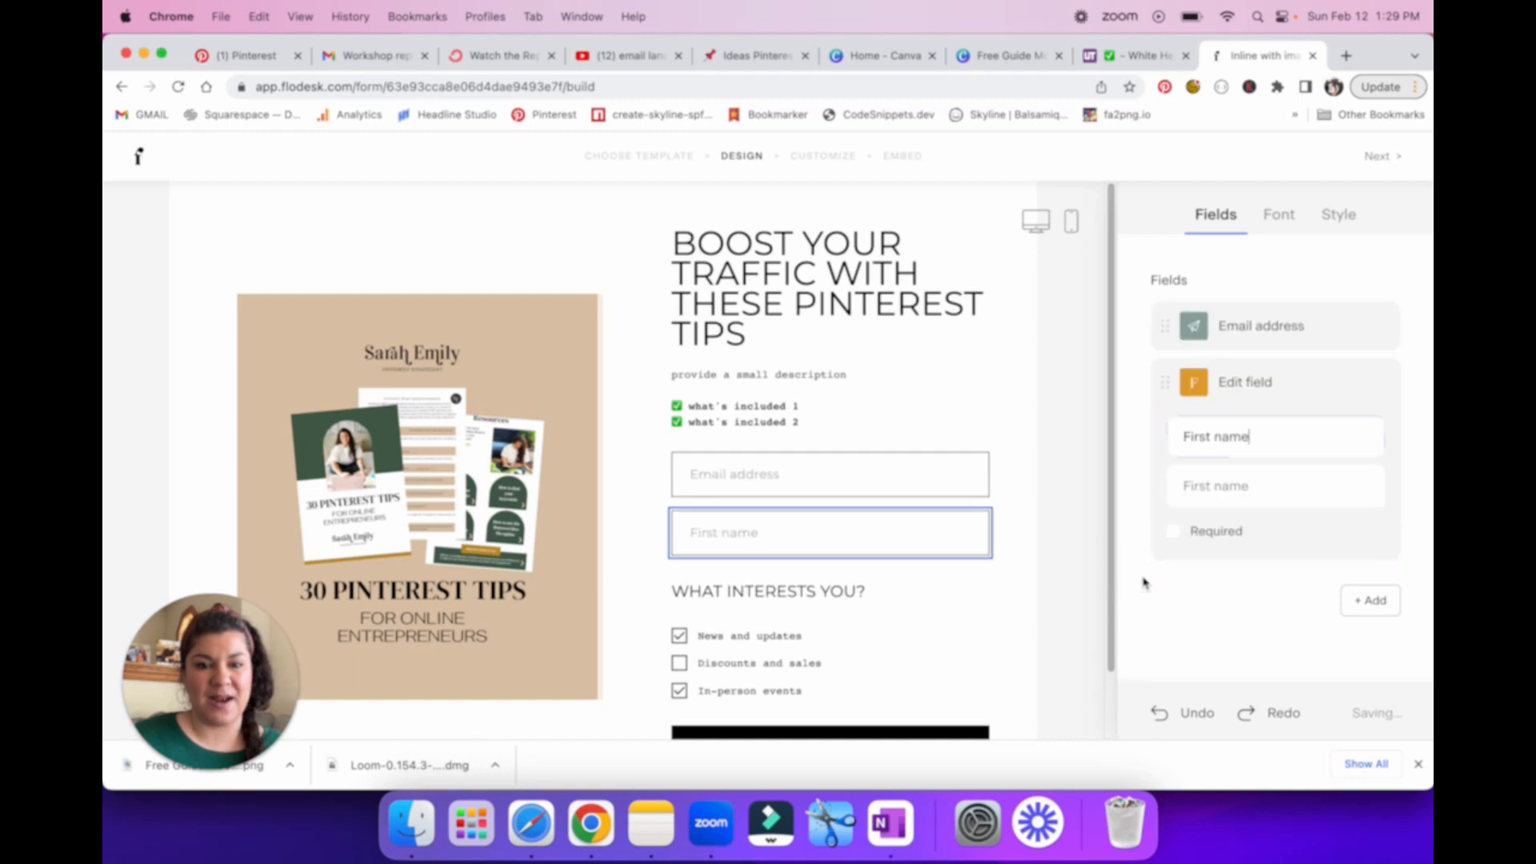
left_click_drag(1164, 392, 1167, 302)
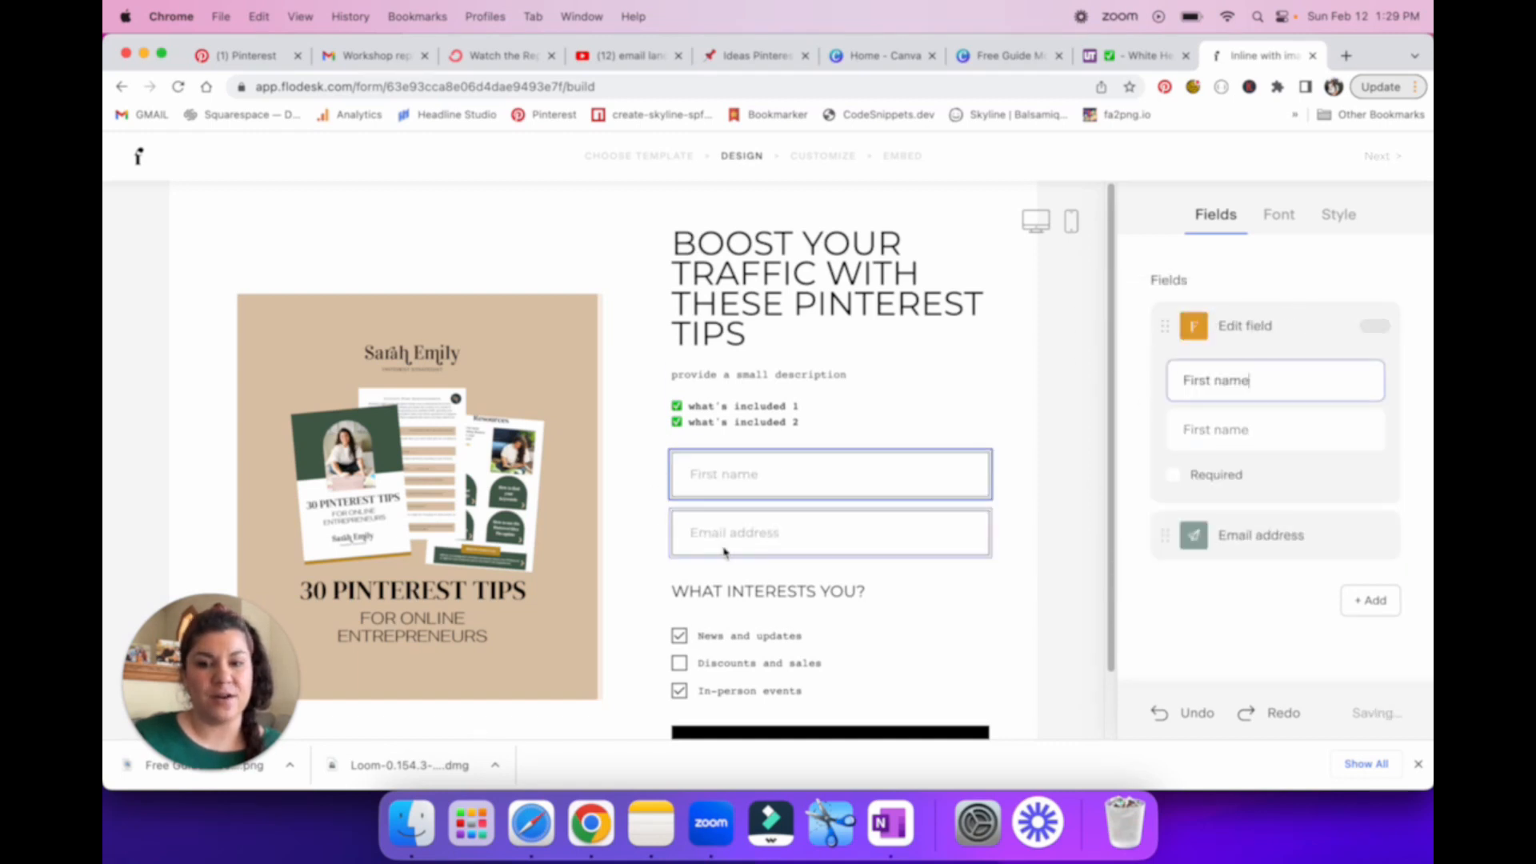
Step: Make the form's First name field required
left_click(1173, 474)
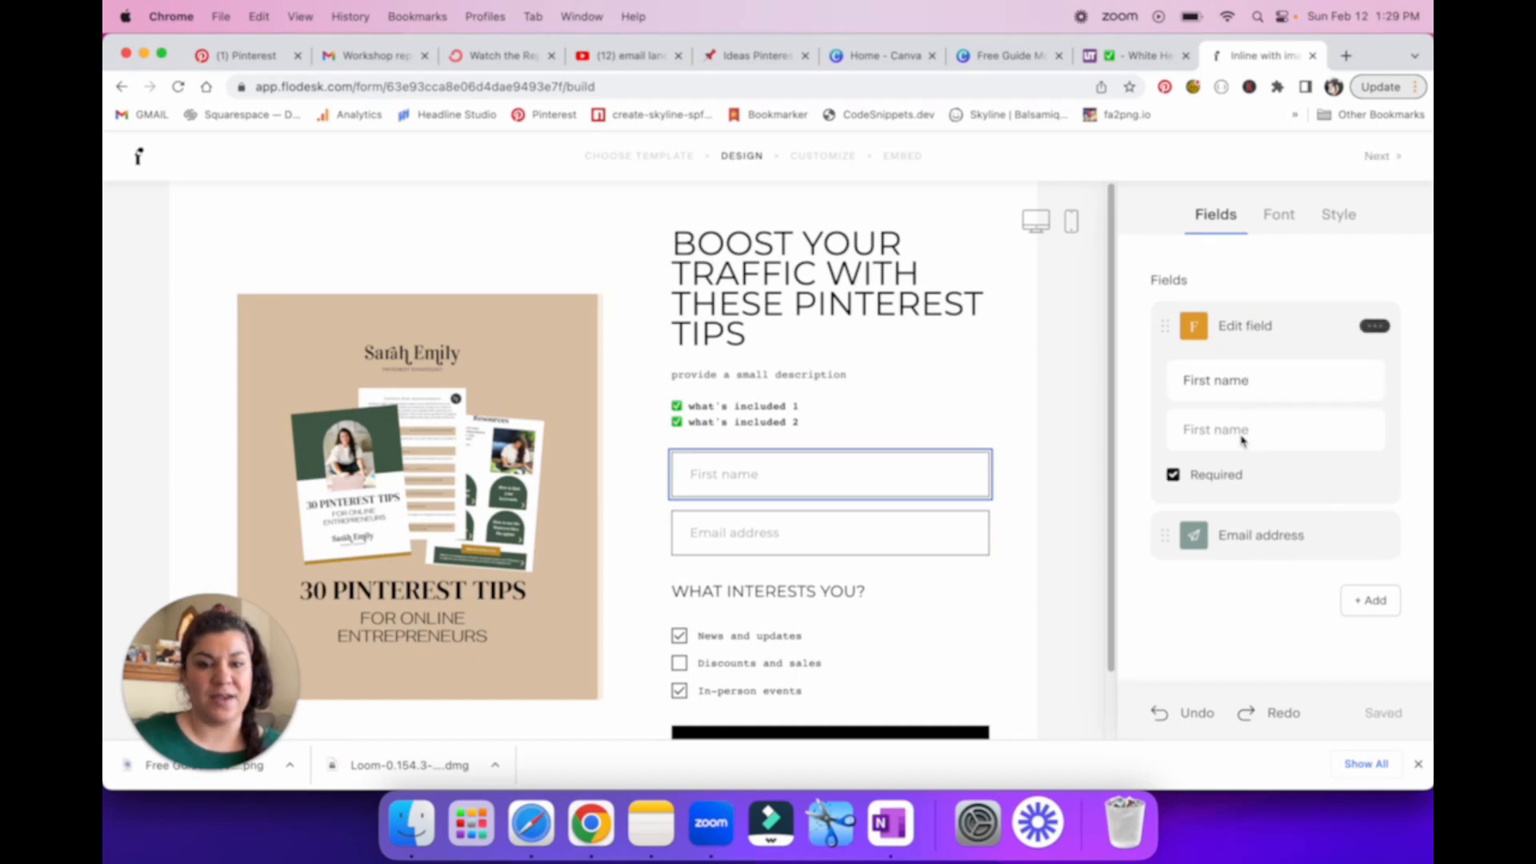
Step: Turn the form's subscriber Preferences section off and back on
left_click(1245, 541)
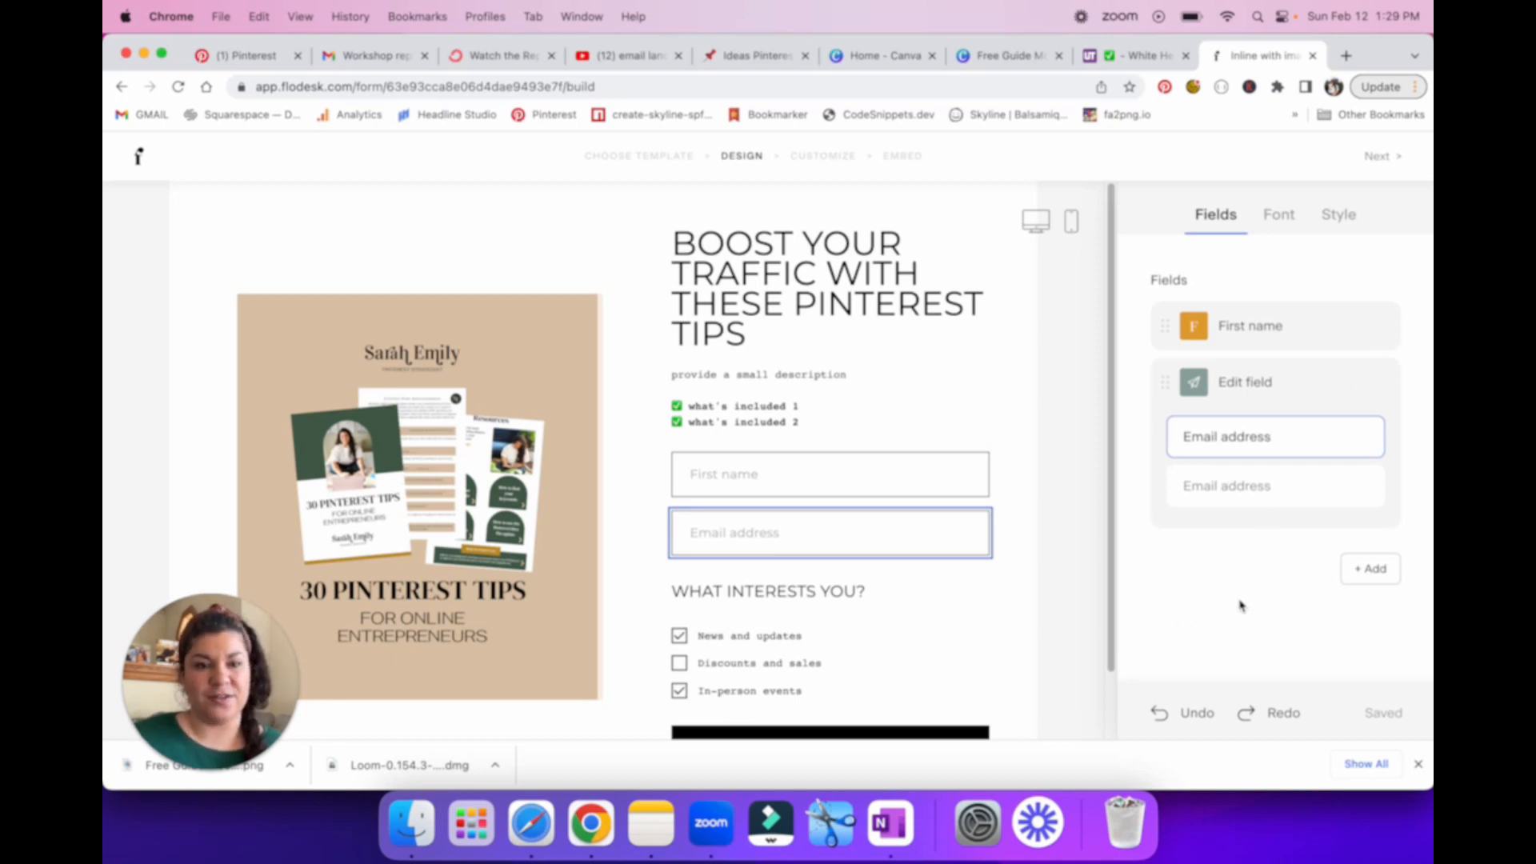
left_click(880, 636)
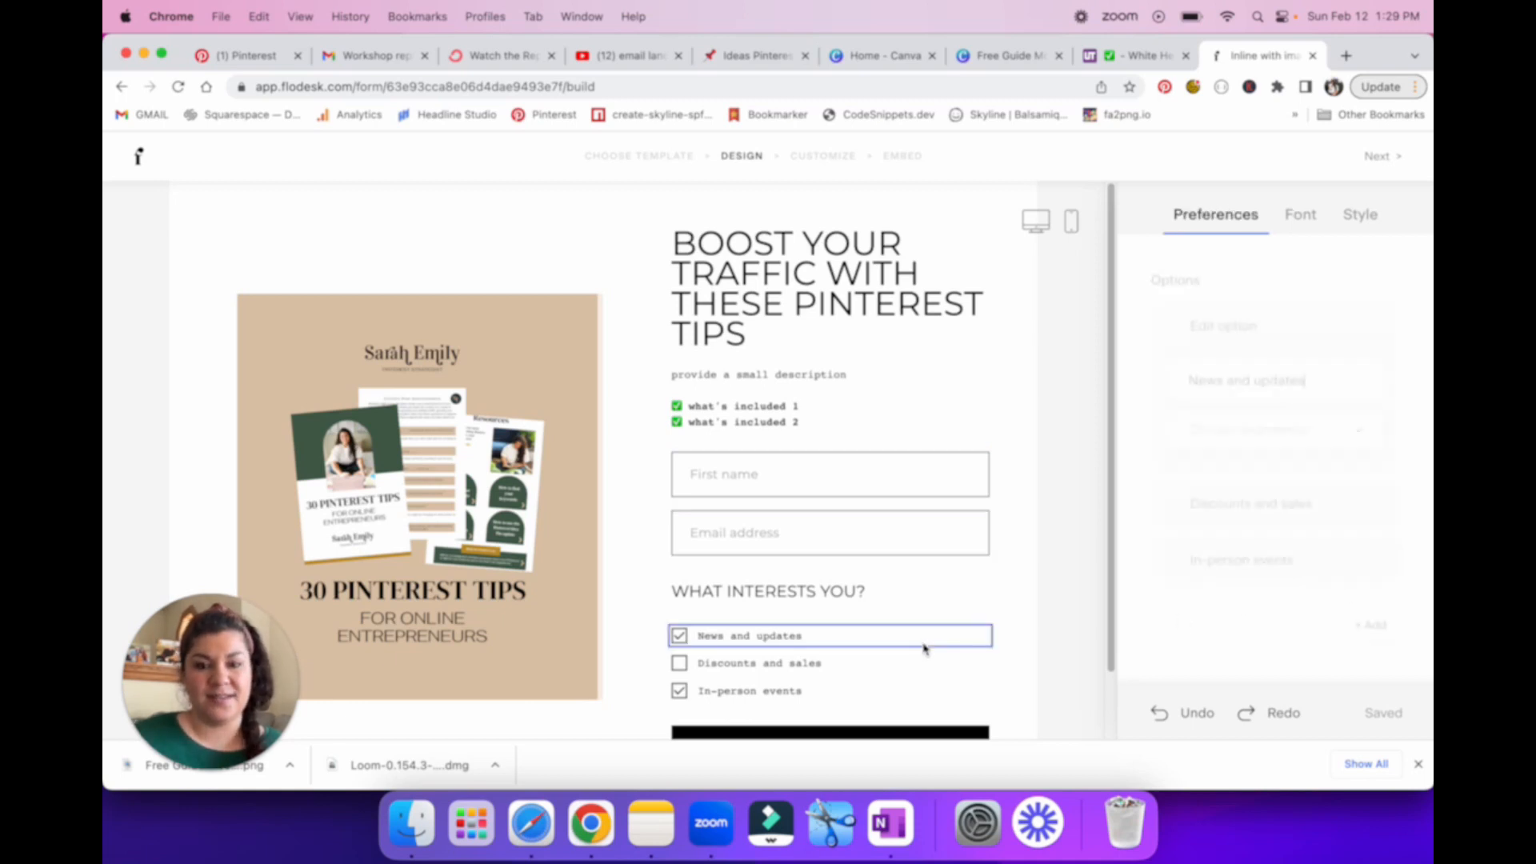
left_click(861, 594)
left_click(1020, 521)
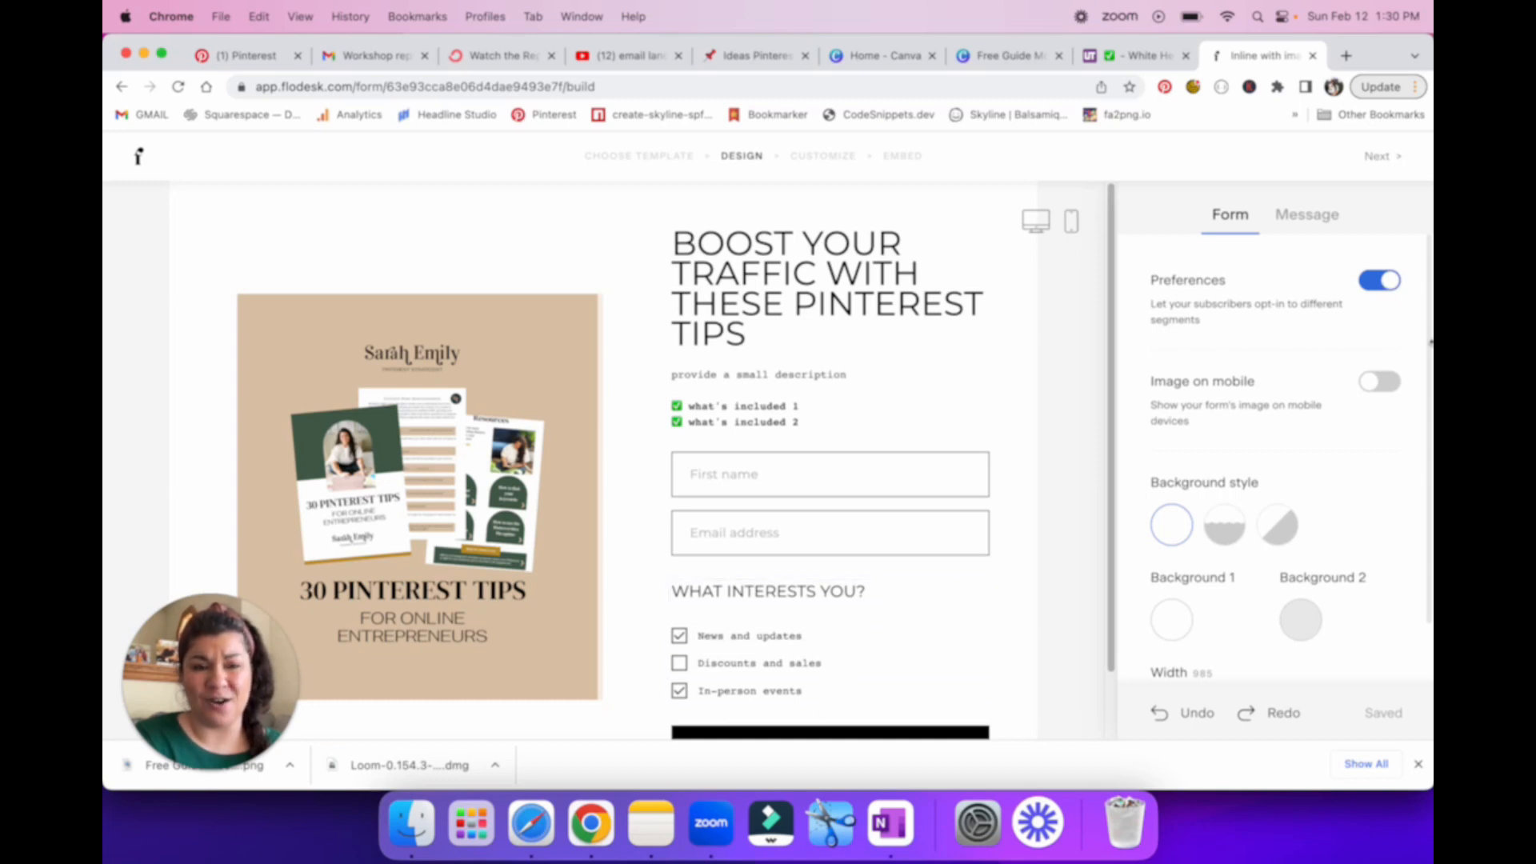
left_click(1378, 290)
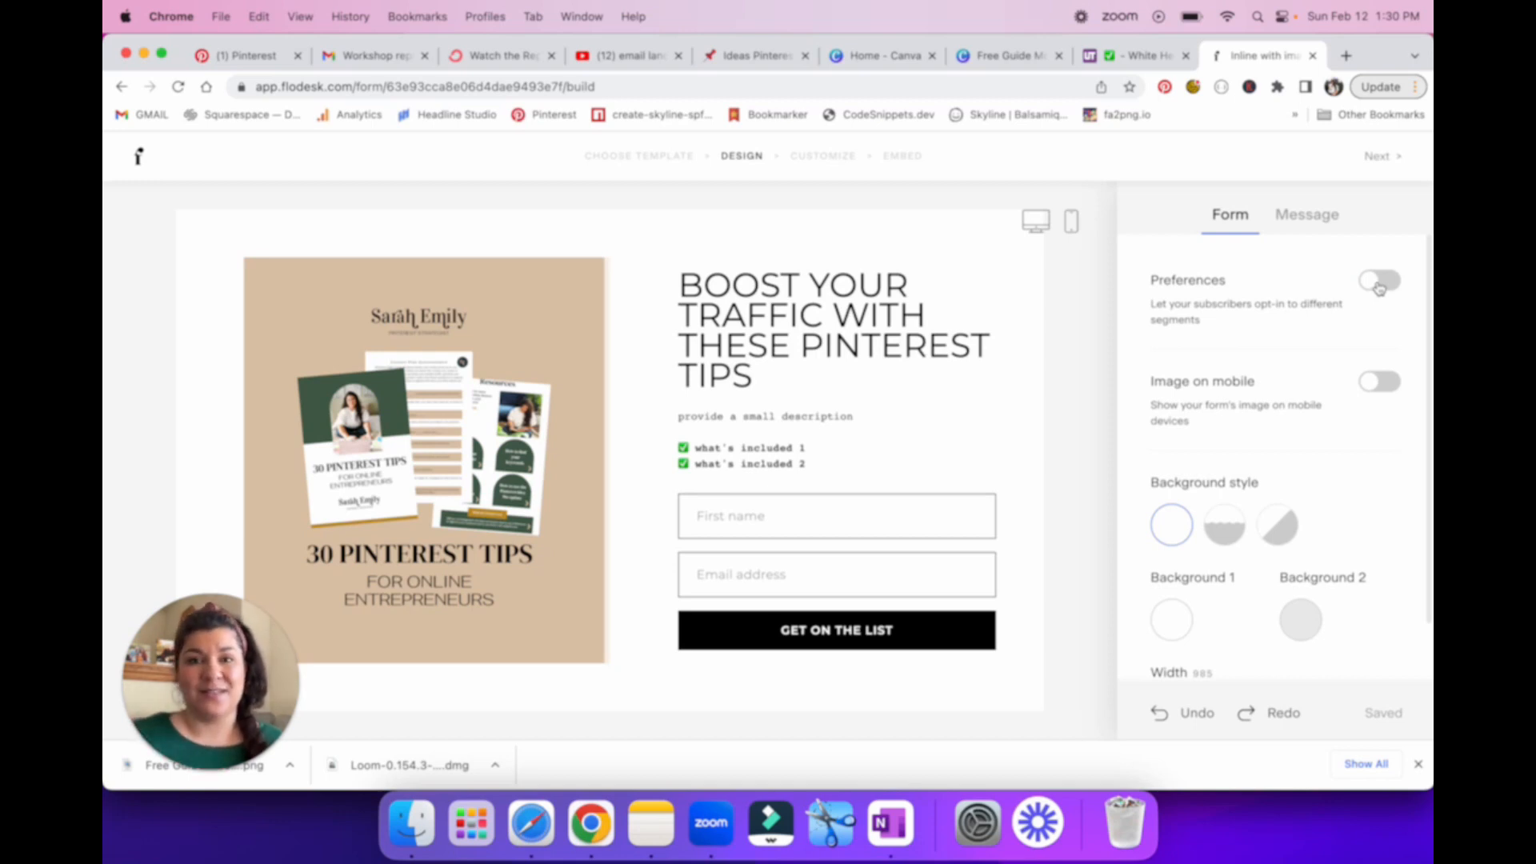
left_click(1378, 289)
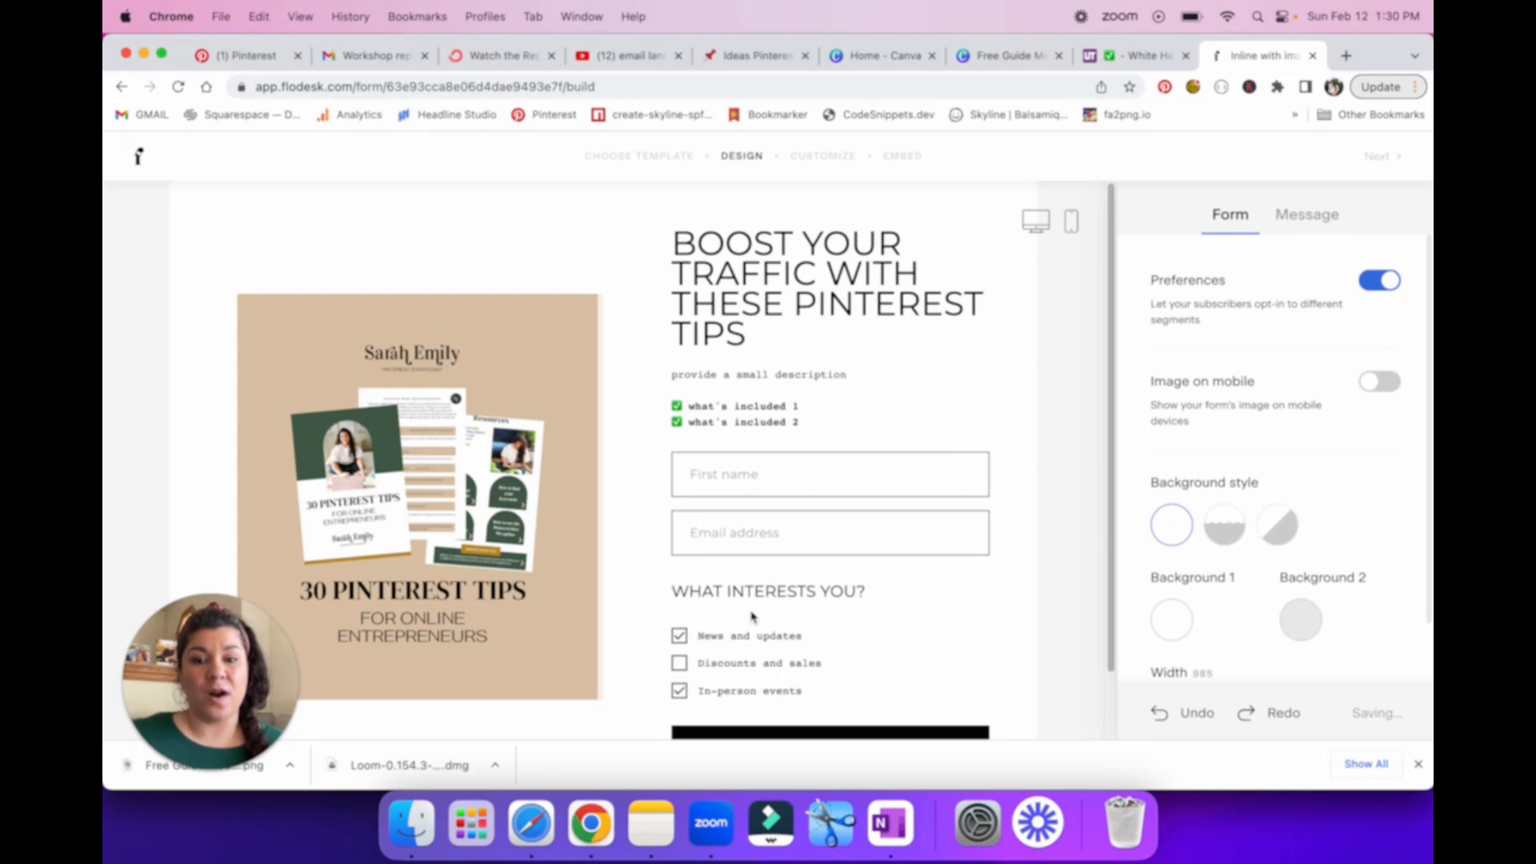
Step: Replace the preferences heading with "TELL ME MORE ABOUT YOUR BIZ?"
left_click(810, 594)
left_click_drag(867, 594, 659, 606)
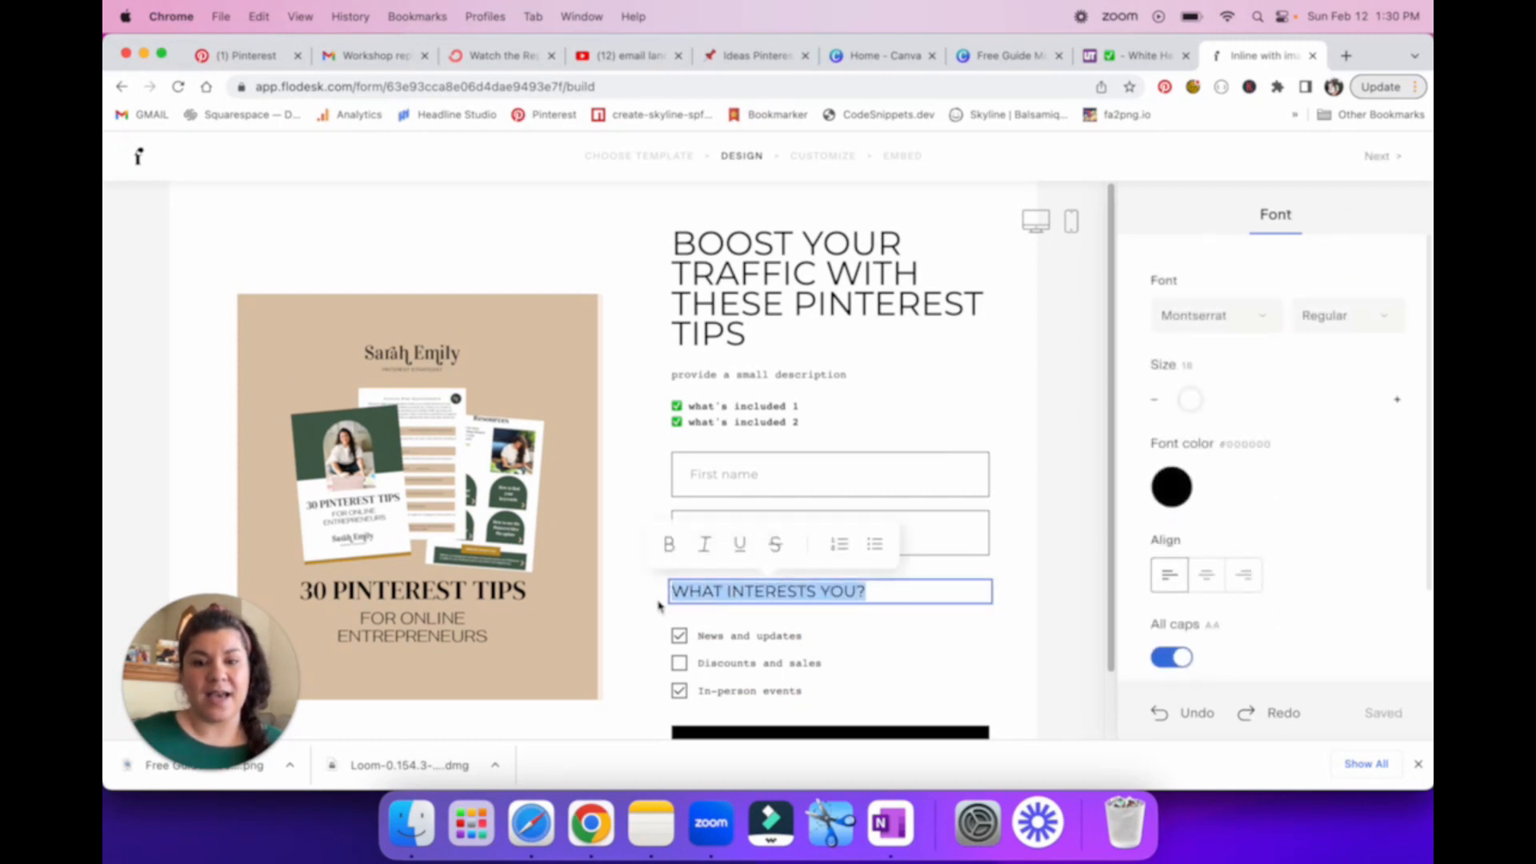
type("TELL ")
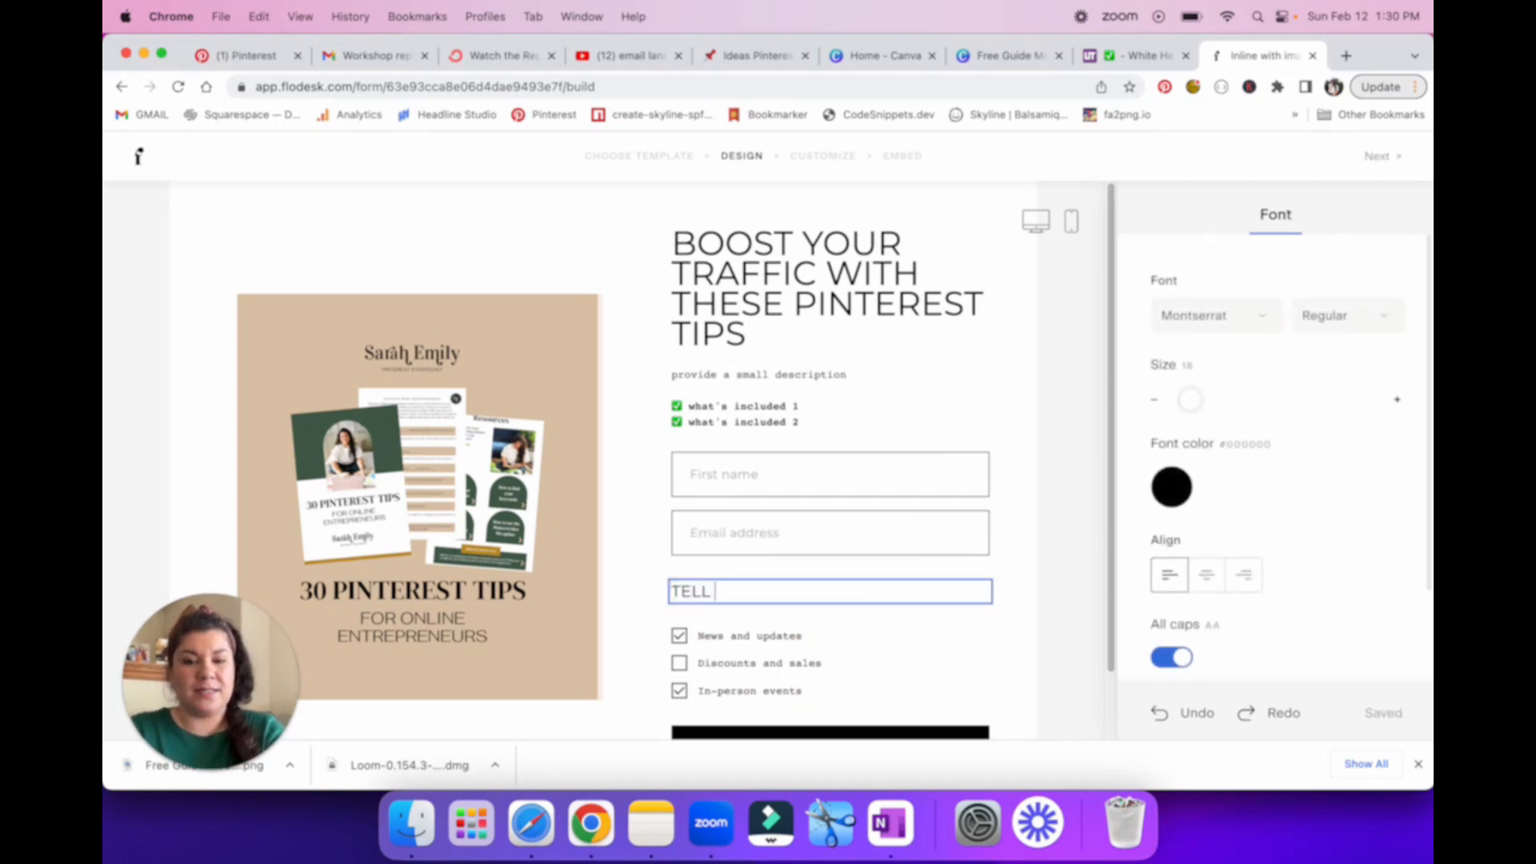
type("ME MORE ABOUT YOU")
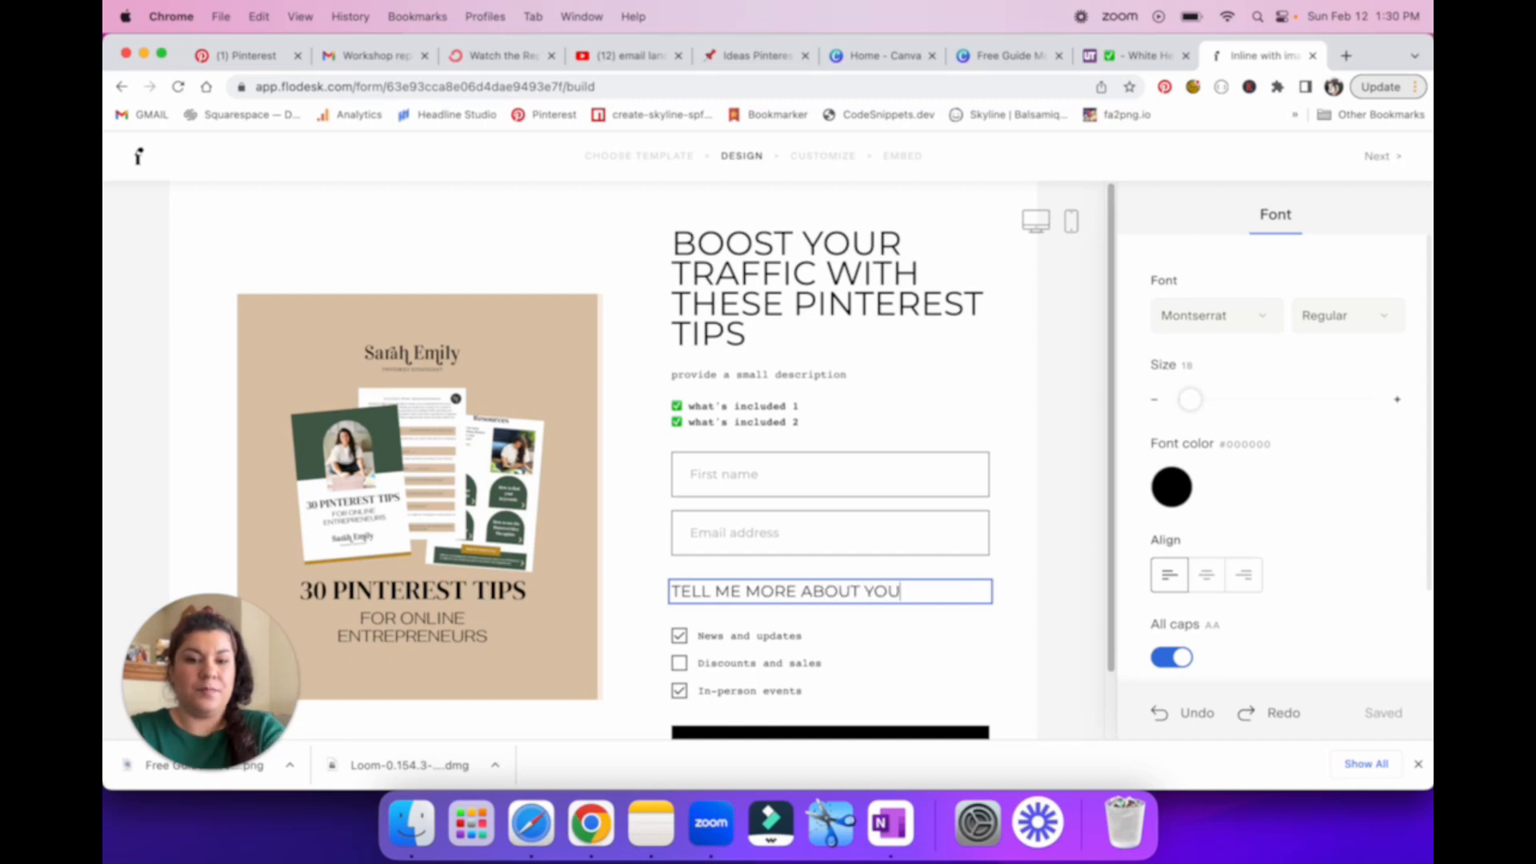
type("R BIZ?")
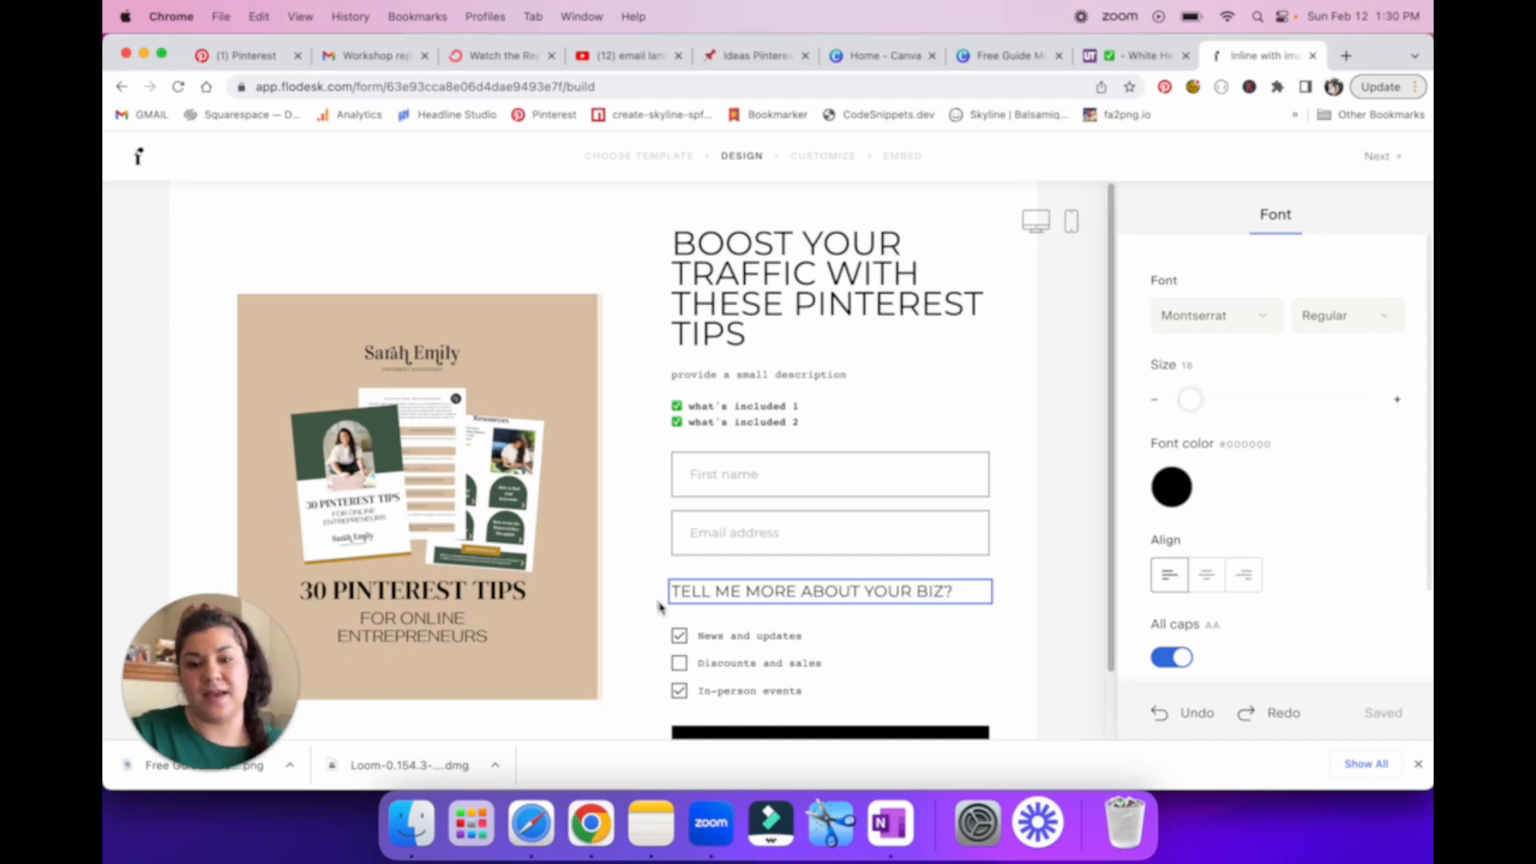
Step: Rename the first preference option, "News and updates", as "ecom"
left_click(743, 646)
left_click_drag(802, 638, 695, 647)
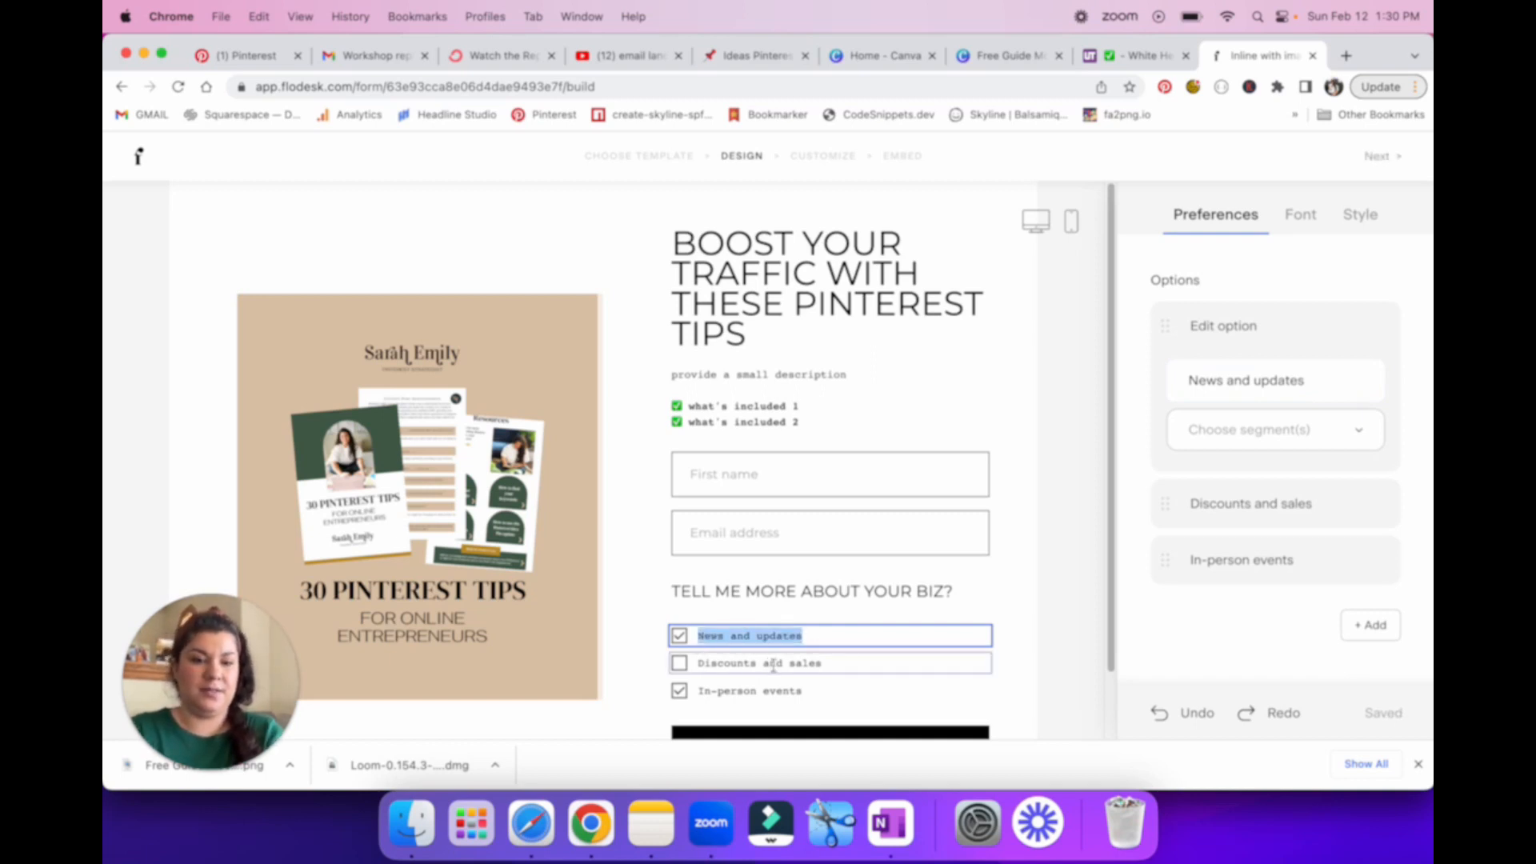
left_click_drag(1360, 384, 1183, 389)
type("ecom")
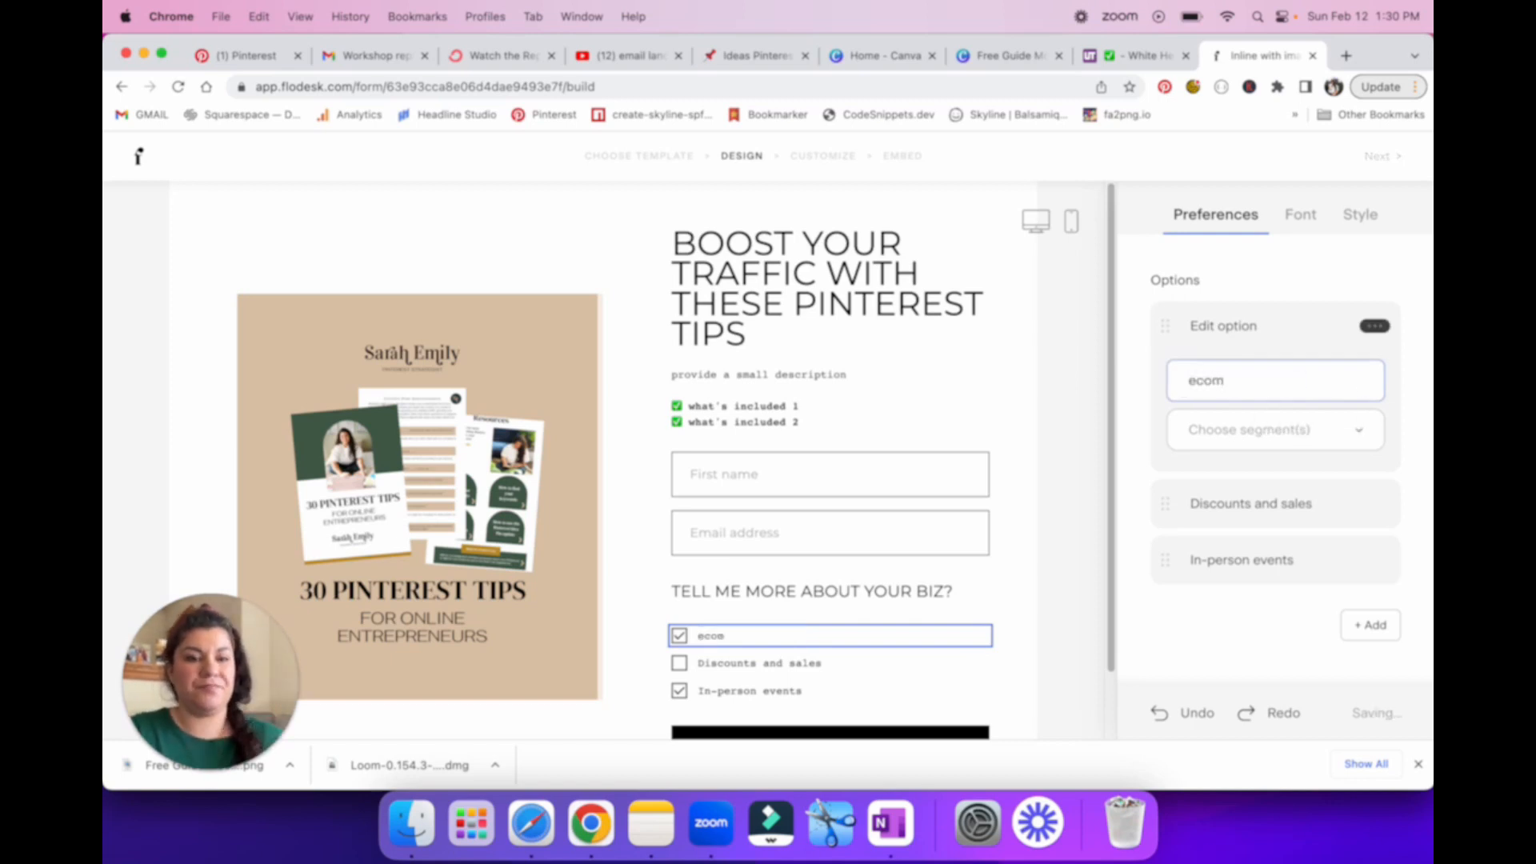
Step: Rename the second preference option, "Discounts and sales", as "social media only"
left_click(1201, 492)
left_click_drag(1332, 441, 1173, 448)
left_click_drag(1335, 446, 1188, 439)
left_click(1189, 440)
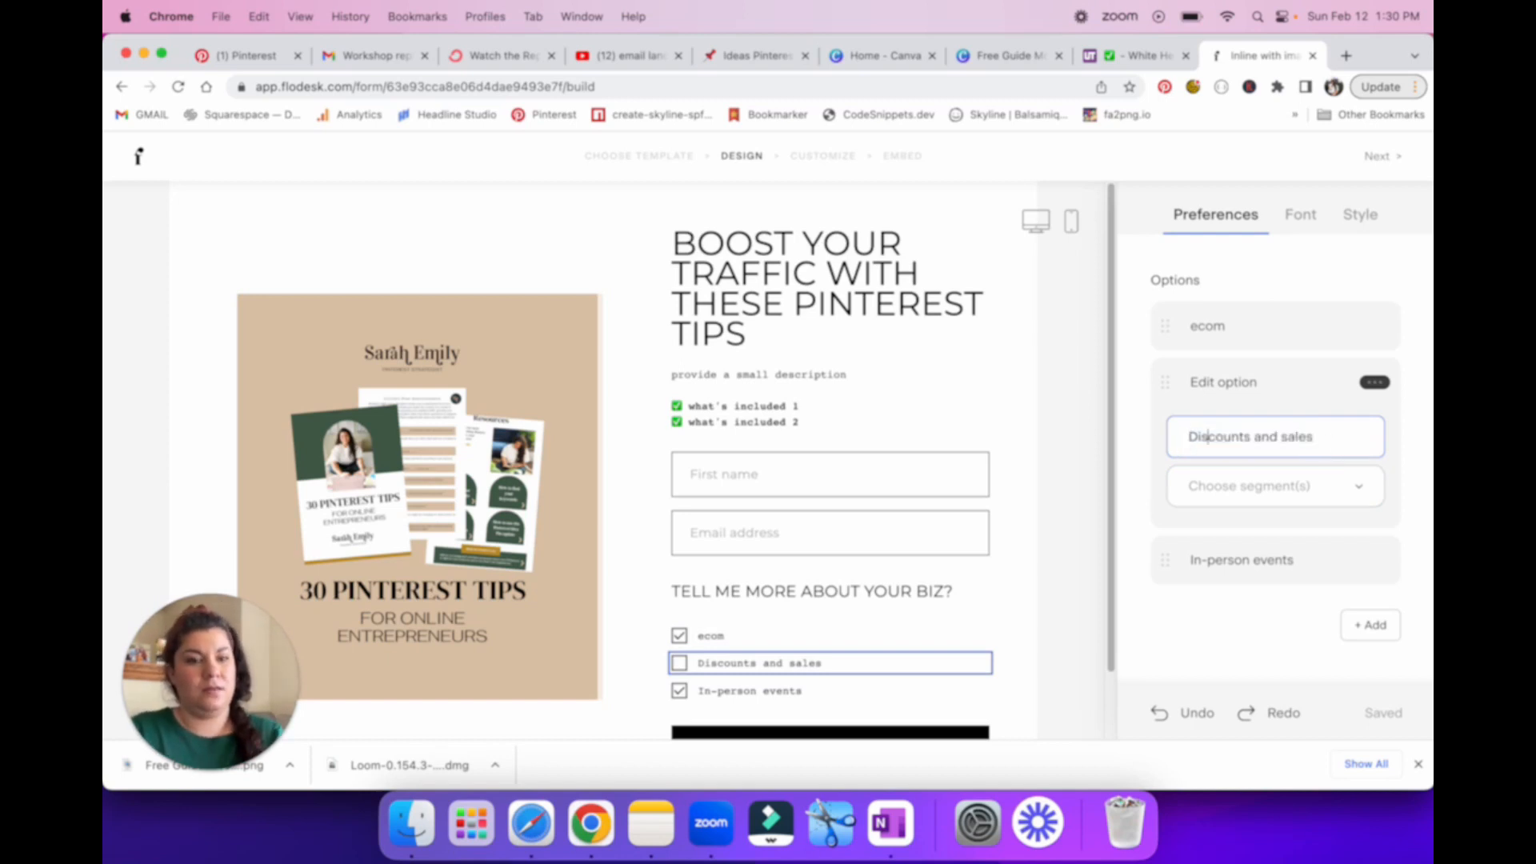
key("Right")
key("Right")
key("Right")
key("Right")
key("Right")
key("Right")
key("Right")
key("Right")
key("Right")
key("Right")
key("BackSpace")
key("BackSpace")
key("BackSpace")
key("BackSpace")
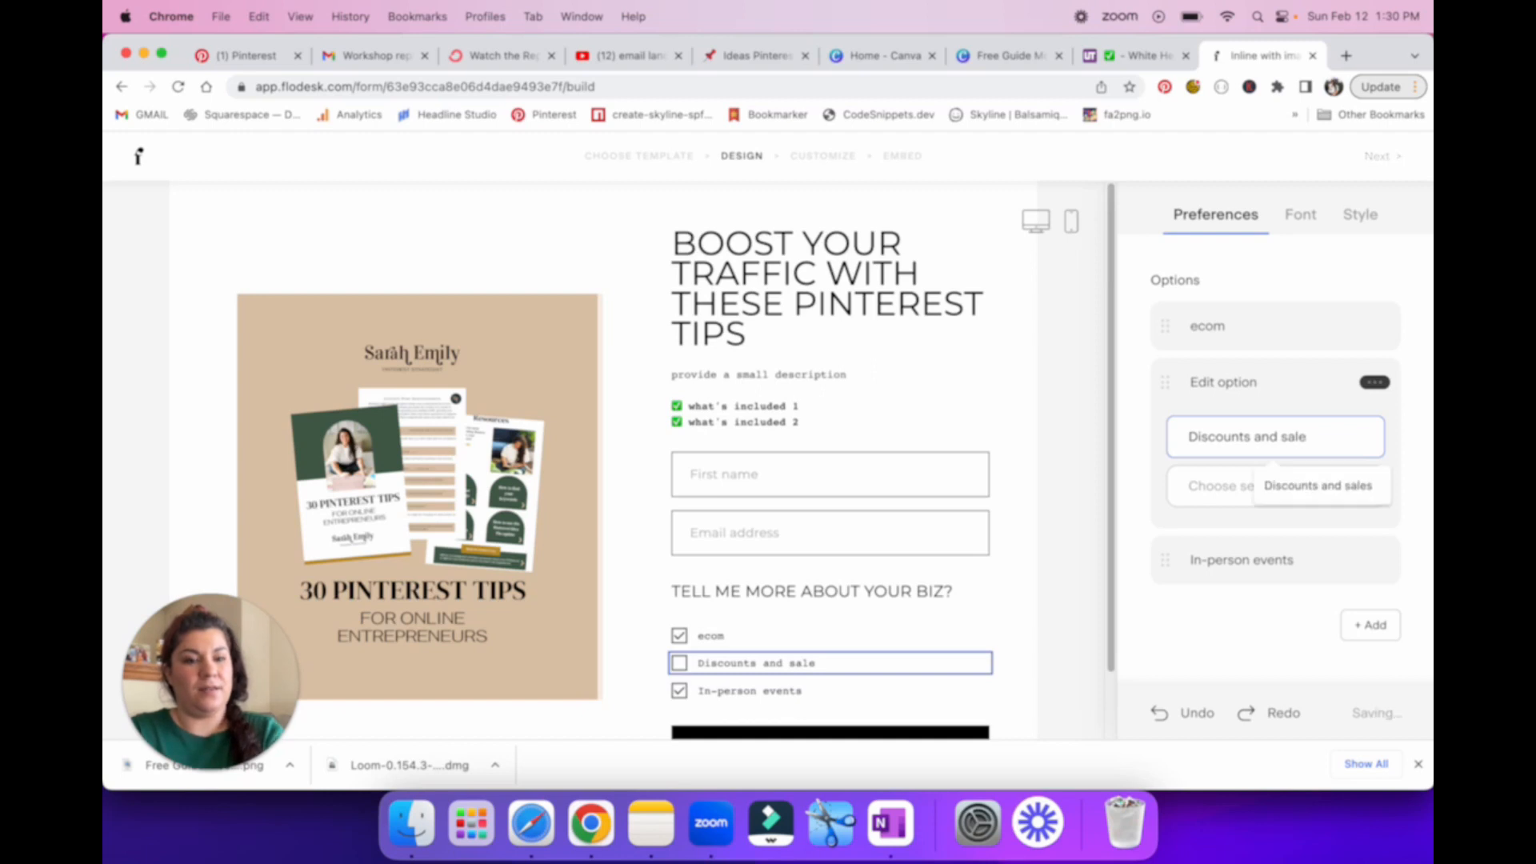
key("BackSpace")
key("BackSpace")
key("BackSpace")
key("BackSpace")
key("BackSpace")
key("BackSpace")
key("BackSpace")
key("BackSpace")
key("BackSpace")
key("BackSpace")
key("BackSpace")
key("BackSpace")
key("BackSpace")
key("BackSpace")
key("BackSpace")
type("s")
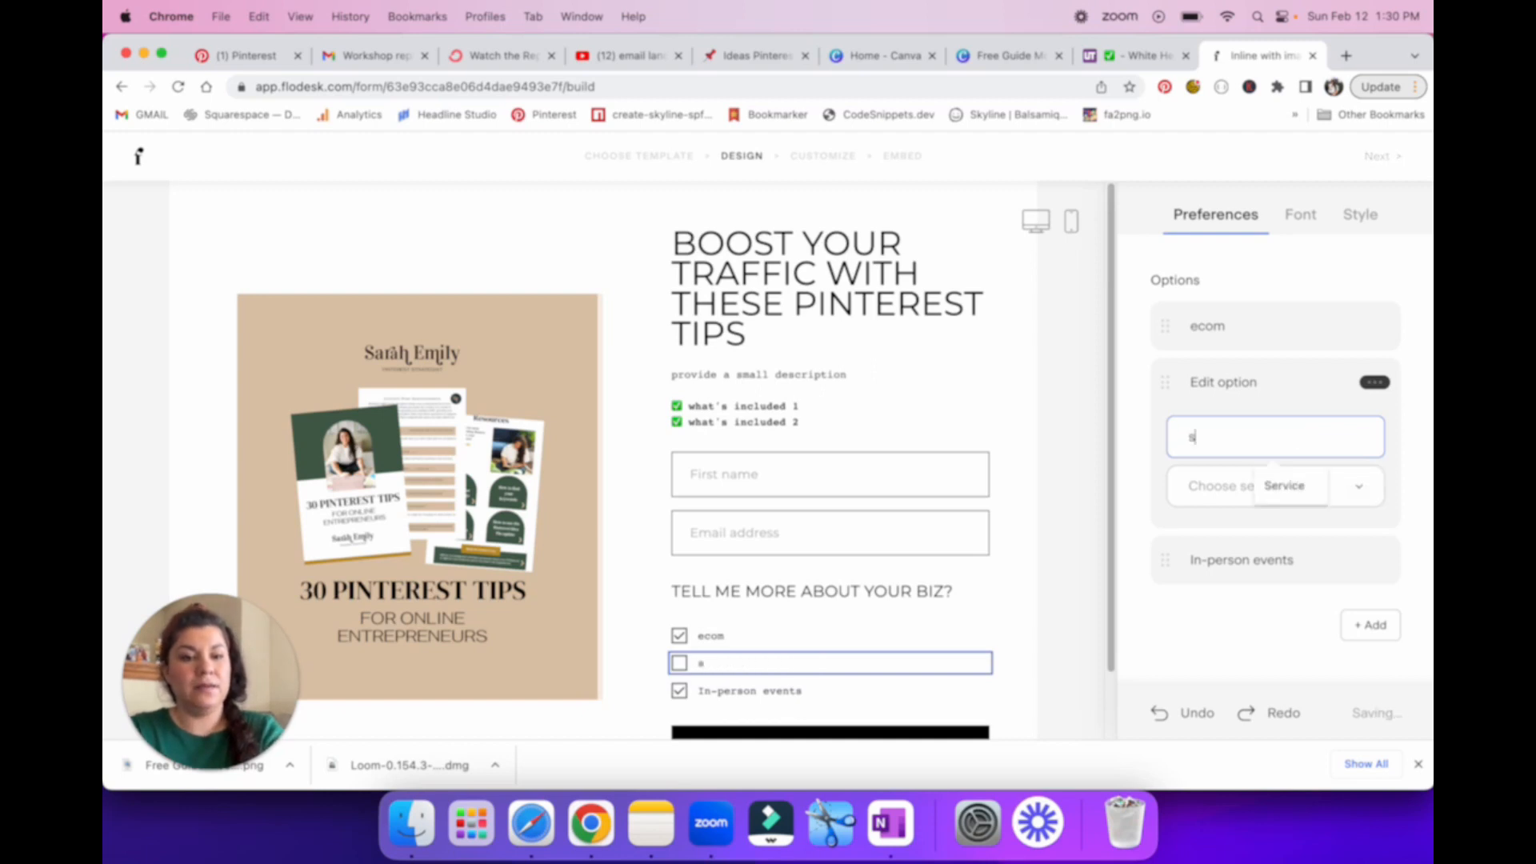
type("ocial media only")
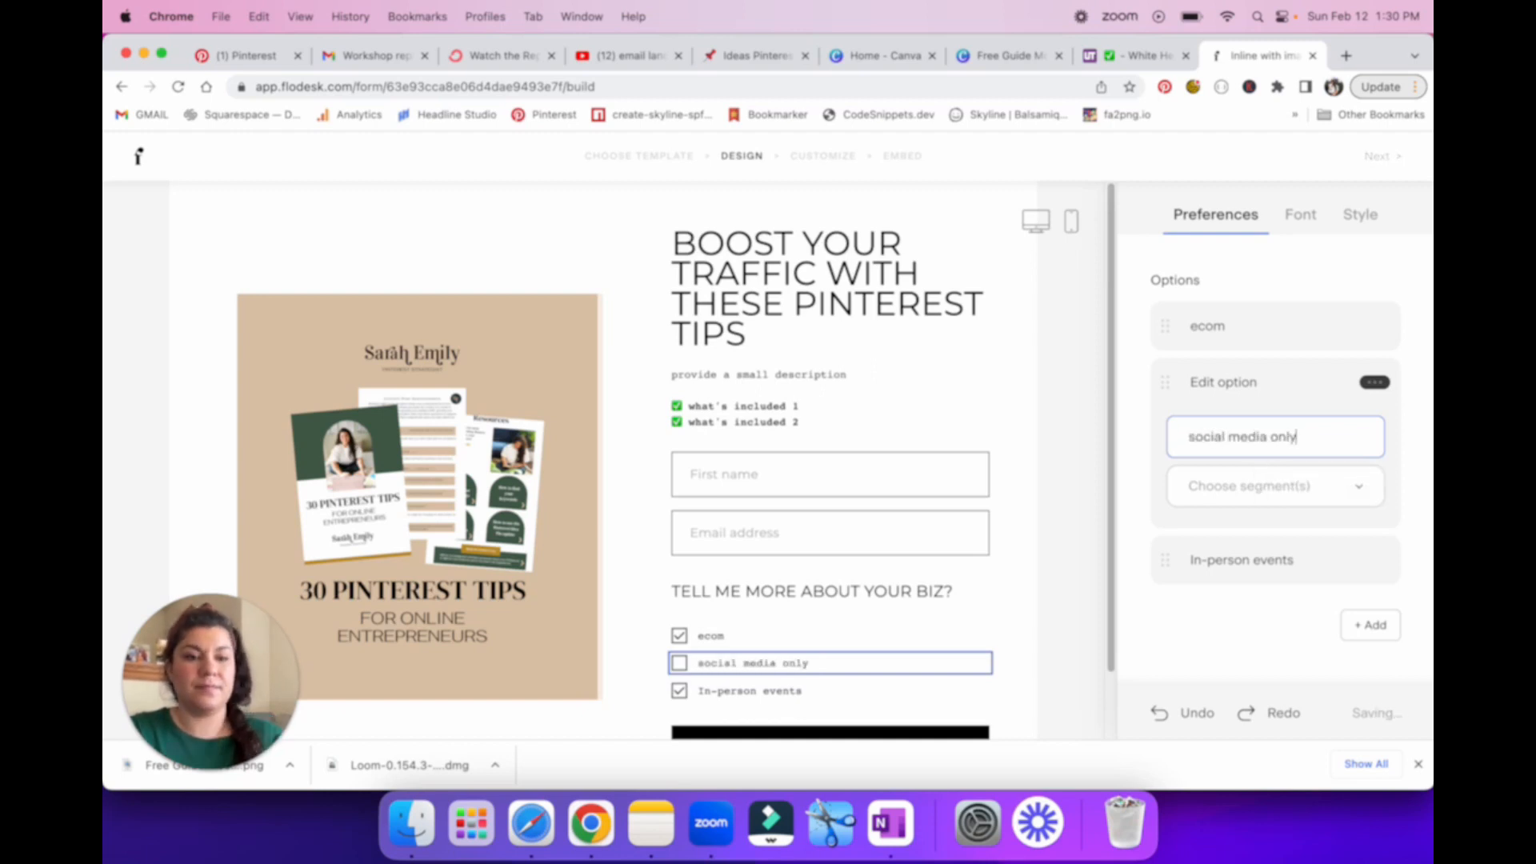
Step: Rename the third preference option, "In-person events", as "biz coach"
left_click(1236, 562)
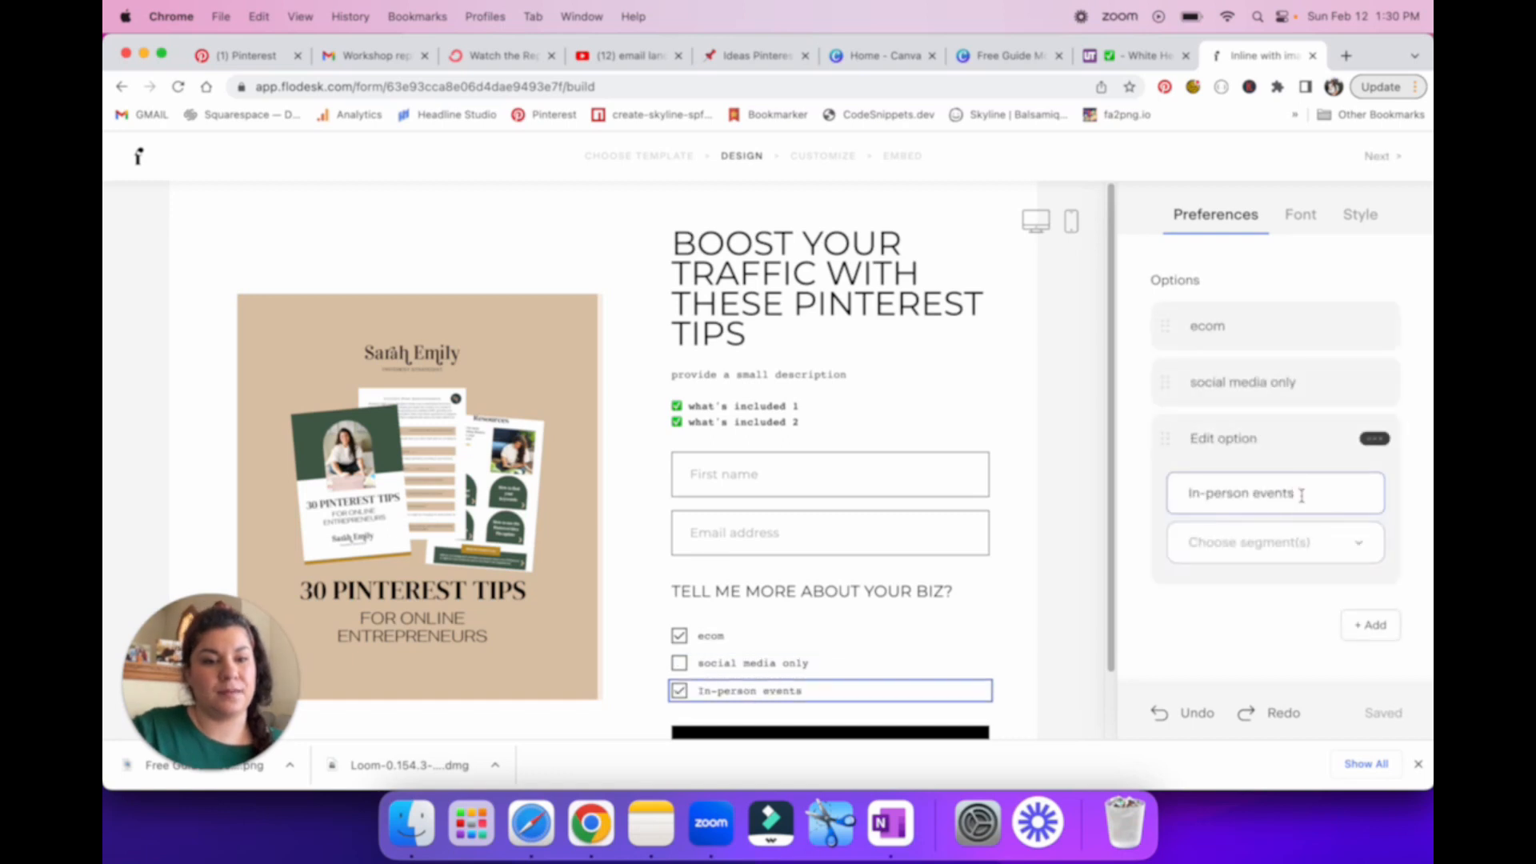
left_click_drag(1300, 492, 1192, 487)
type("biz")
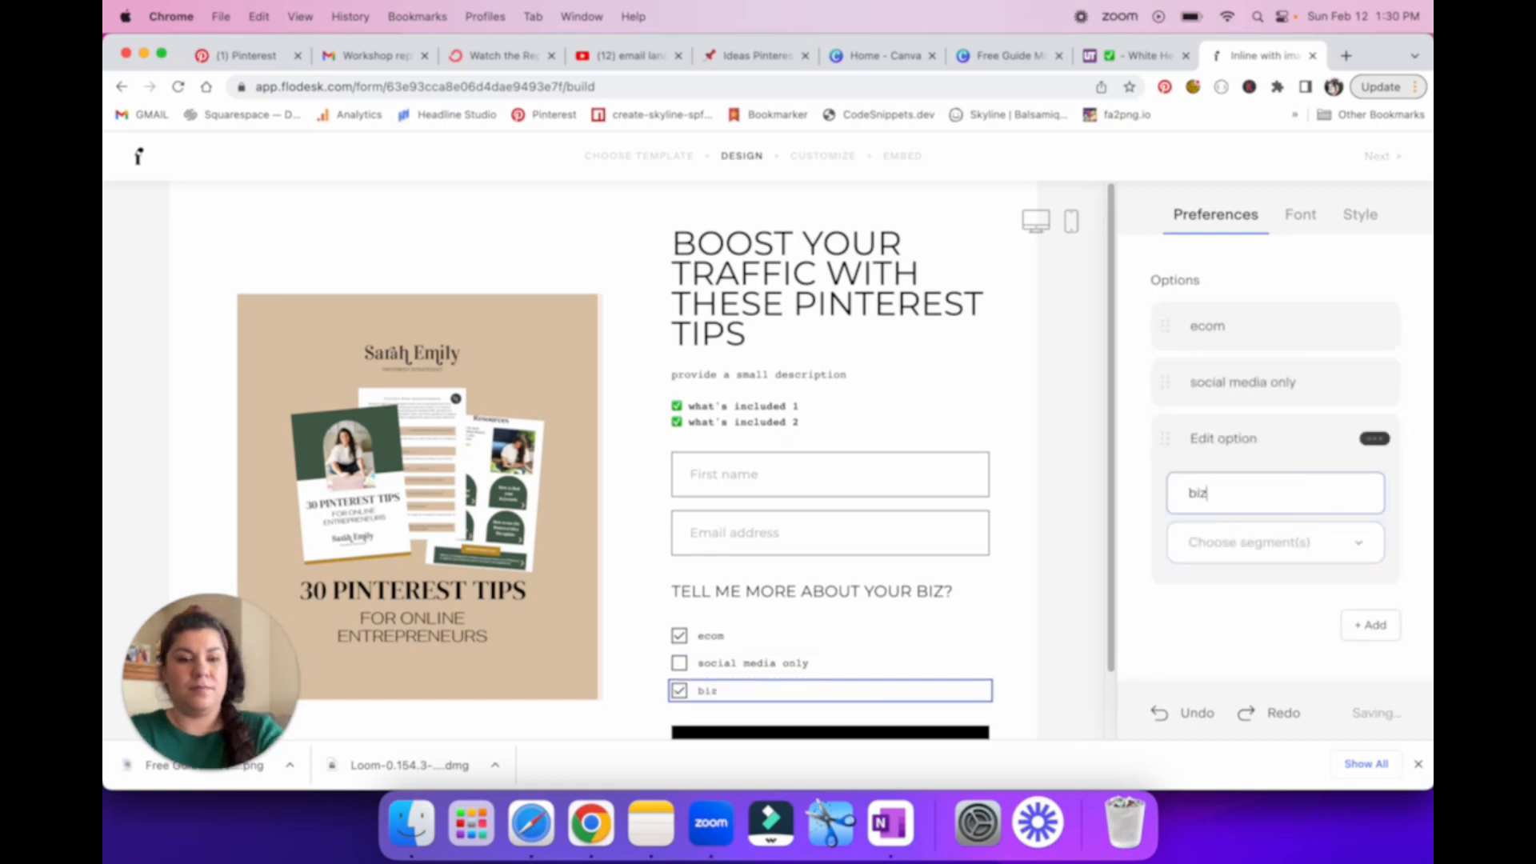
type(" coach")
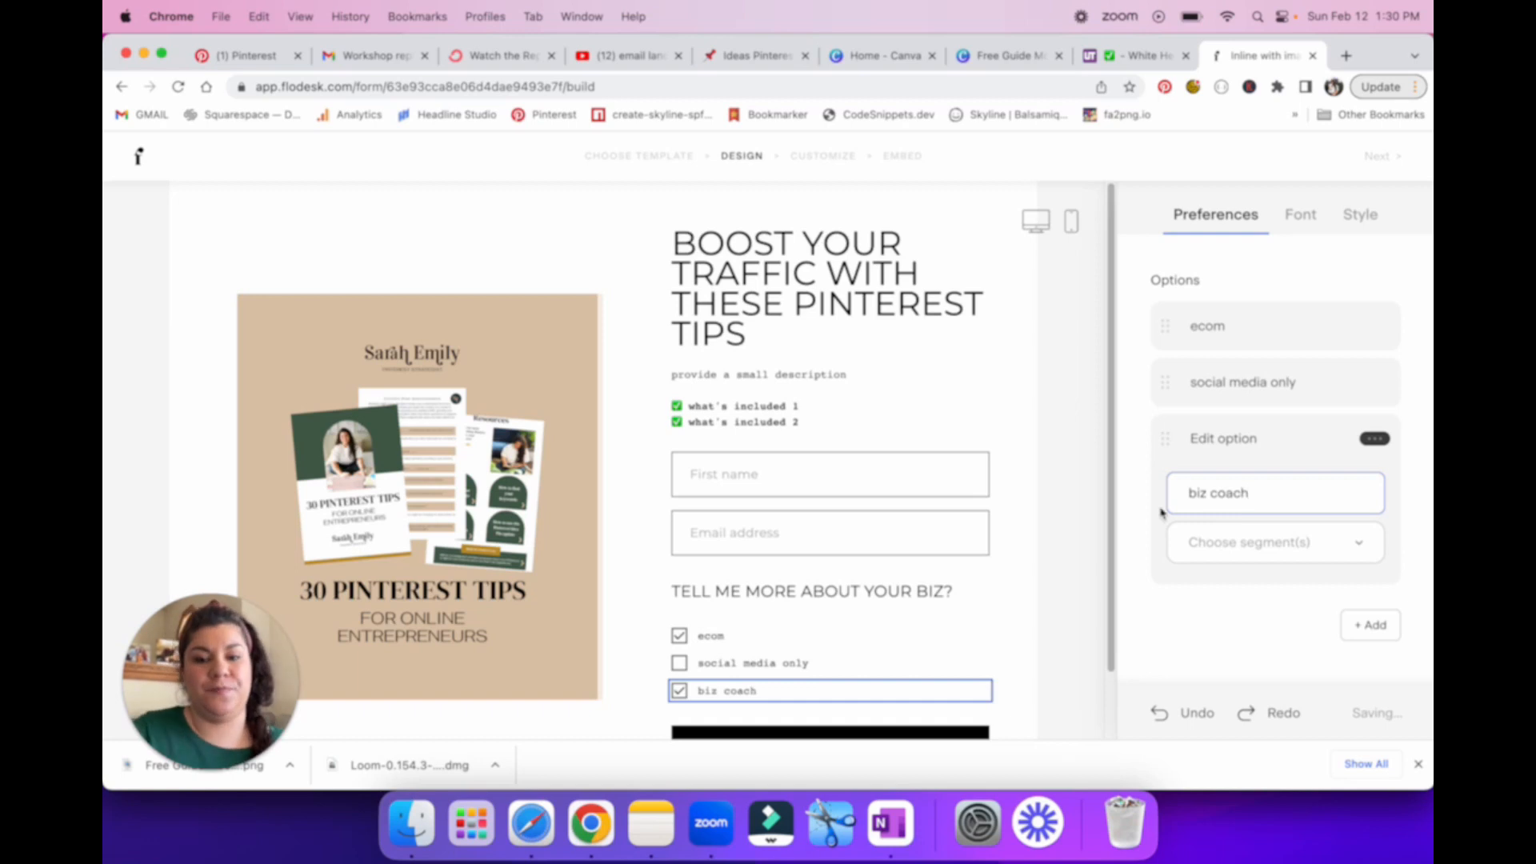
Step: Assign the "test segment" segment to the ecom preference option
scroll(884, 582, "down", 2)
left_click(1233, 336)
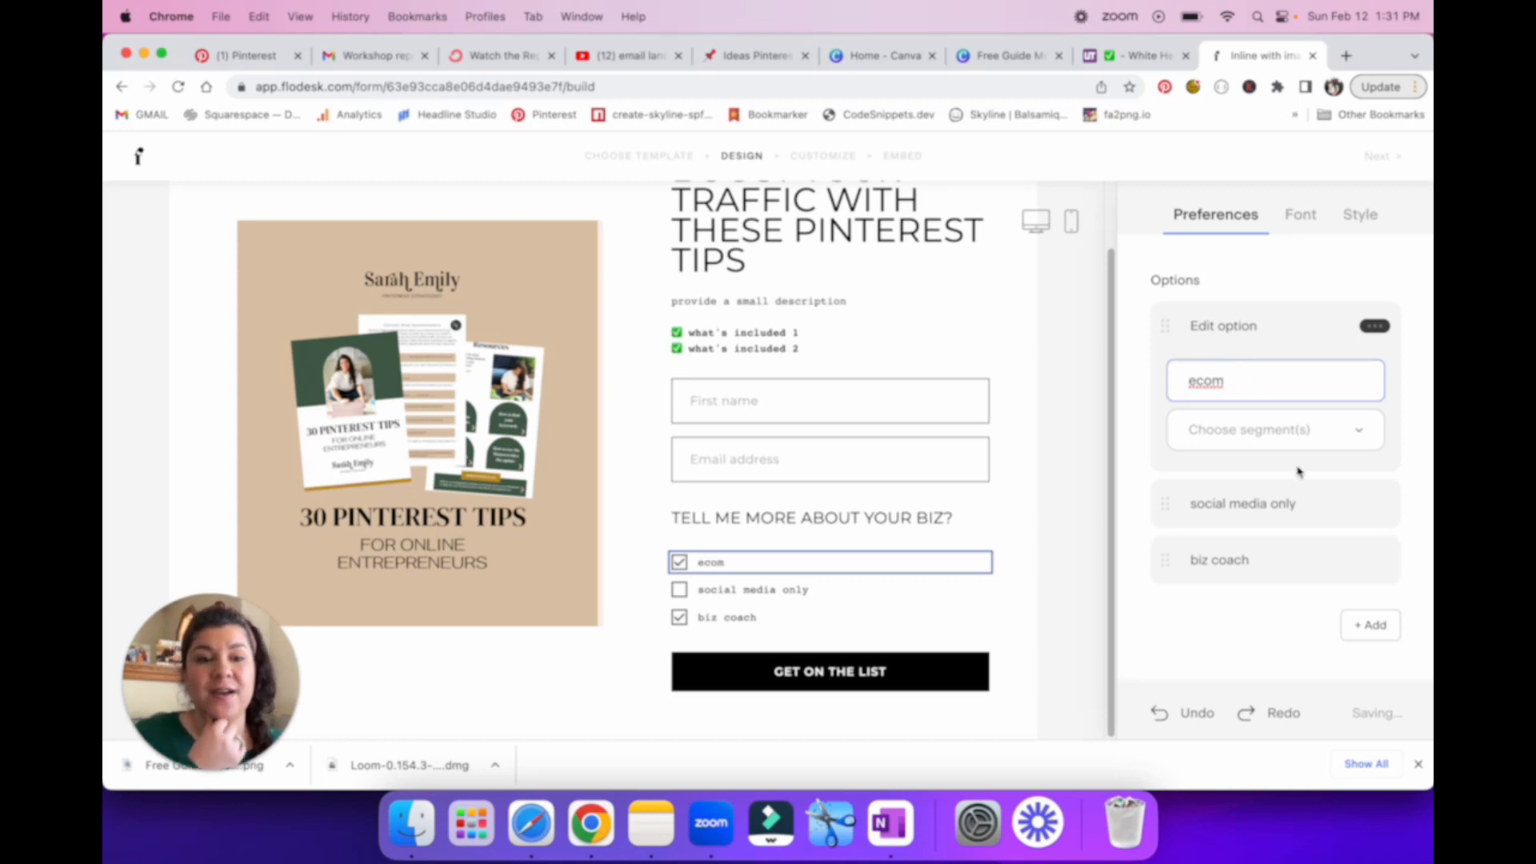
left_click(1273, 431)
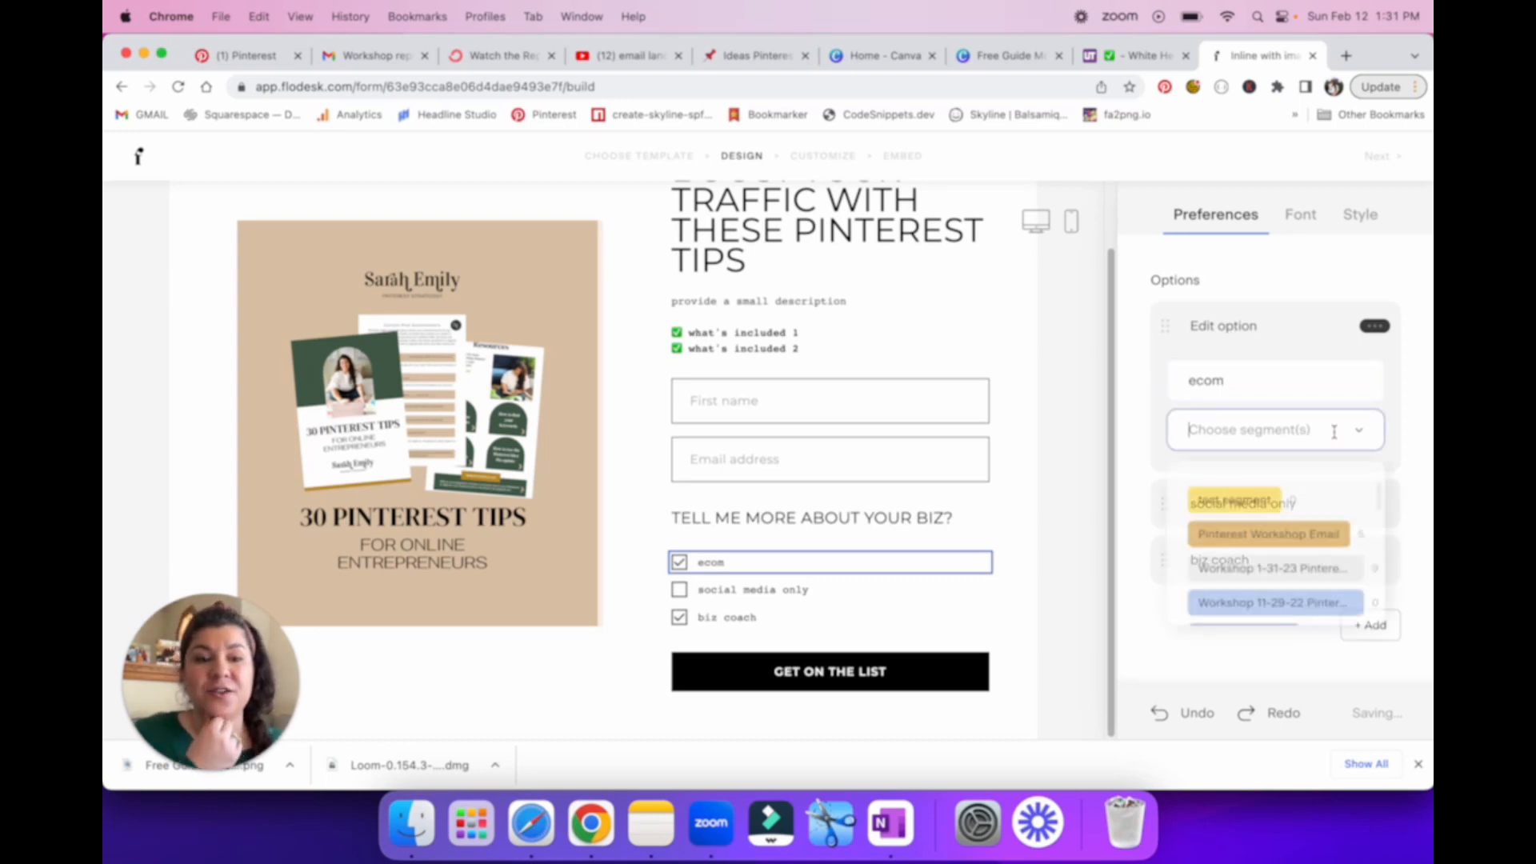
left_click(1265, 503)
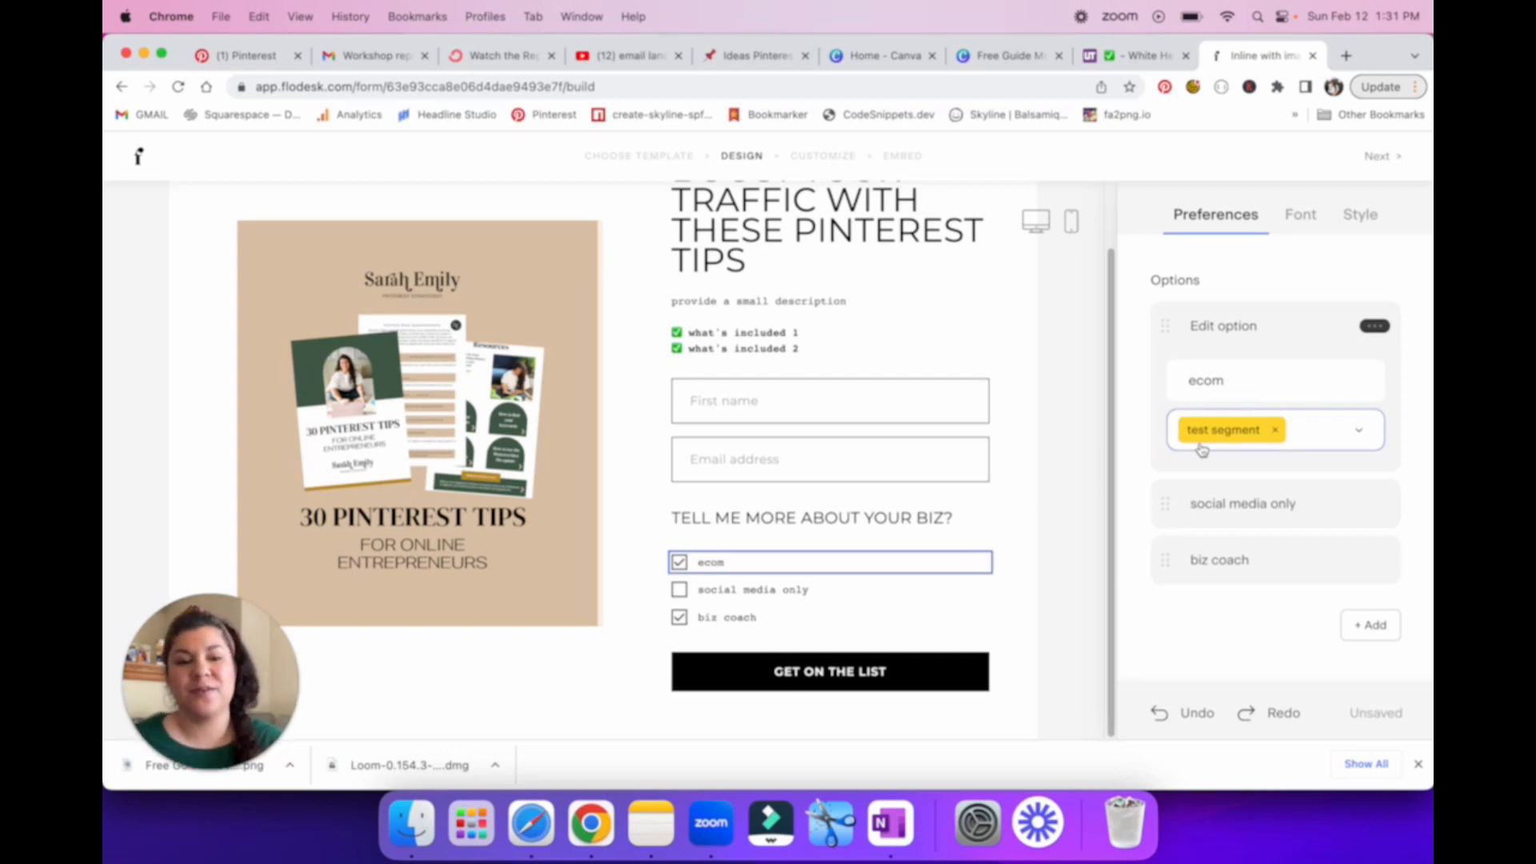
Step: Check the segment settings of the "social media only" and "biz coach" options, and turn off the form's Preferences section
left_click(1224, 510)
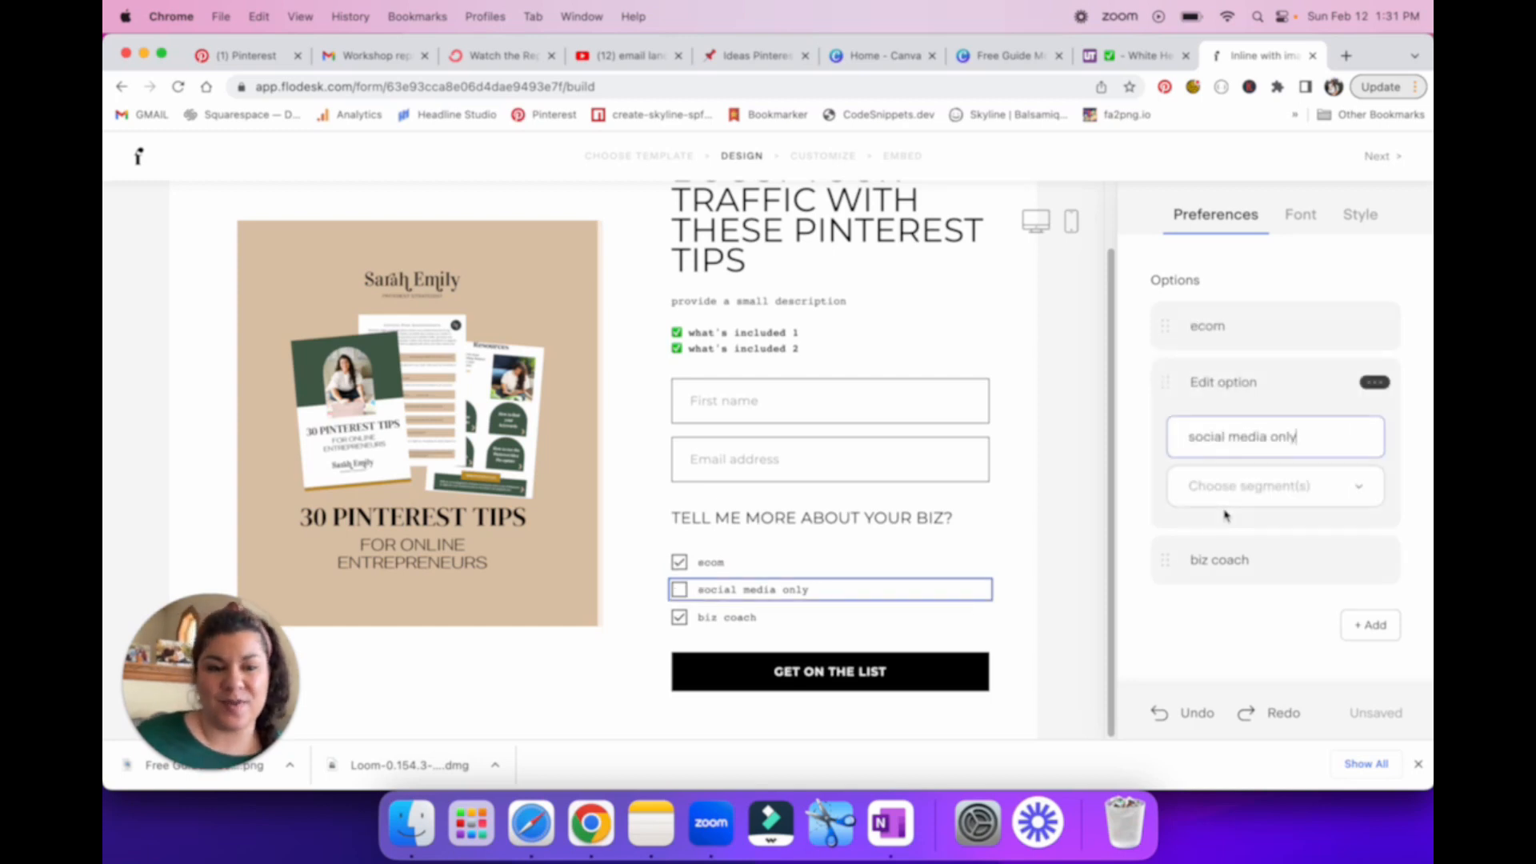
left_click(1219, 562)
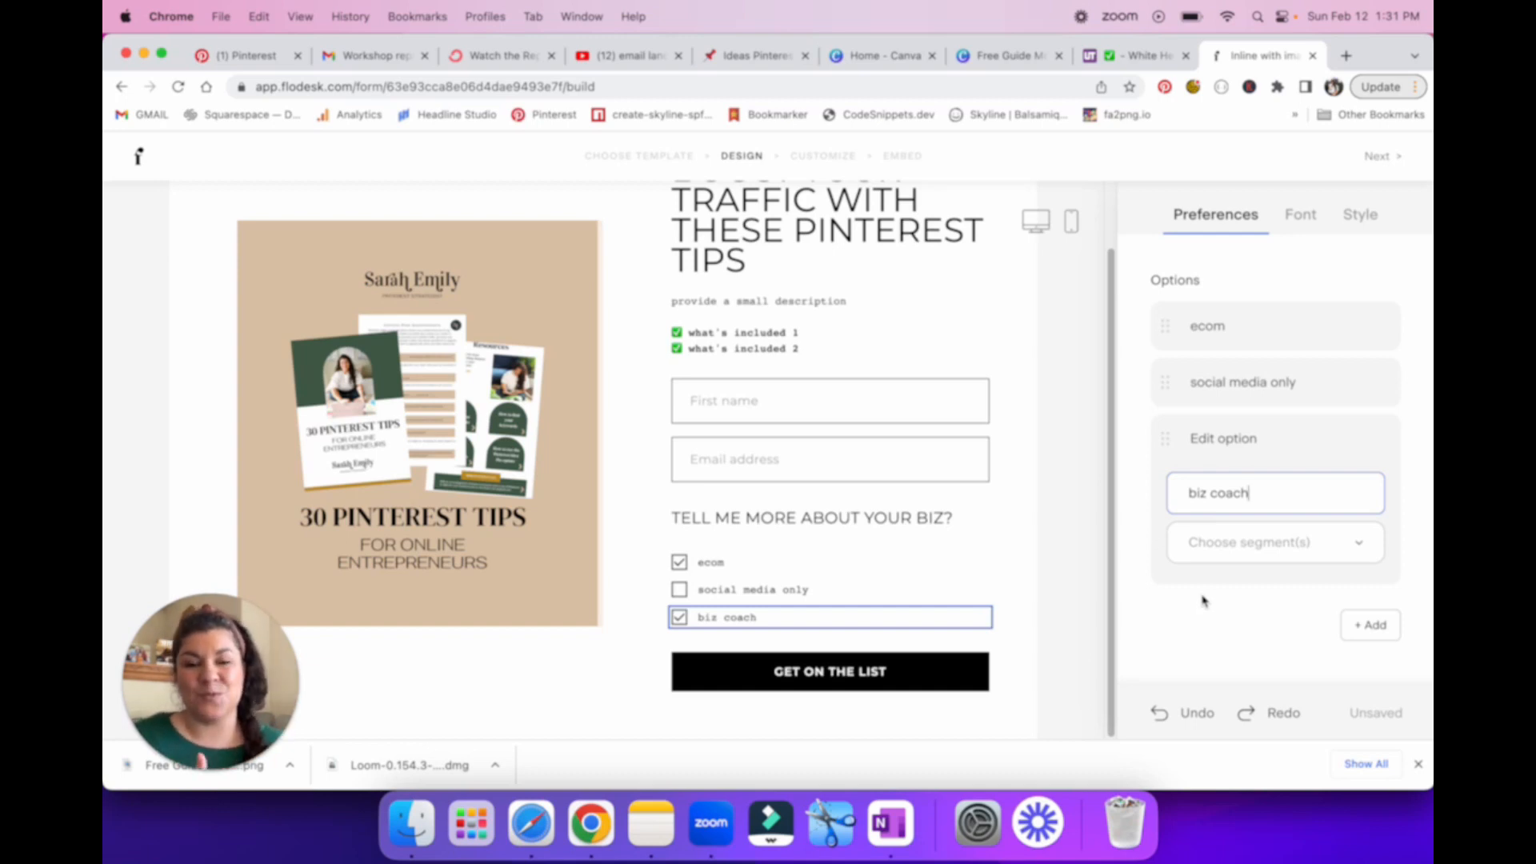
left_click(1018, 552)
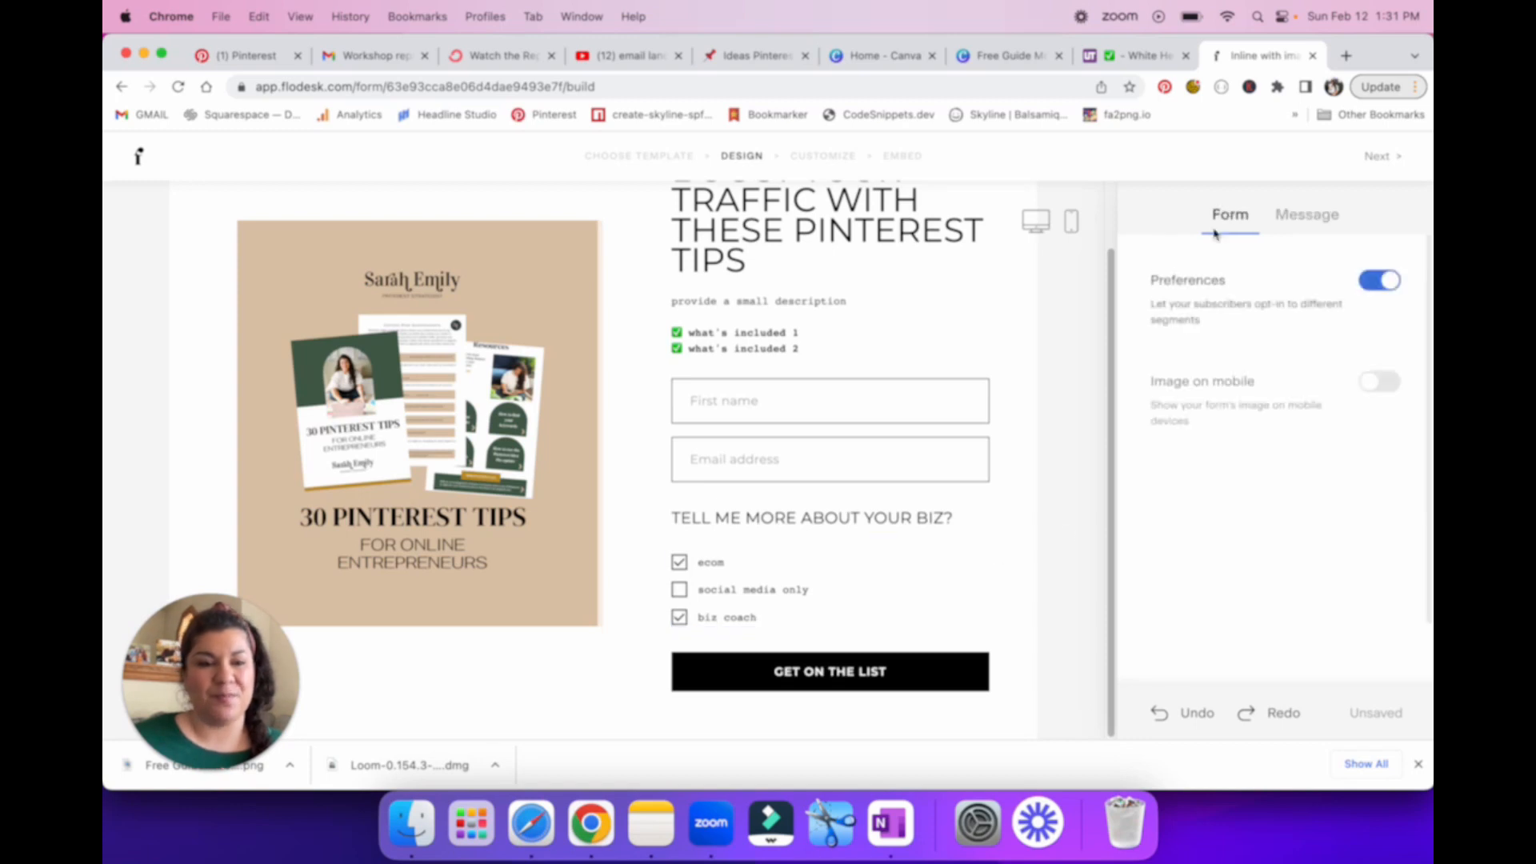
left_click(1380, 282)
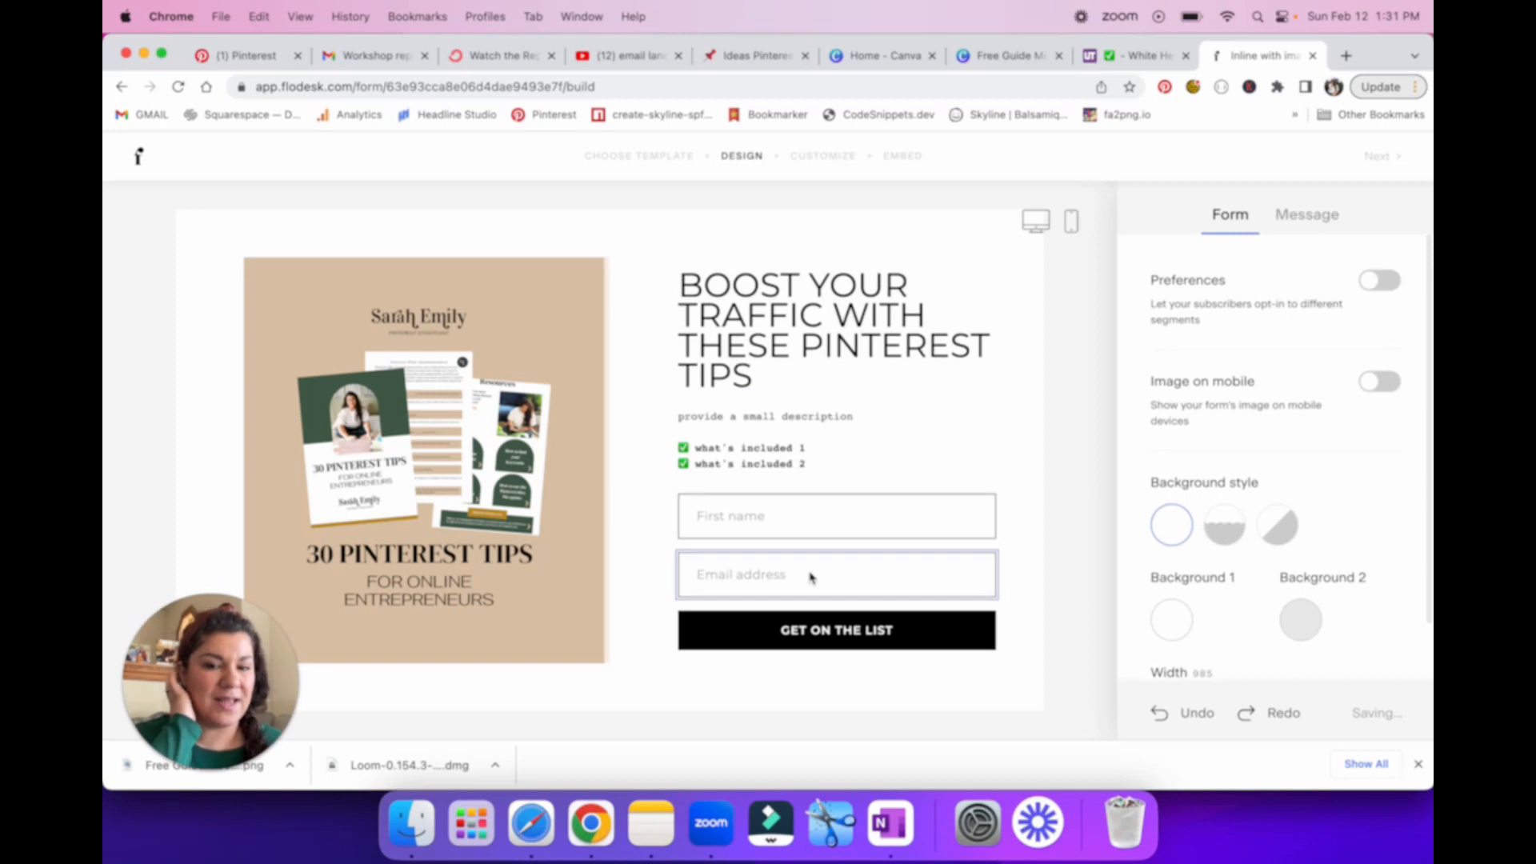
Step: Change the form's submit button text to "GET MY DOWNLOAD"
left_click(958, 647)
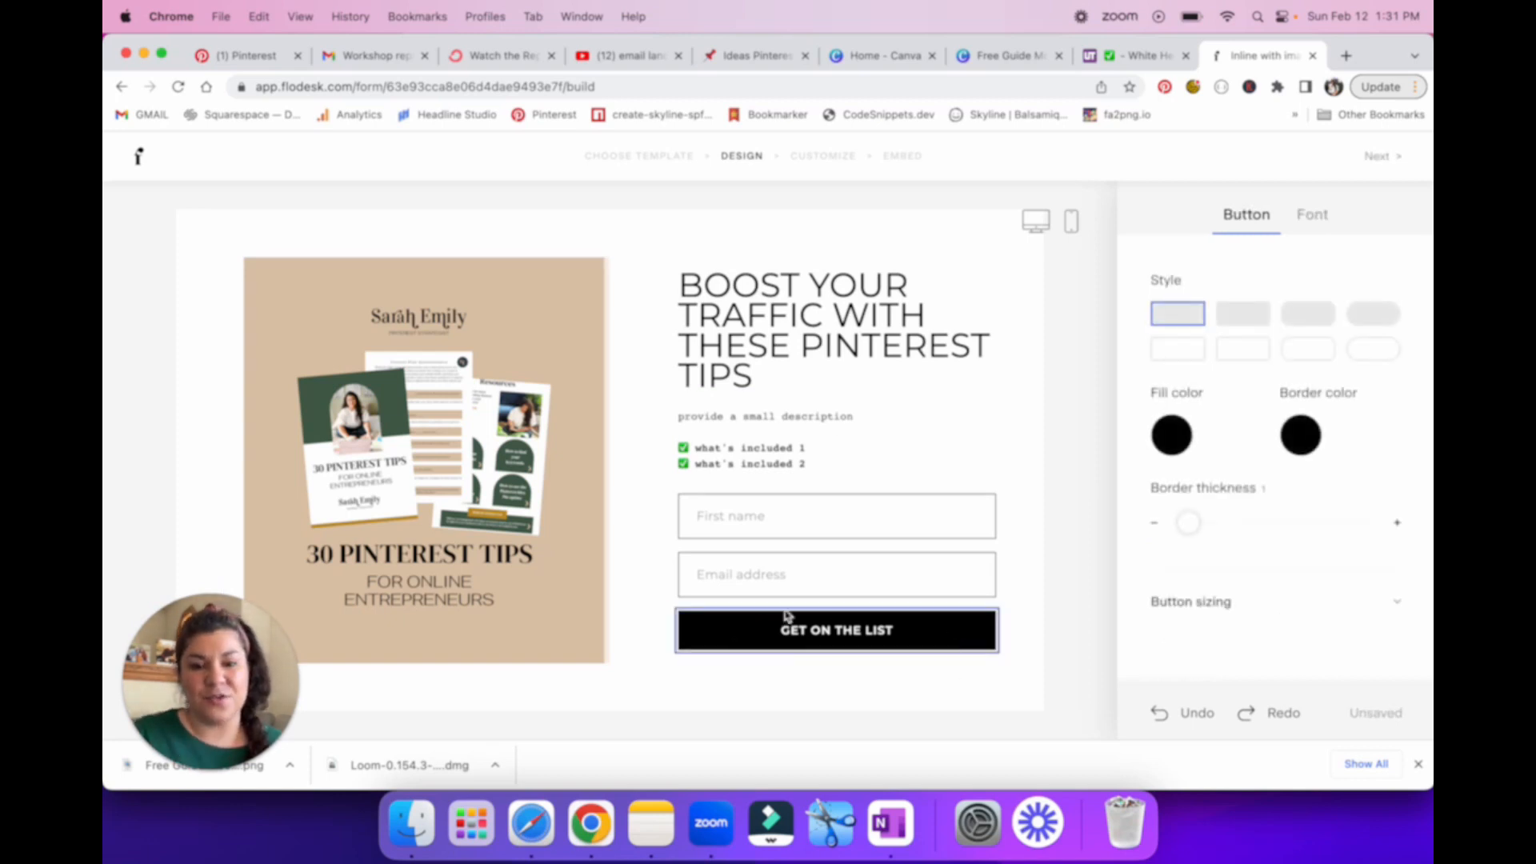
left_click_drag(896, 632, 775, 632)
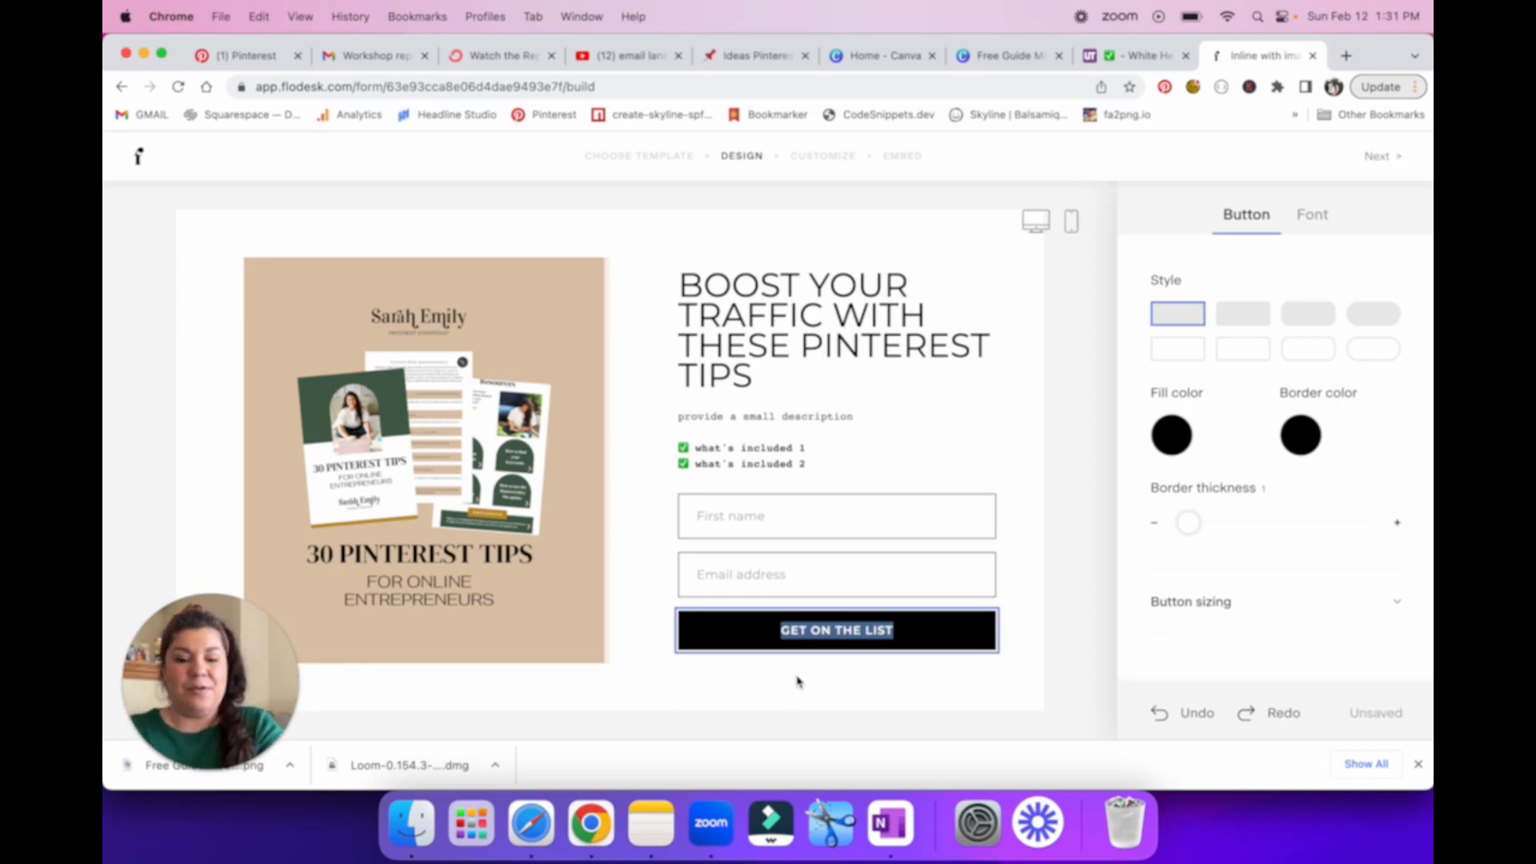
type("GET MY DOWNLOAD")
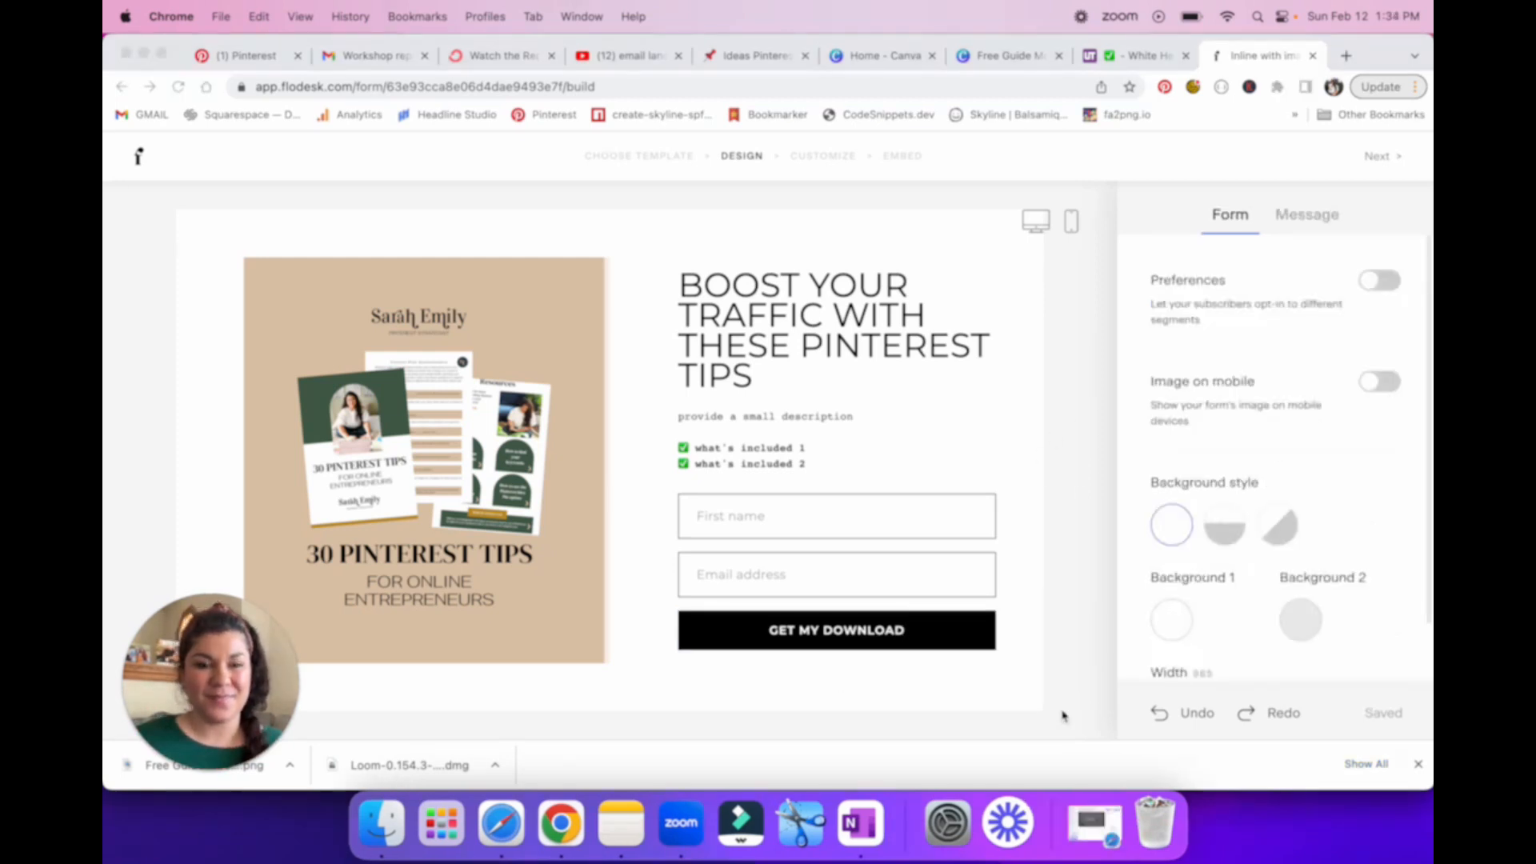
left_click(1006, 696)
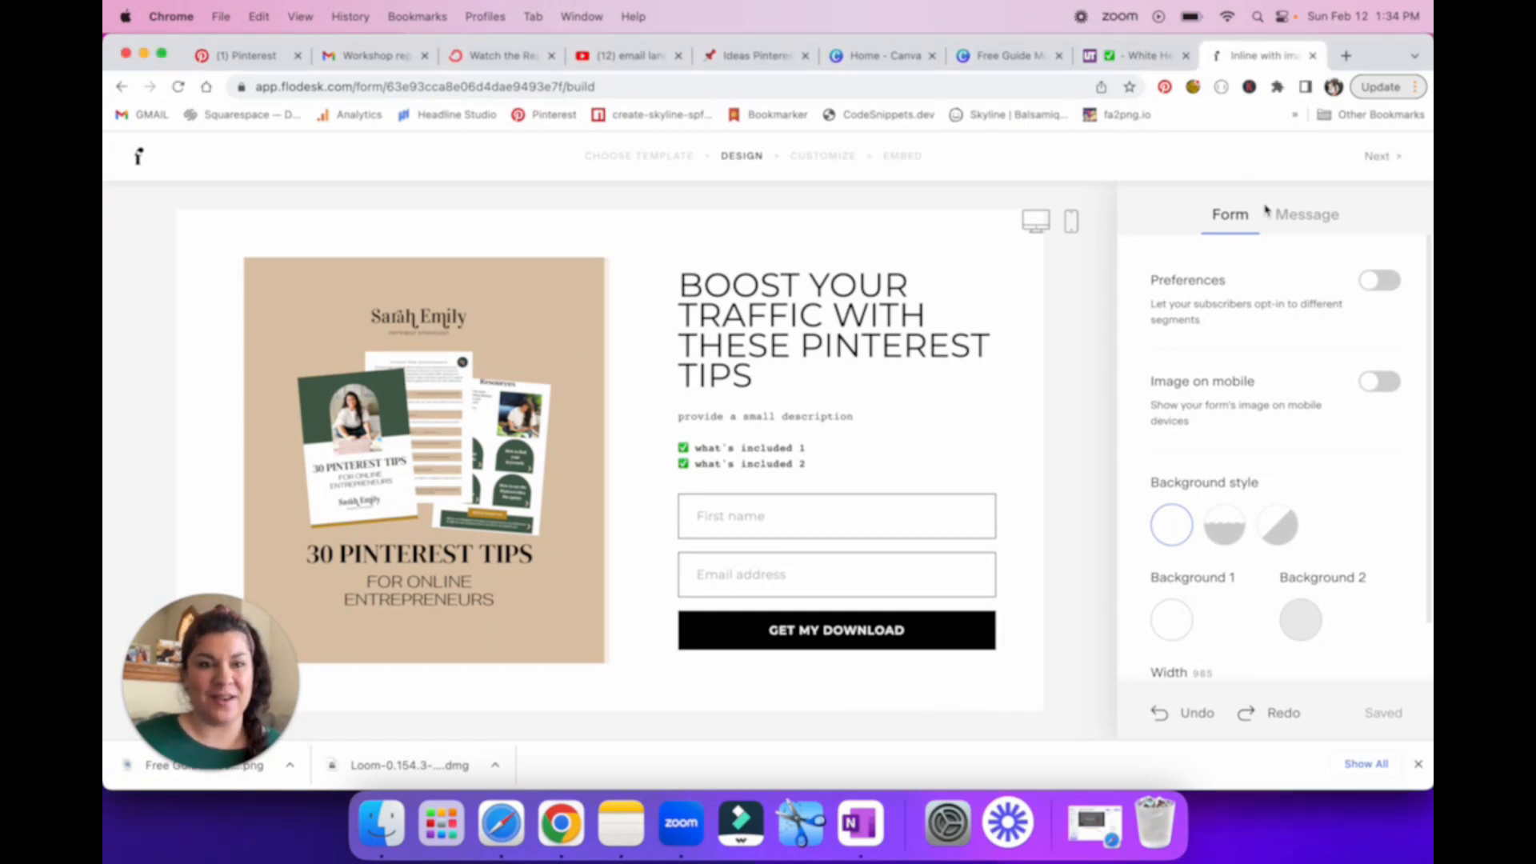
Step: Open the form's success message settings and choose the Custom message option
left_click(1313, 226)
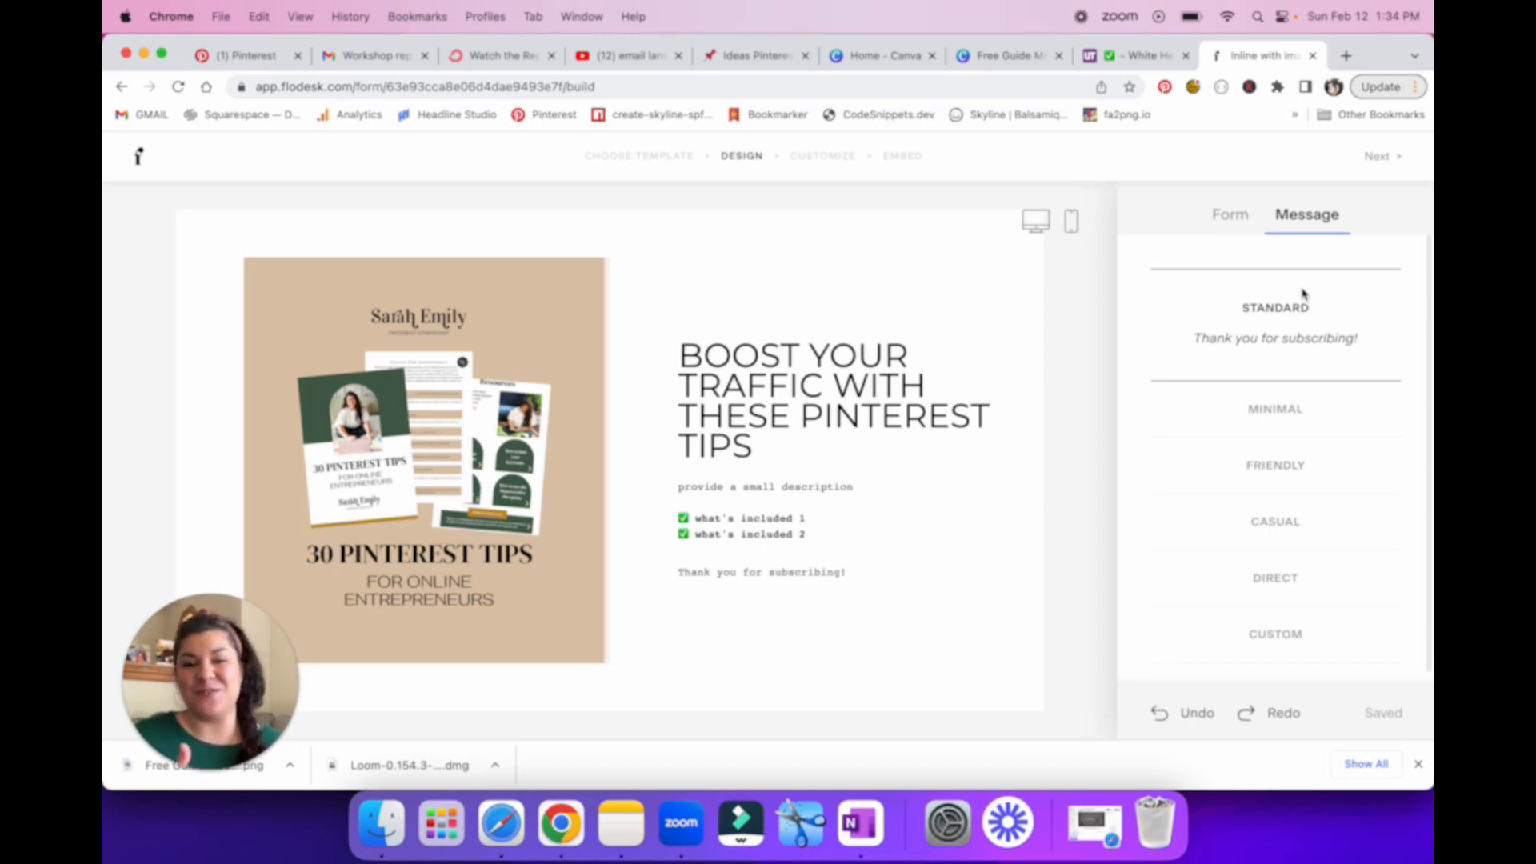
left_click(1302, 420)
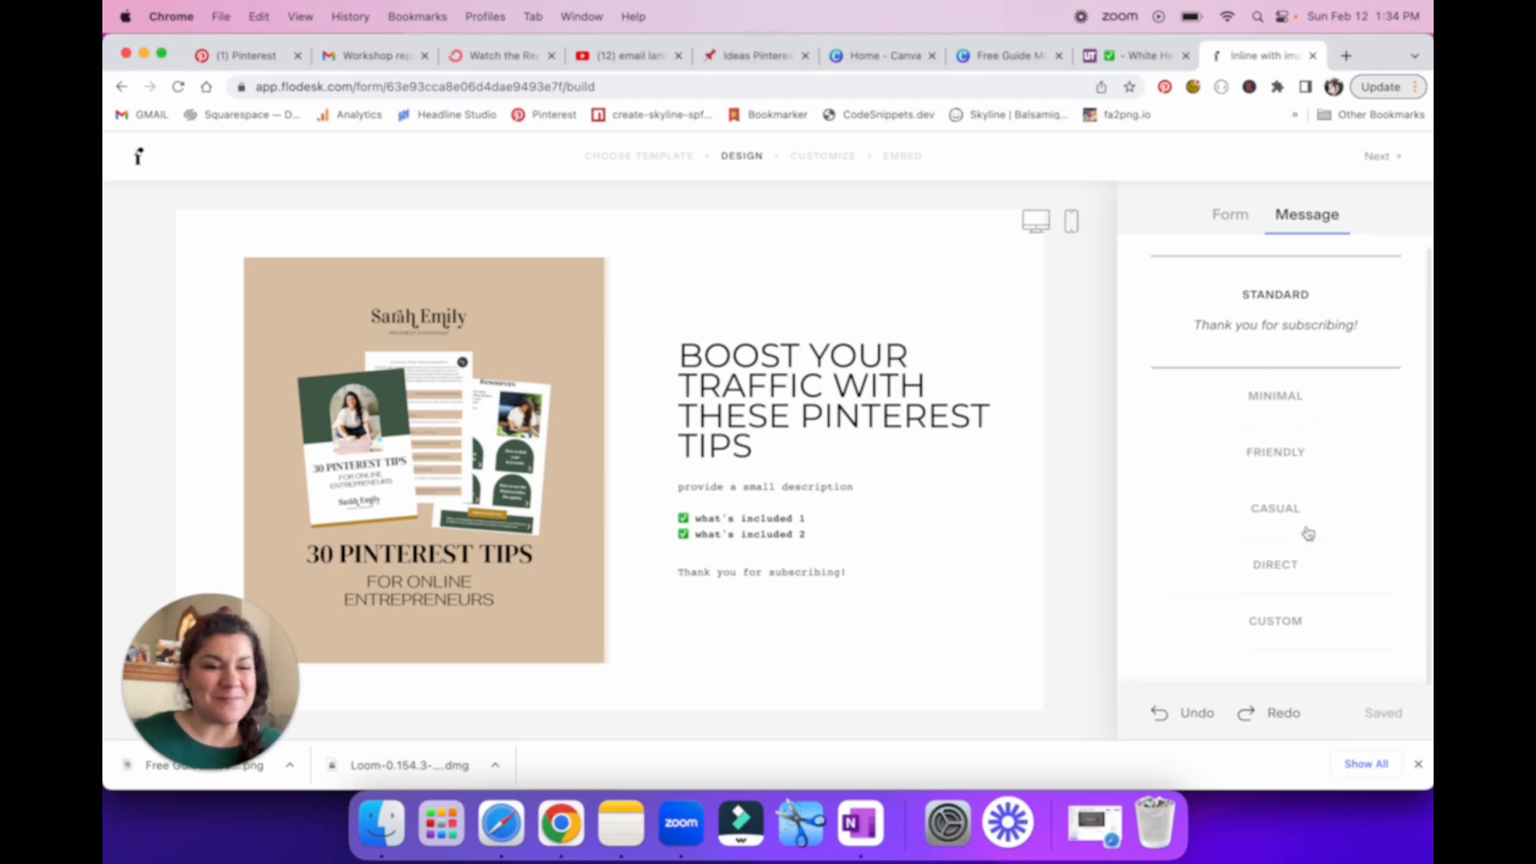
left_click(1279, 629)
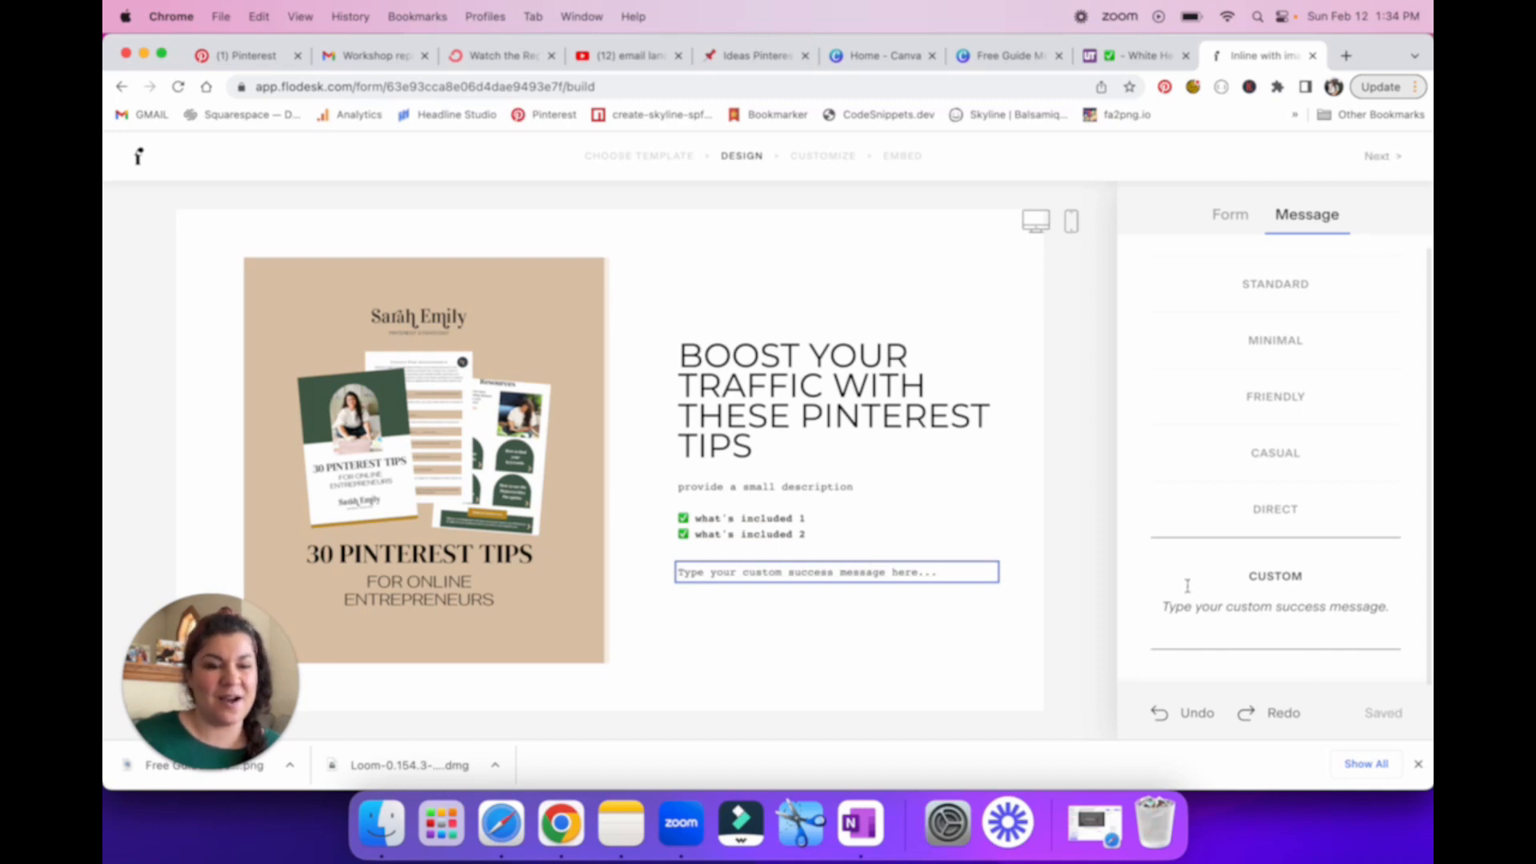
Step: Clear the placeholder text from the form's custom success message
left_click(922, 573)
left_click_drag(923, 576, 665, 581)
left_click(741, 624)
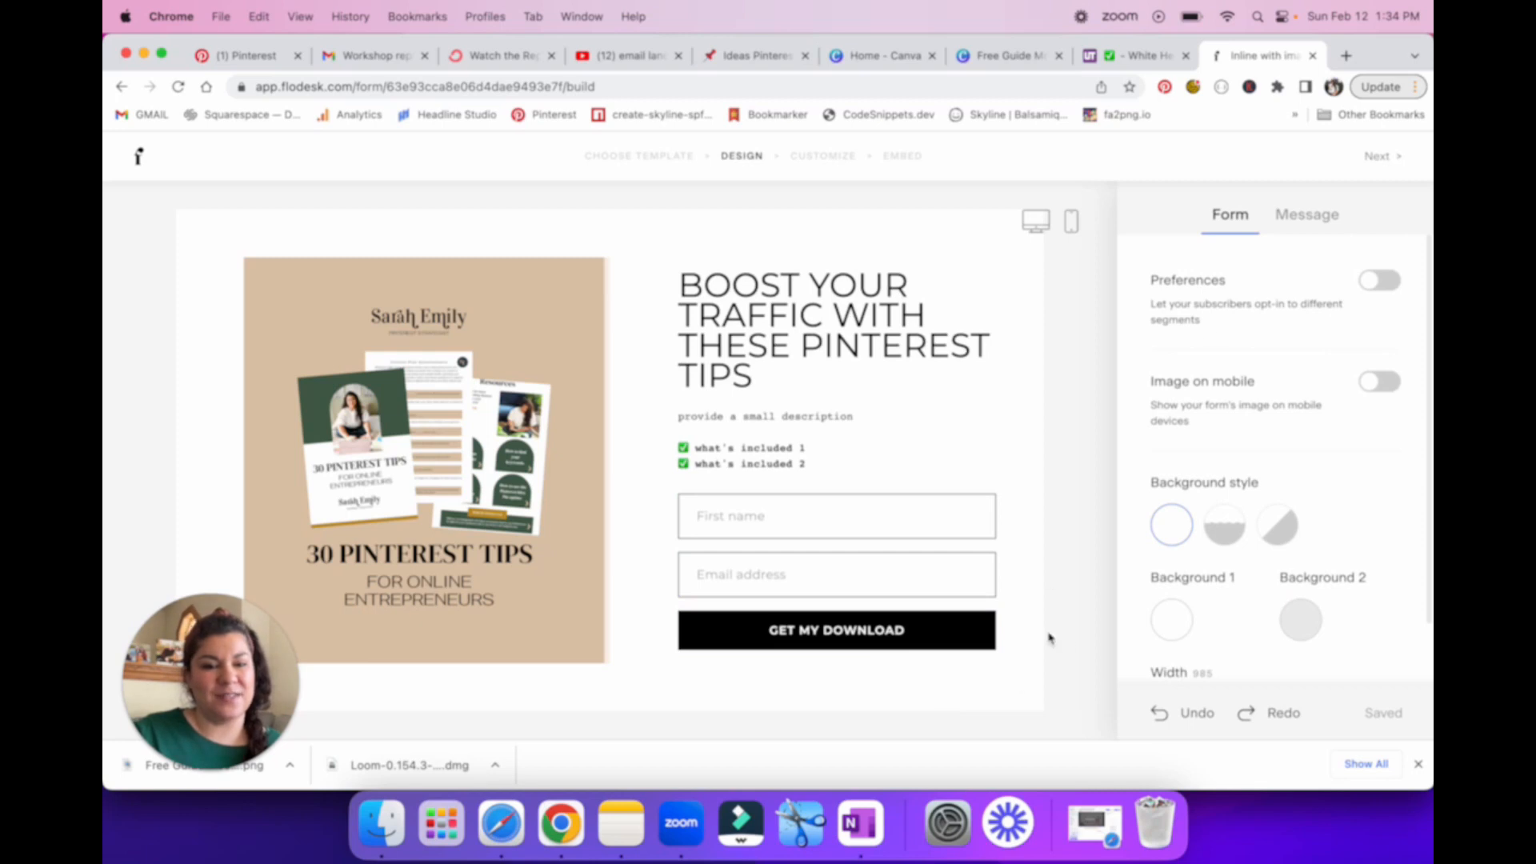
left_click(1307, 214)
left_click(945, 577)
key("BackSpace")
key("BackSpace")
key("BackSpace")
key("BackSpace")
key("BackSpace")
key("BackSpace")
key("BackSpace")
key("BackSpace")
key("BackSpace")
key("BackSpace")
key("BackSpace")
key("BackSpace")
key("BackSpace")
key("BackSpace")
key("BackSpace")
key("BackSpace")
key("BackSpace")
key("BackSpace")
key("BackSpace")
key("BackSpace")
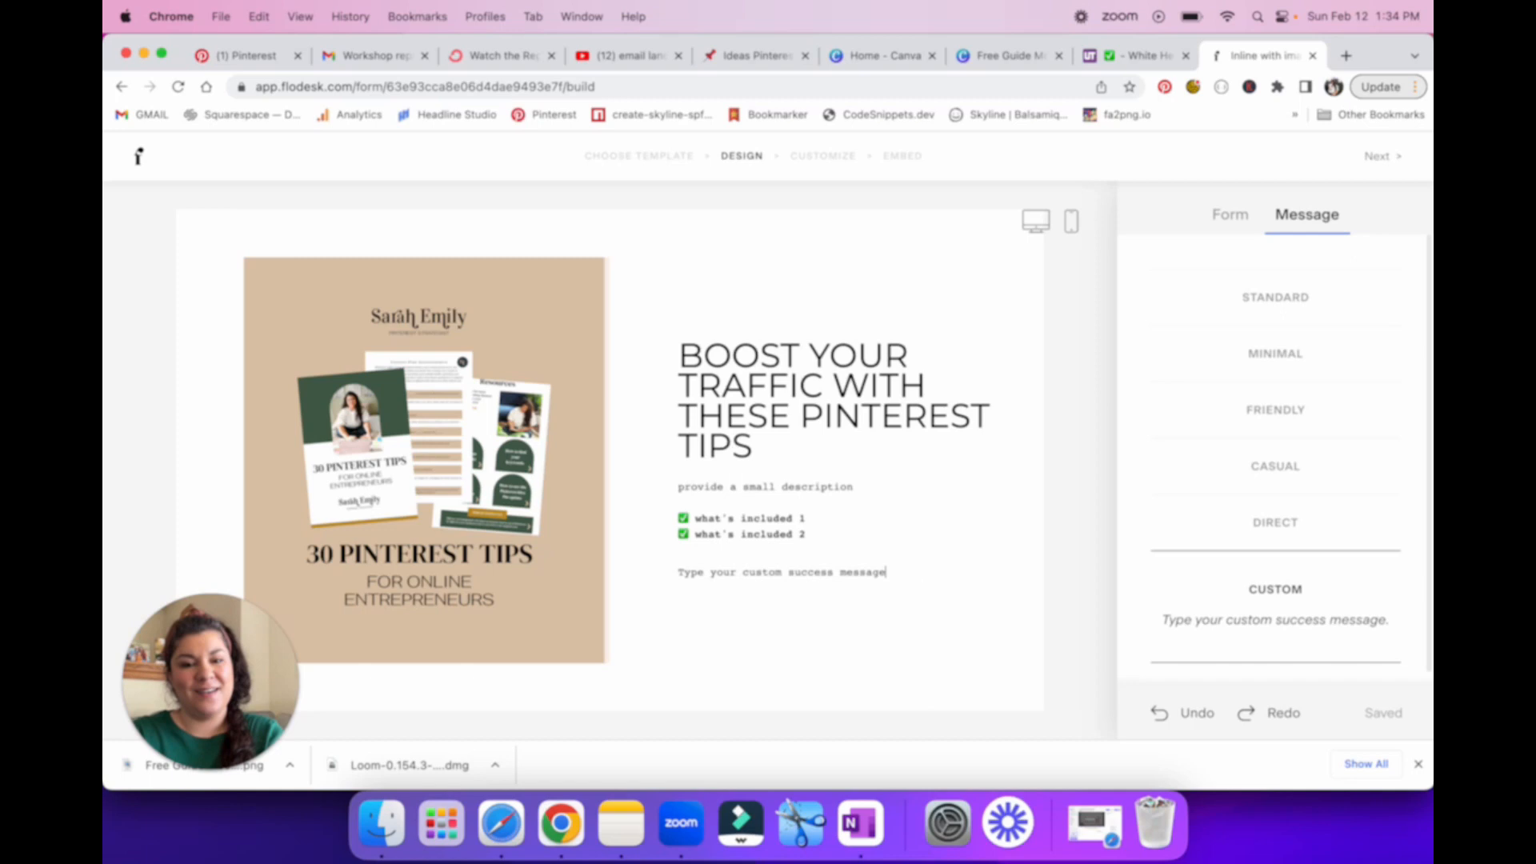
key("BackSpace")
key("BackSpace")
key("BackSpace")
key("BackSpace")
key("BackSpace")
key("BackSpace")
key("BackSpace")
key("BackSpace")
key("BackSpace")
key("BackSpace")
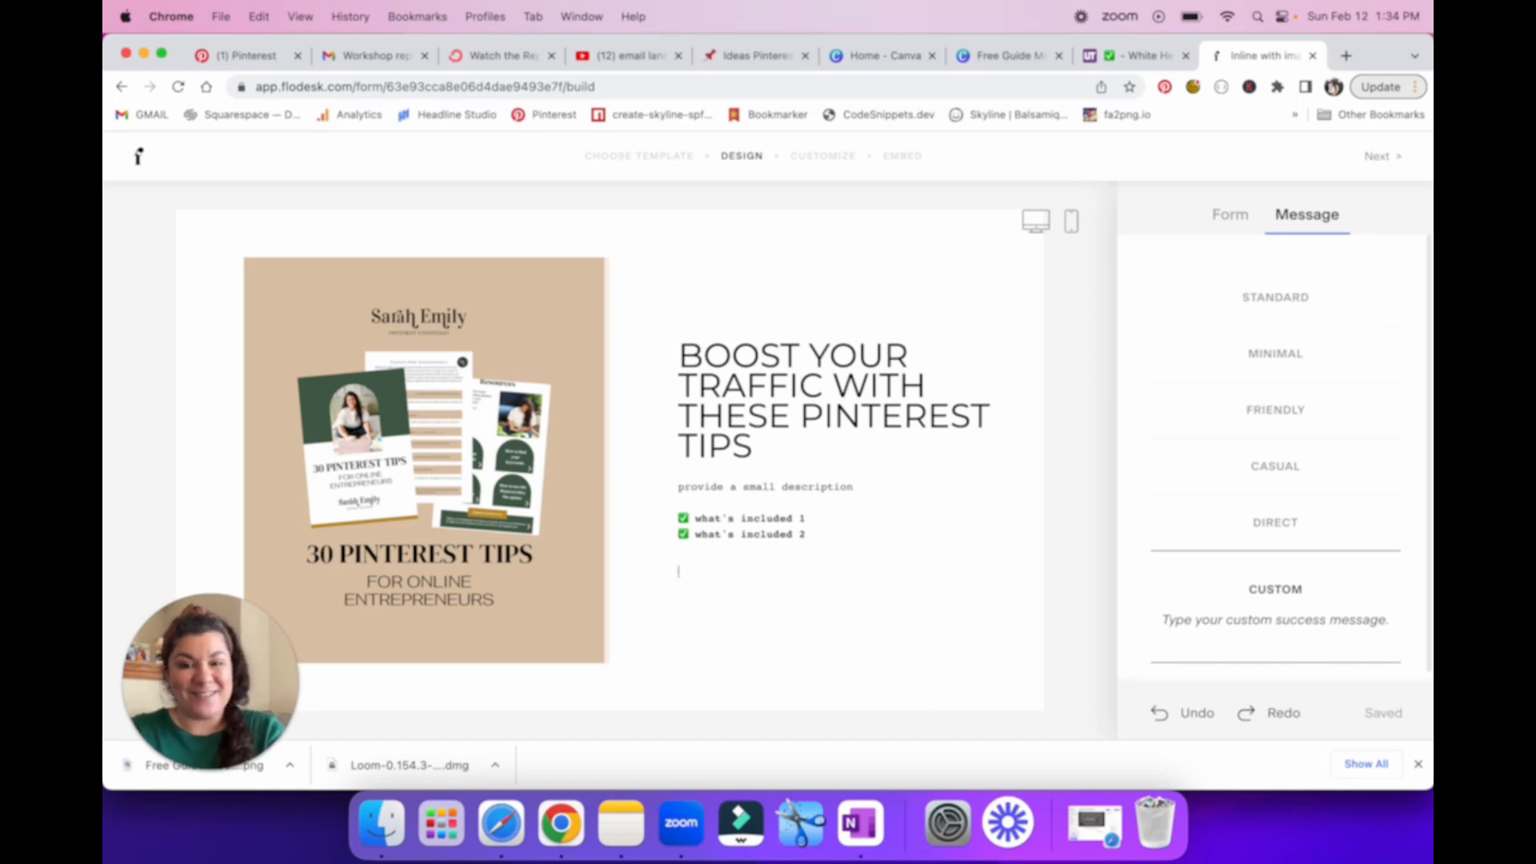
Step: Enter the custom success message "THANK YOU! Your download is on its way! Make sure to check your spam."
type("You")
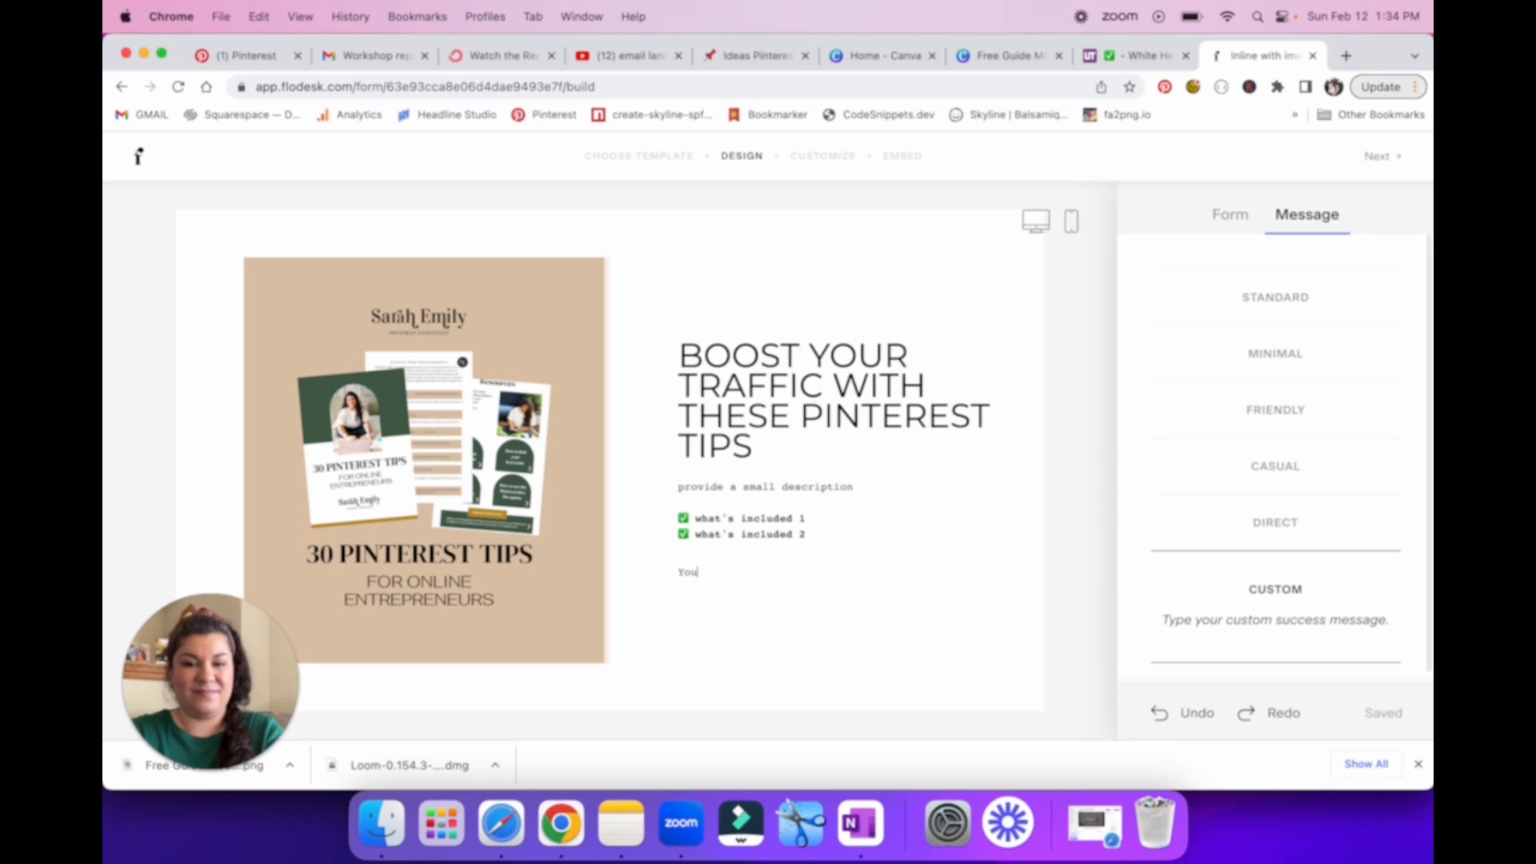
key("BackSpace")
key("BackSpace")
key("BackSpace")
type("THANK YOU! Your download is")
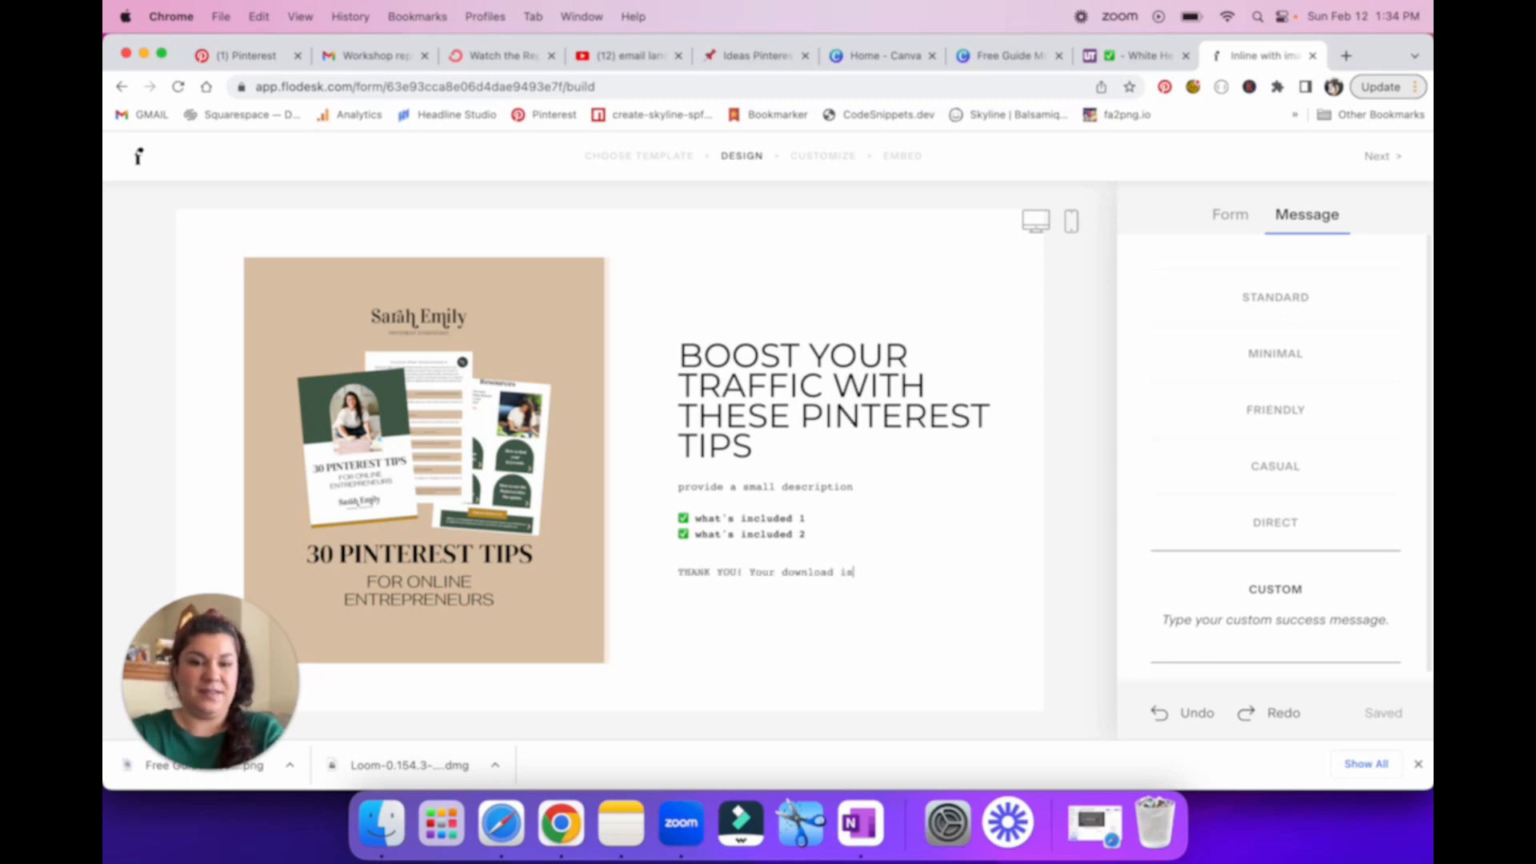
key("BackSpace")
key("BackSpace")
key("BackSpace")
type("ts way")
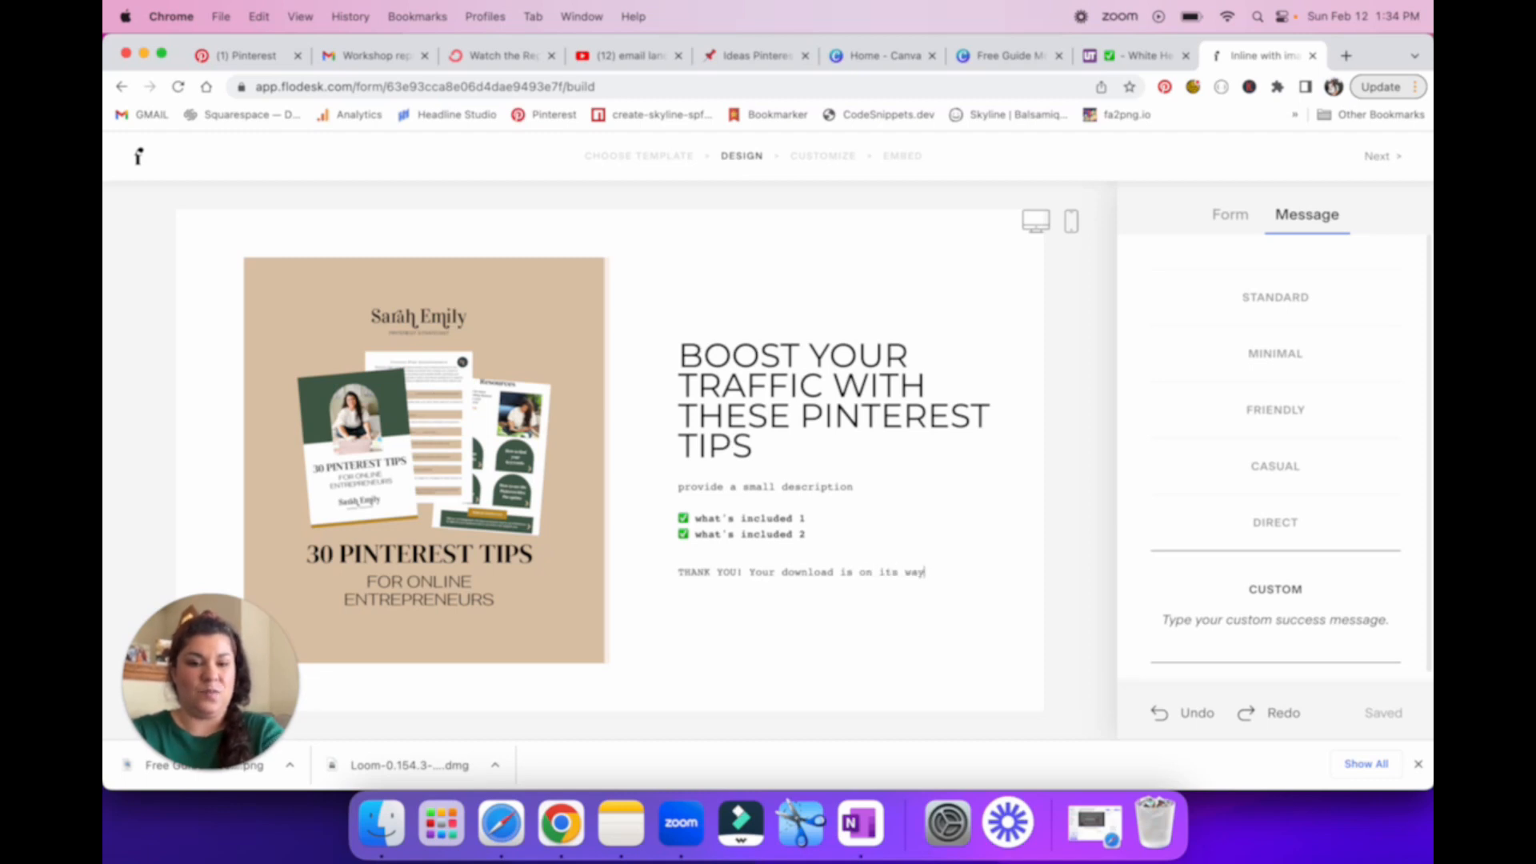
type("! Make sure to c")
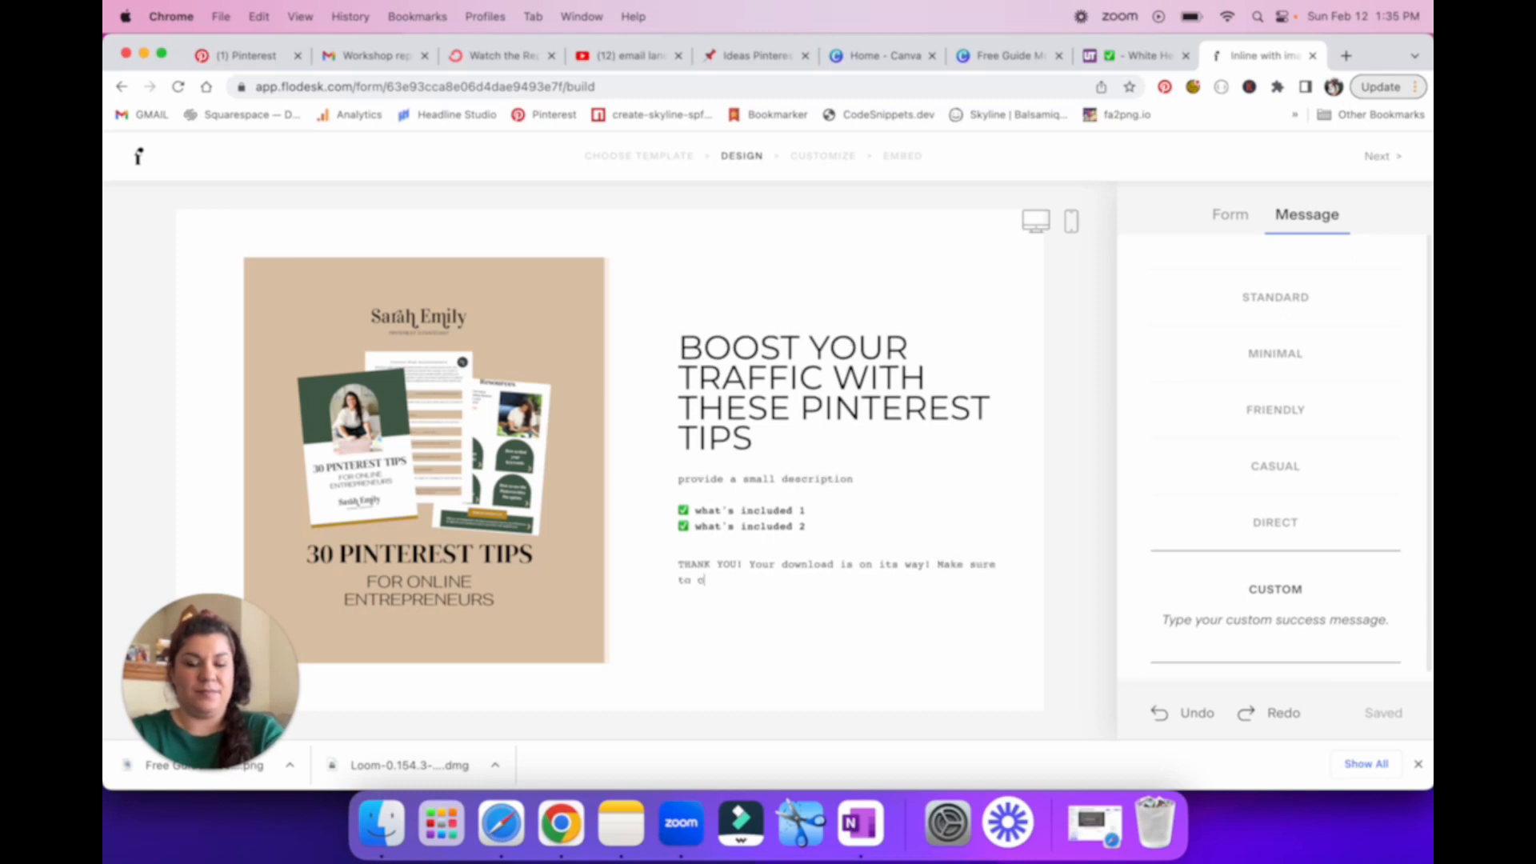
type("heck your spam.")
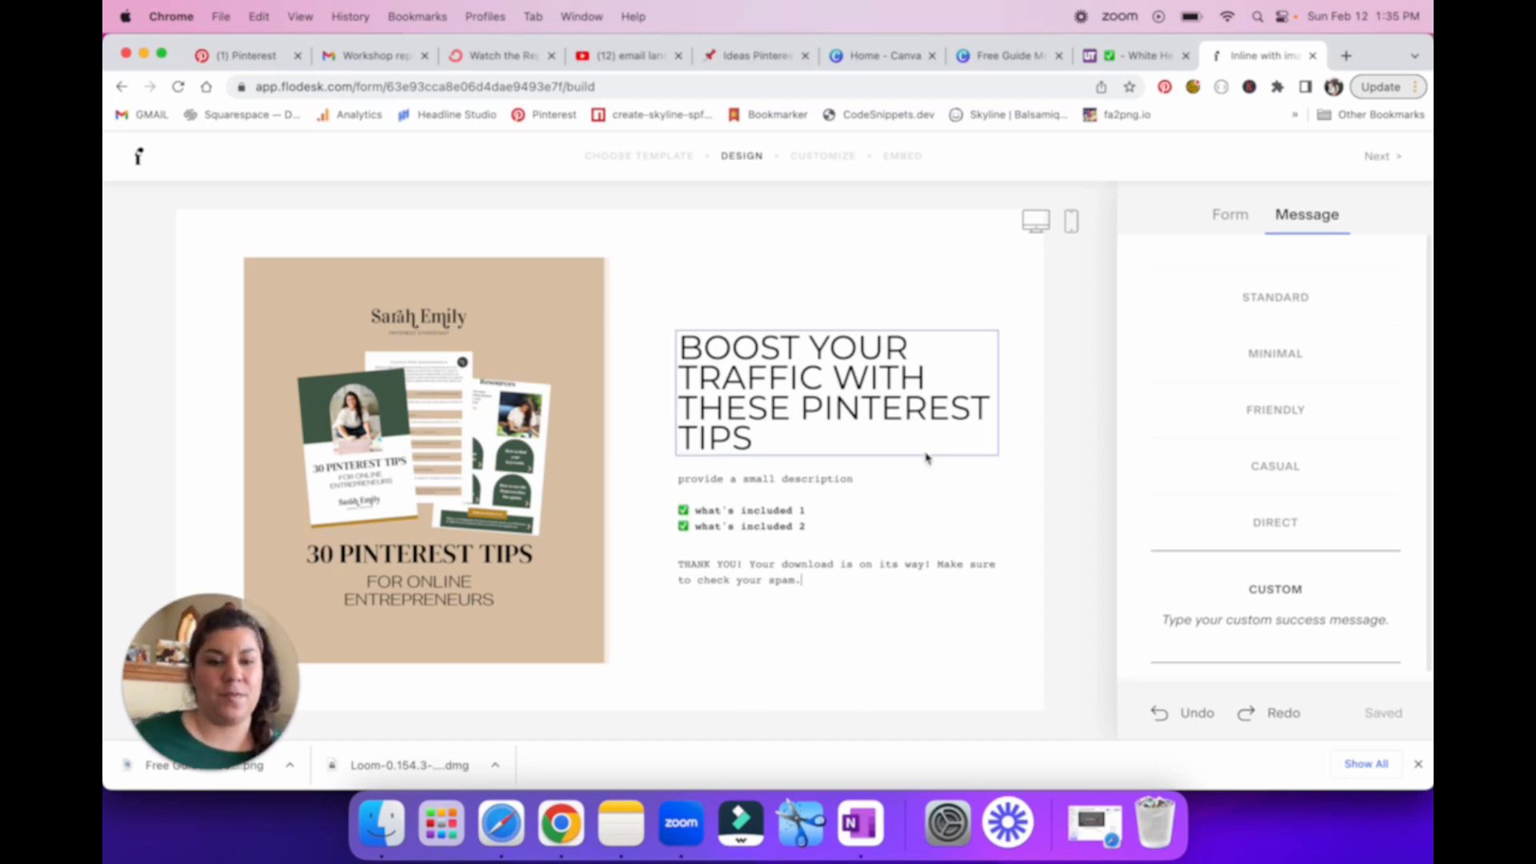
Step: Proceed through the form's customization questions, keeping double opt-in at No and the opt-in notification at Notify me
left_click(1383, 165)
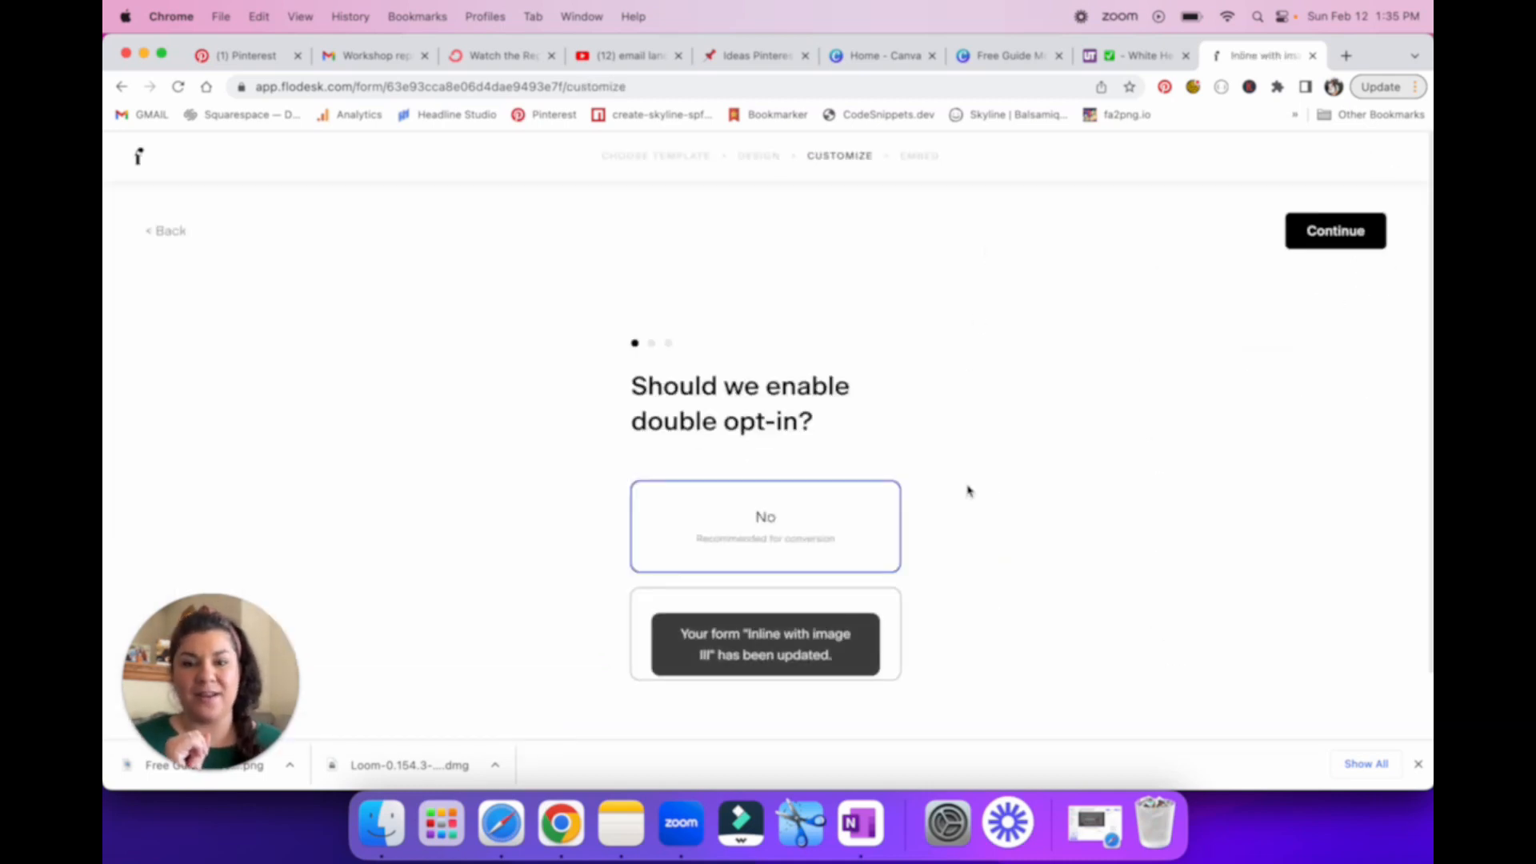
scroll(968, 491, "down", 1)
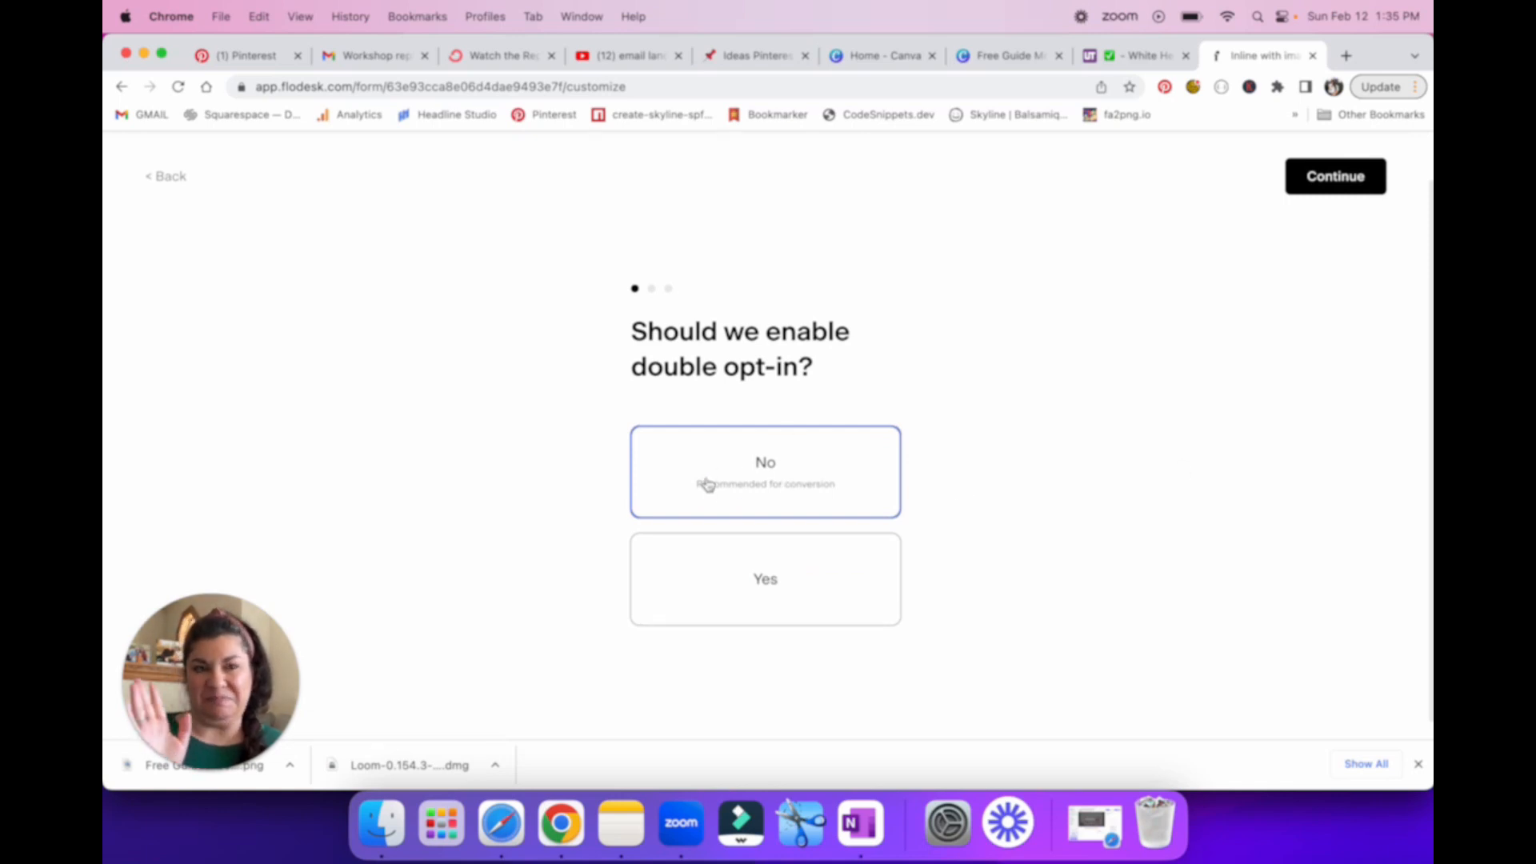
left_click(1358, 179)
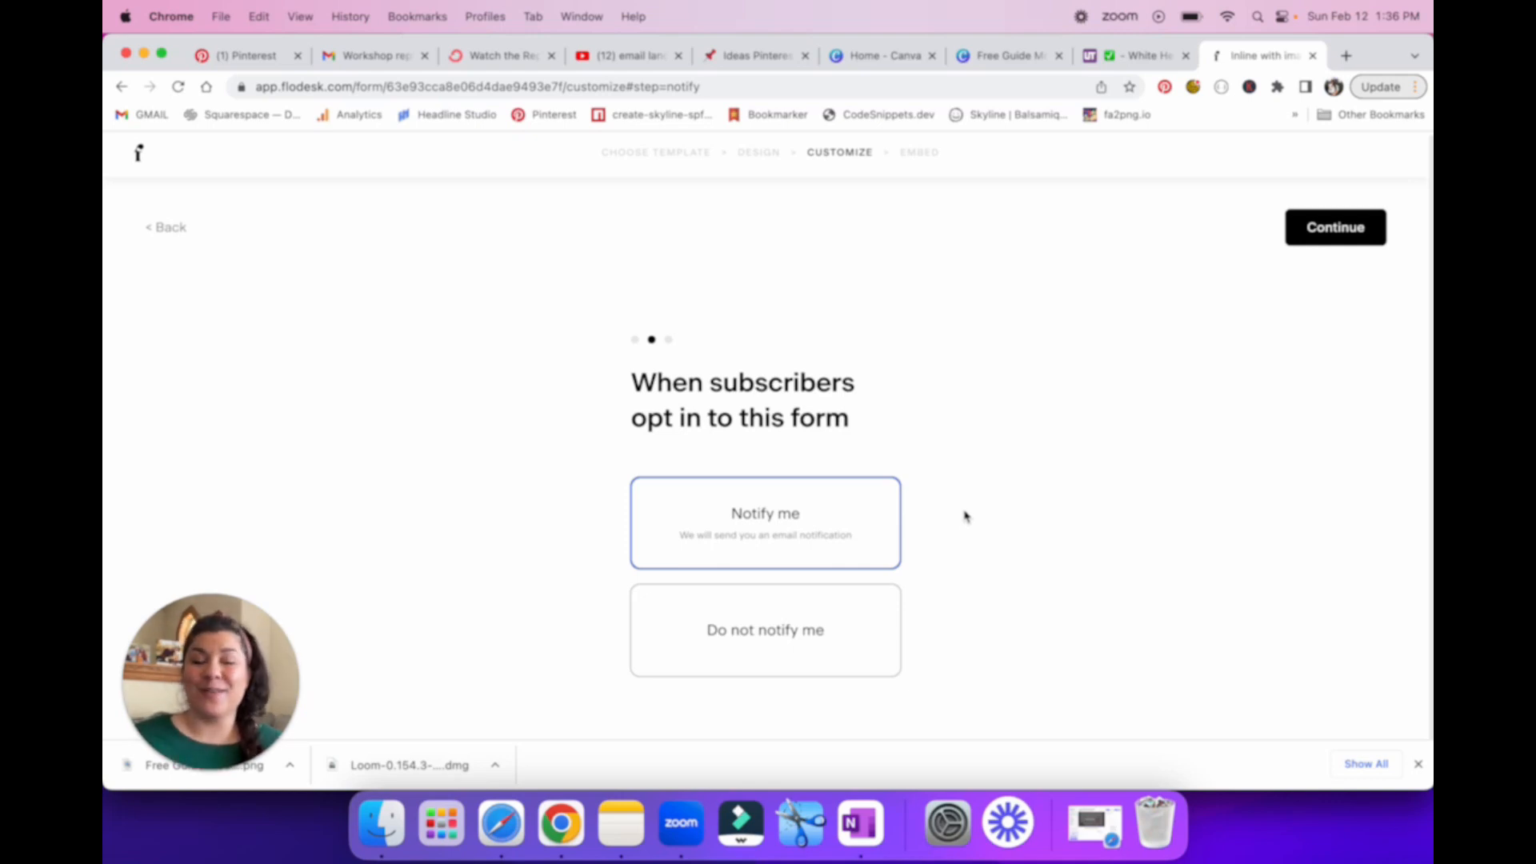
left_click(1328, 238)
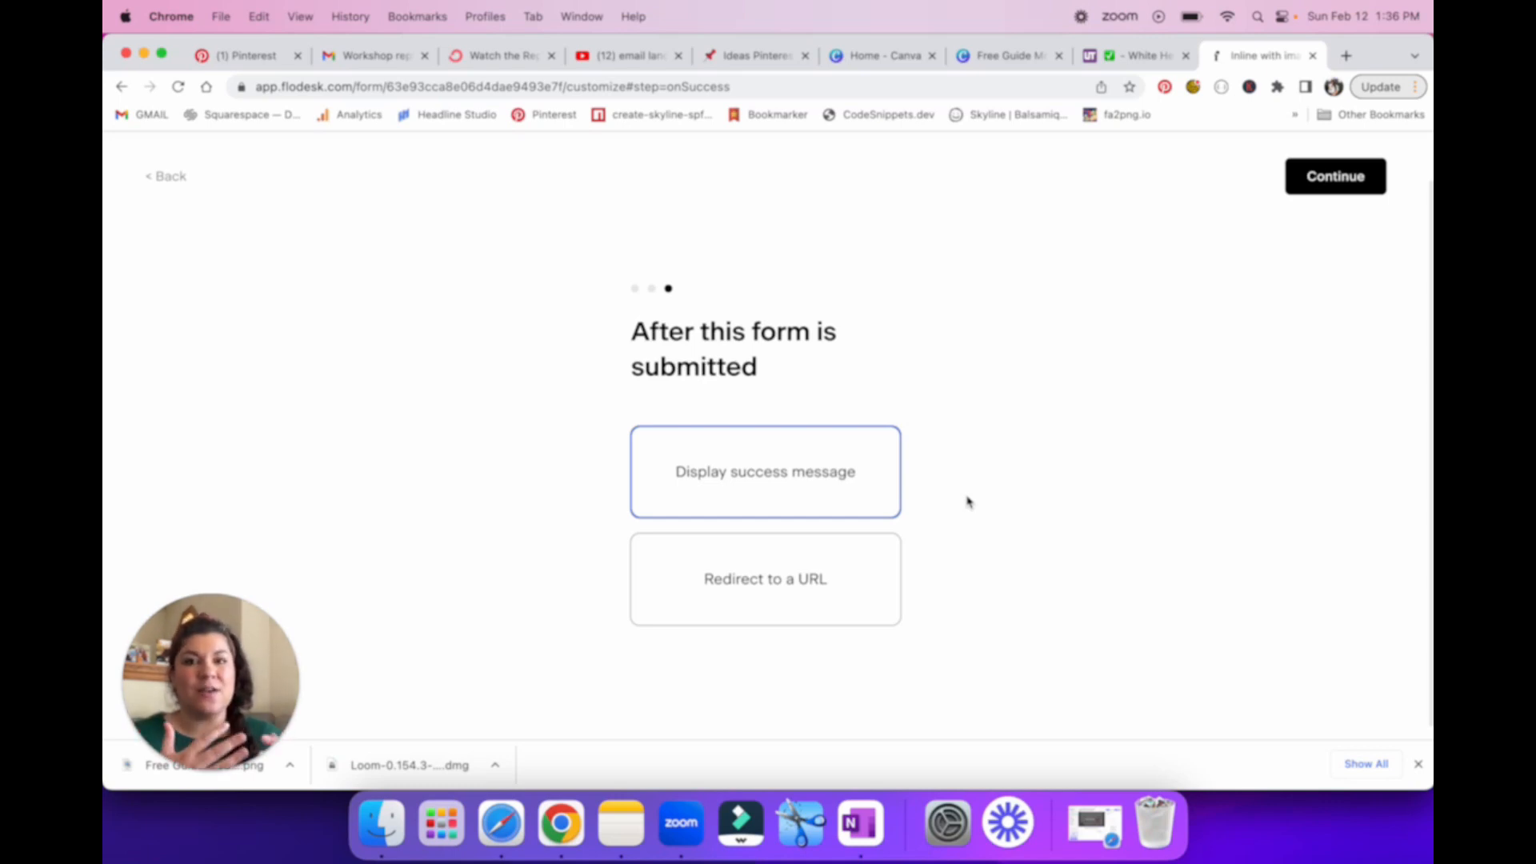
Step: Choose Redirect to a URL after submission, and copy the "Freebie - 20 Call To Actions" file's share link in Google Drive
left_click(730, 602)
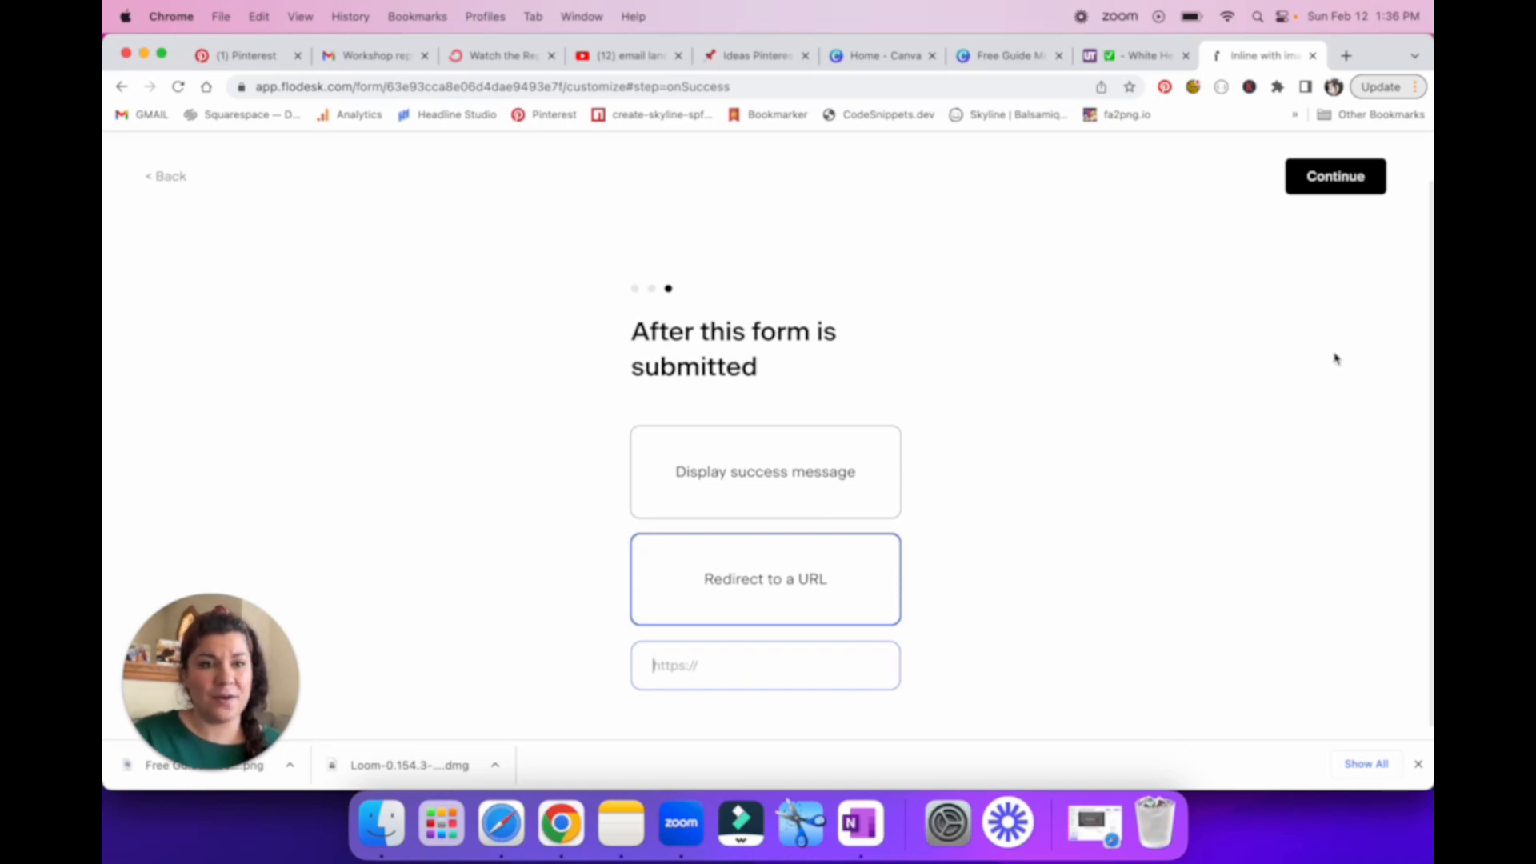
left_click(1334, 86)
left_click(1200, 554)
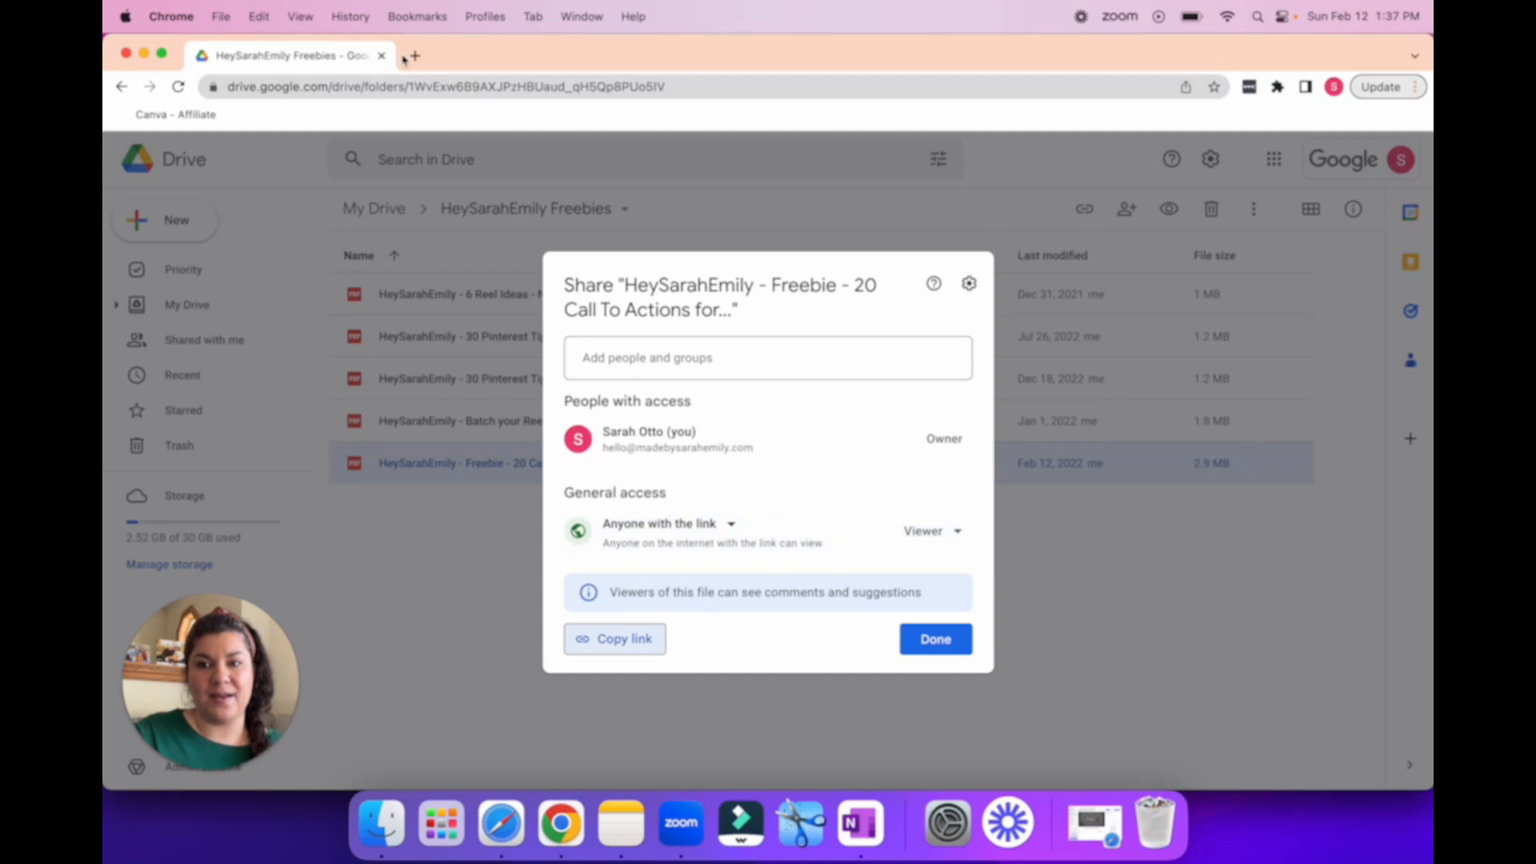
left_click(636, 644)
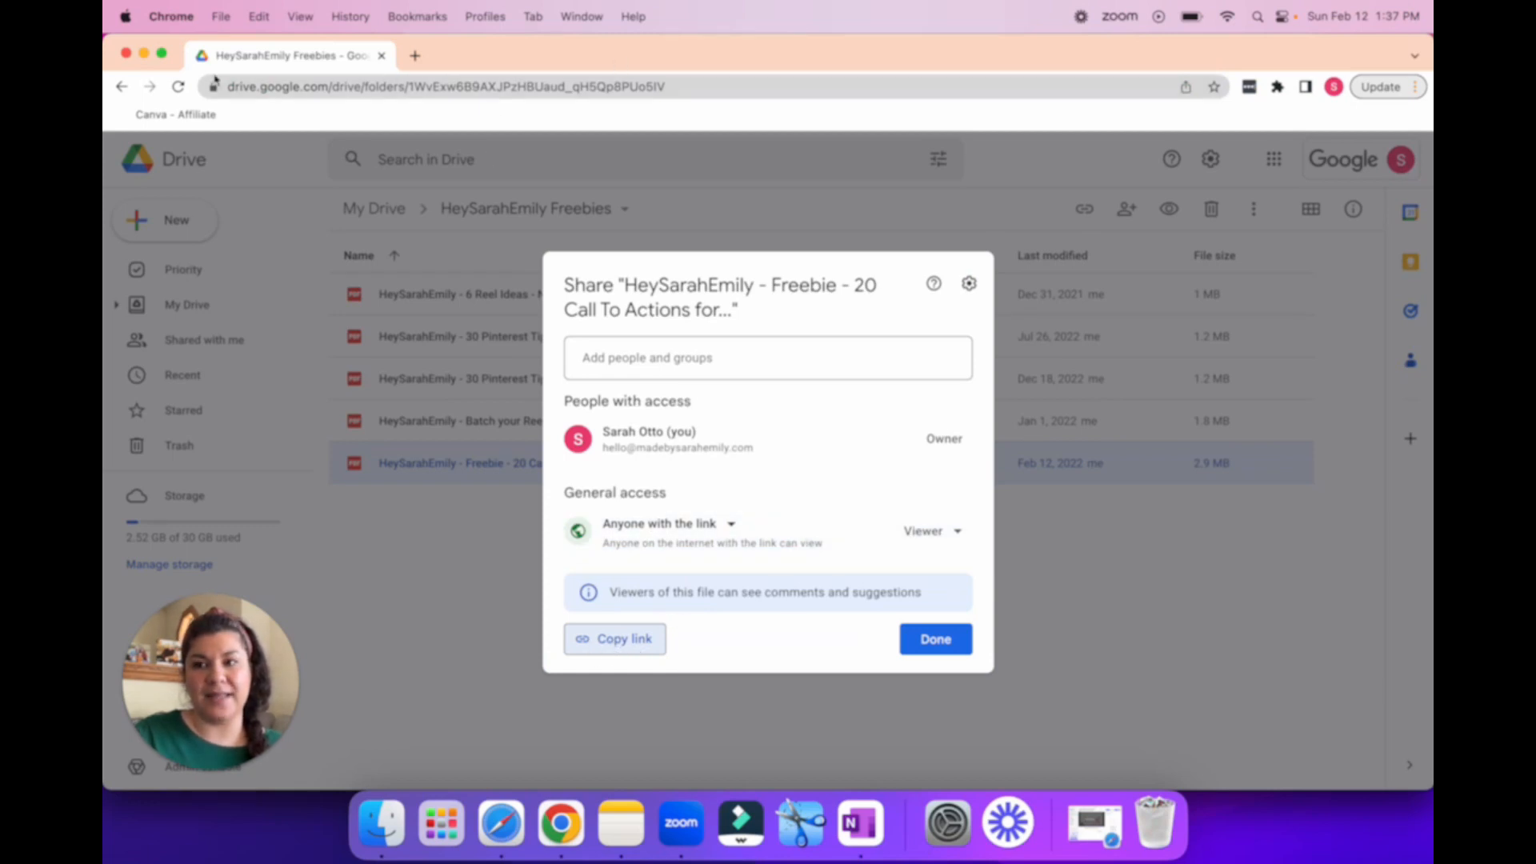
left_click(144, 54)
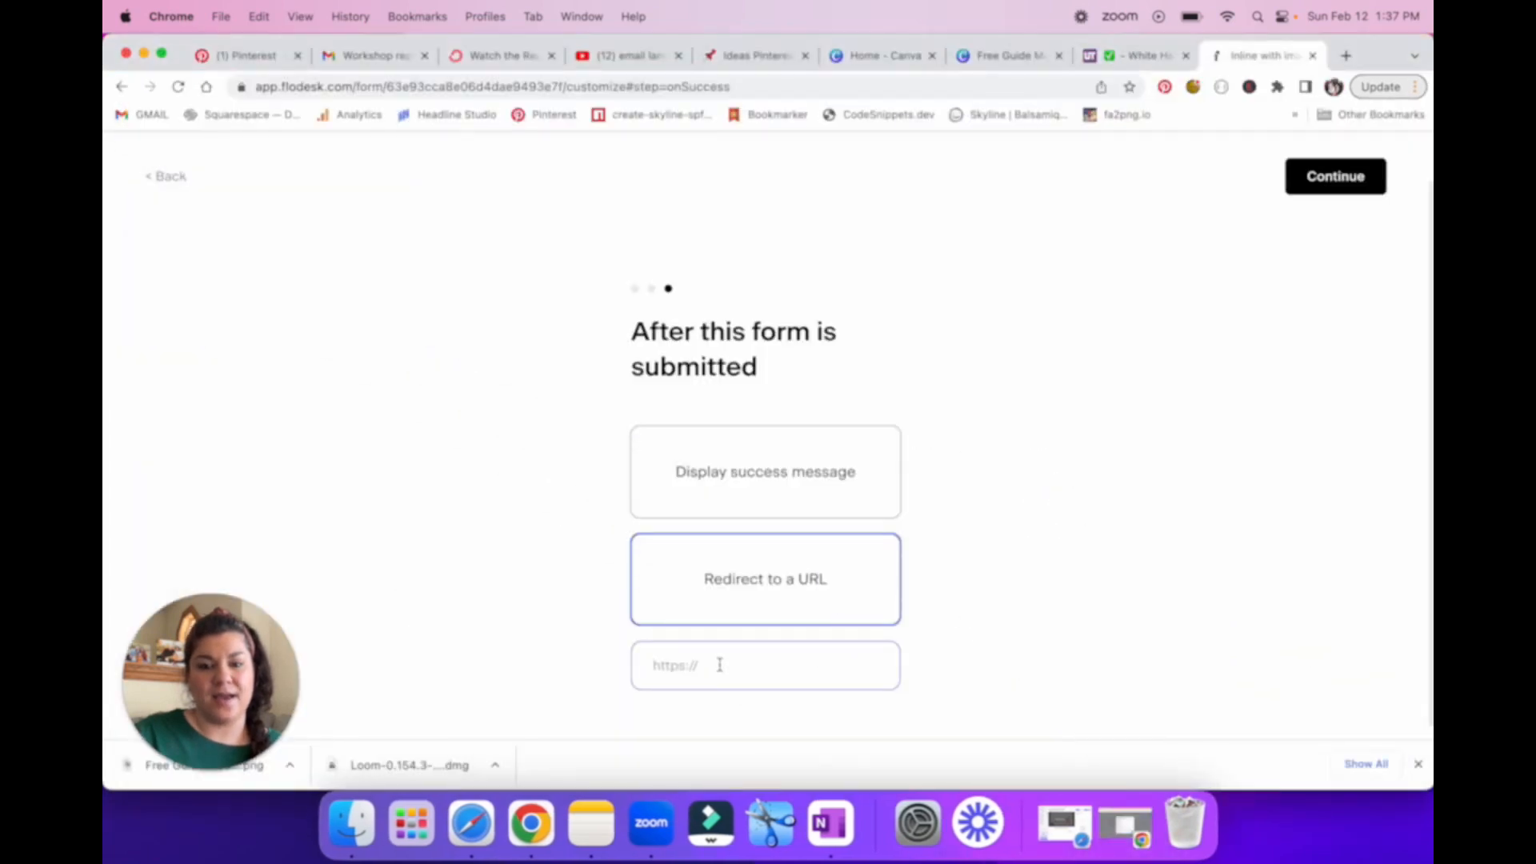
Step: Paste the copied Google Drive link as the form's redirect URL
left_click(719, 664)
key("super+v")
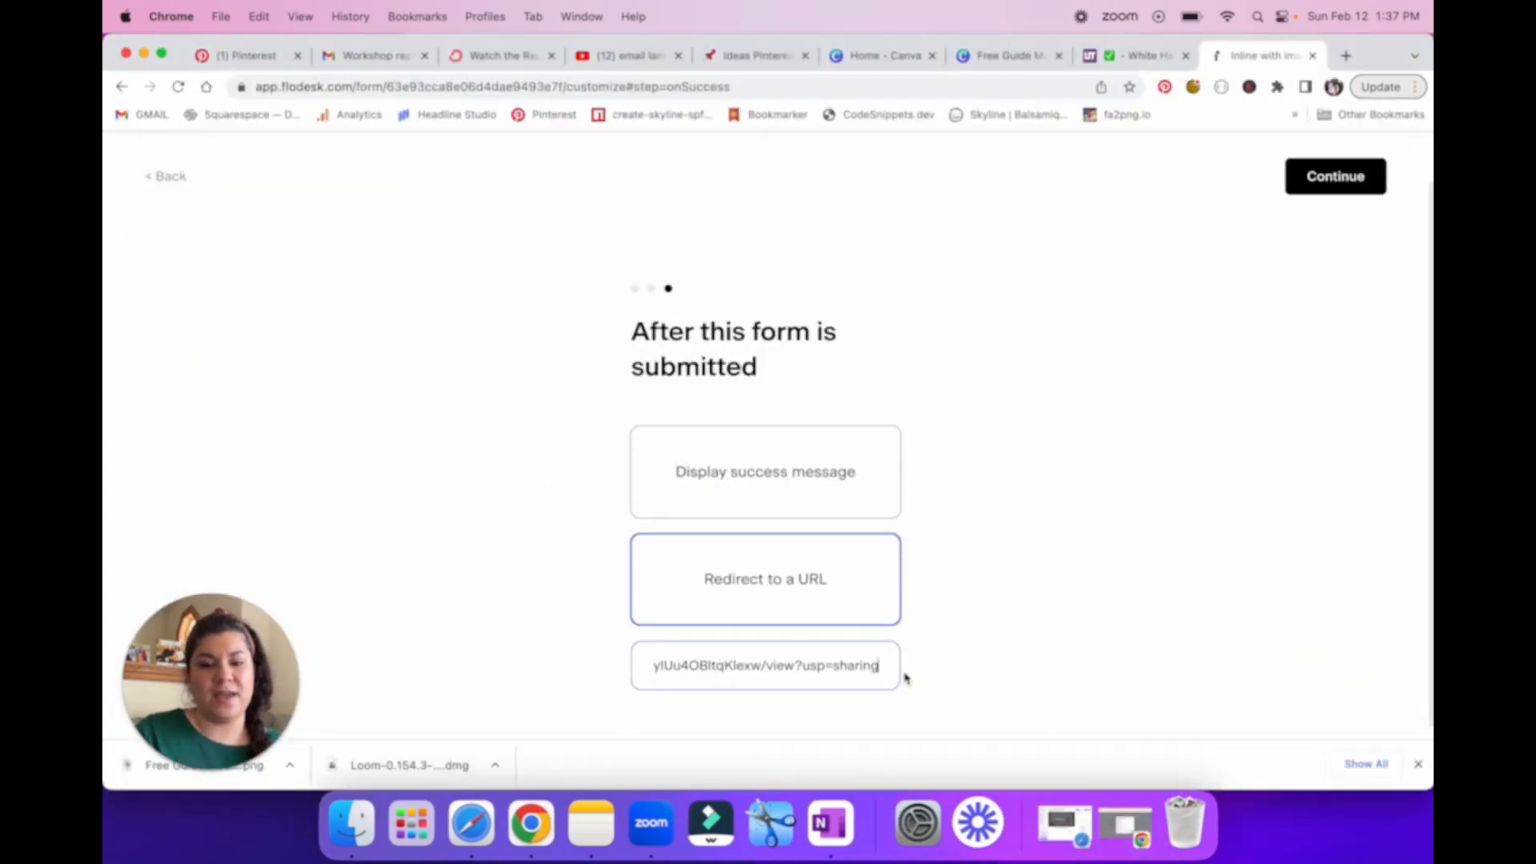
left_click(589, 680)
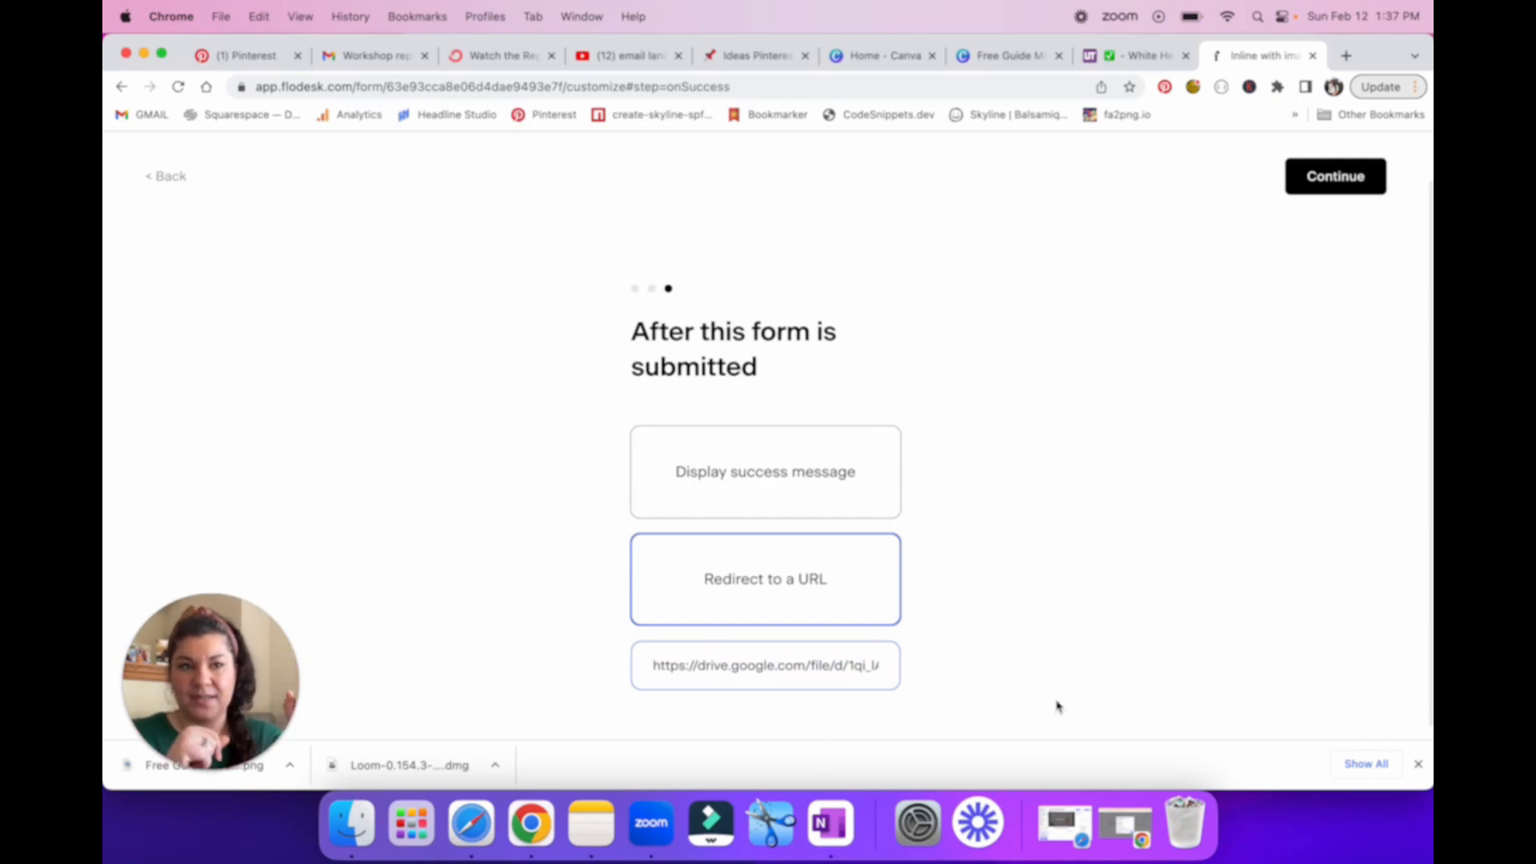
Step: Continue to the form's publishing page and look over the header code and inline code
left_click(1333, 180)
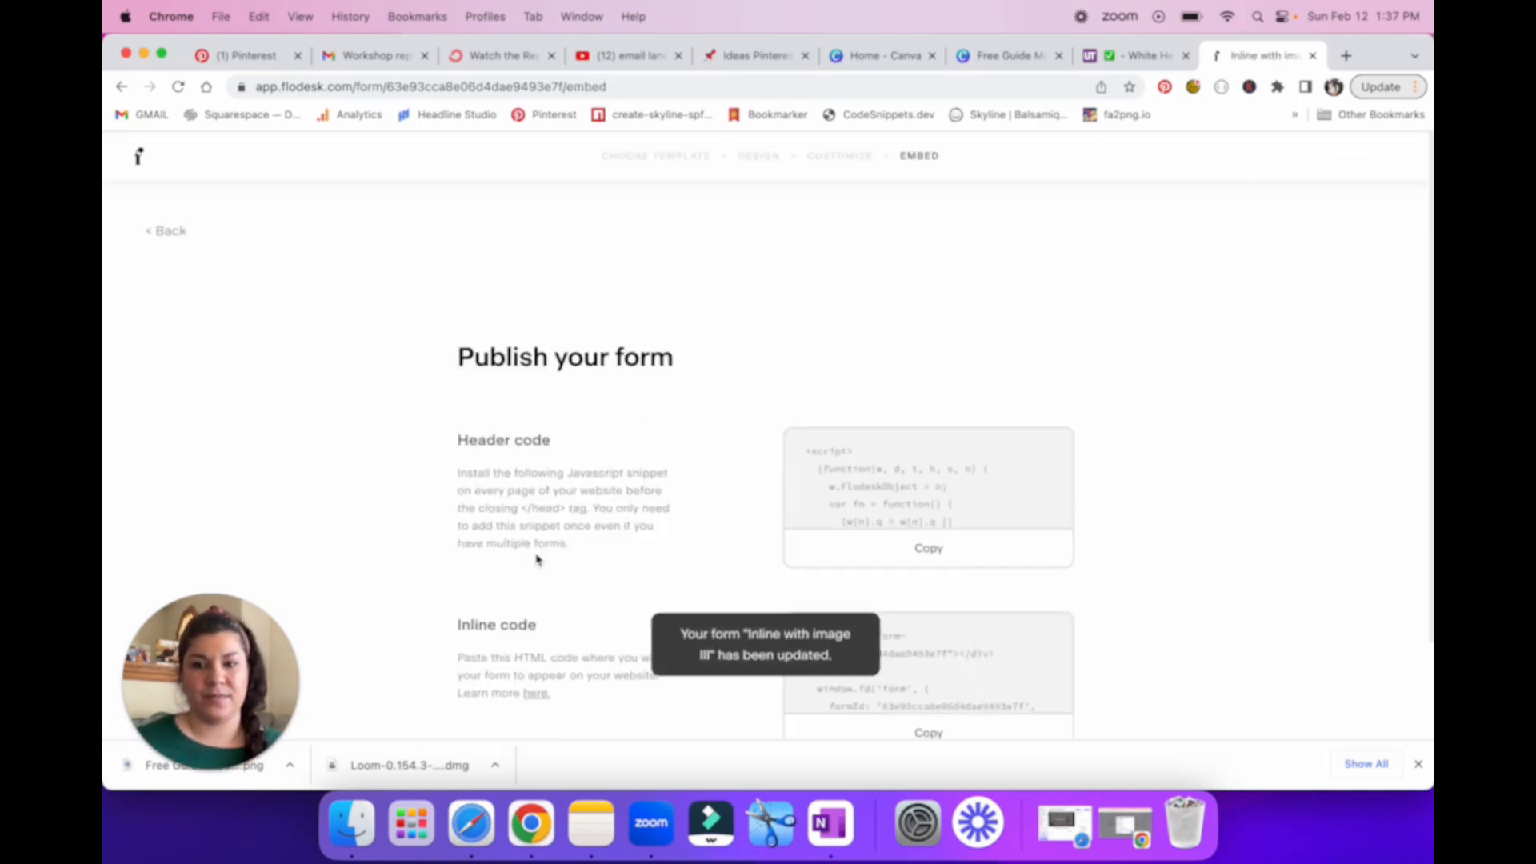
scroll(519, 552, "down", 1)
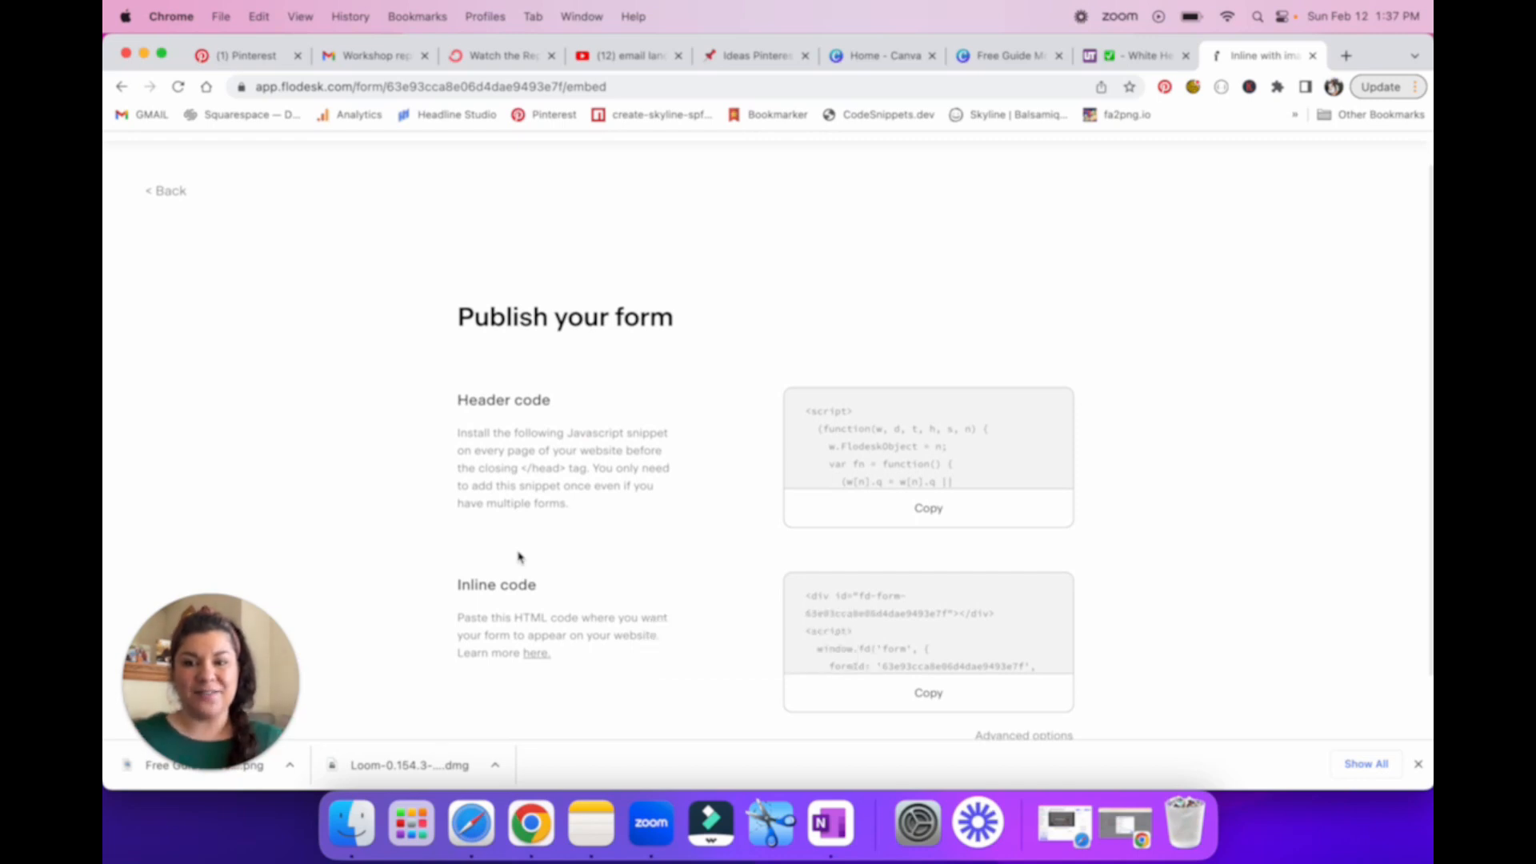
scroll(678, 486, "down", 2)
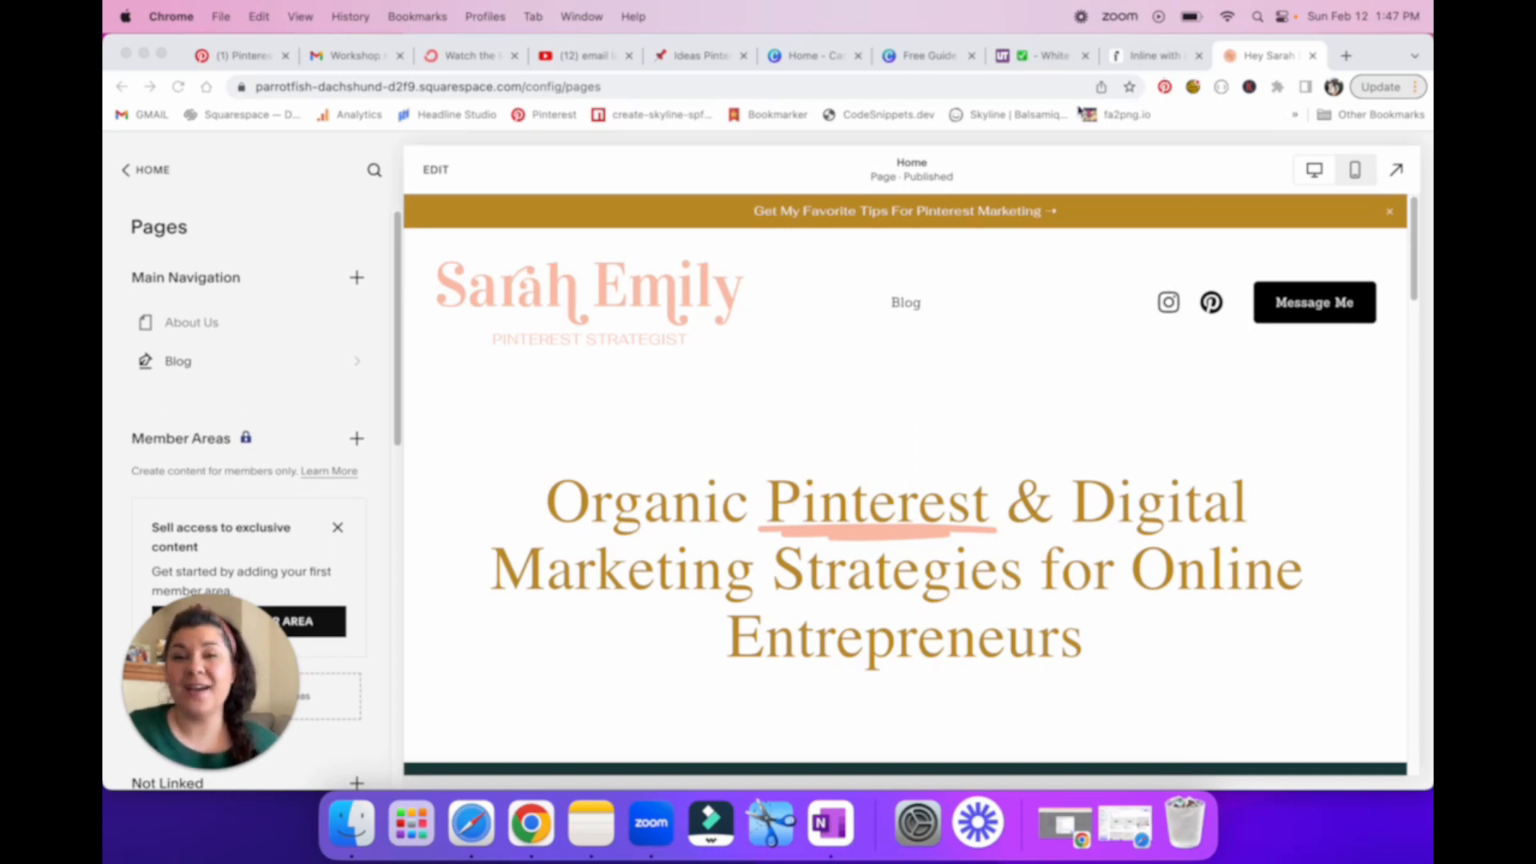
Step: Create a new blog post in Squarespace titled "Test Embed Flodesk Page"
left_click(180, 366)
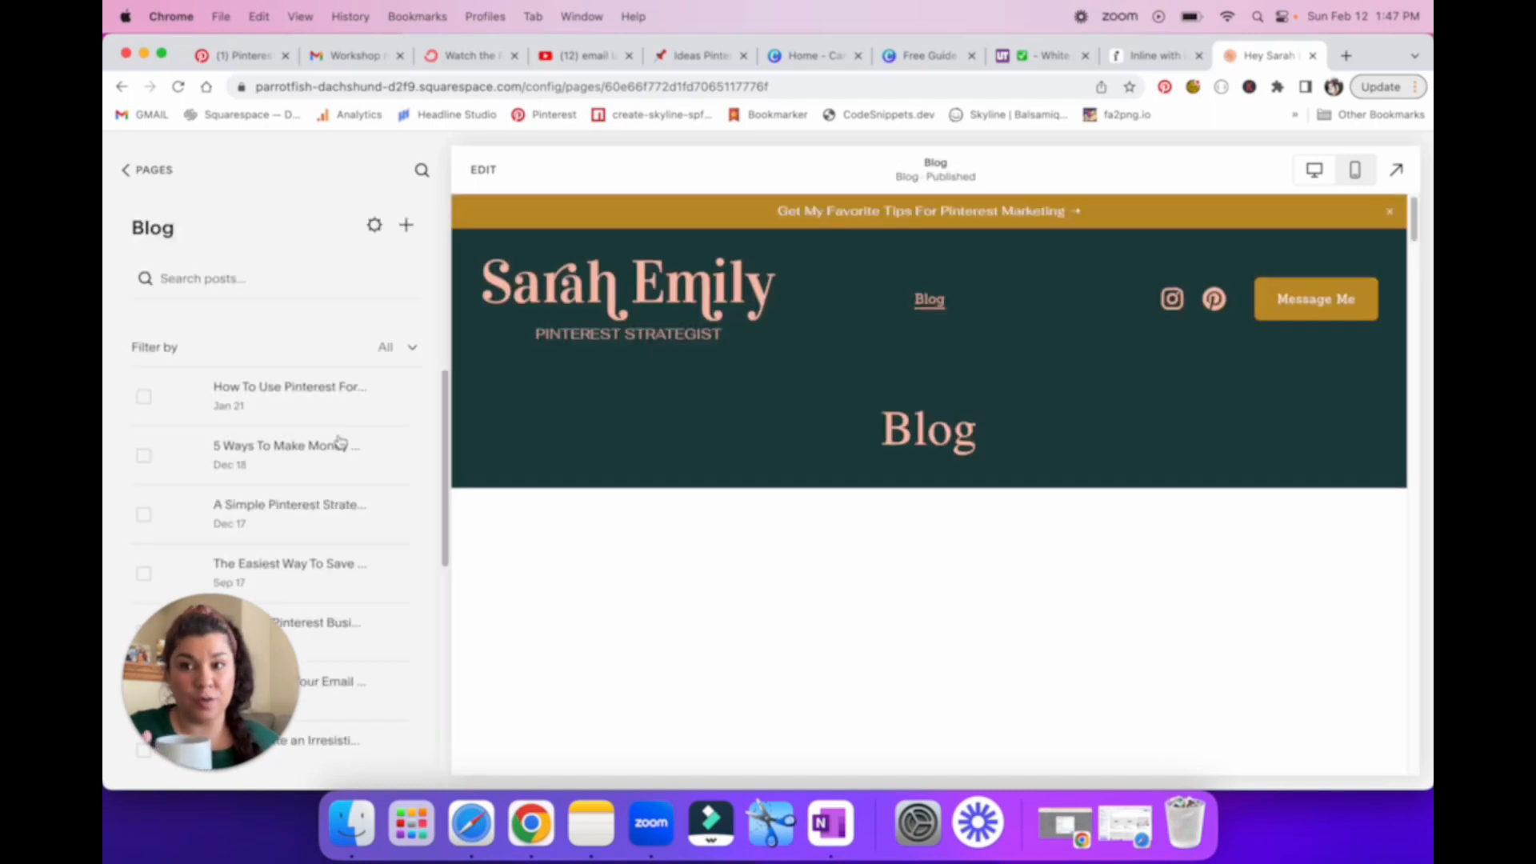
left_click(407, 226)
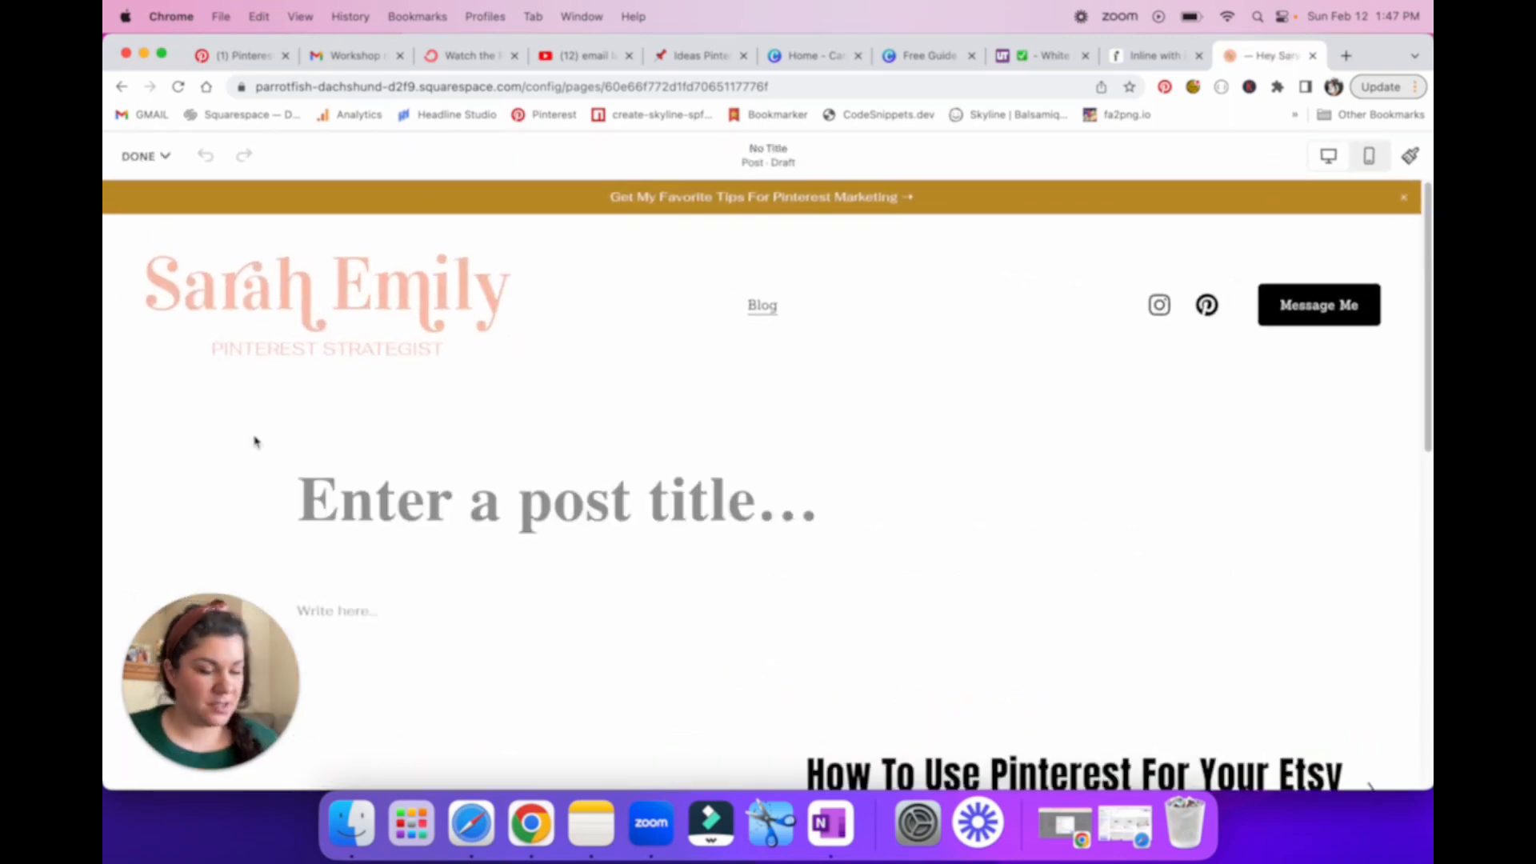
left_click(586, 512)
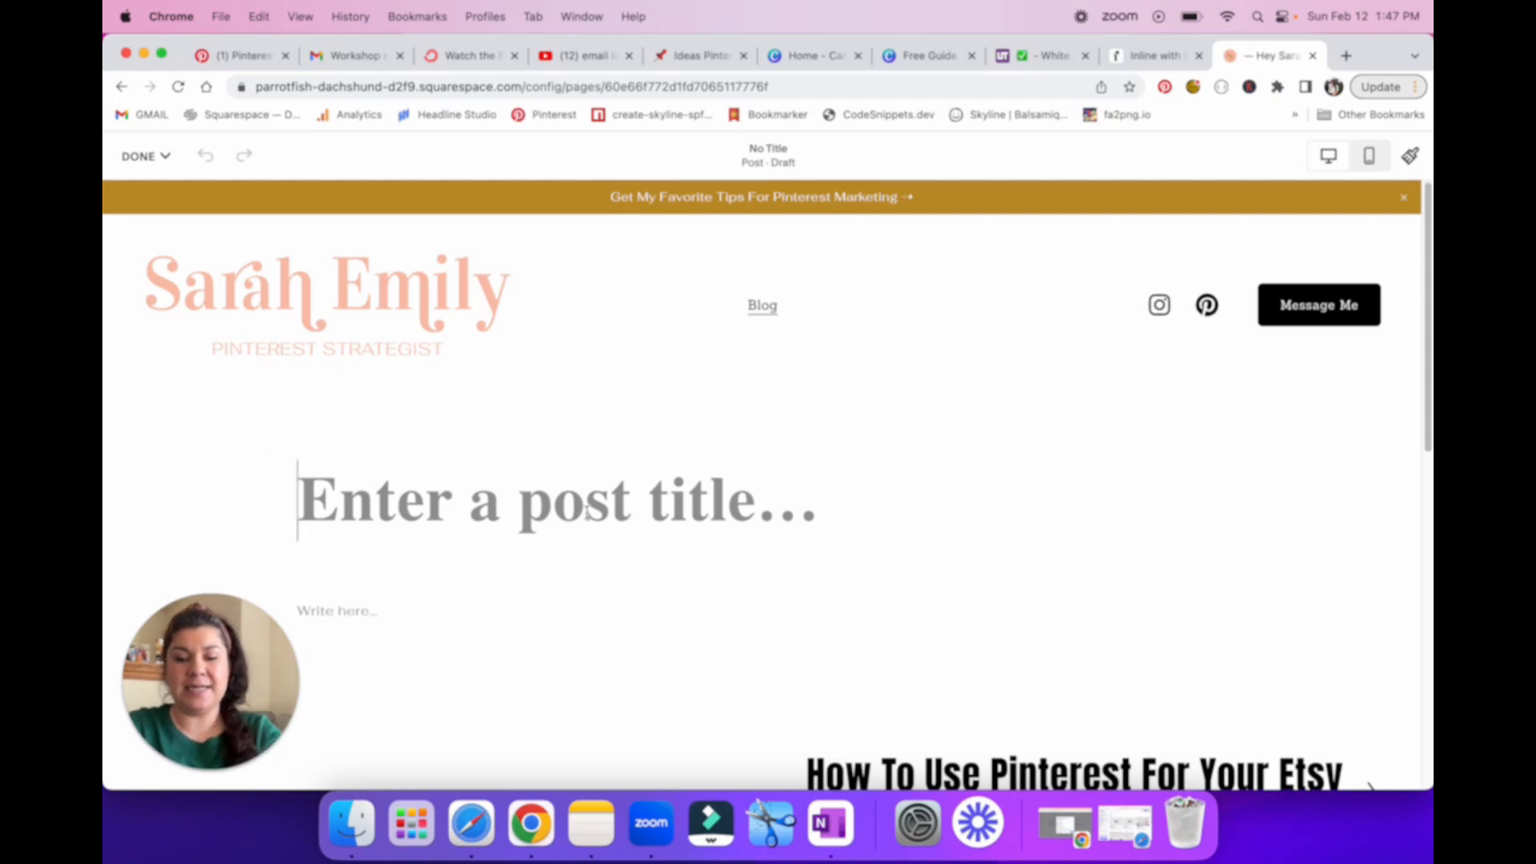
type("Test Embed ")
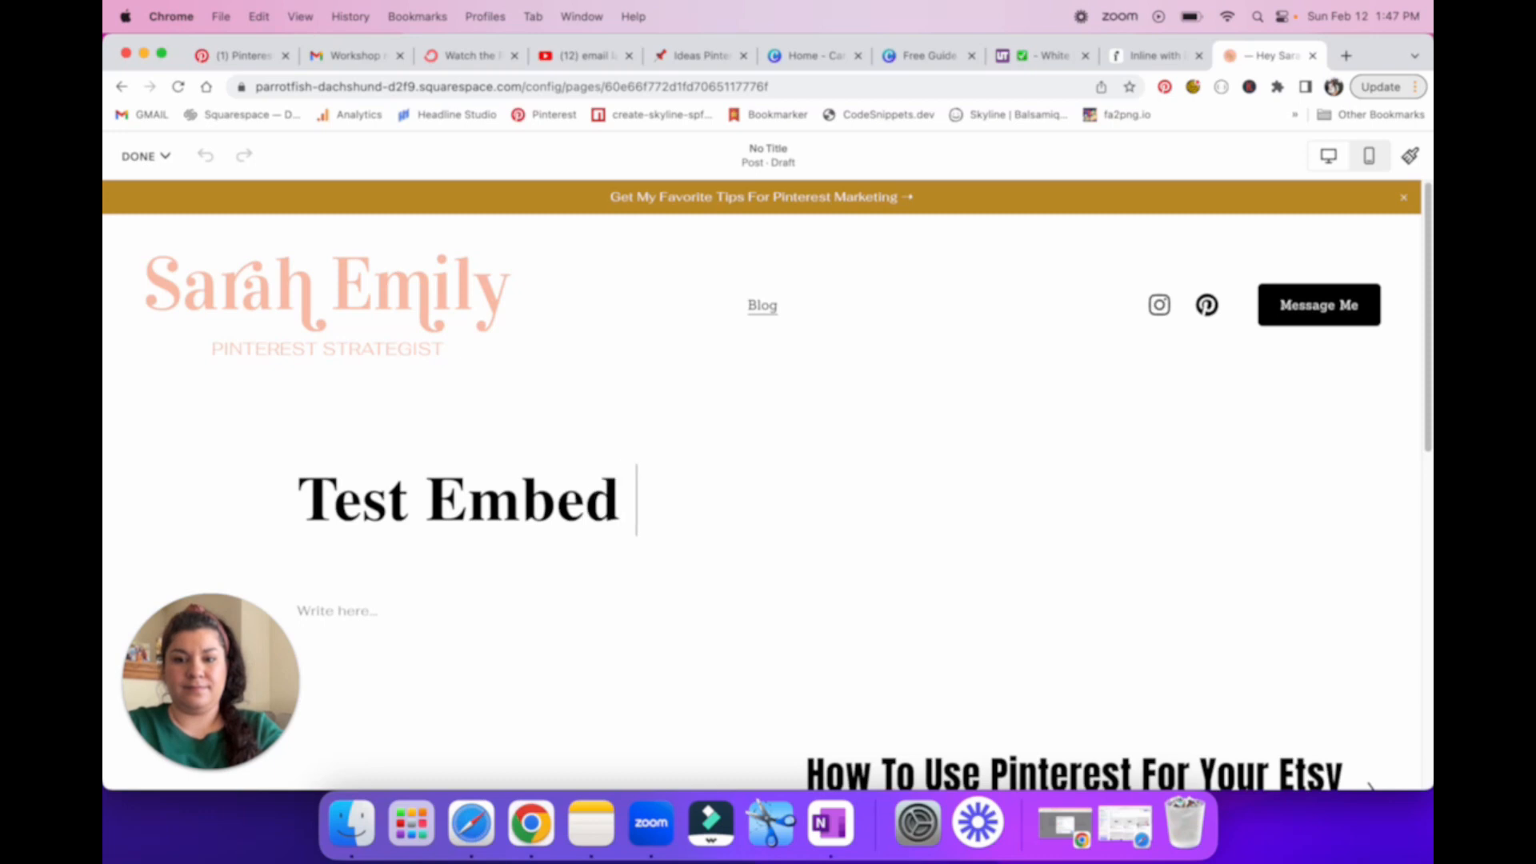
type("Flodesk Page")
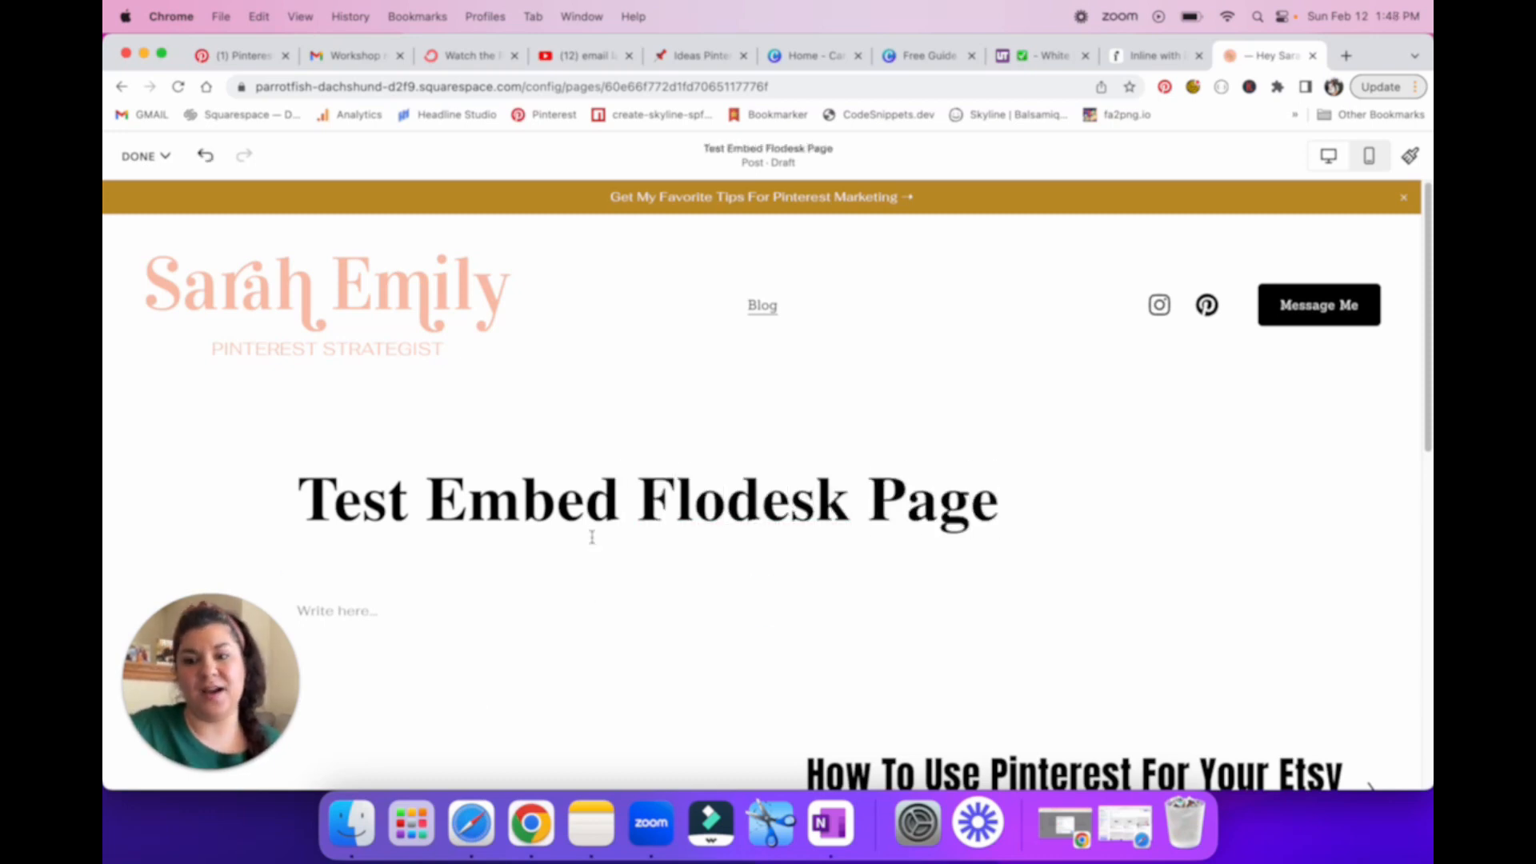
Step: Write "testing content" as the body text of the blog post
left_click(401, 612)
scroll(460, 616, "down", 4)
type("testing content")
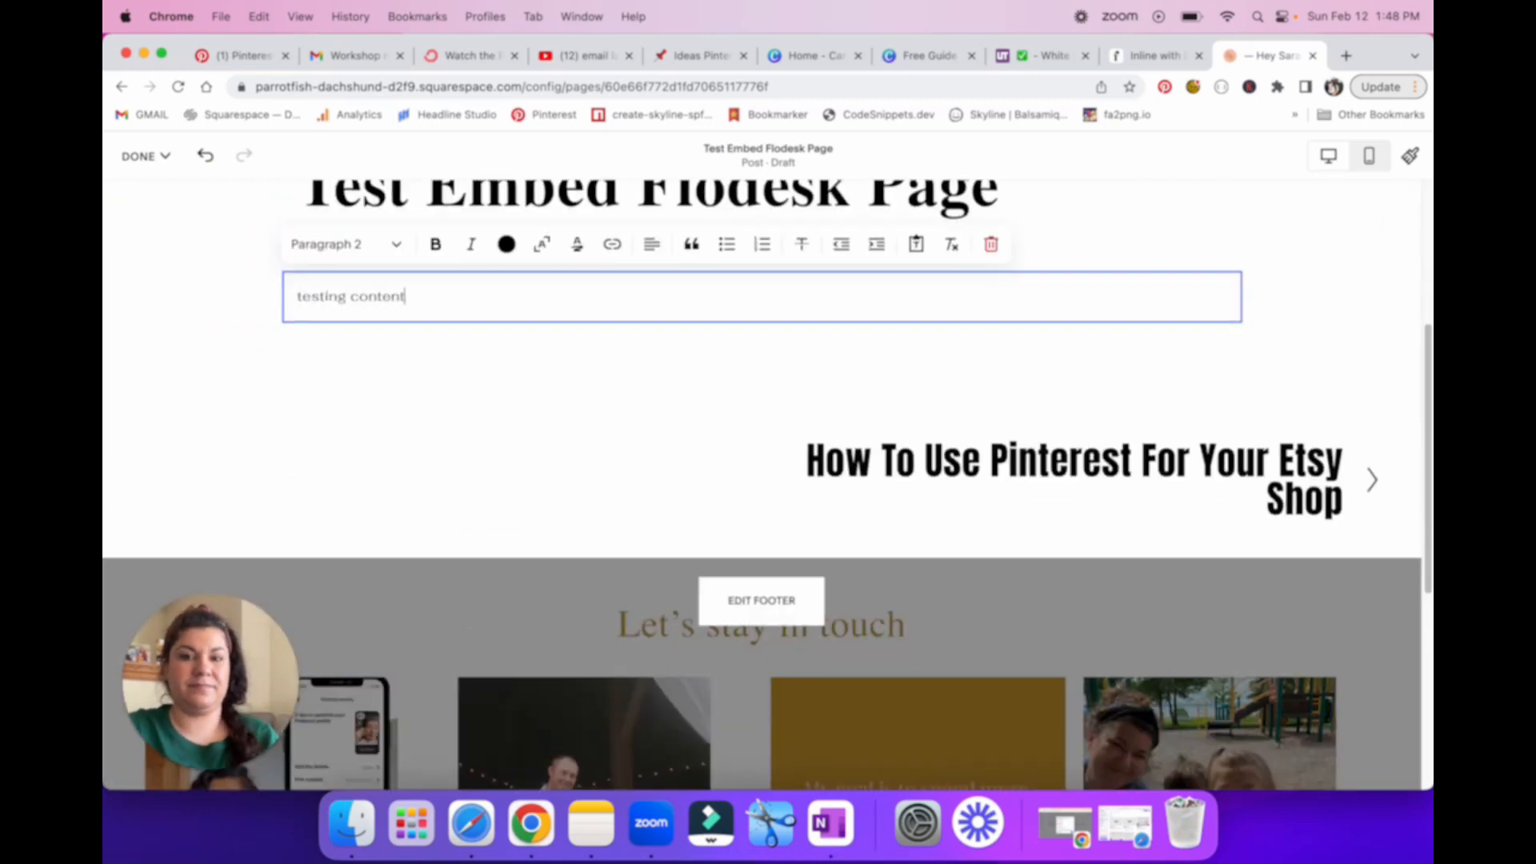
Step: Insert a Code block directly below the "testing content" text
left_click(748, 336)
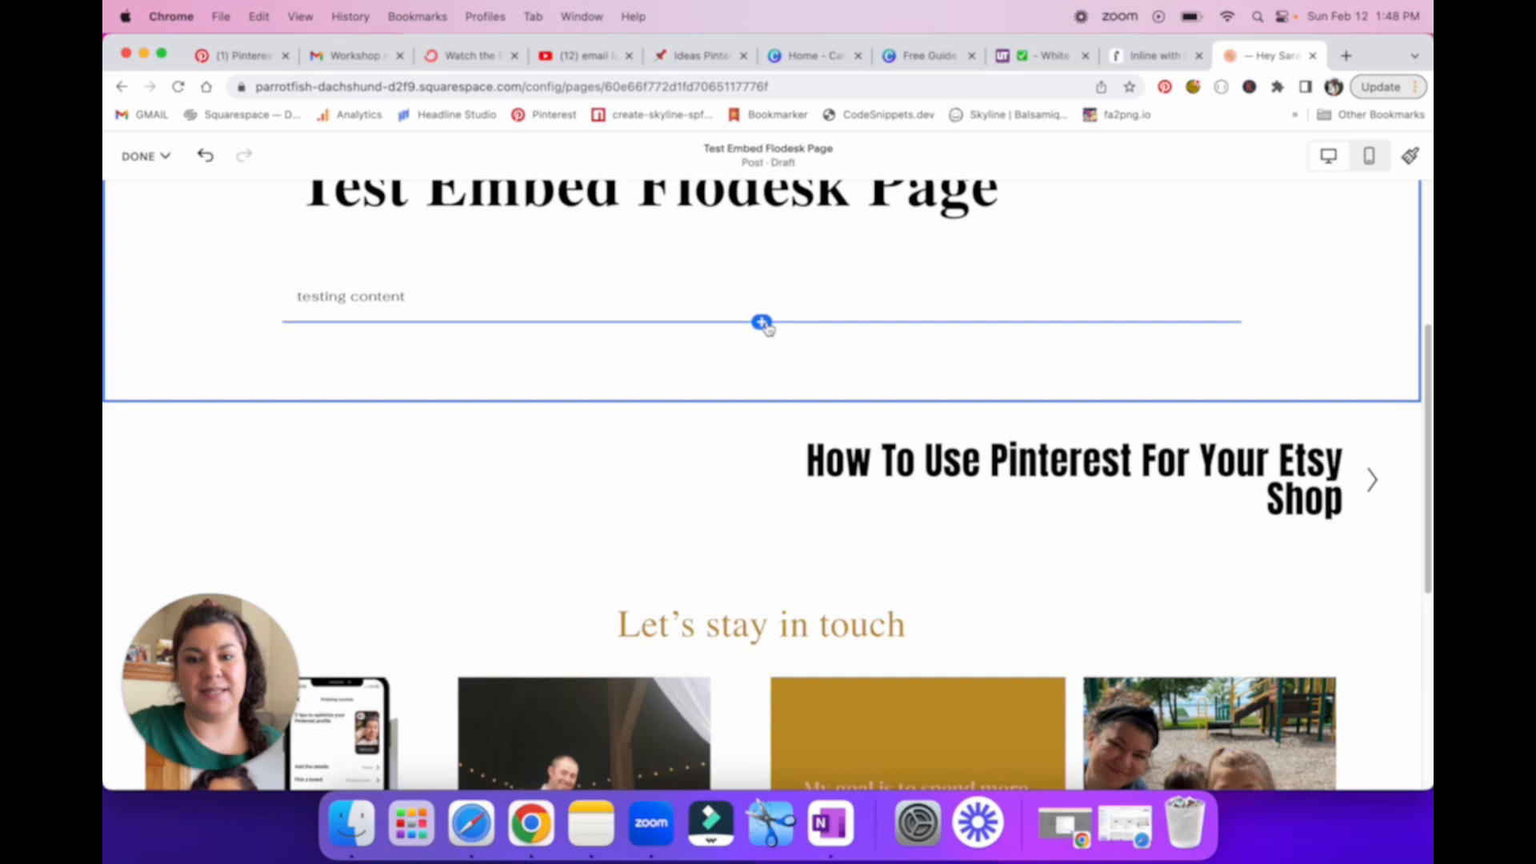
left_click(762, 323)
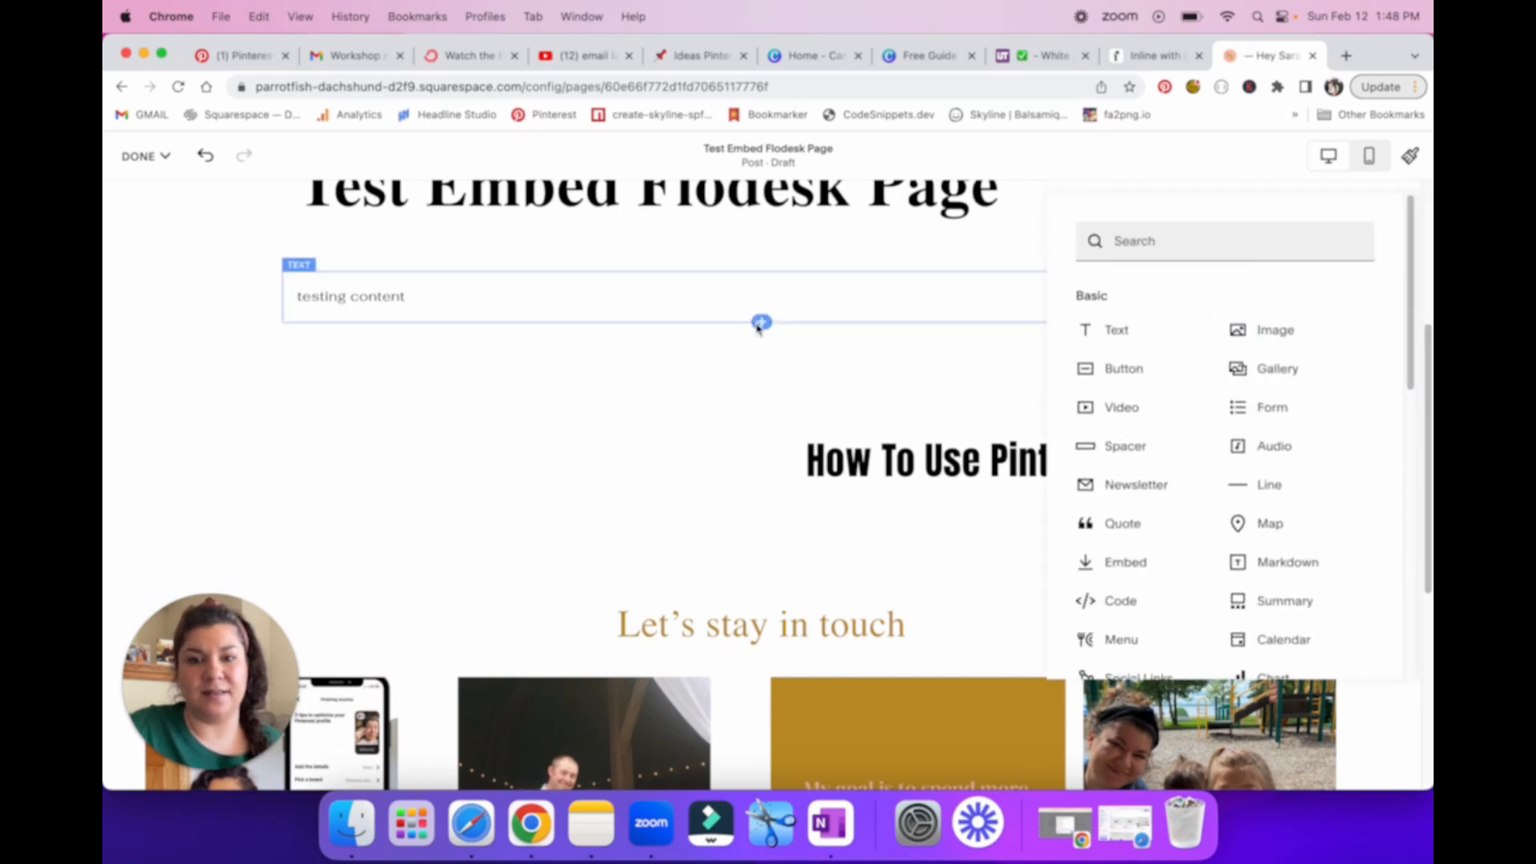
left_click(1127, 244)
type("code")
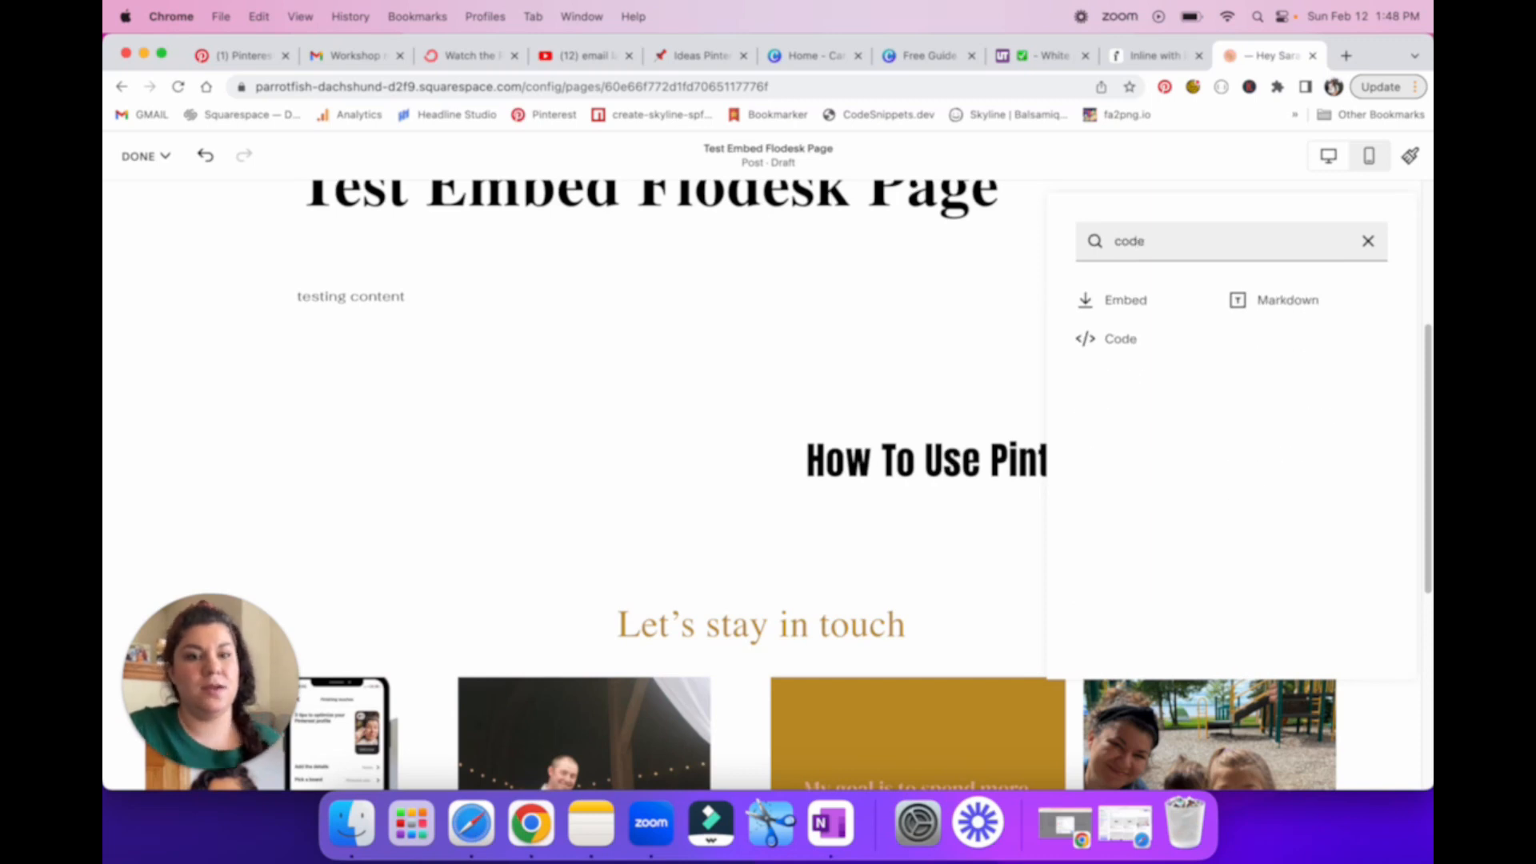
left_click(1120, 340)
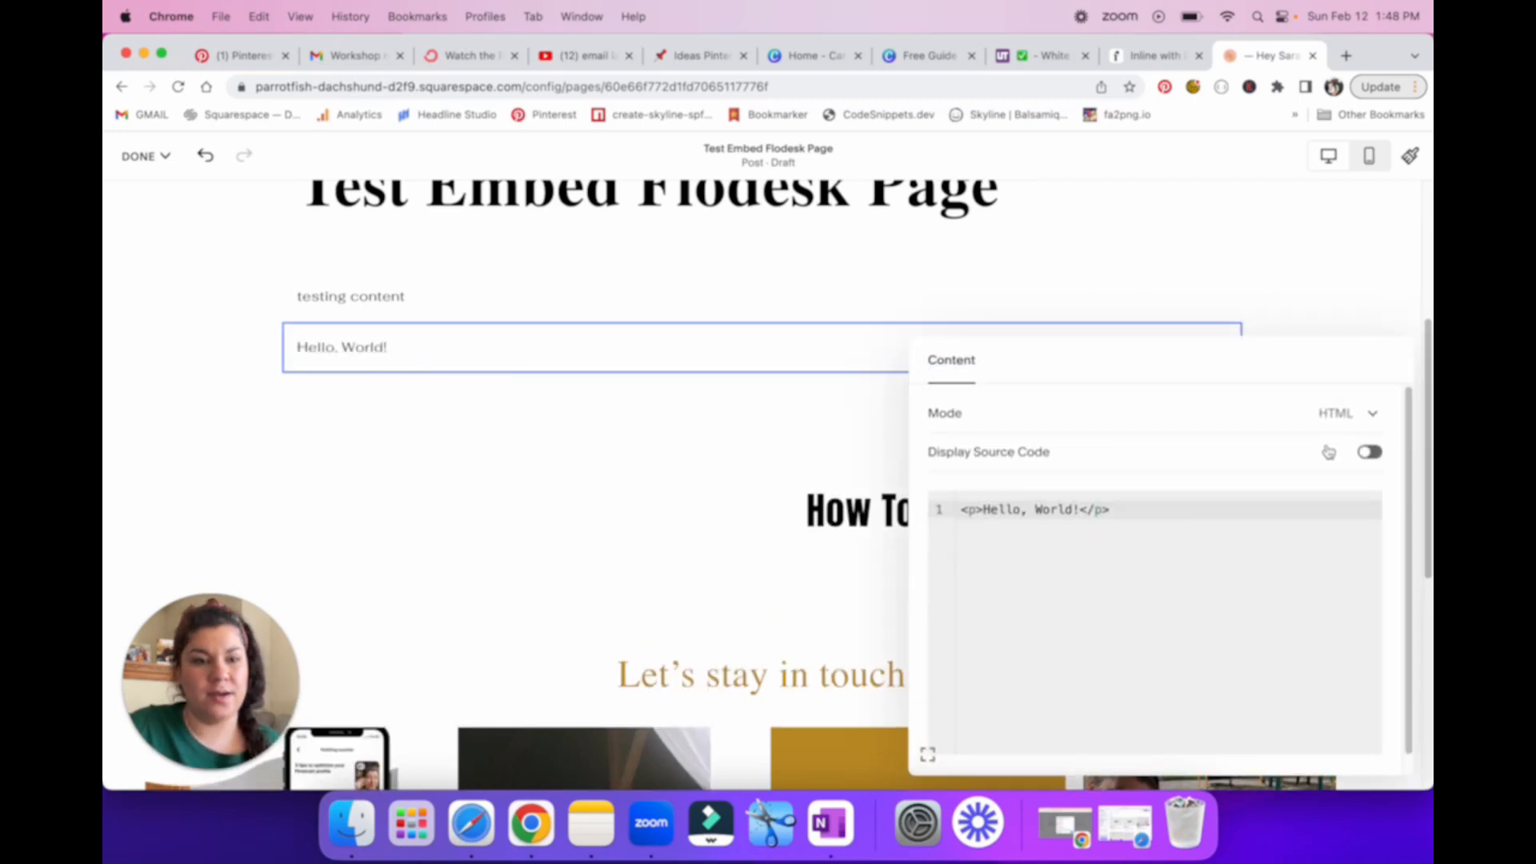
Step: Try the code block's Display Source Code option, turn it back off, and keep the mode set to HTML
left_click(1371, 453)
left_click(1370, 453)
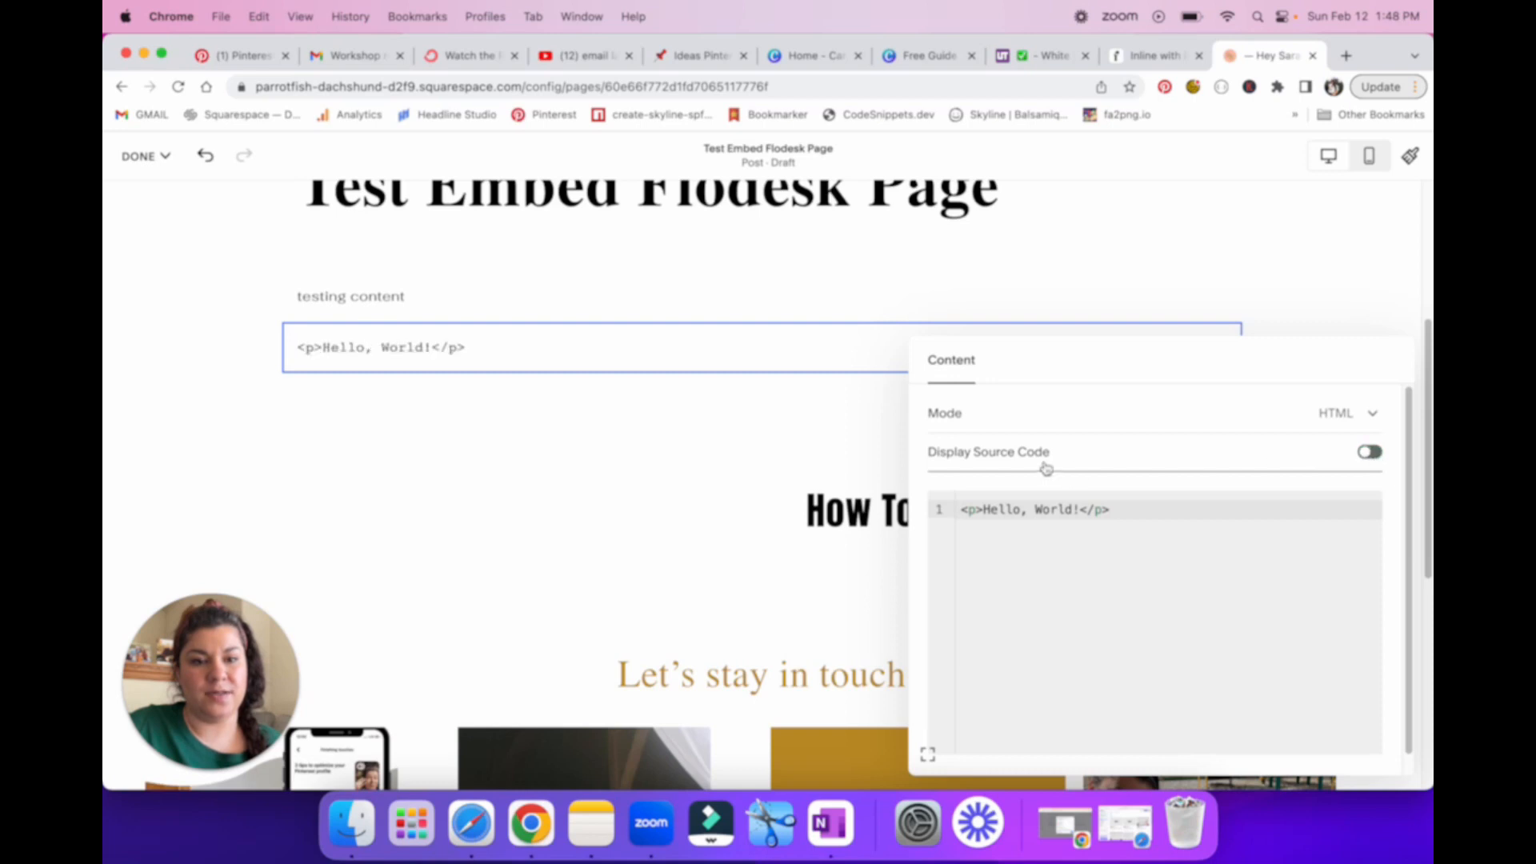
left_click(1056, 511)
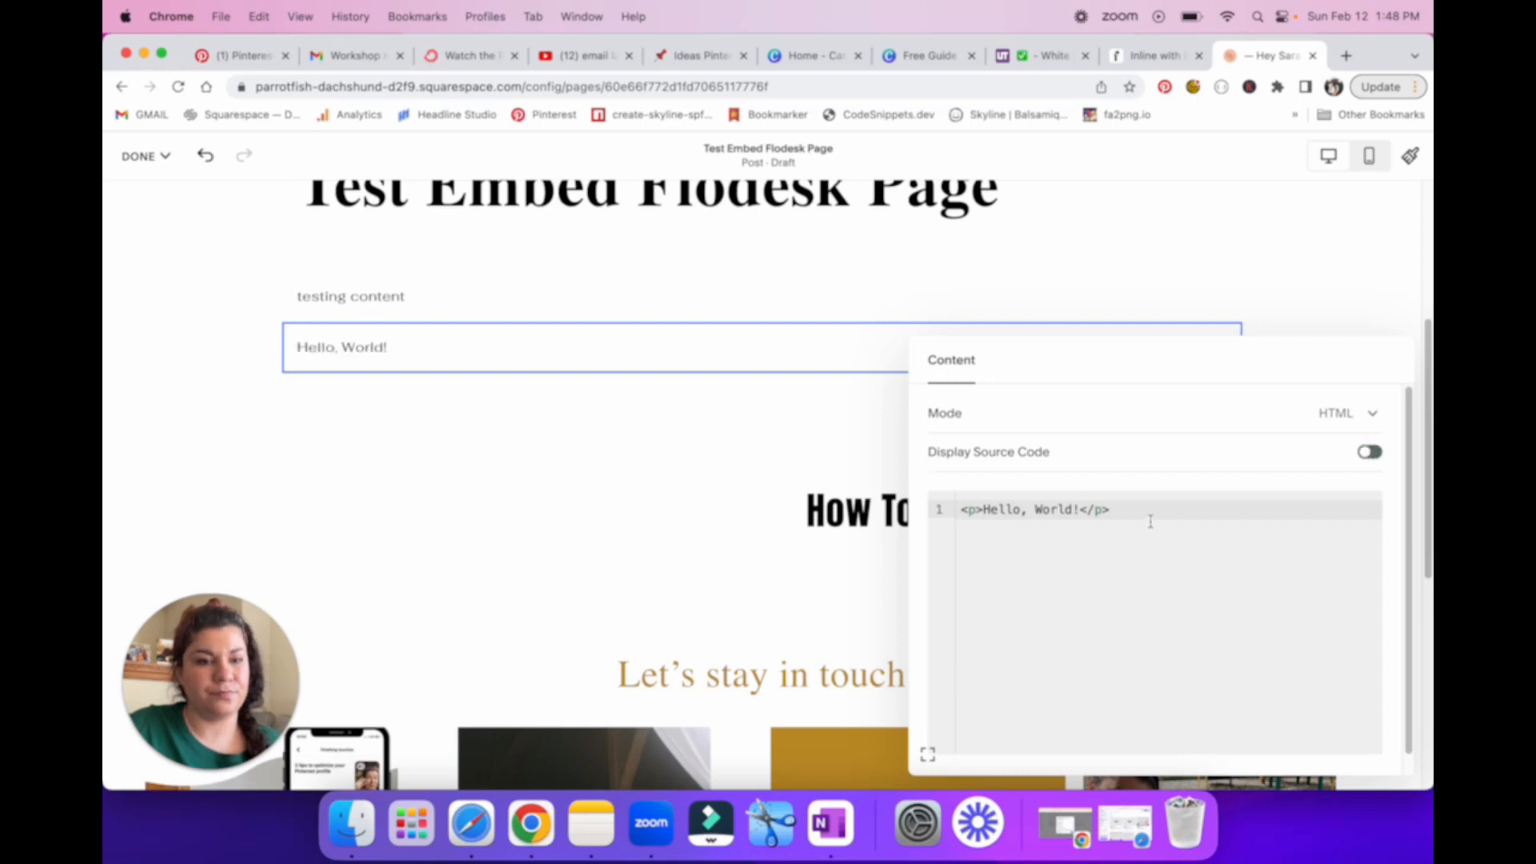
left_click(1039, 428)
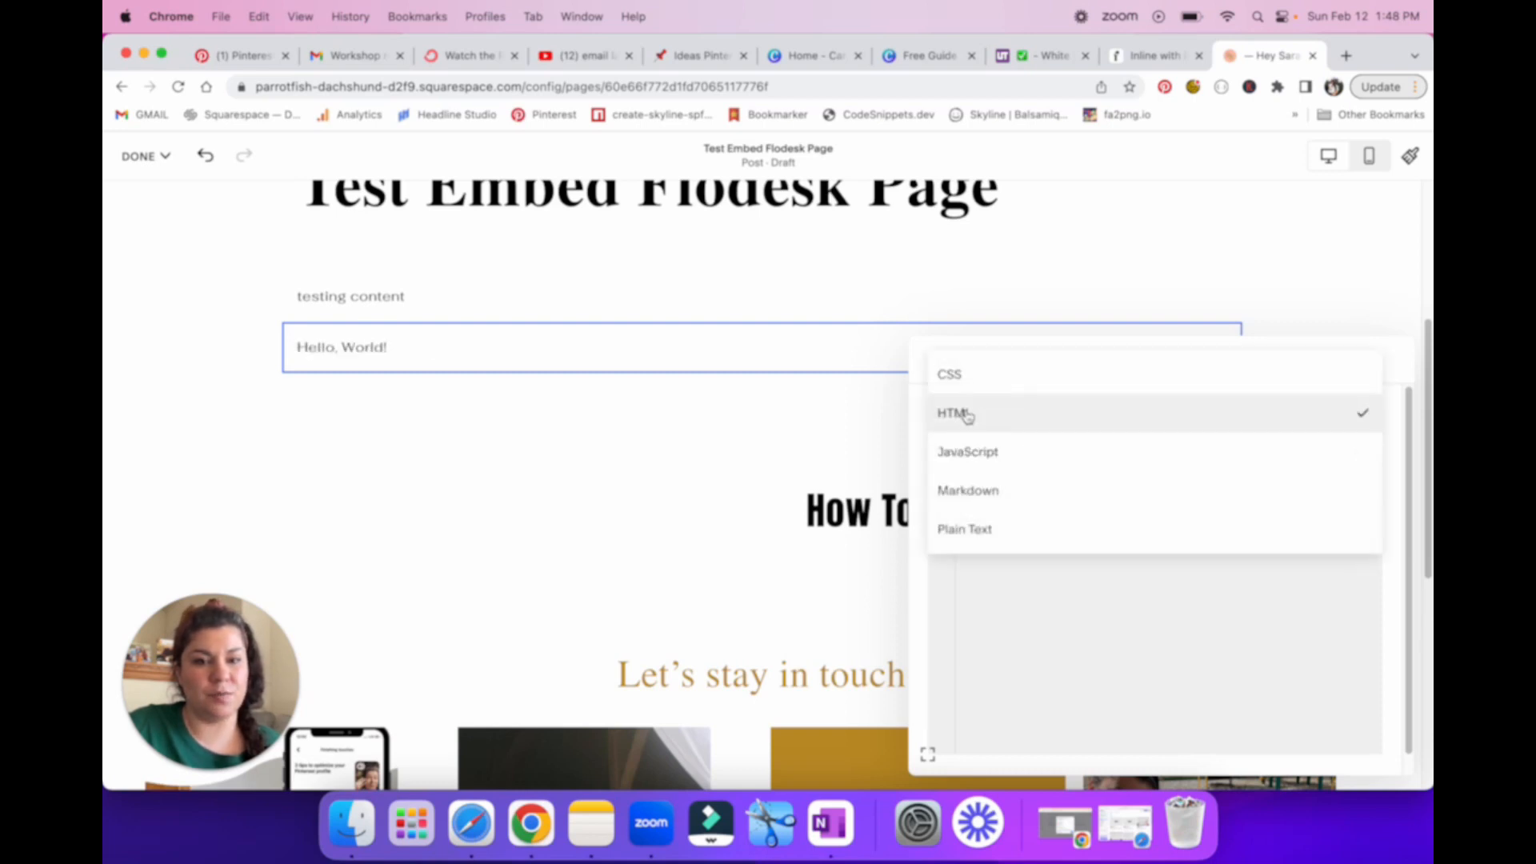
left_click(996, 414)
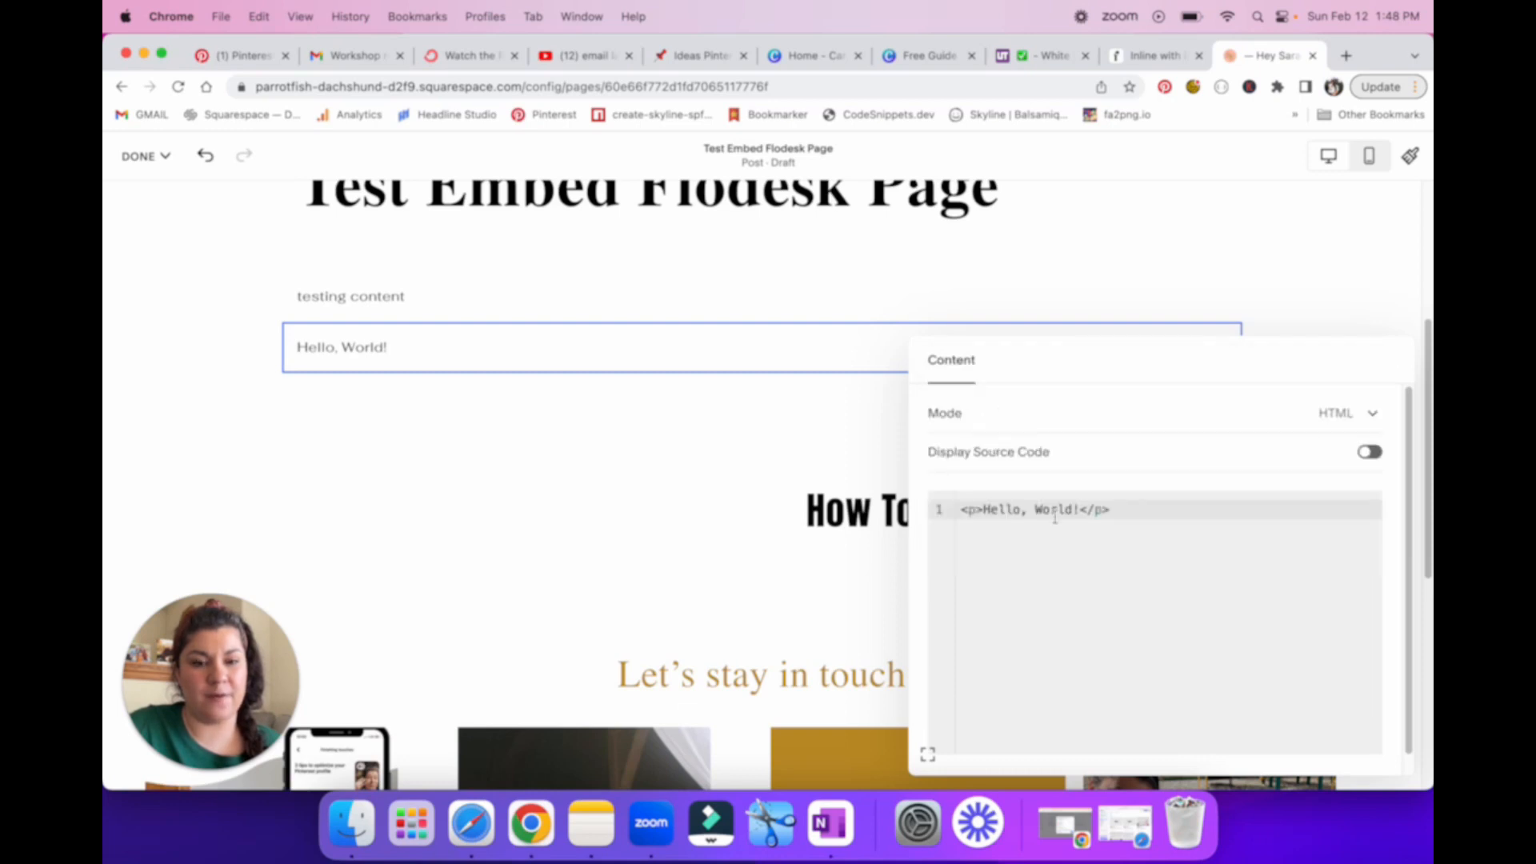
Step: Switch to Flodesk's form publishing page and copy the form's inline embed code
left_click(1156, 67)
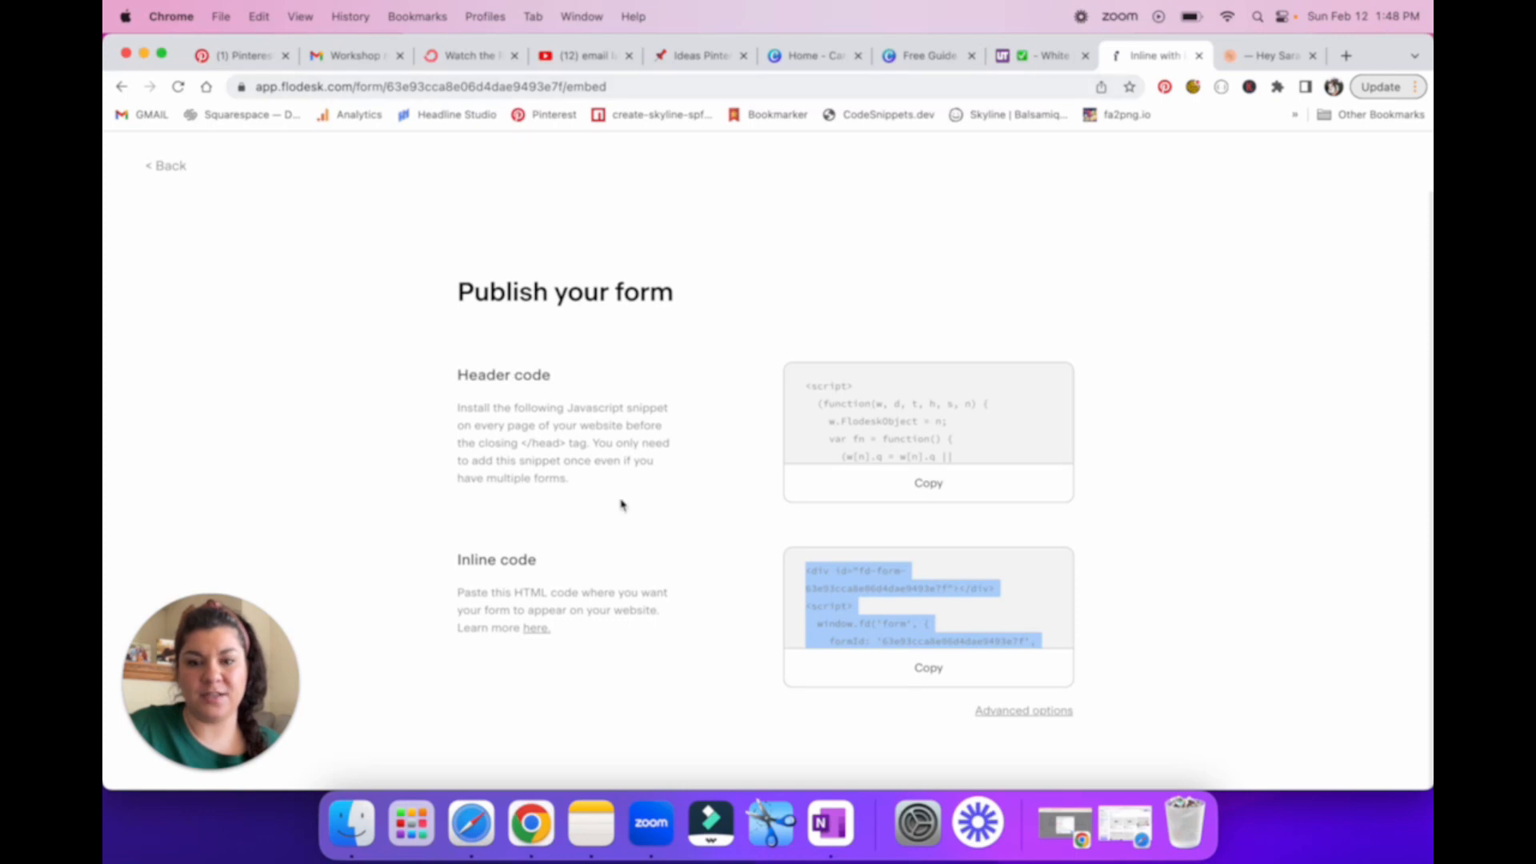
left_click(943, 681)
left_click(942, 681)
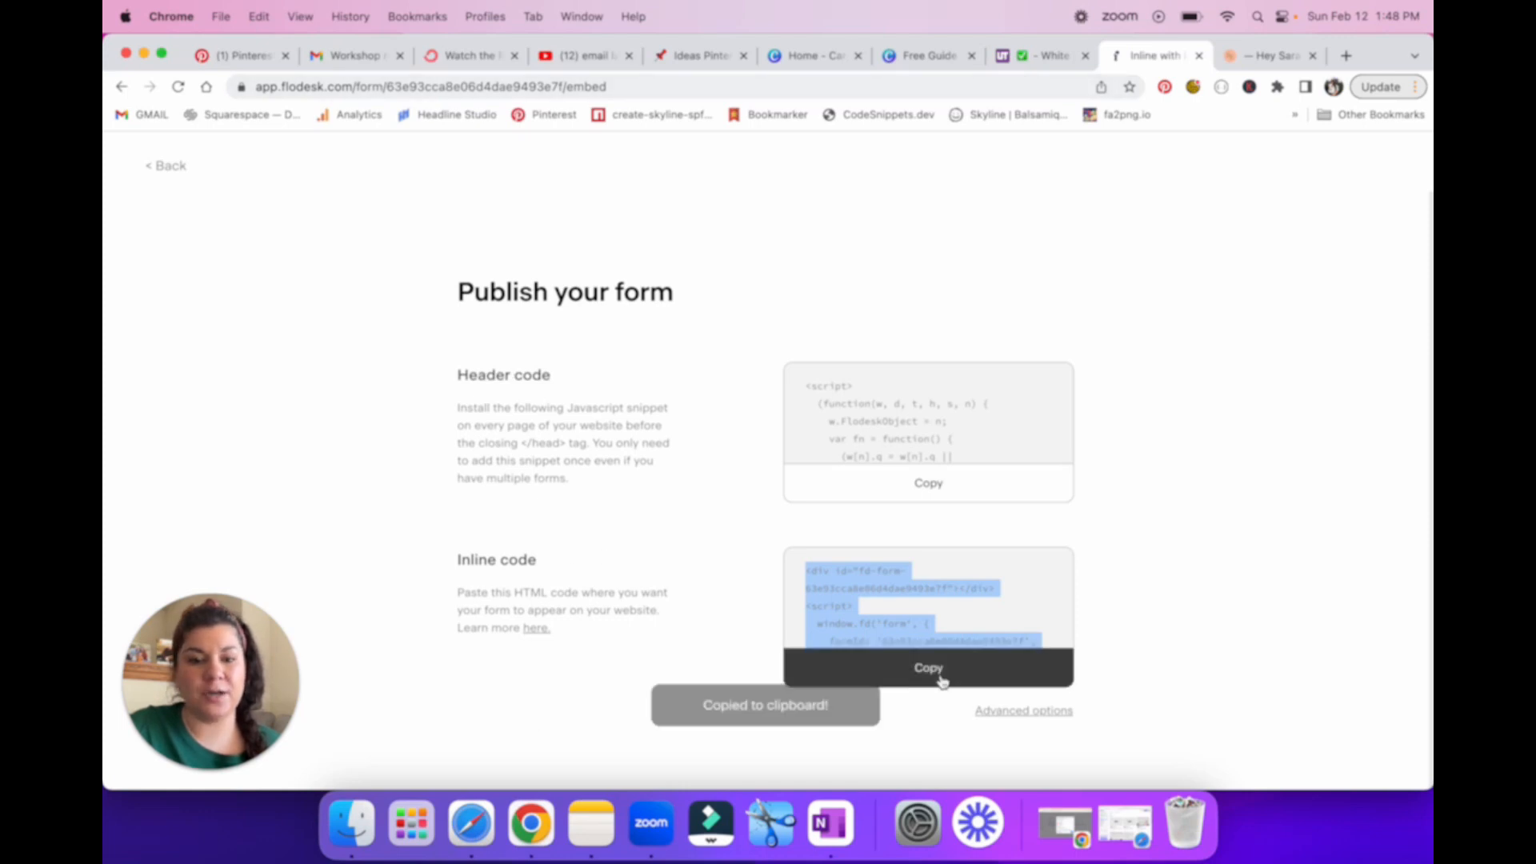
left_click_drag(813, 575, 870, 625)
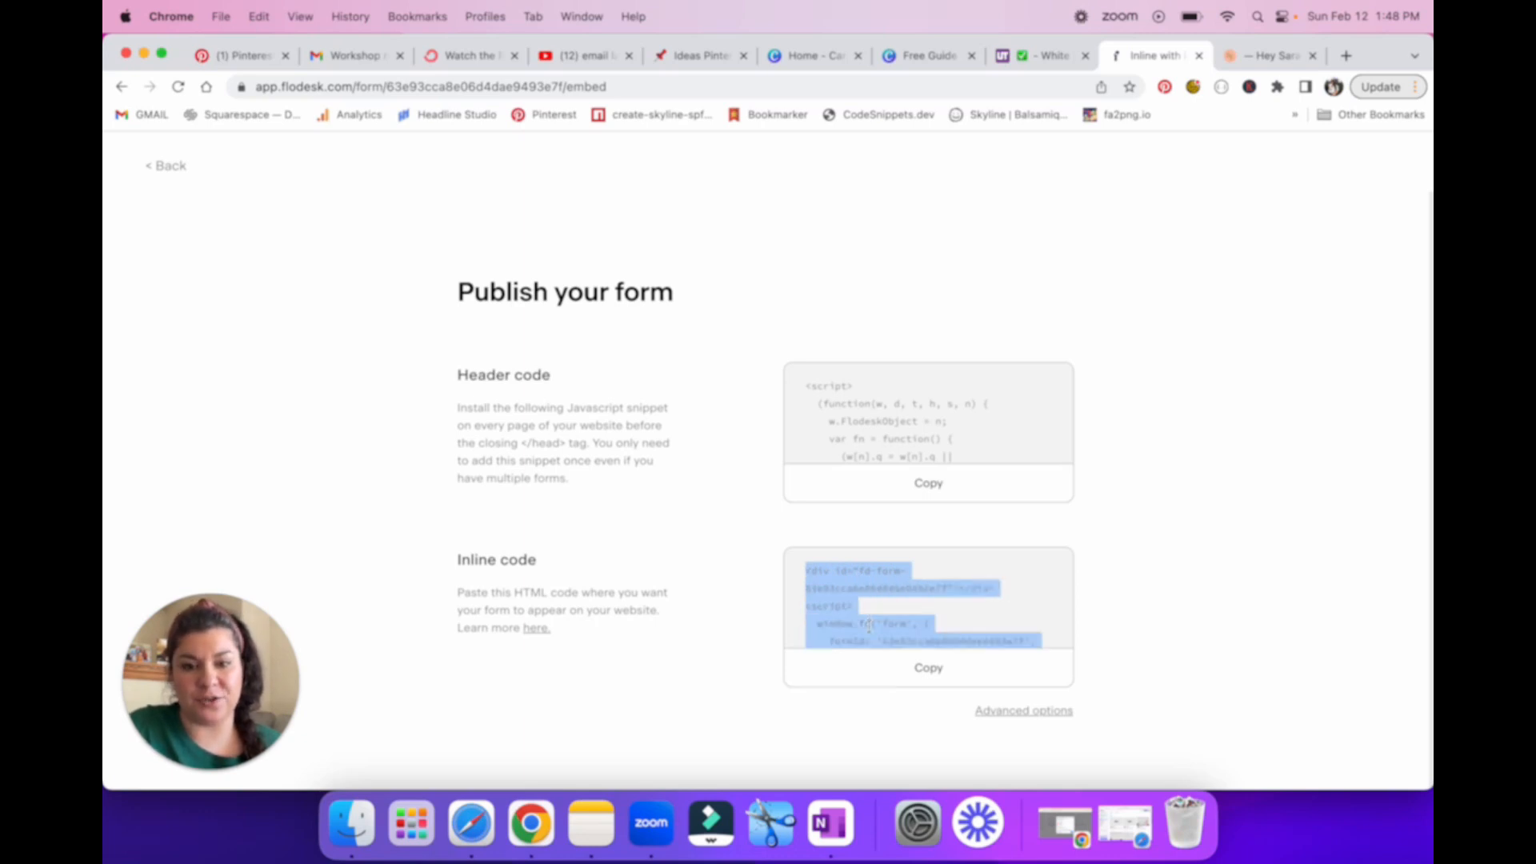
left_click(821, 568)
mouse_move(804, 573)
left_mouse_down()
mouse_move(911, 586)
mouse_move(874, 630)
mouse_move(803, 573)
left_mouse_up()
scroll(911, 593, "down", 3)
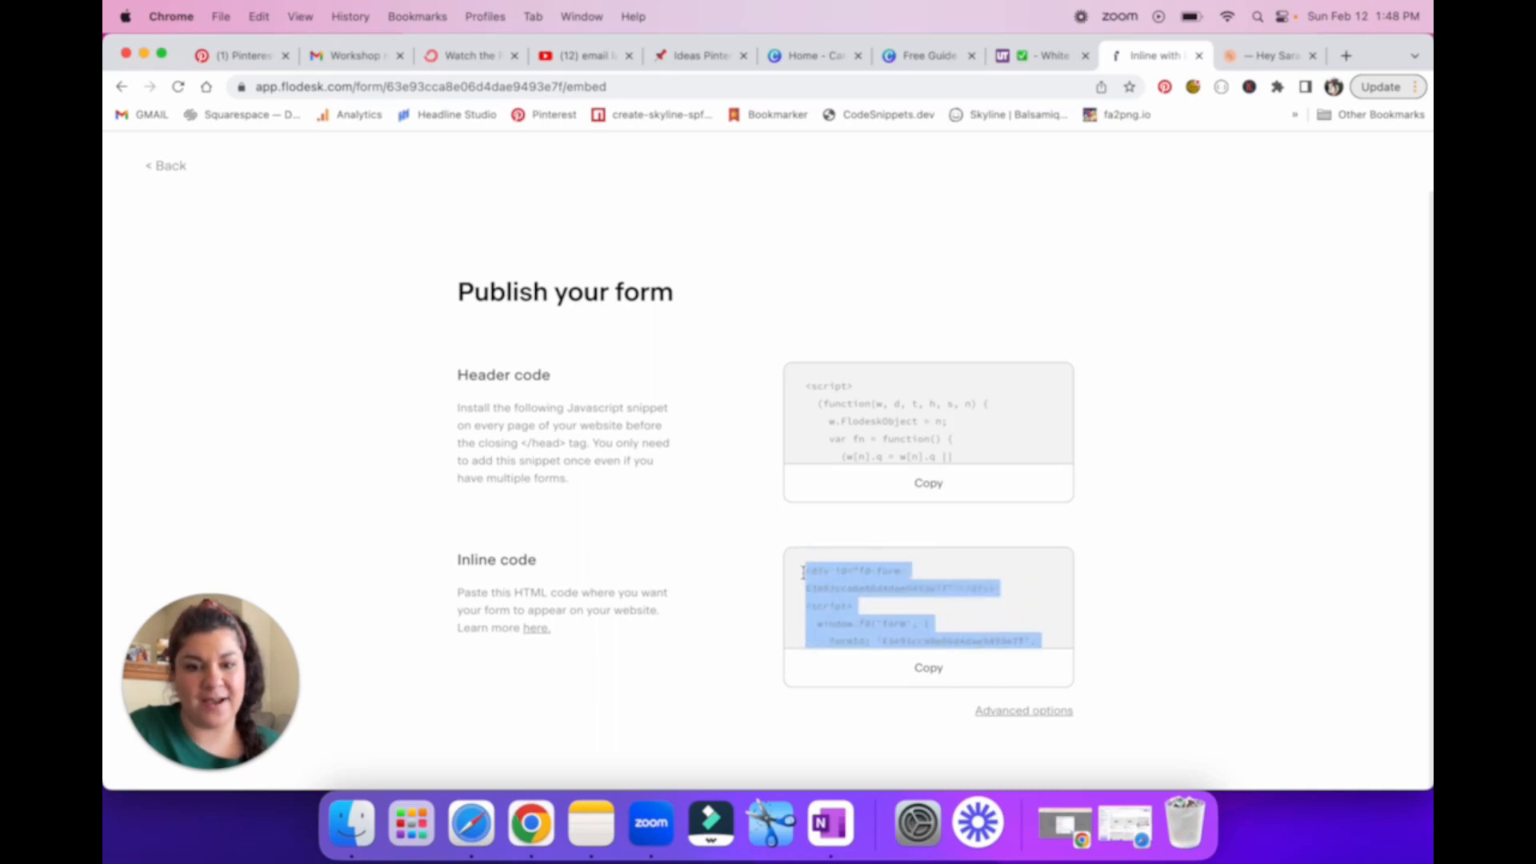
left_click(933, 675)
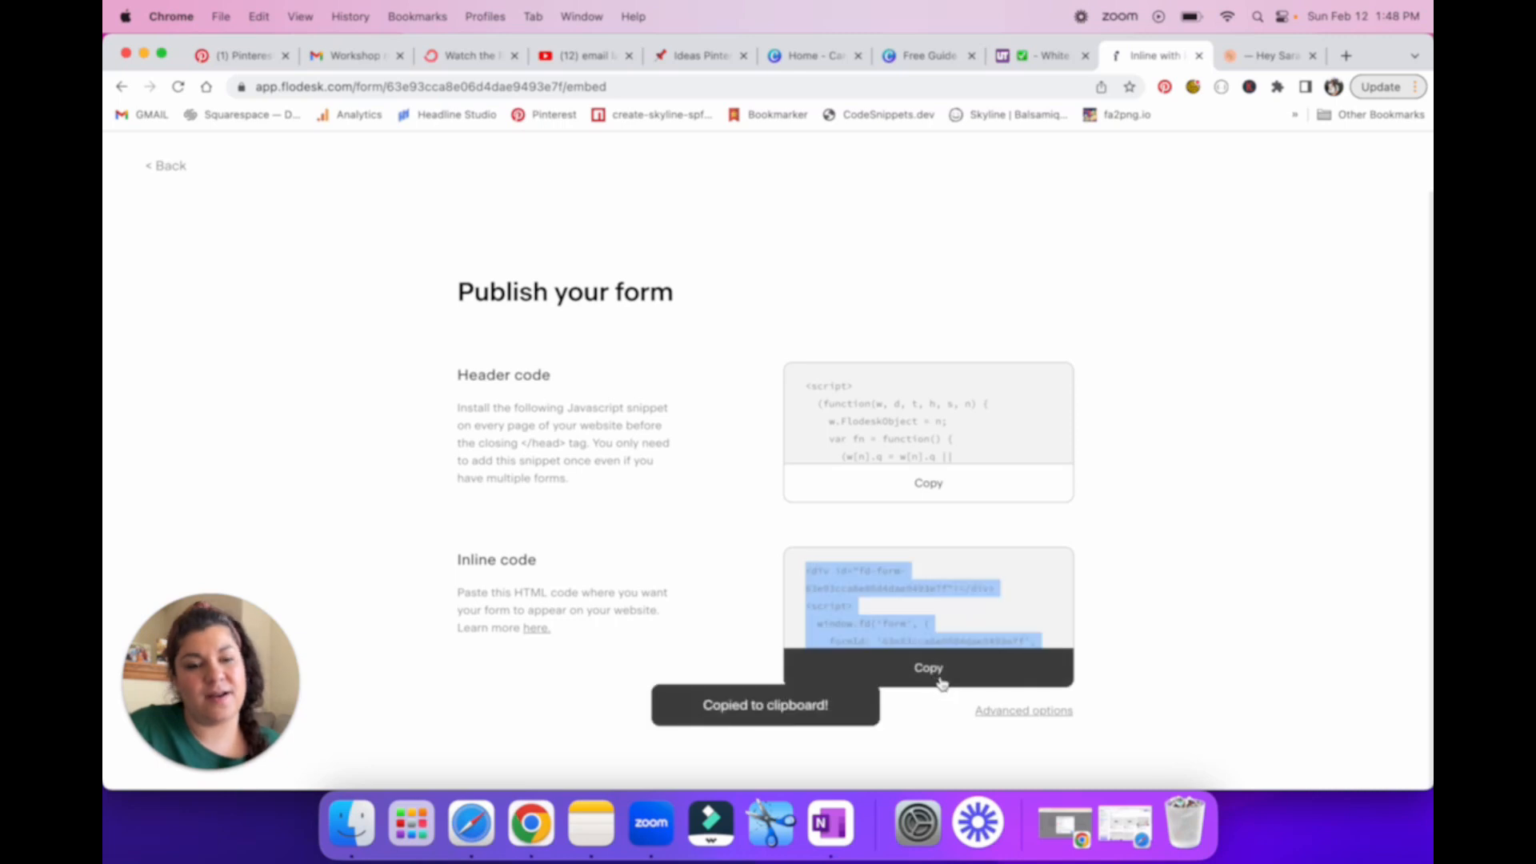
Step: Back in Squarespace, replace the code block's default Hello, World! HTML with the copied Flodesk inline code and close the block's settings
left_click(1268, 56)
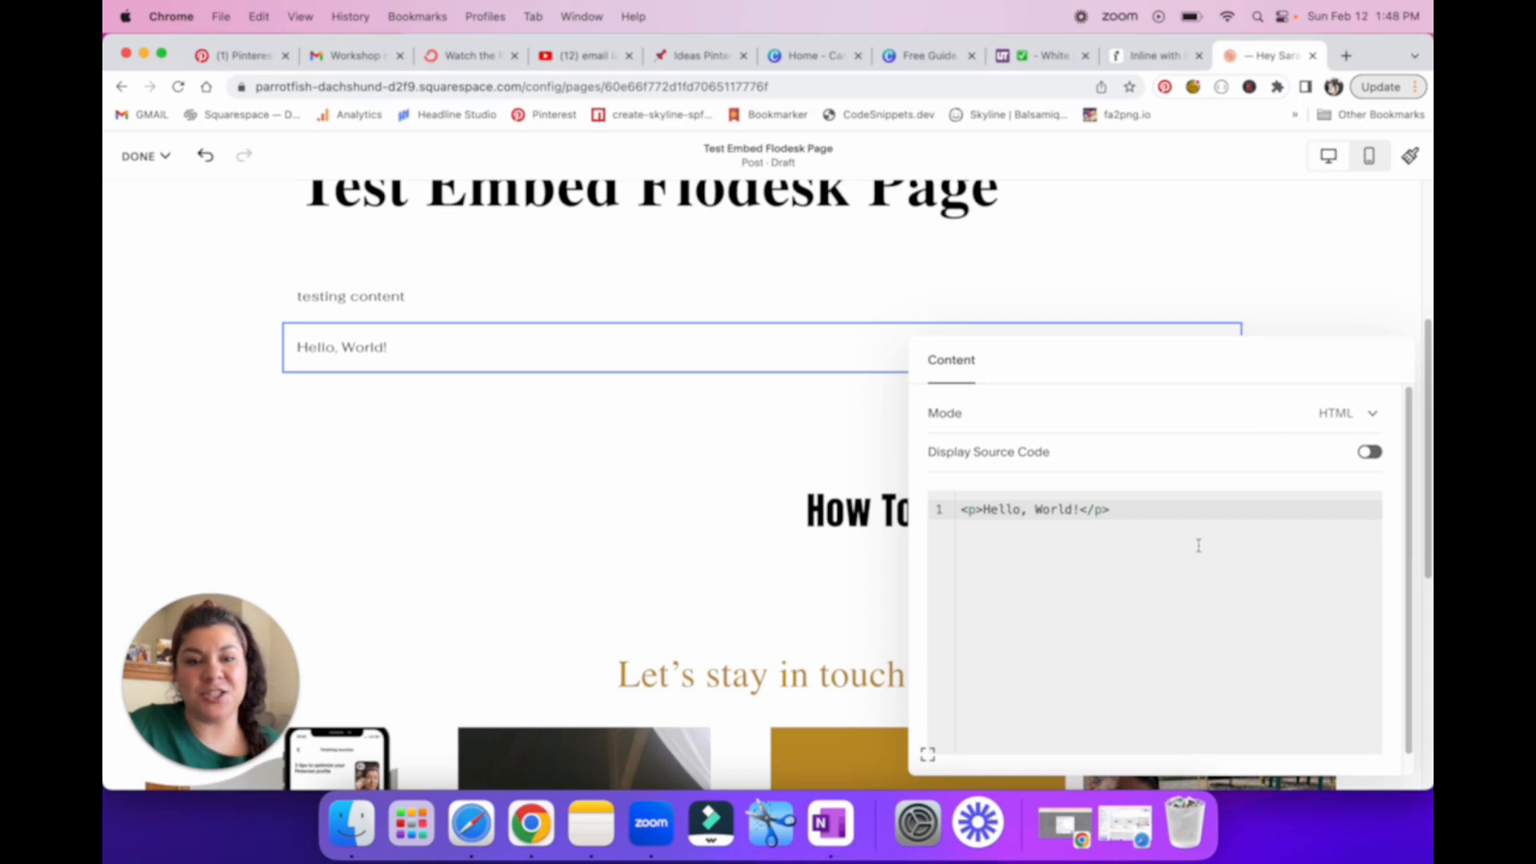
left_click_drag(1067, 525, 950, 518)
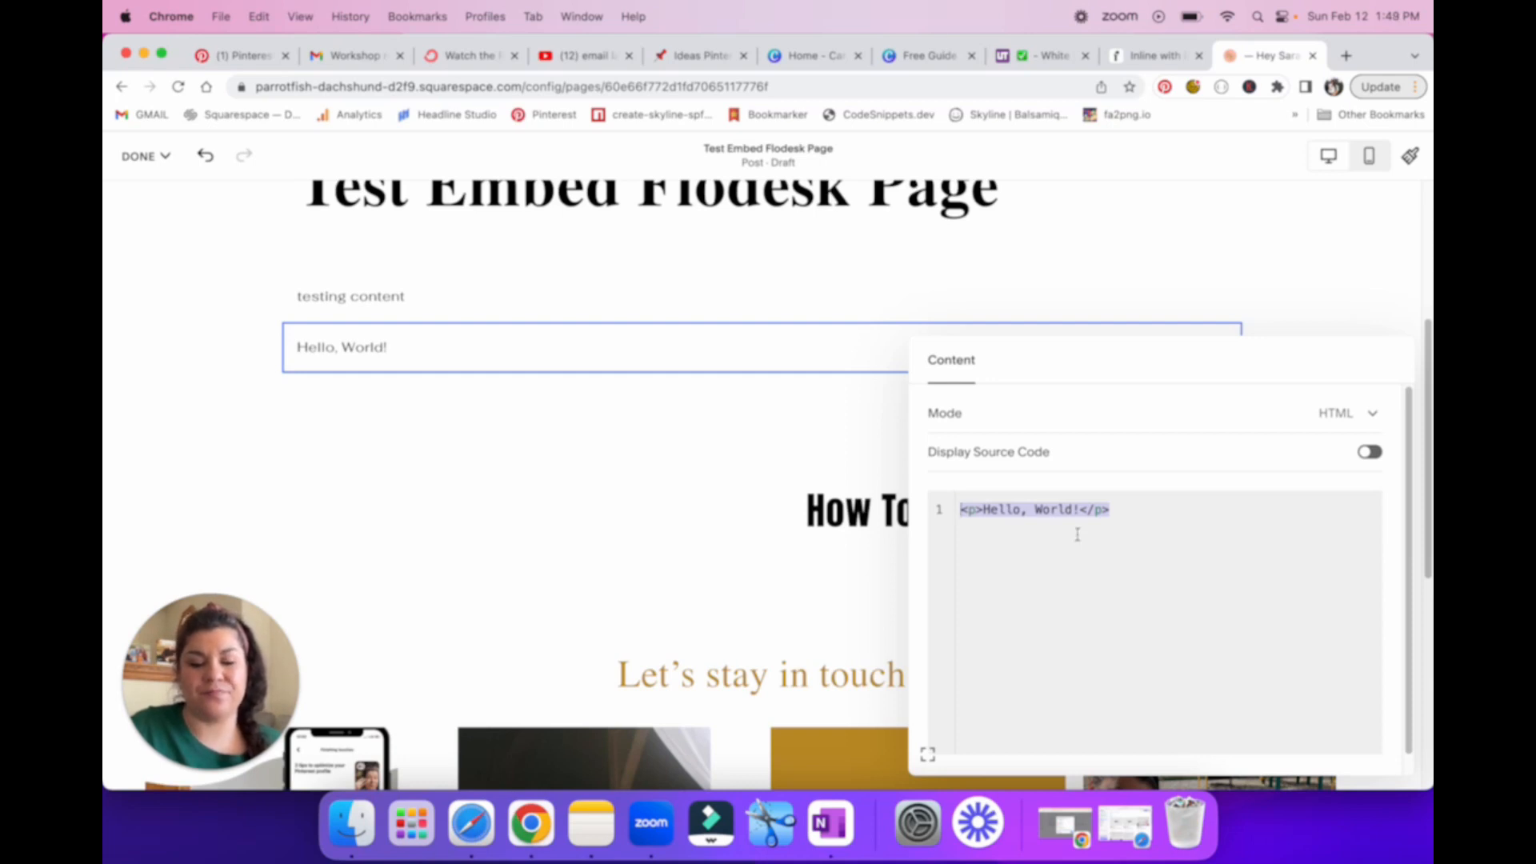
key("super+v")
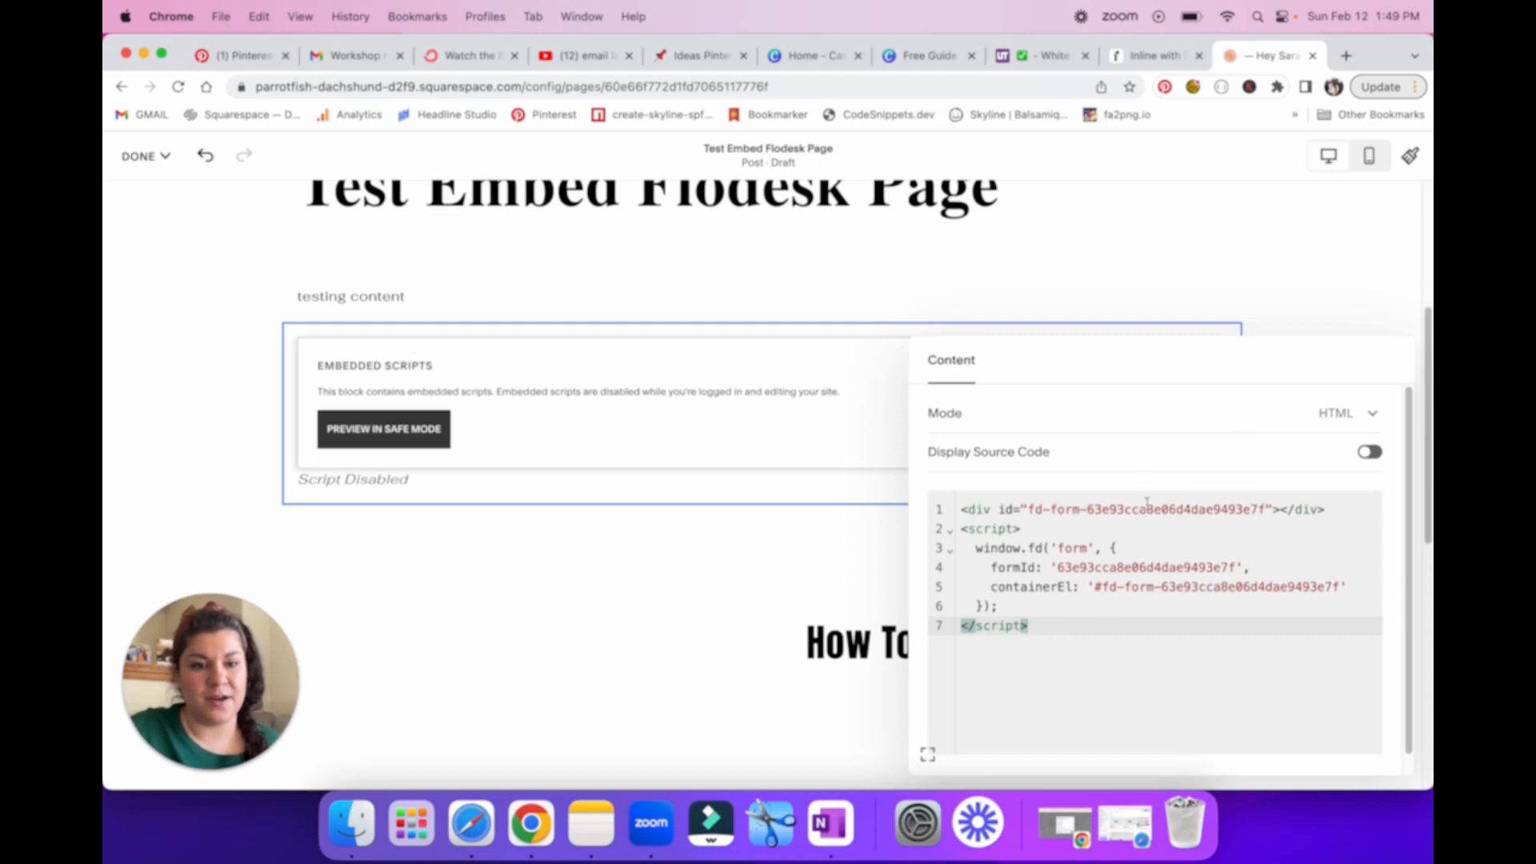
left_click(1275, 510)
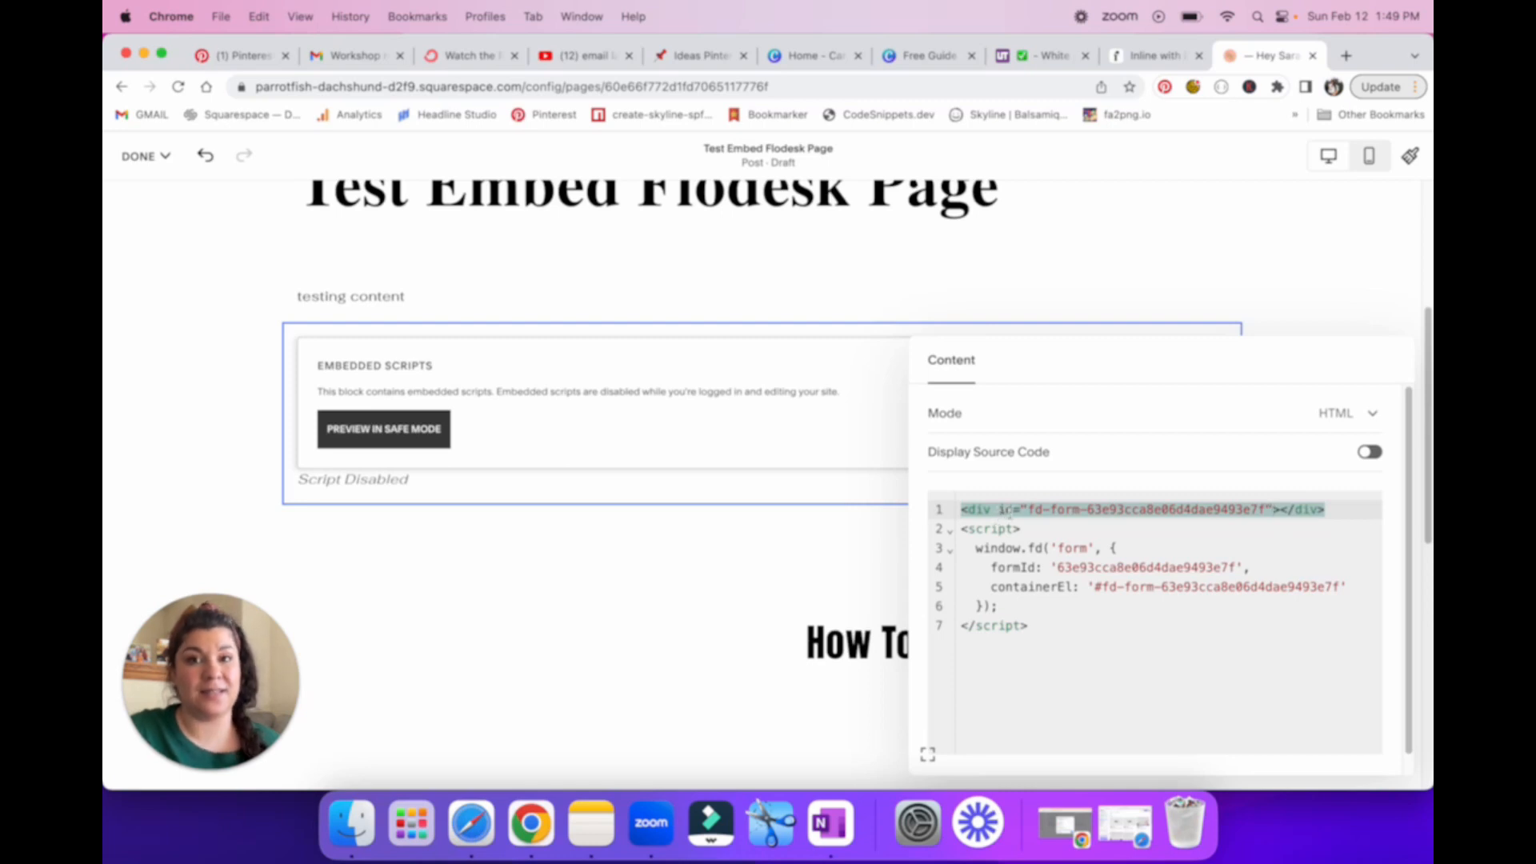
left_click_drag(1030, 513, 1263, 519)
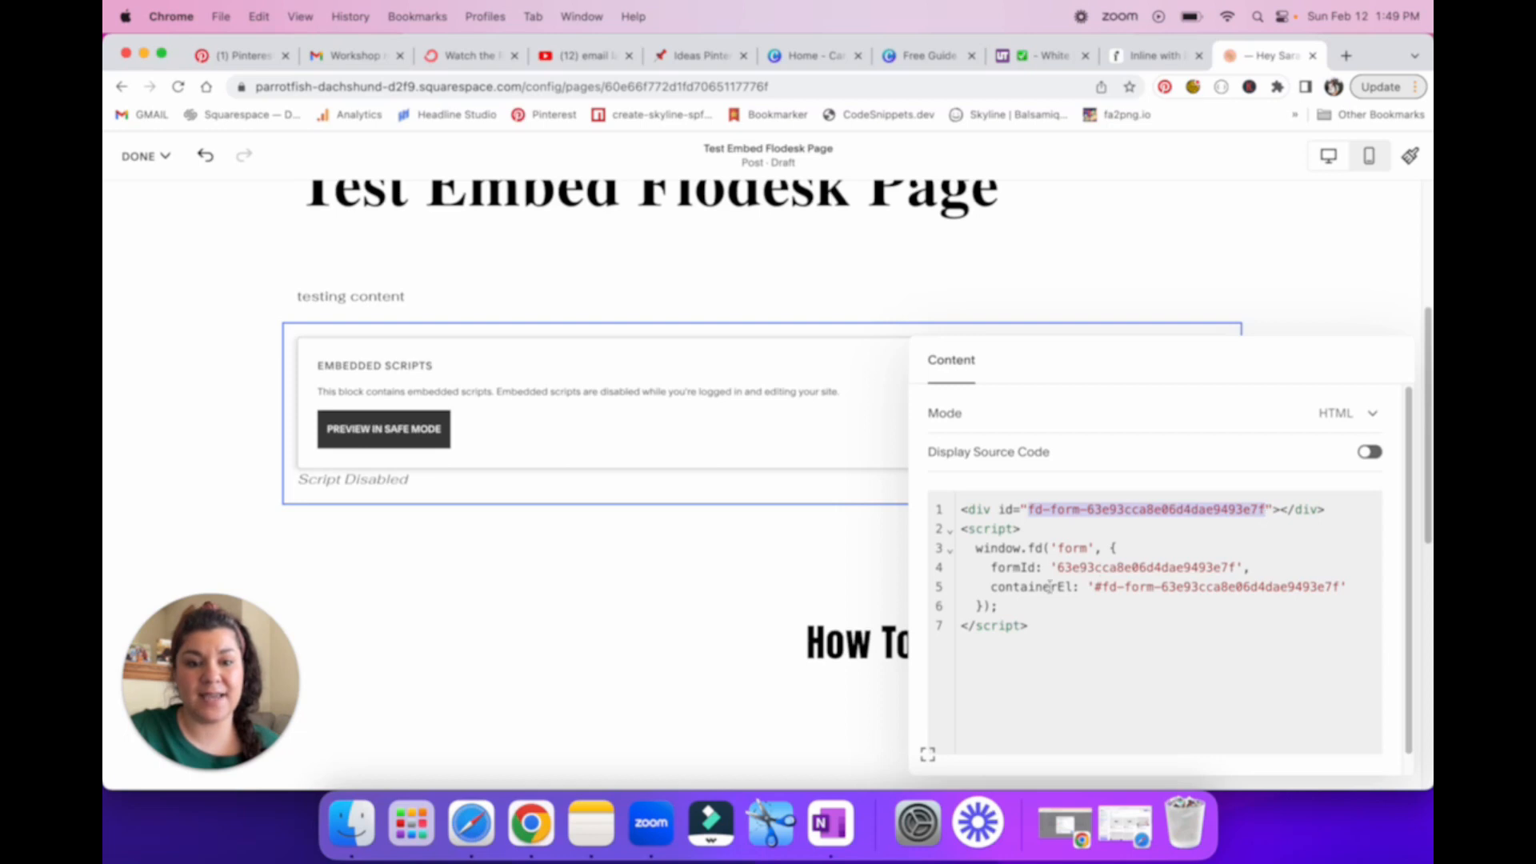
left_click_drag(1056, 568, 1230, 569)
left_click_drag(1093, 587, 1322, 587)
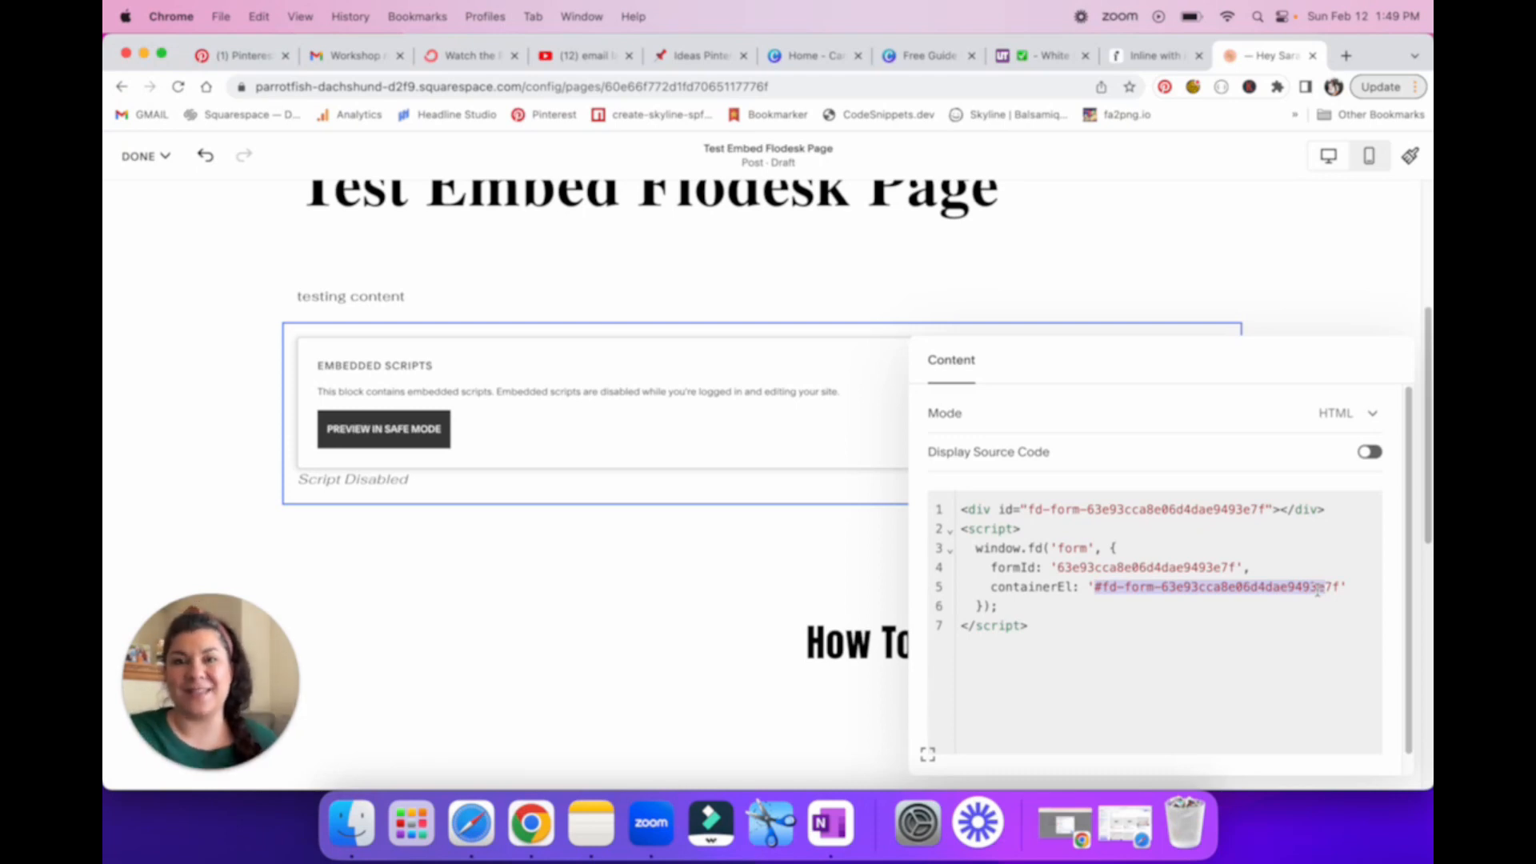
left_click(1043, 634)
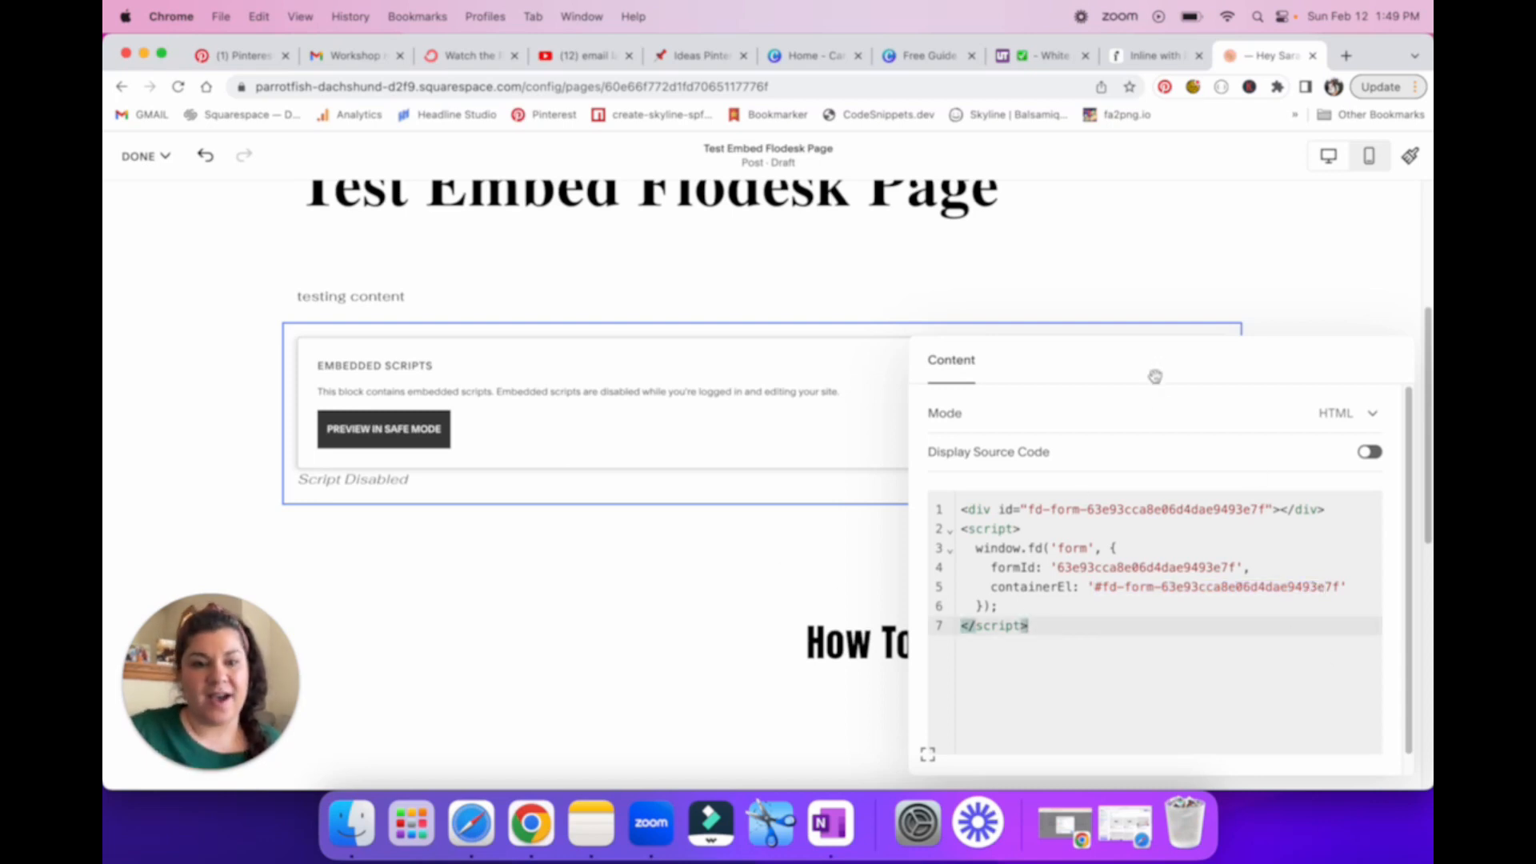
left_click(1292, 306)
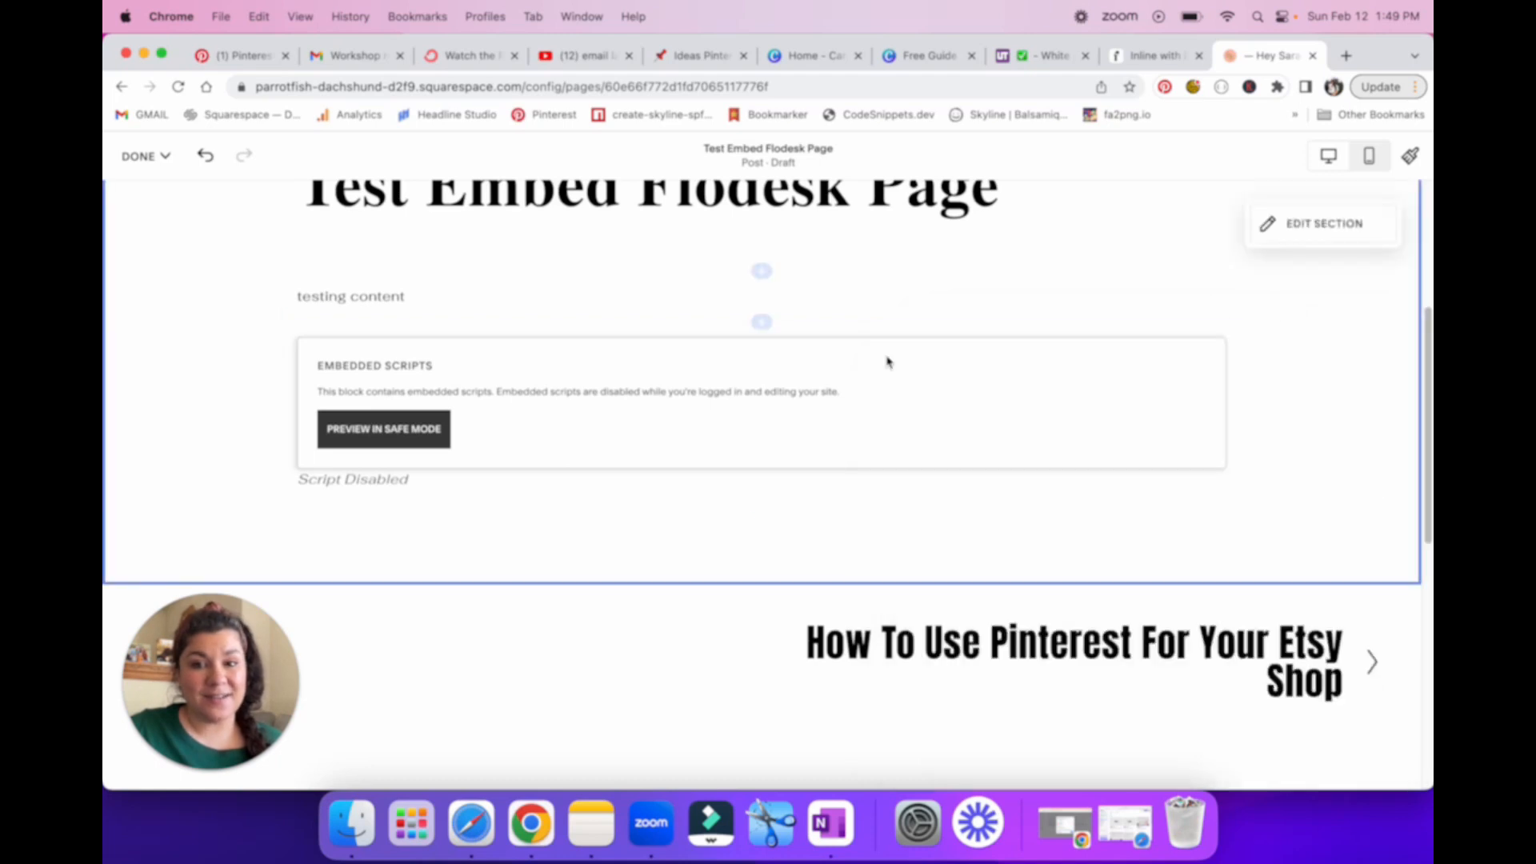
Step: Save the blog post containing the embedded script block and exit editing mode
left_click(316, 330)
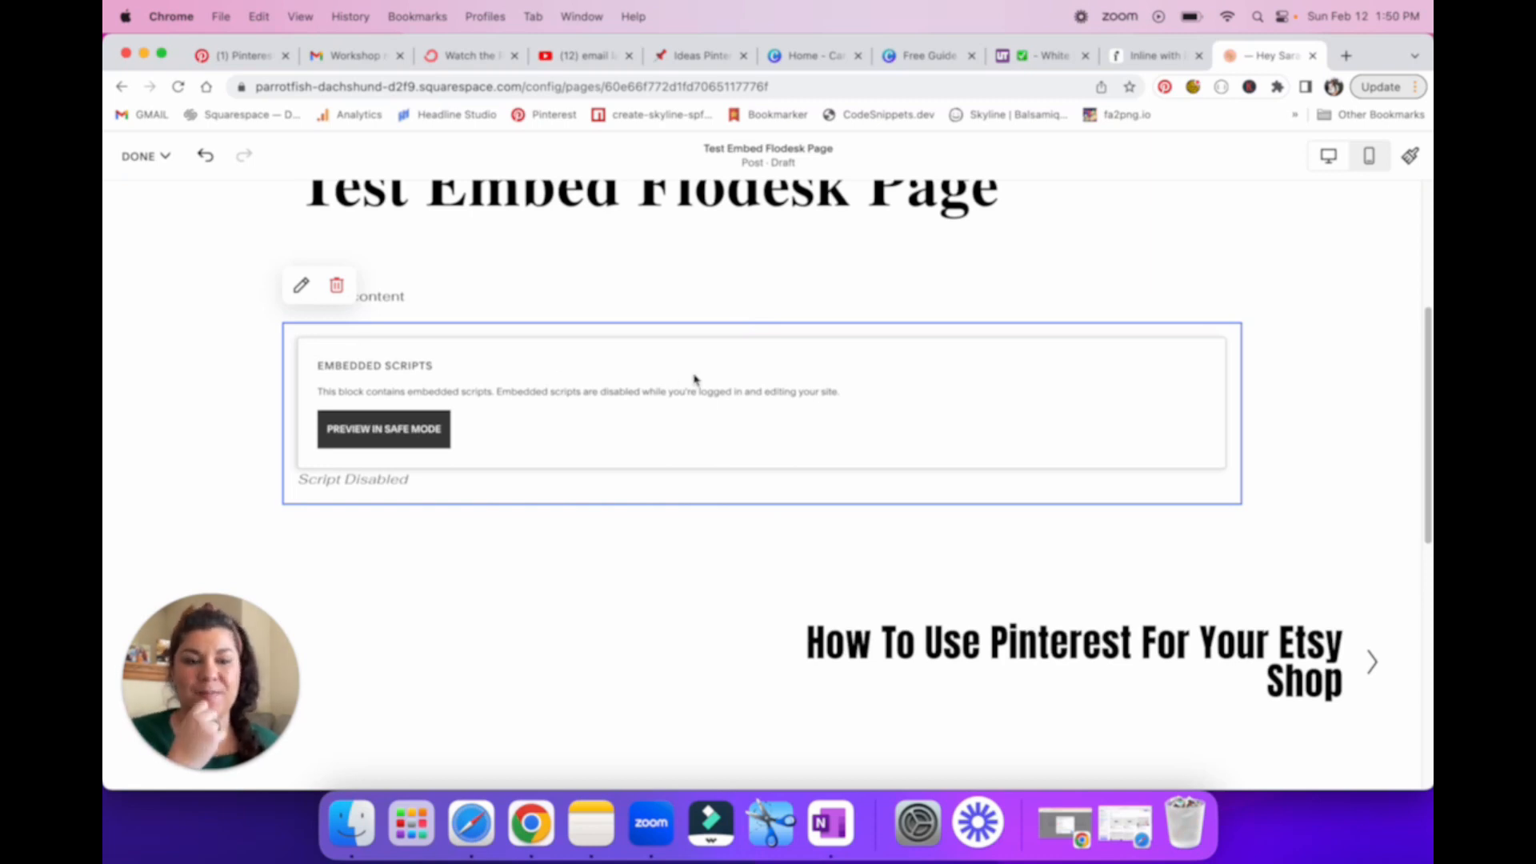
scroll(928, 416, "down", 7)
scroll(920, 433, "up", 9)
scroll(921, 430, "down", 1)
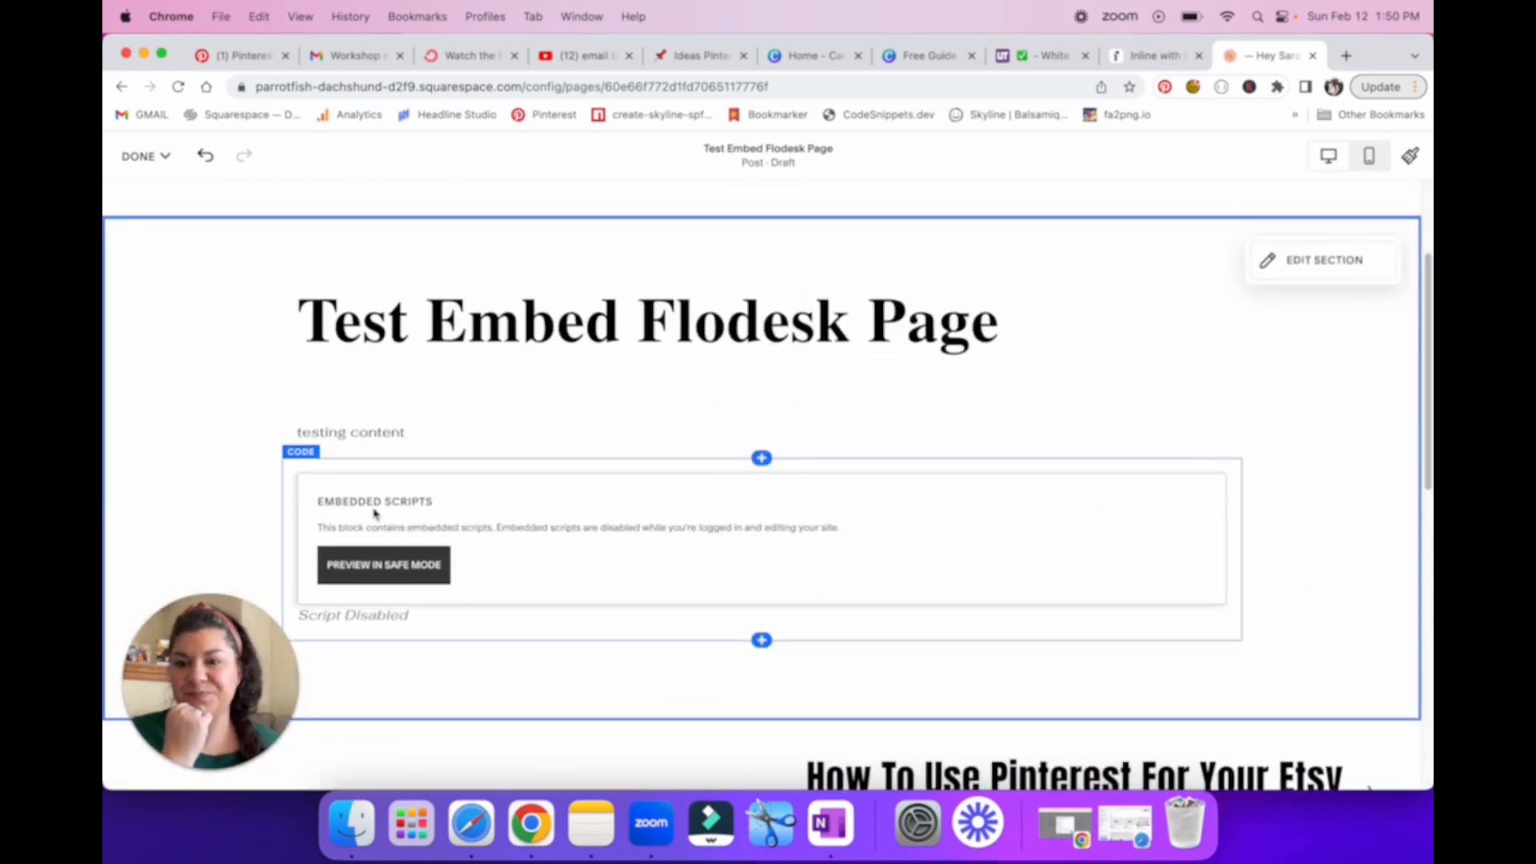
left_click(143, 212)
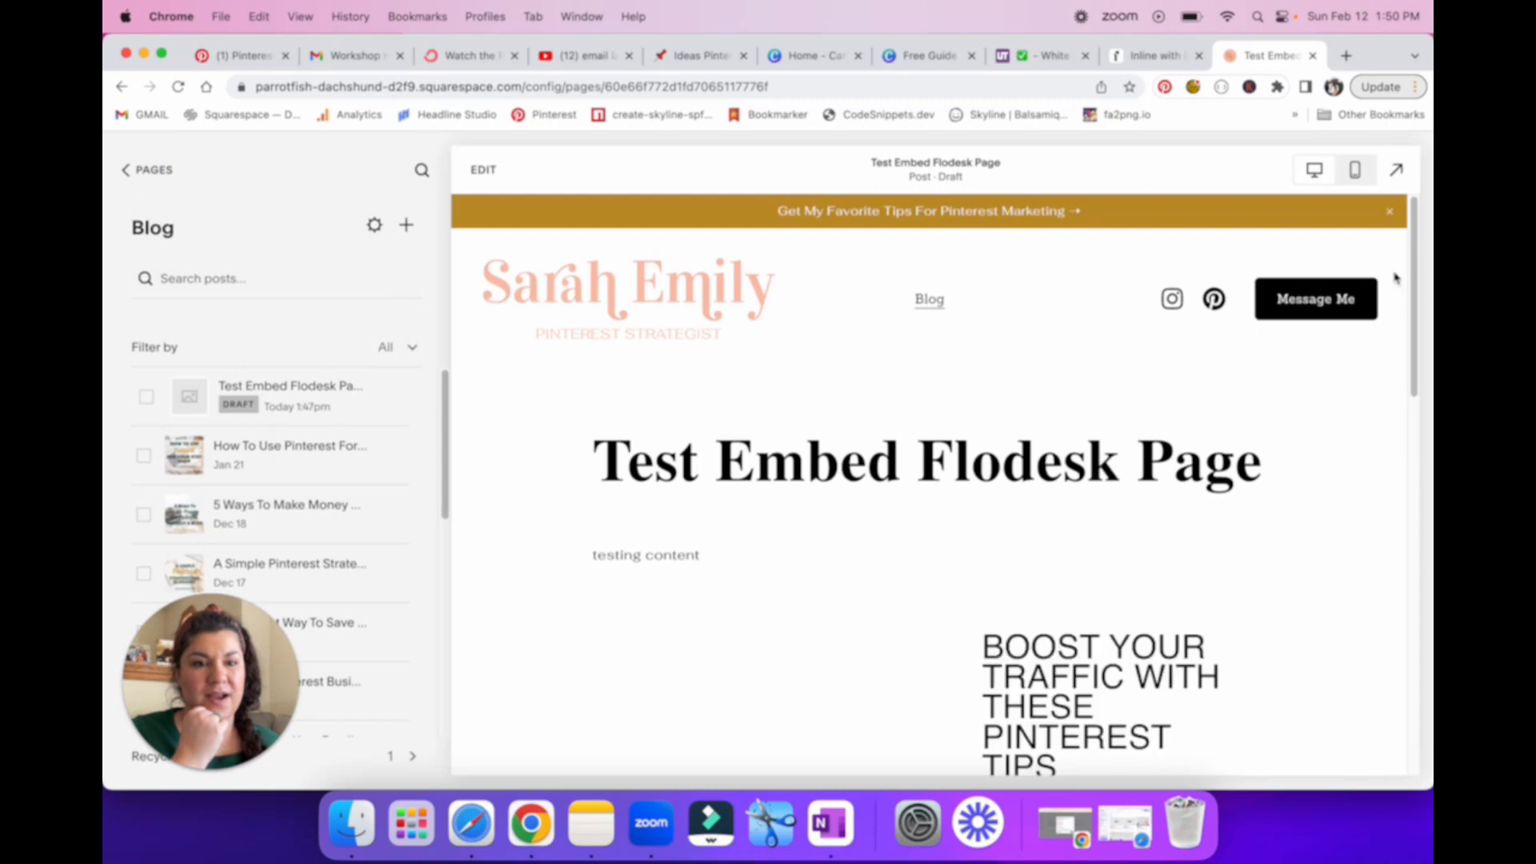
Step: Review the embedded opt-in form's layout and placement in the saved post's preview
scroll(1201, 478, "down", 5)
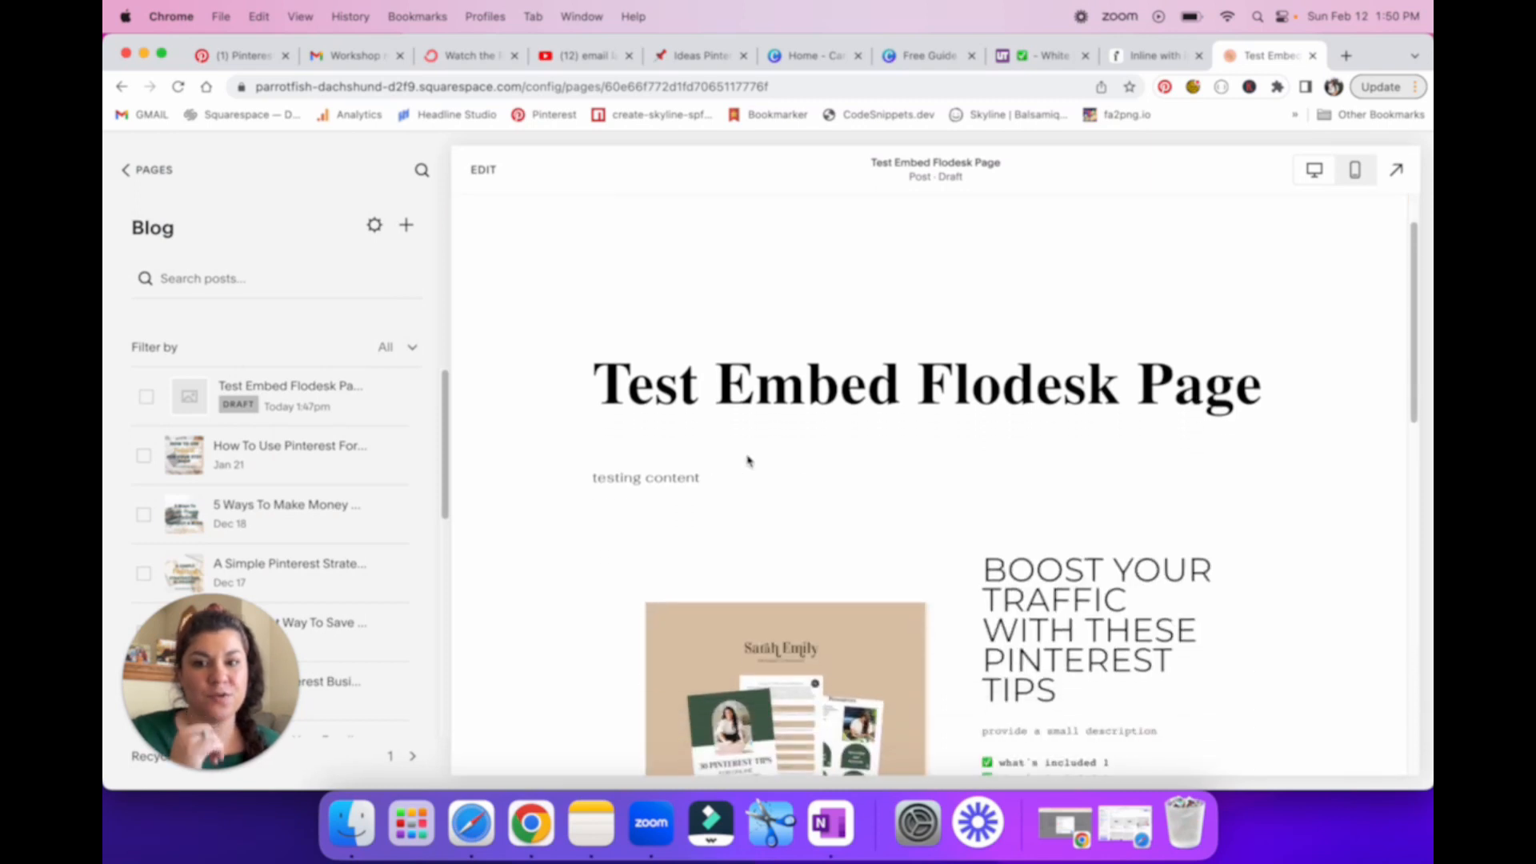
scroll(792, 352, "down", 3)
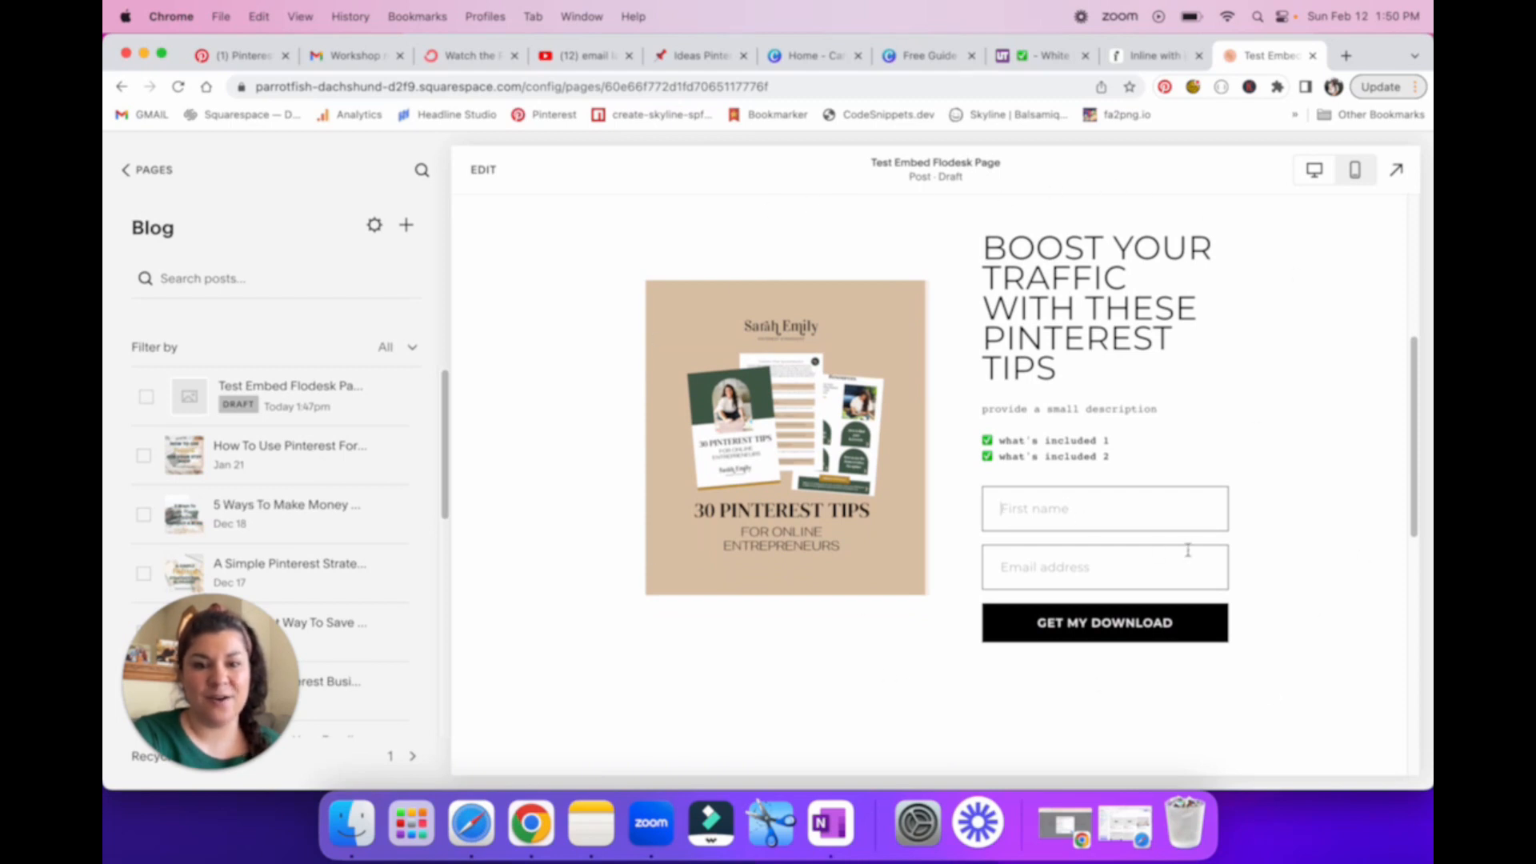
scroll(1180, 494, "up", 2)
scroll(1182, 498, "up", 5)
scroll(1182, 501, "down", 13)
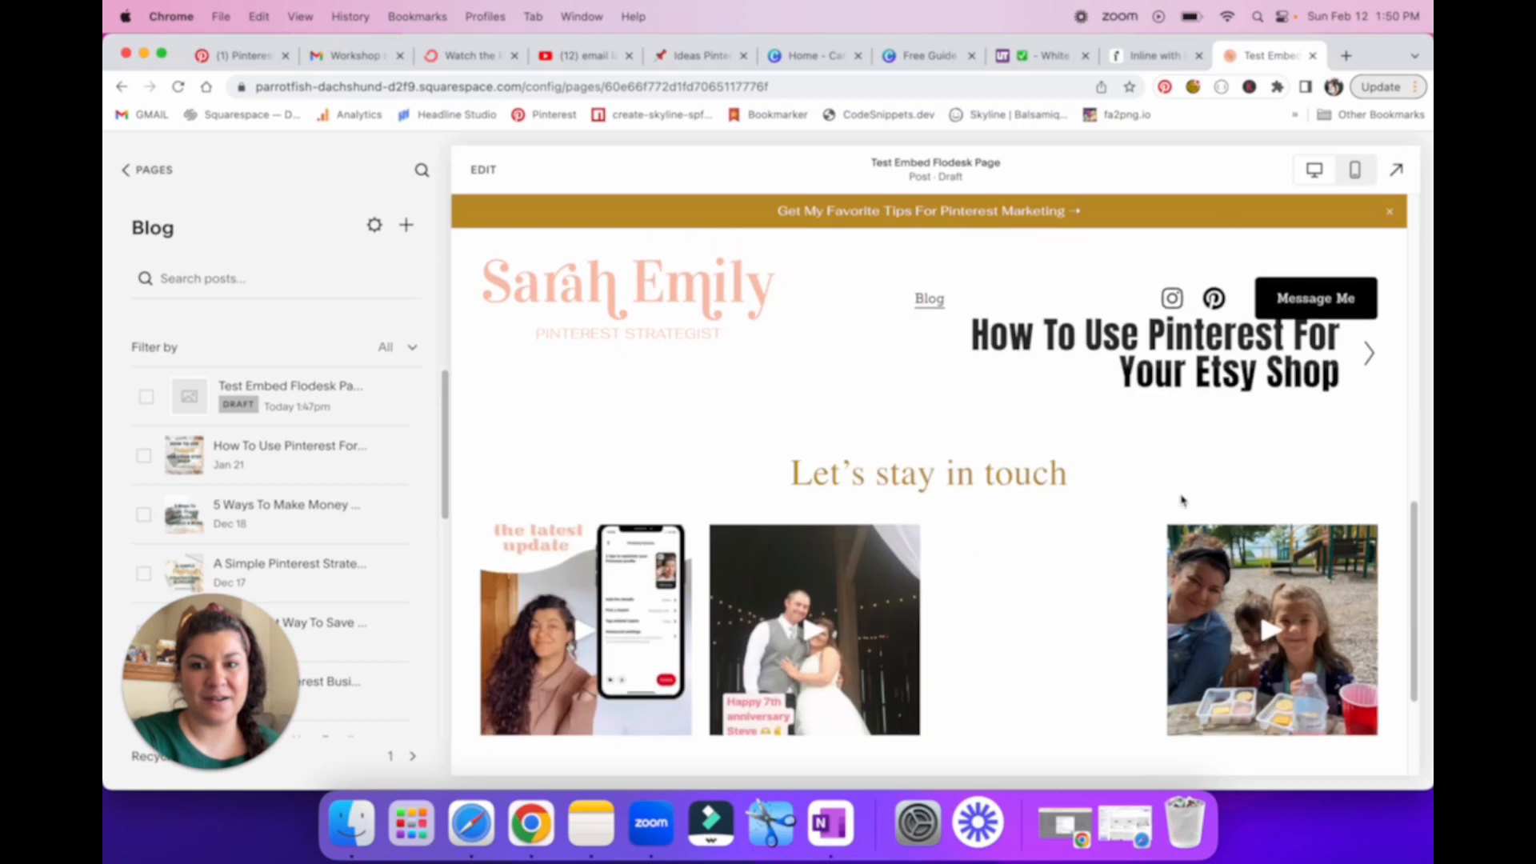
scroll(1183, 501, "up", 7)
scroll(1182, 501, "up", 5)
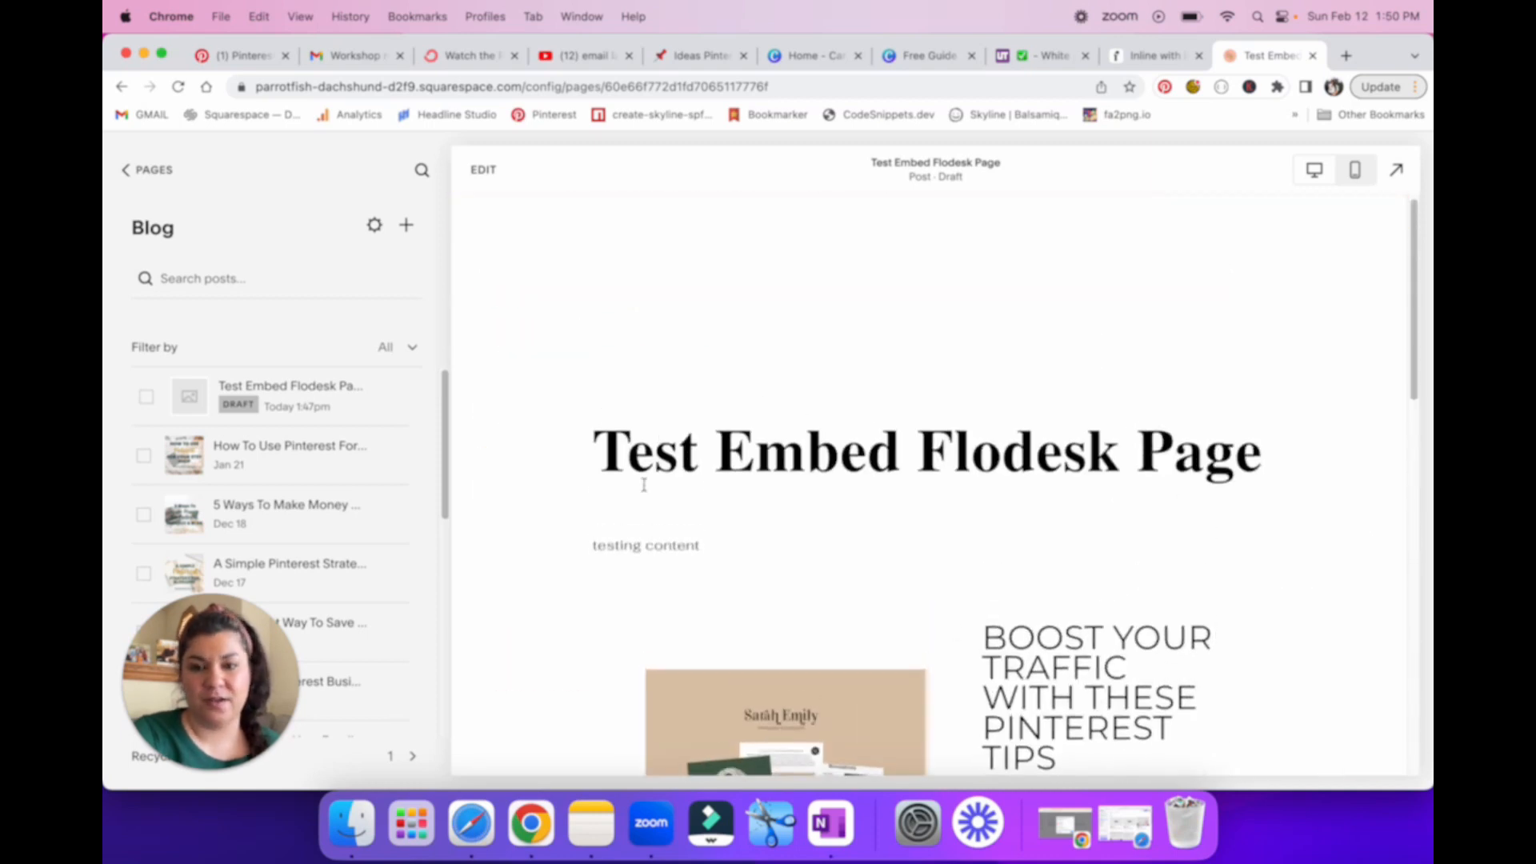
Step: Expand the post preview to full screen and fill in the opt-in form with a test first name and test email address
left_click(1396, 169)
scroll(1026, 490, "down", 5)
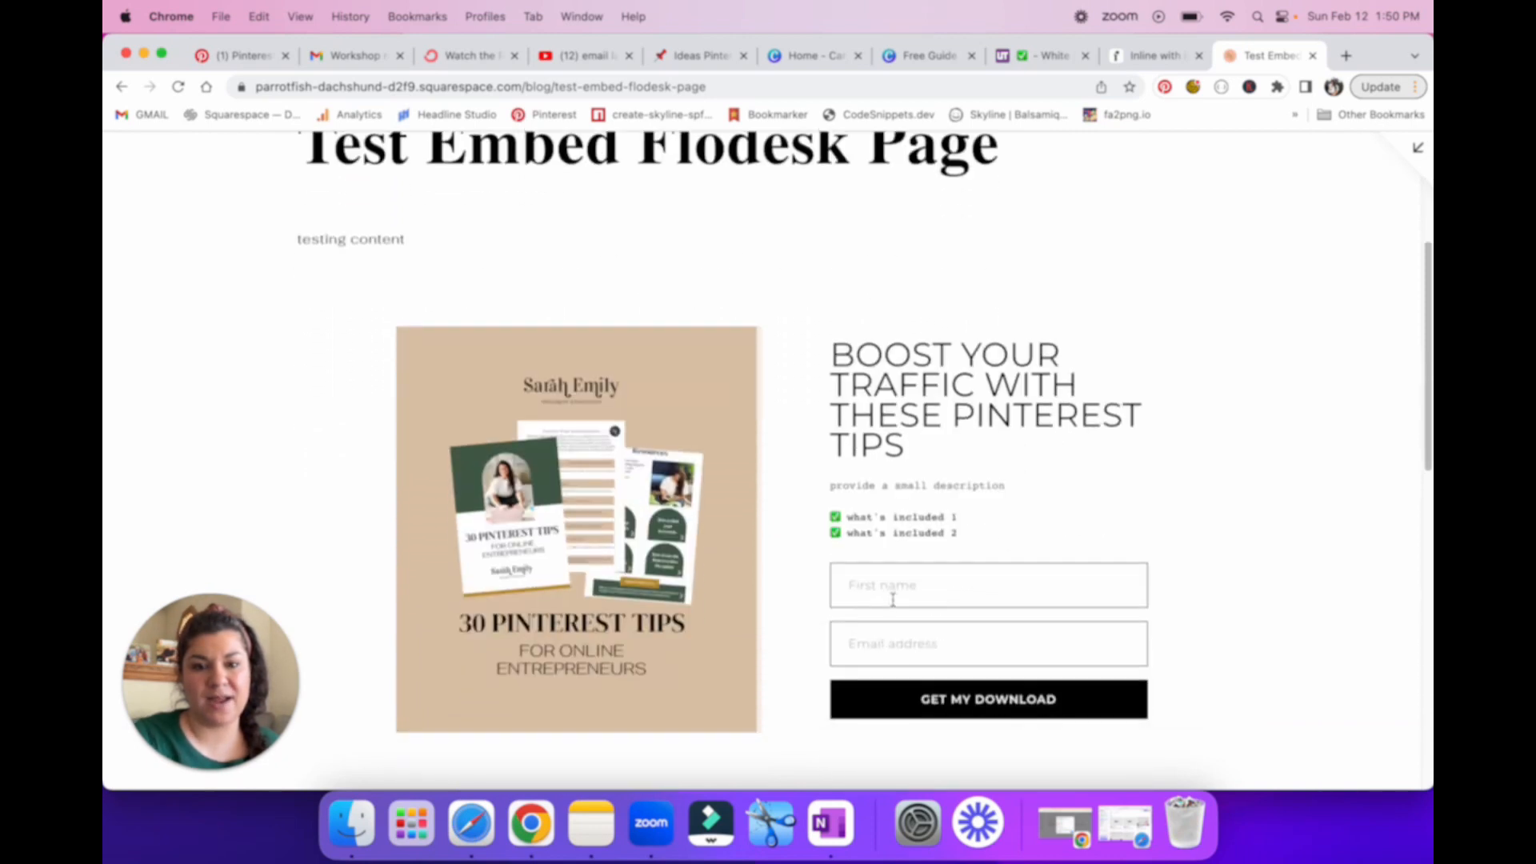
left_click(891, 597)
type("SarahTest")
left_click(926, 646)
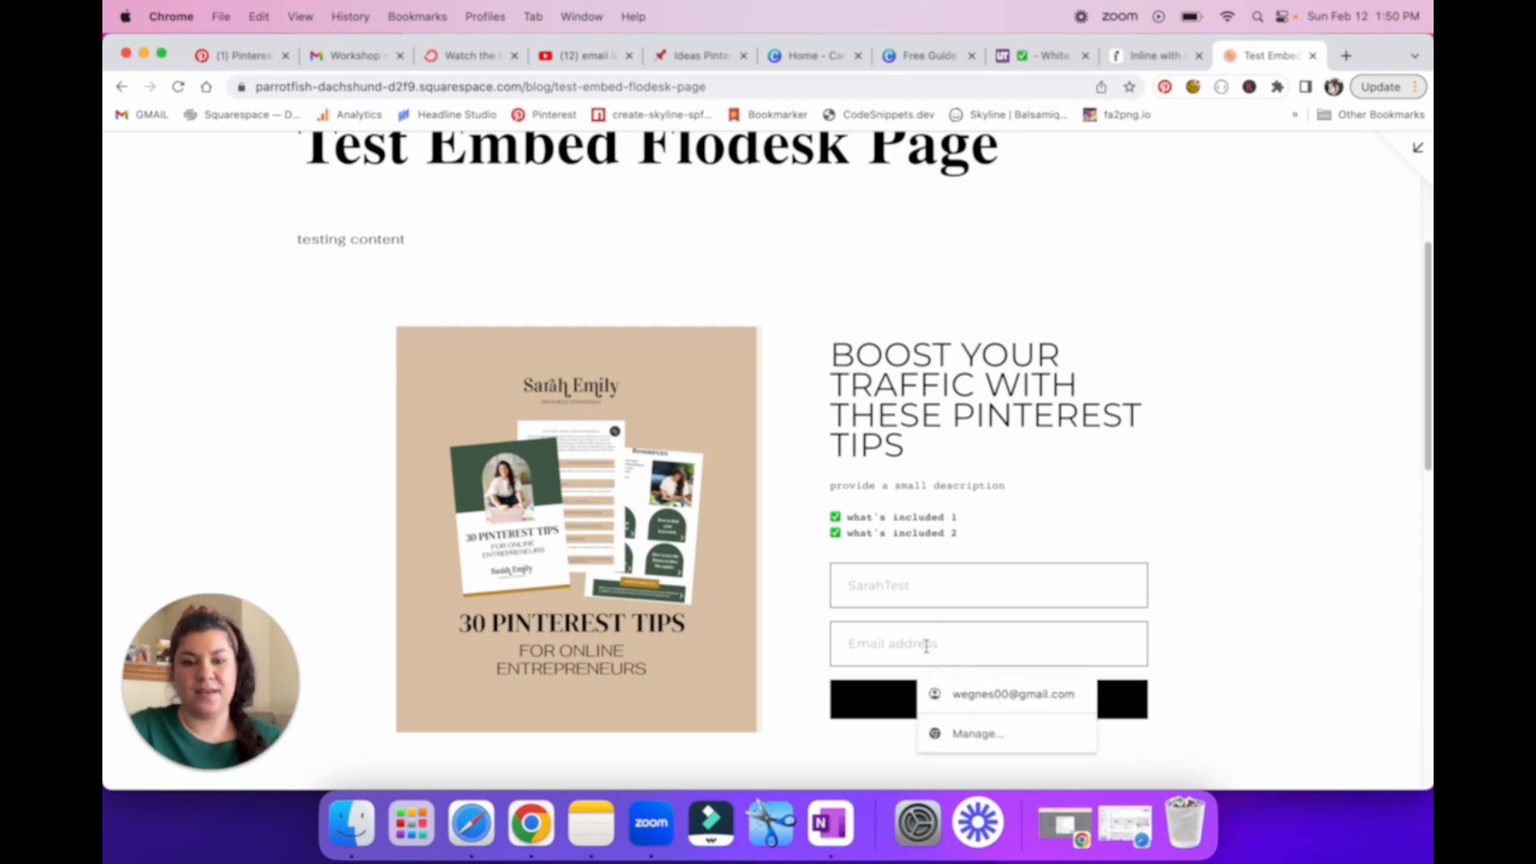
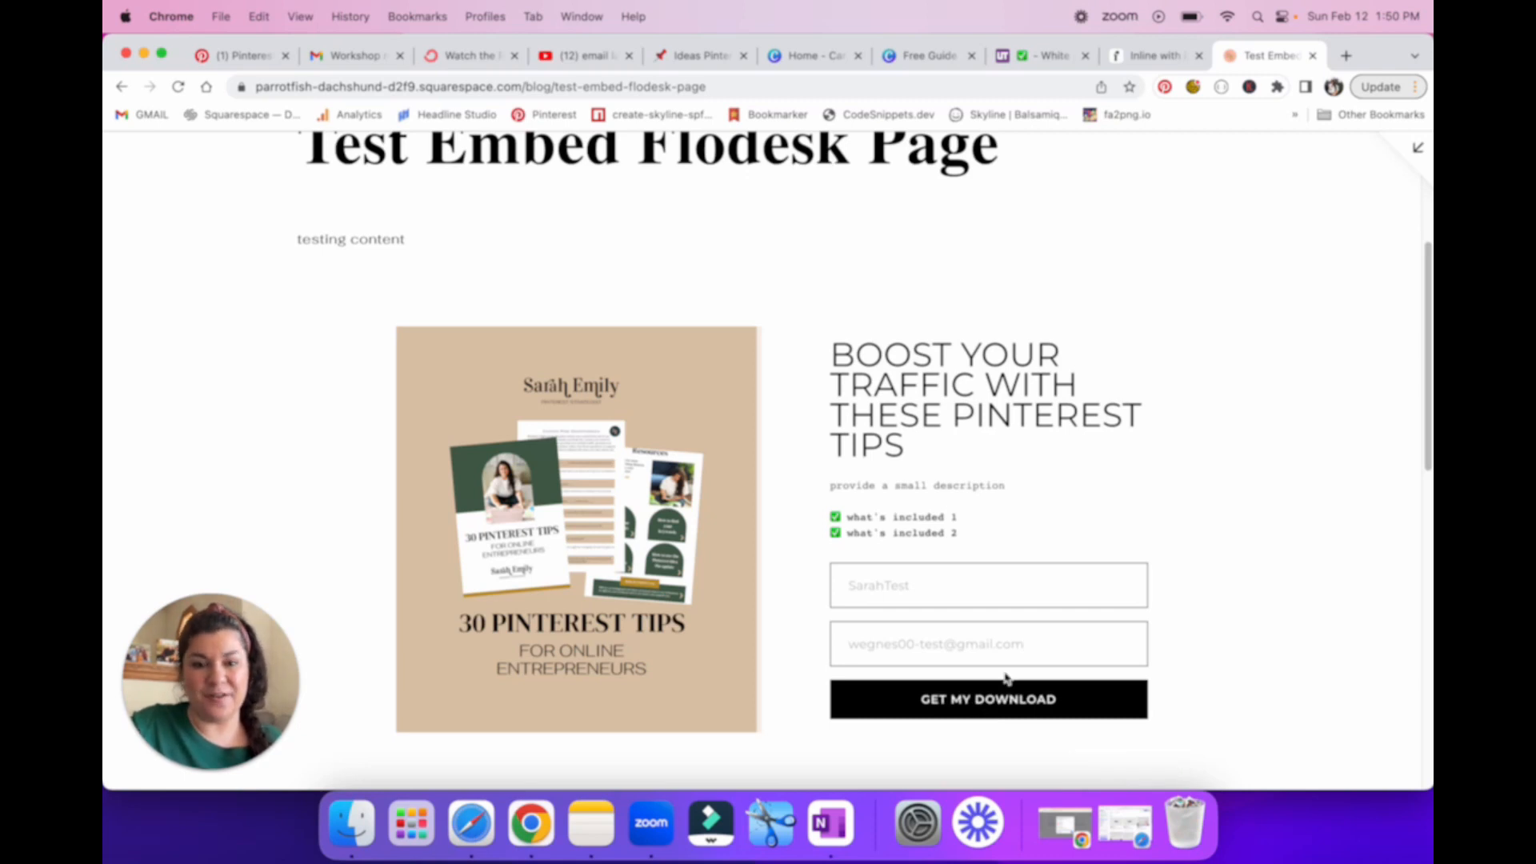
Step: Submit the opt-in form to request the download, then check the thank-you message and the PDF it redirects to
left_click(1006, 710)
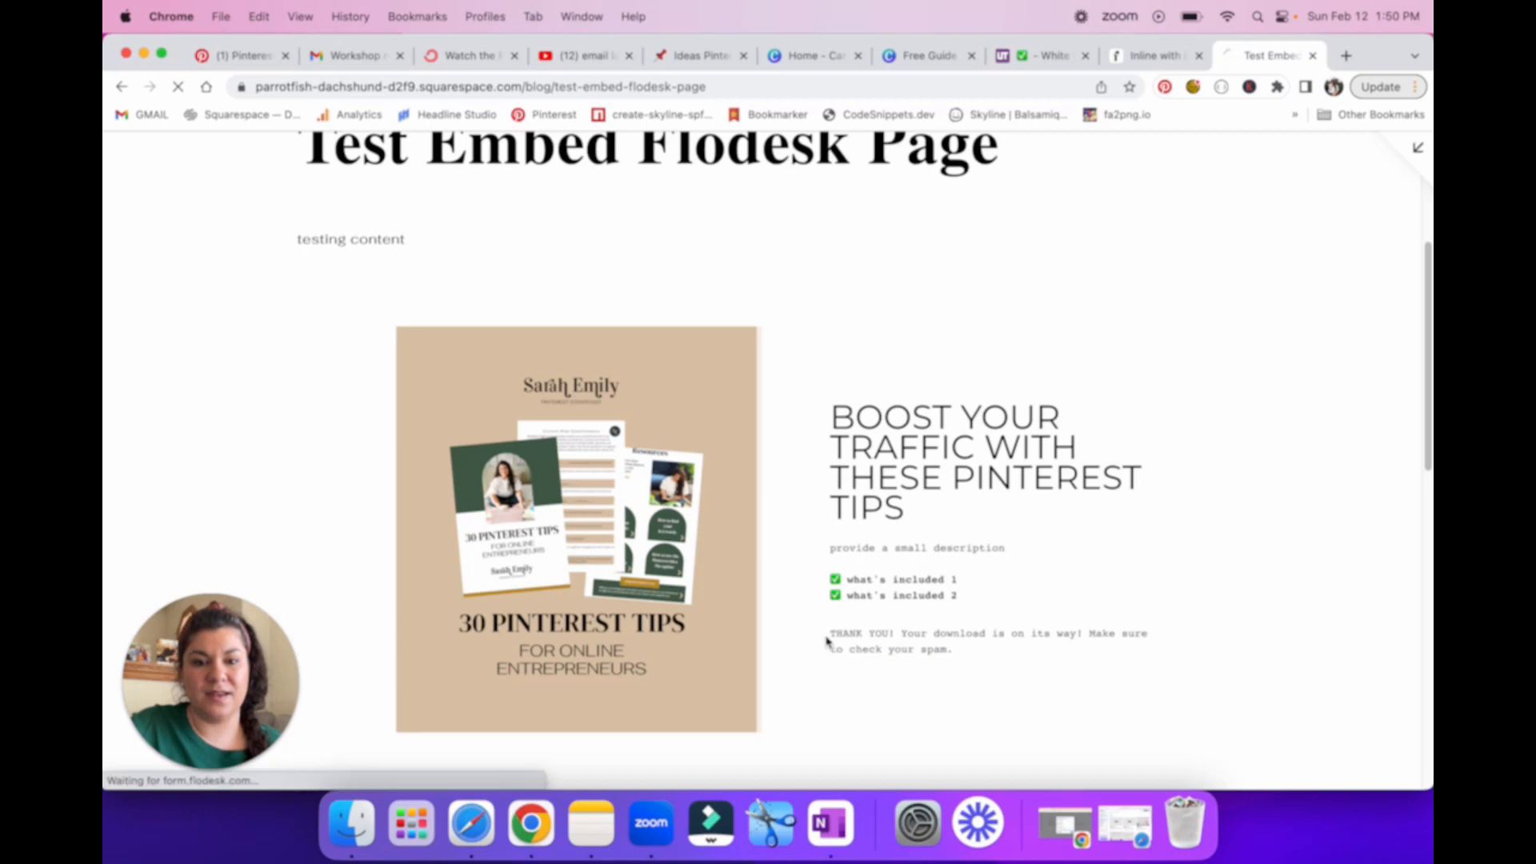
left_click_drag(828, 636, 876, 638)
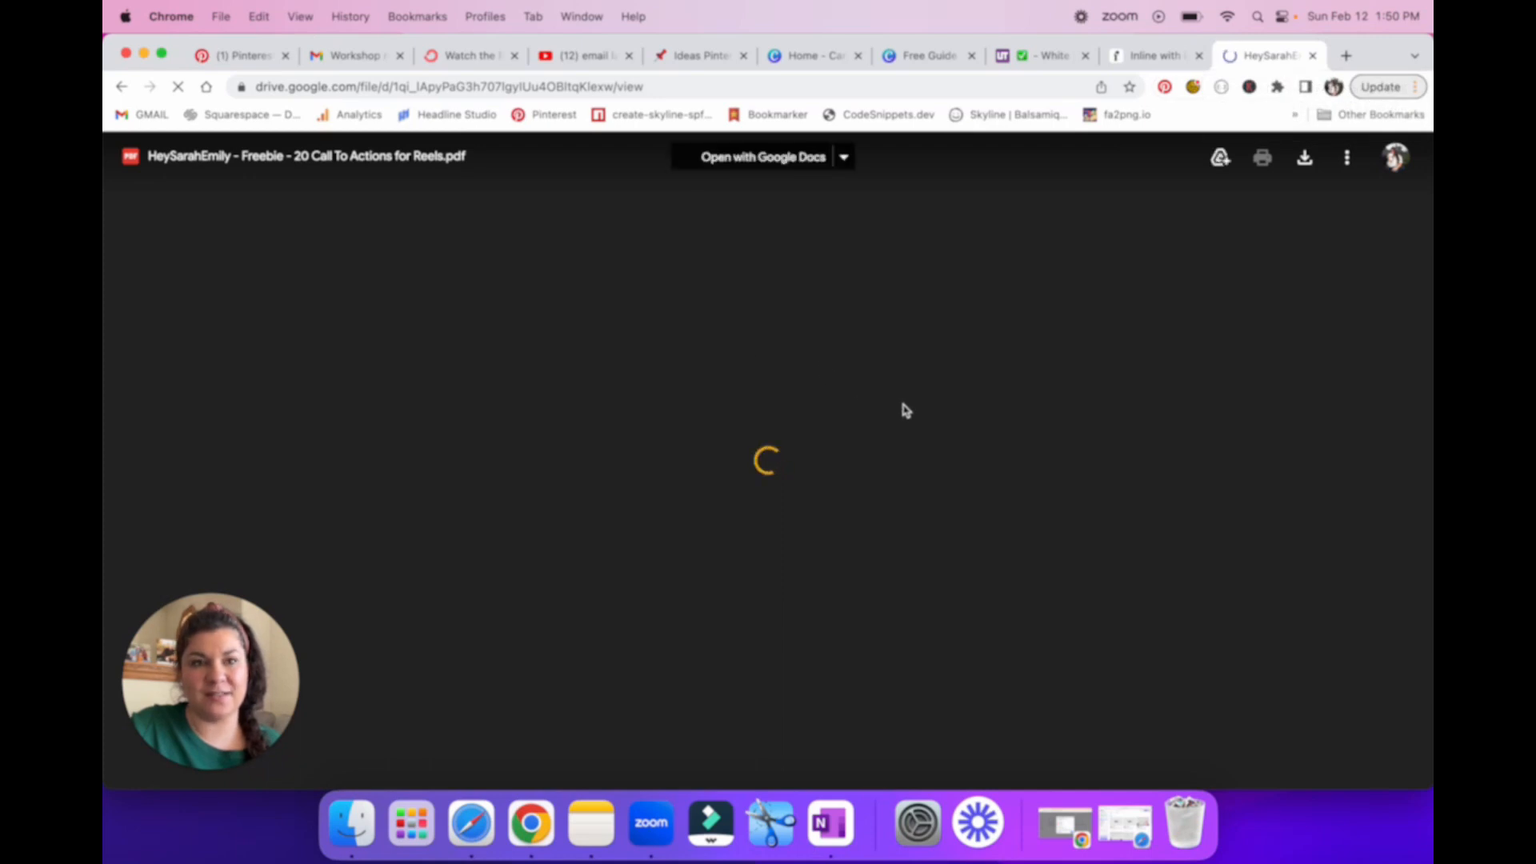
scroll(1112, 522, "down", 20)
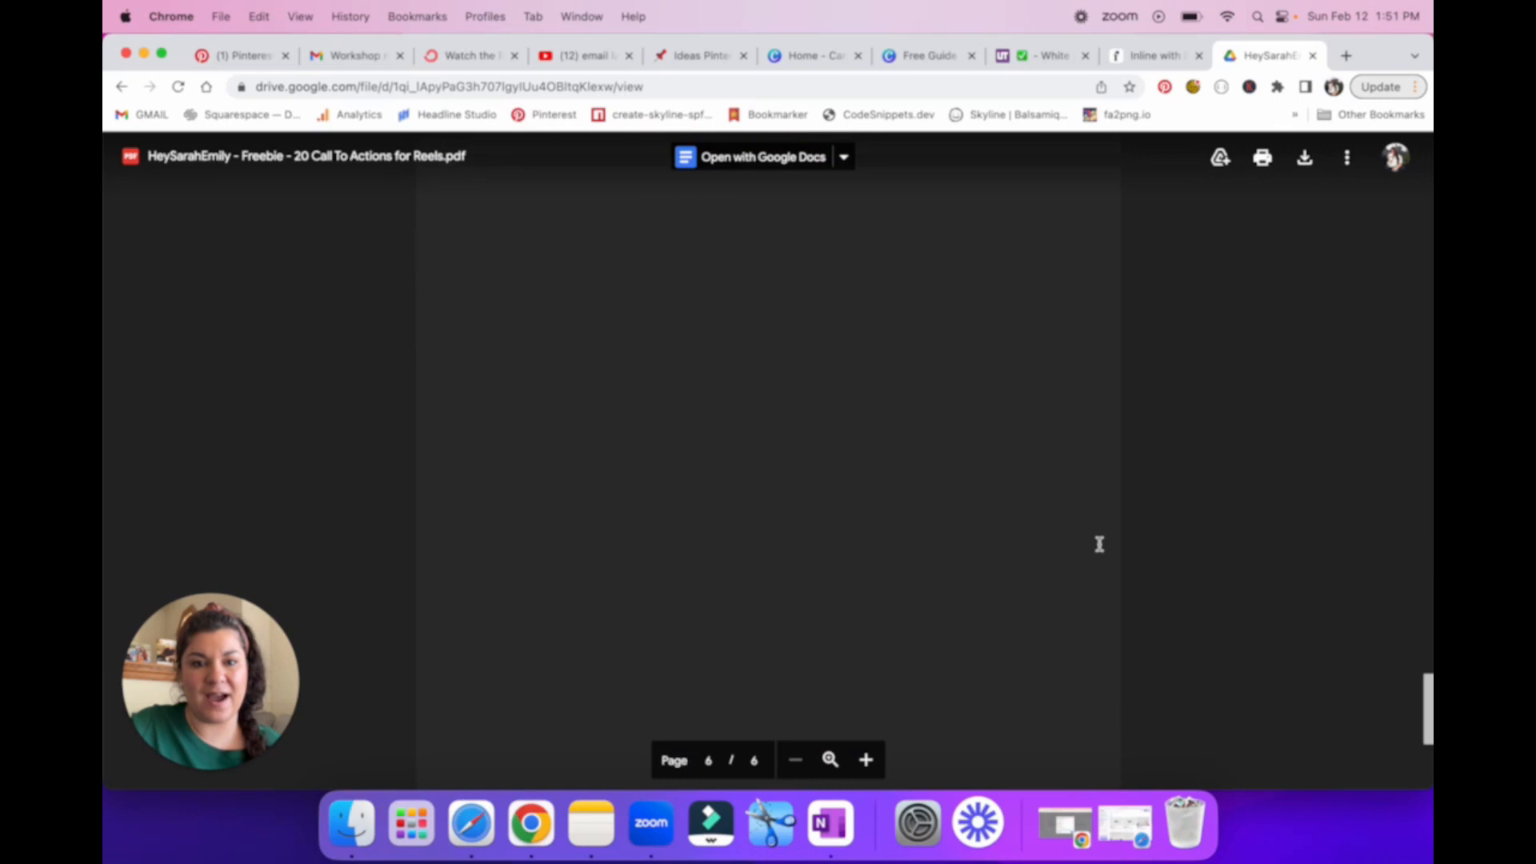
scroll(1100, 544, "up", 20)
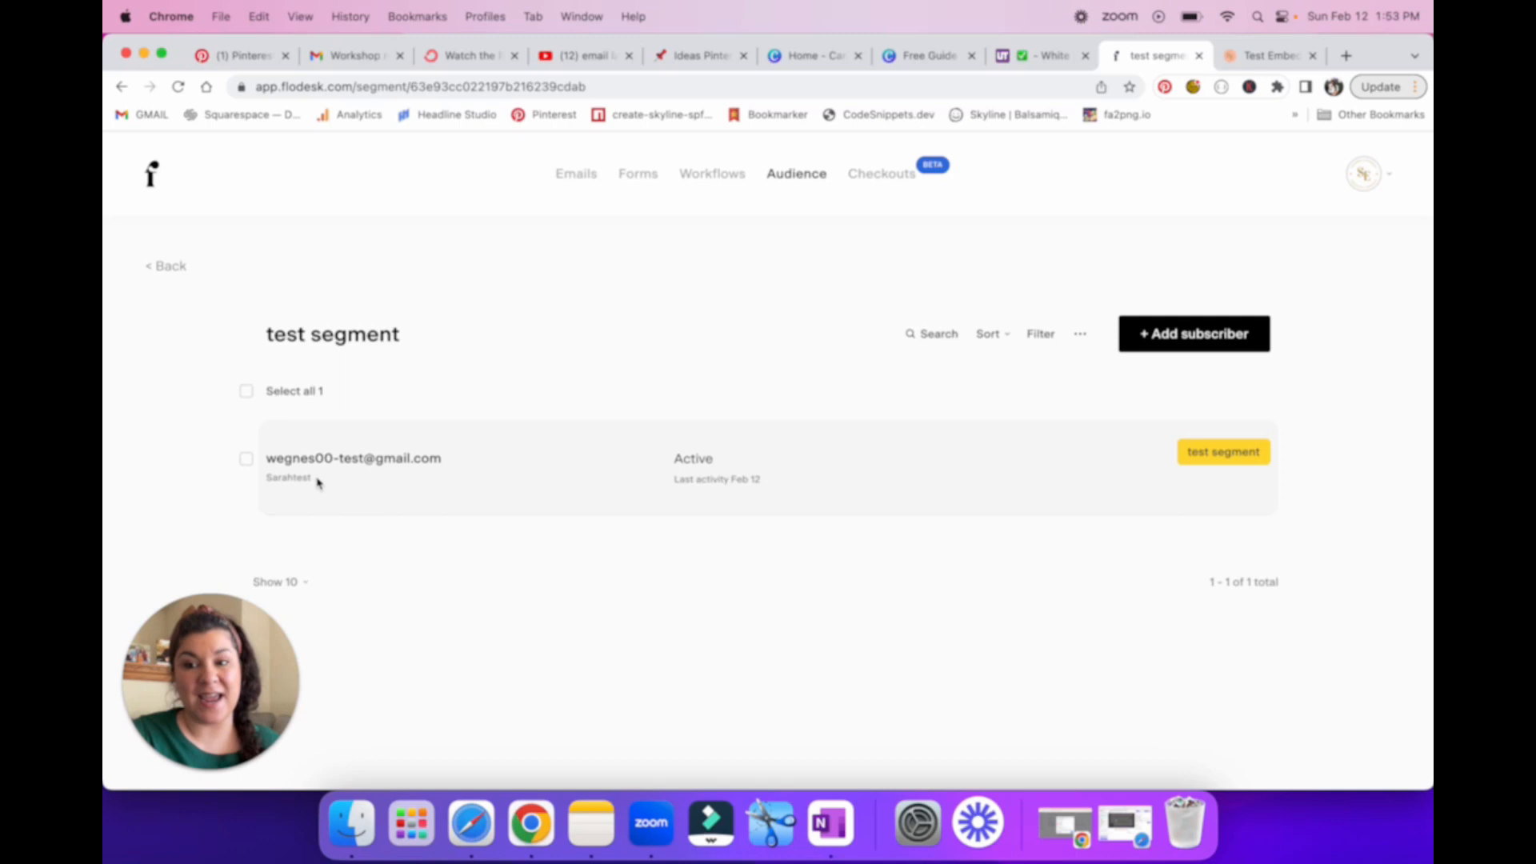
Step: Check the test subscriber's name and email in Flodesk's test segment, then return to the Squarespace post
left_click_drag(318, 482, 262, 481)
left_click_drag(445, 461, 257, 468)
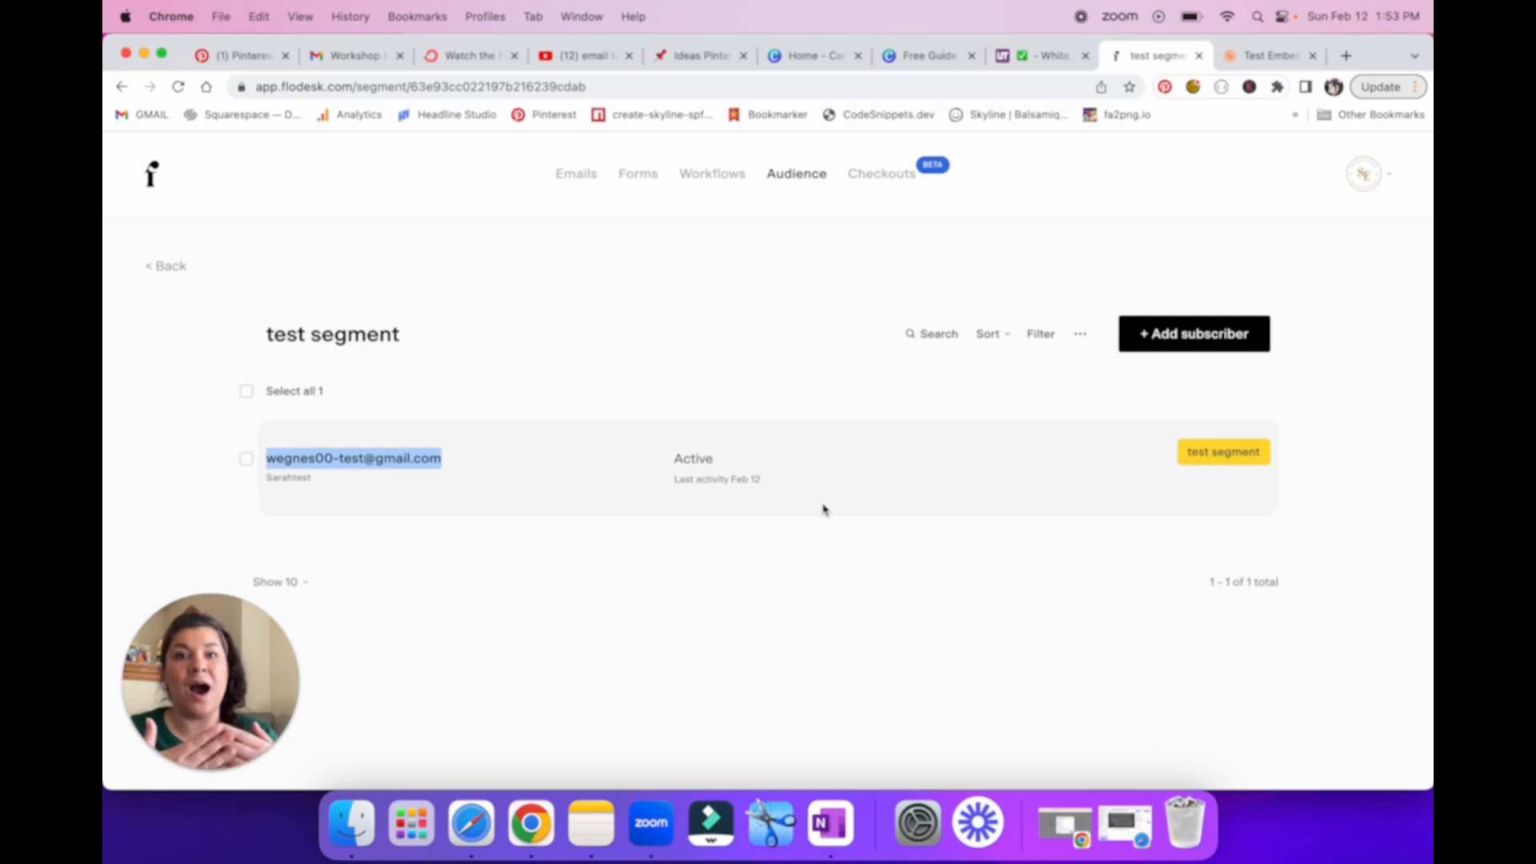
key("ctrl+Tab")
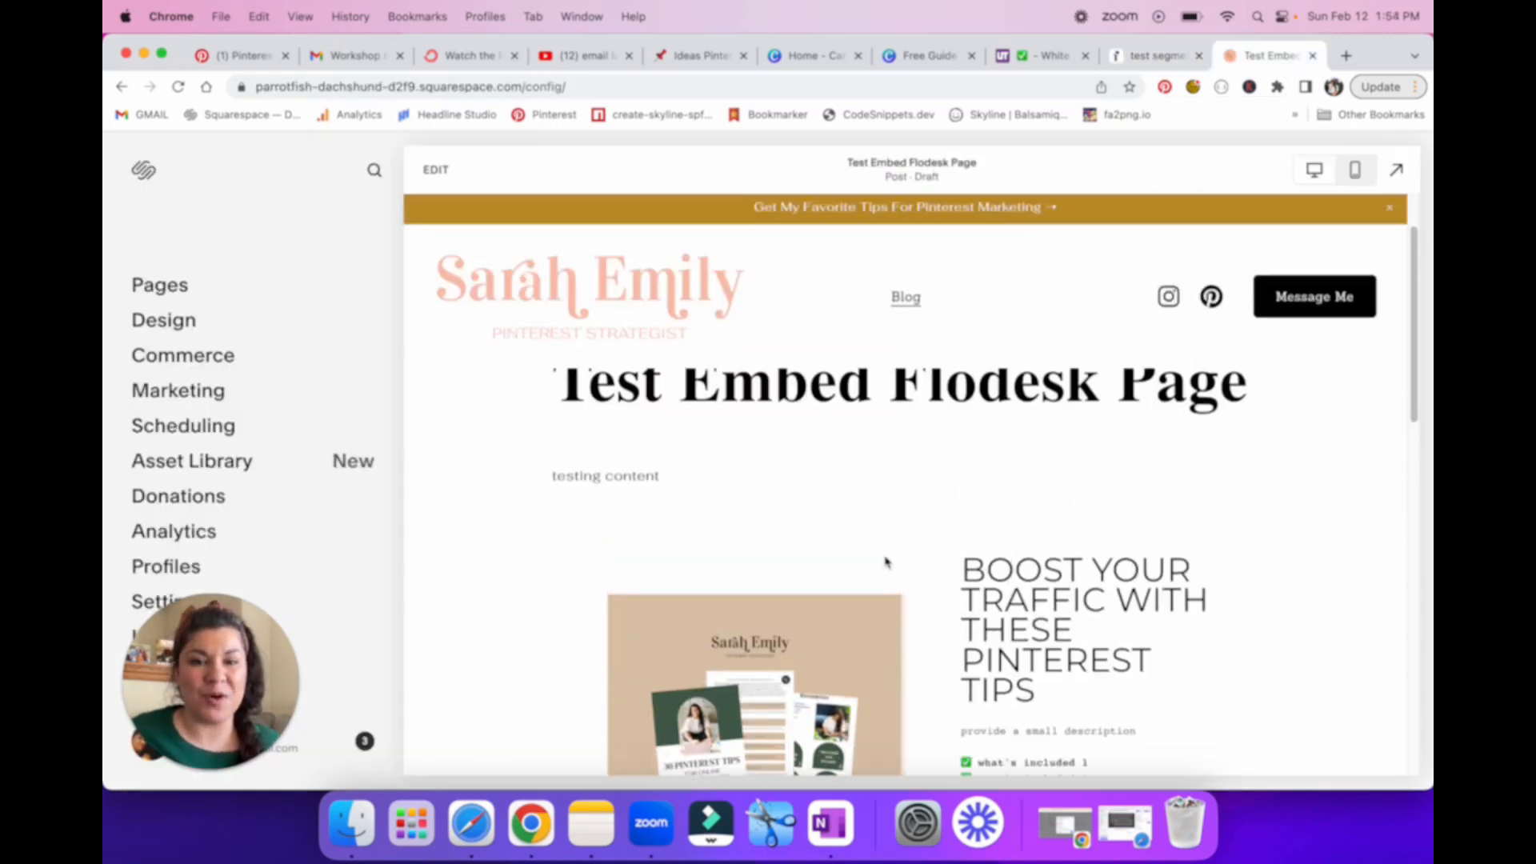